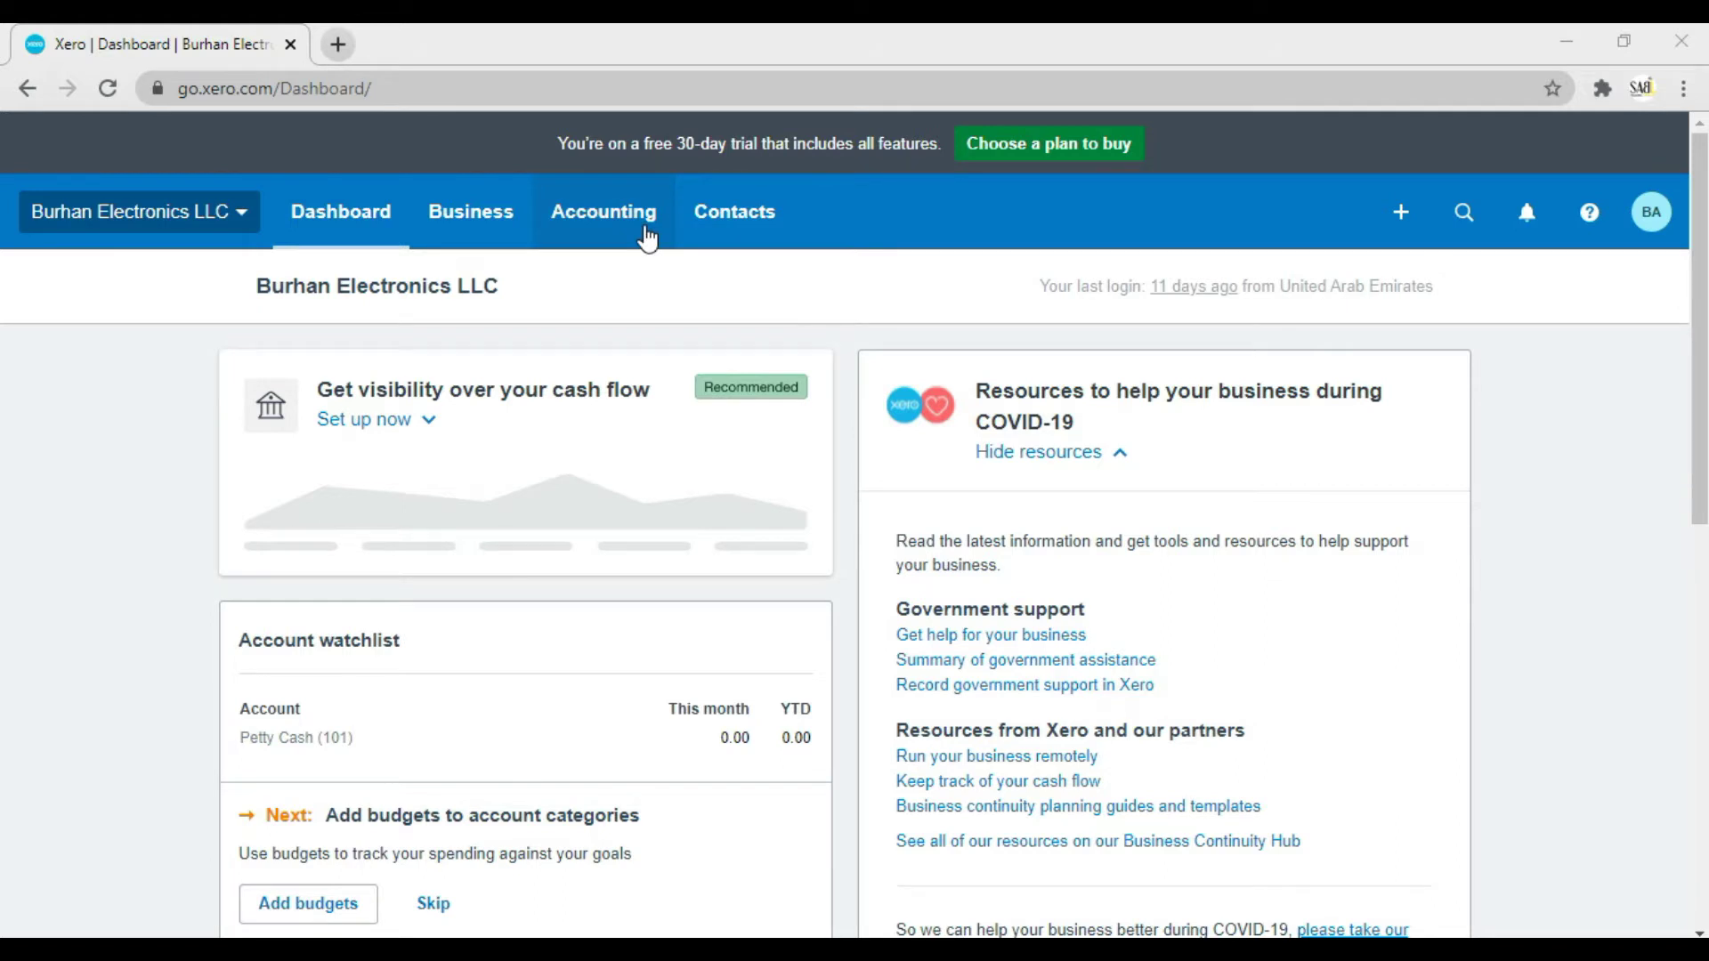
- Go to Accounting > Advanced and open Conversion balances under Advanced settings
{"action": "left_click", "coordinate": [646, 236]}
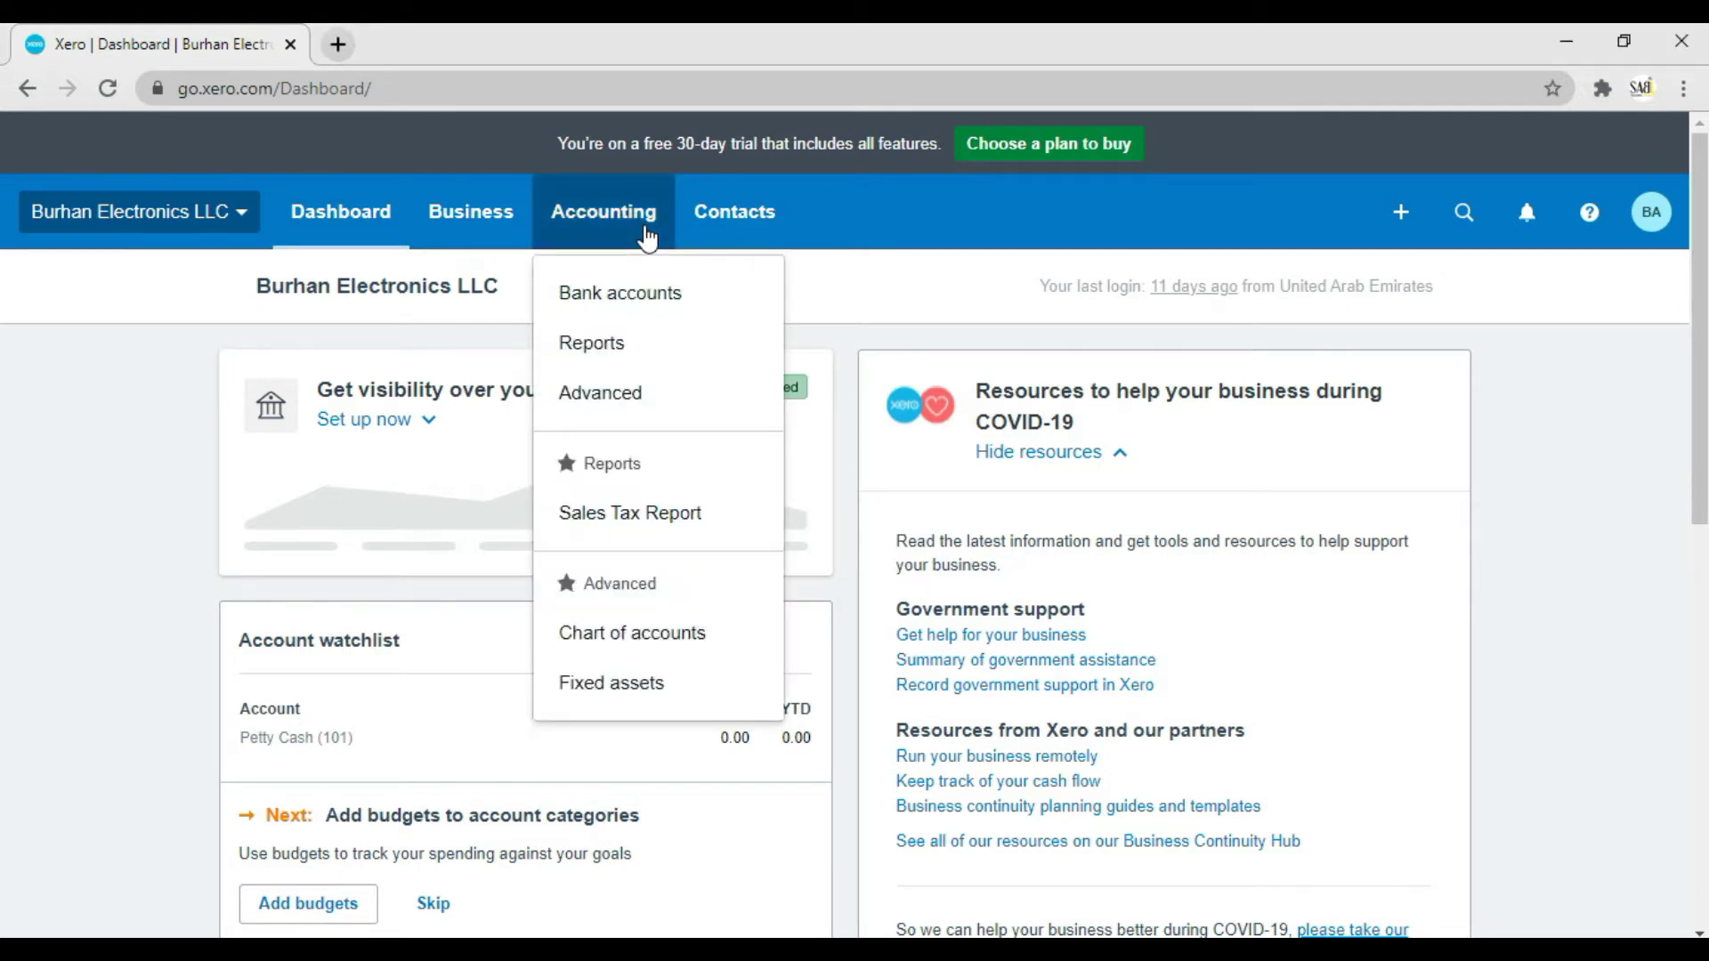
{"action": "left_click", "coordinate": [688, 394]}
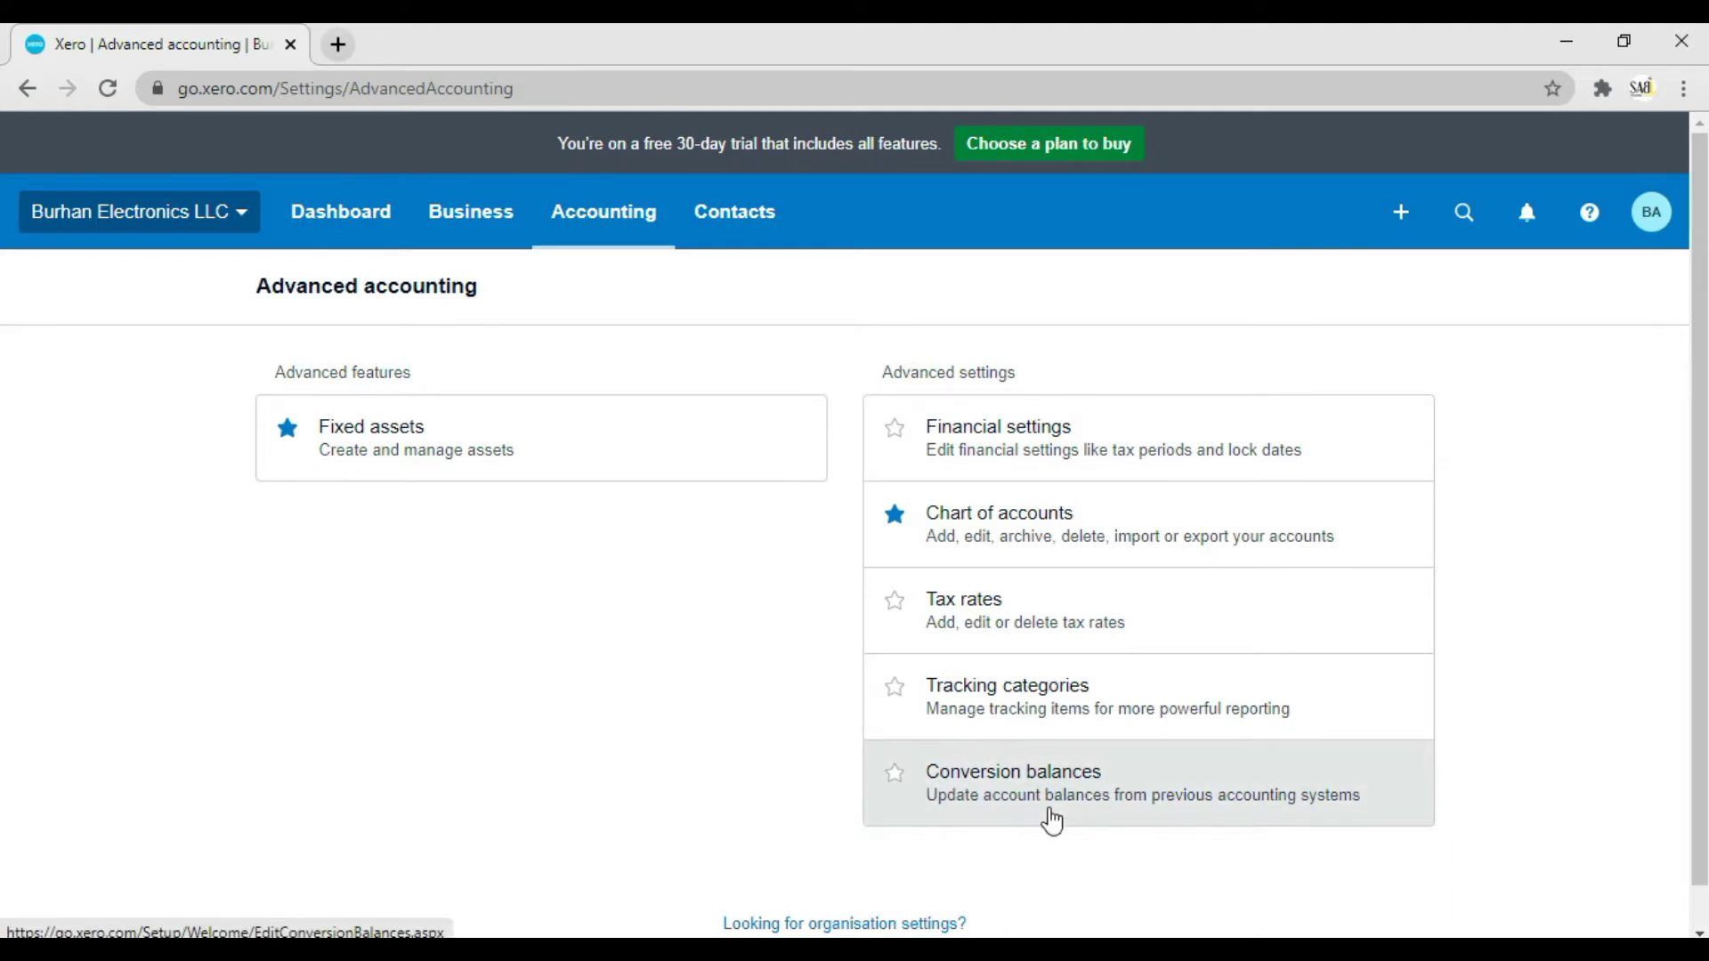
{"action": "left_click", "coordinate": [1052, 820]}
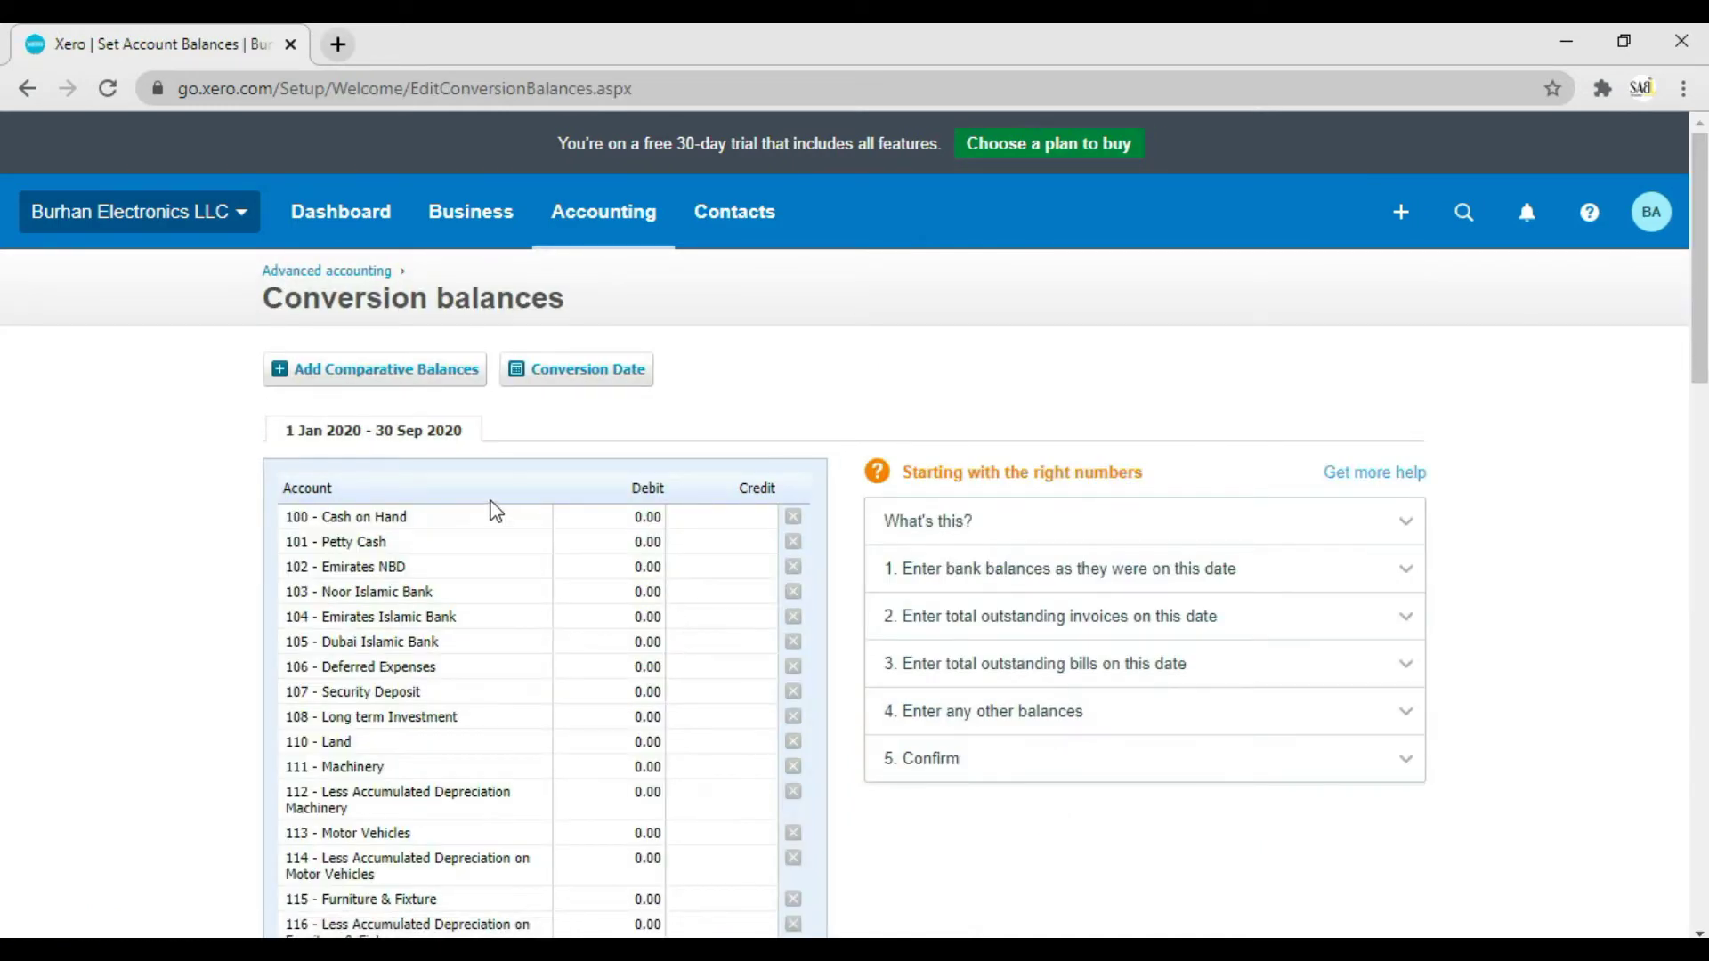
- Review the account list down to the totals, then bring up the Excel Trail Balance sheet
{"action": "scroll", "coordinate": [496, 511], "scroll_direction": "down", "scroll_amount": 5}
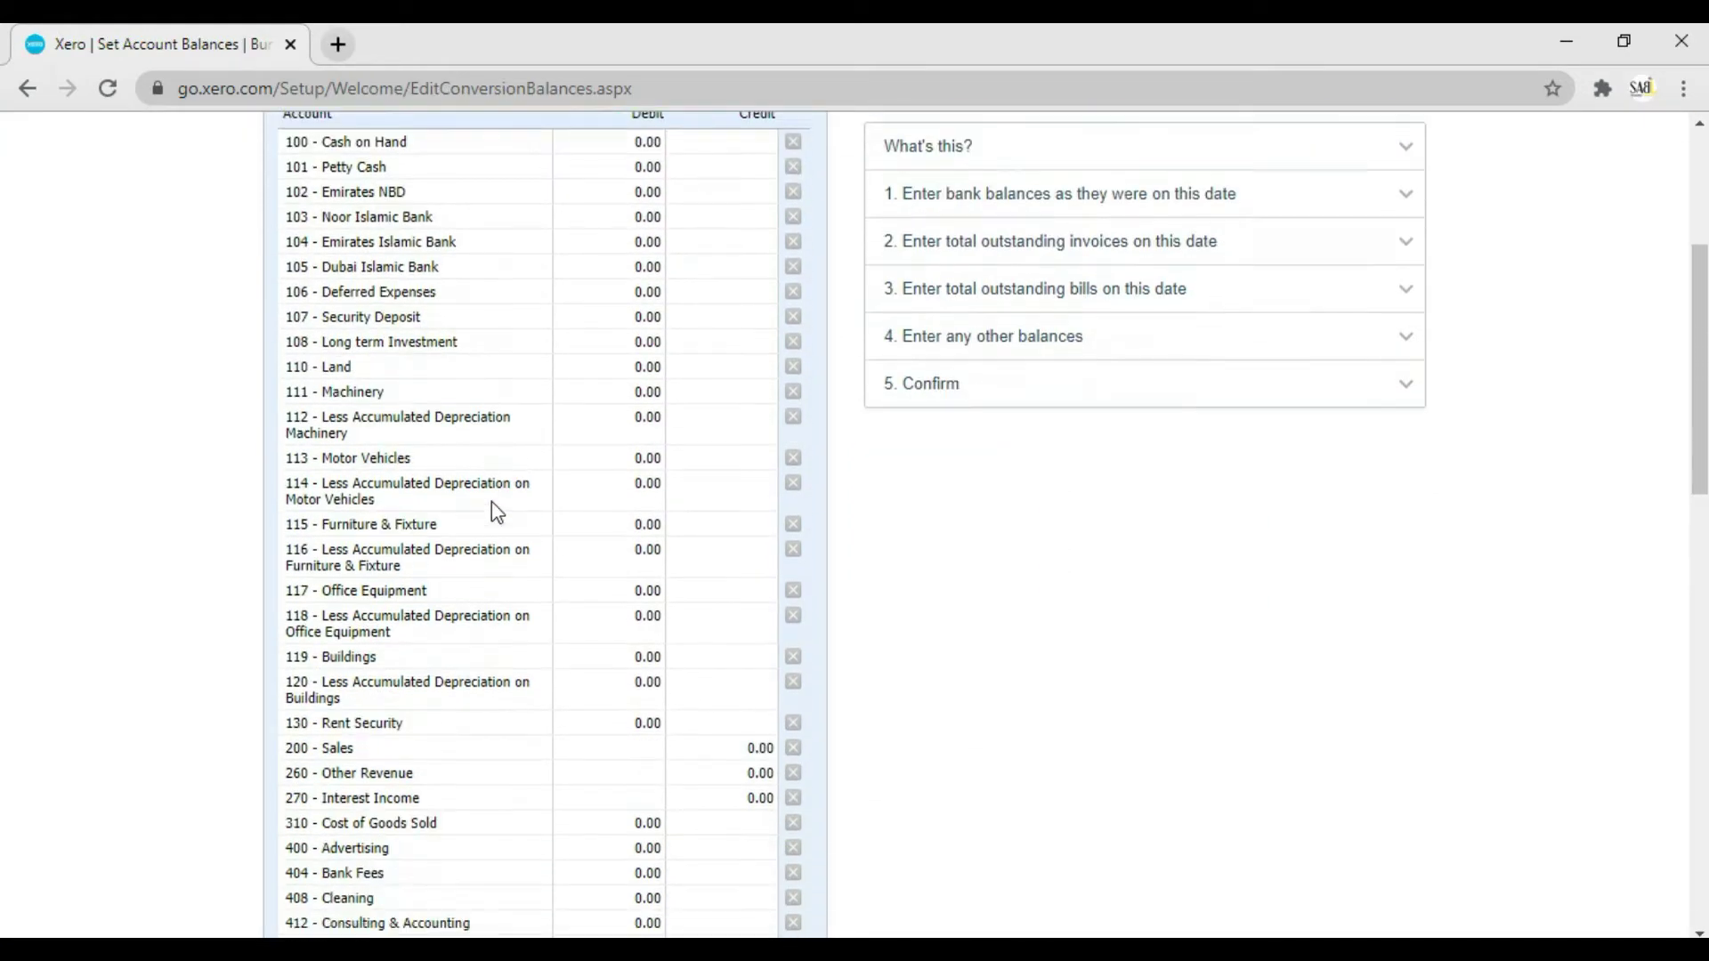
{"action": "scroll", "coordinate": [492, 504], "scroll_direction": "down", "scroll_amount": 10}
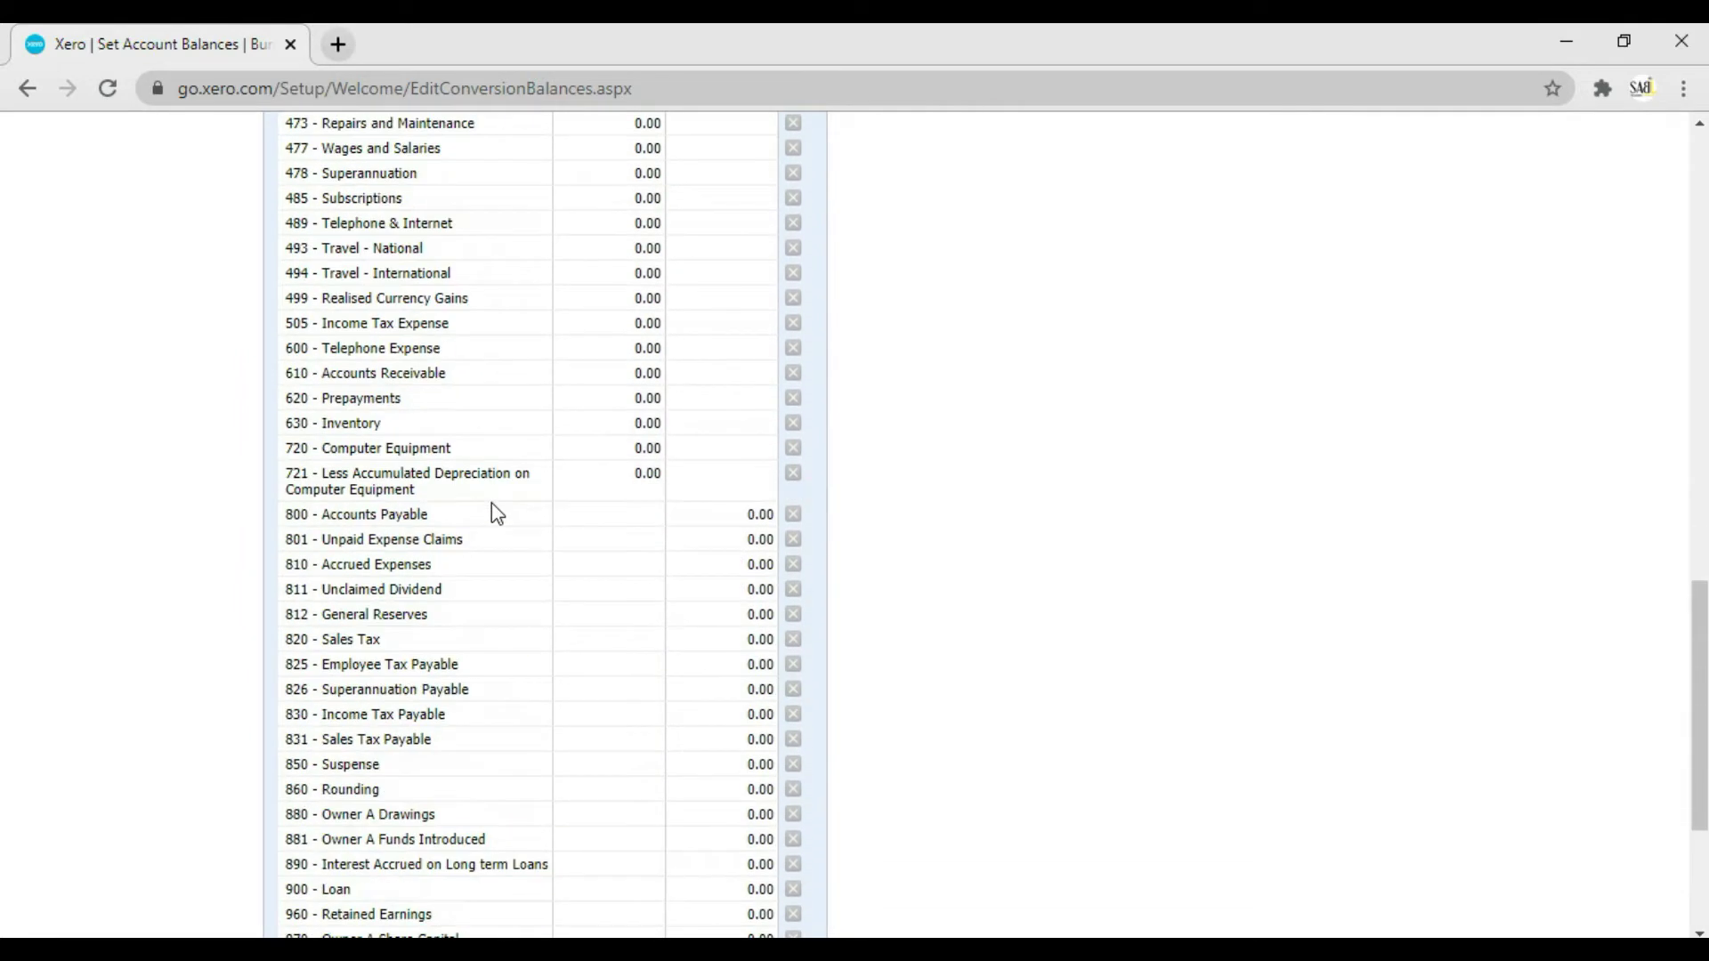
{"action": "scroll", "coordinate": [491, 504], "scroll_direction": "down", "scroll_amount": 4}
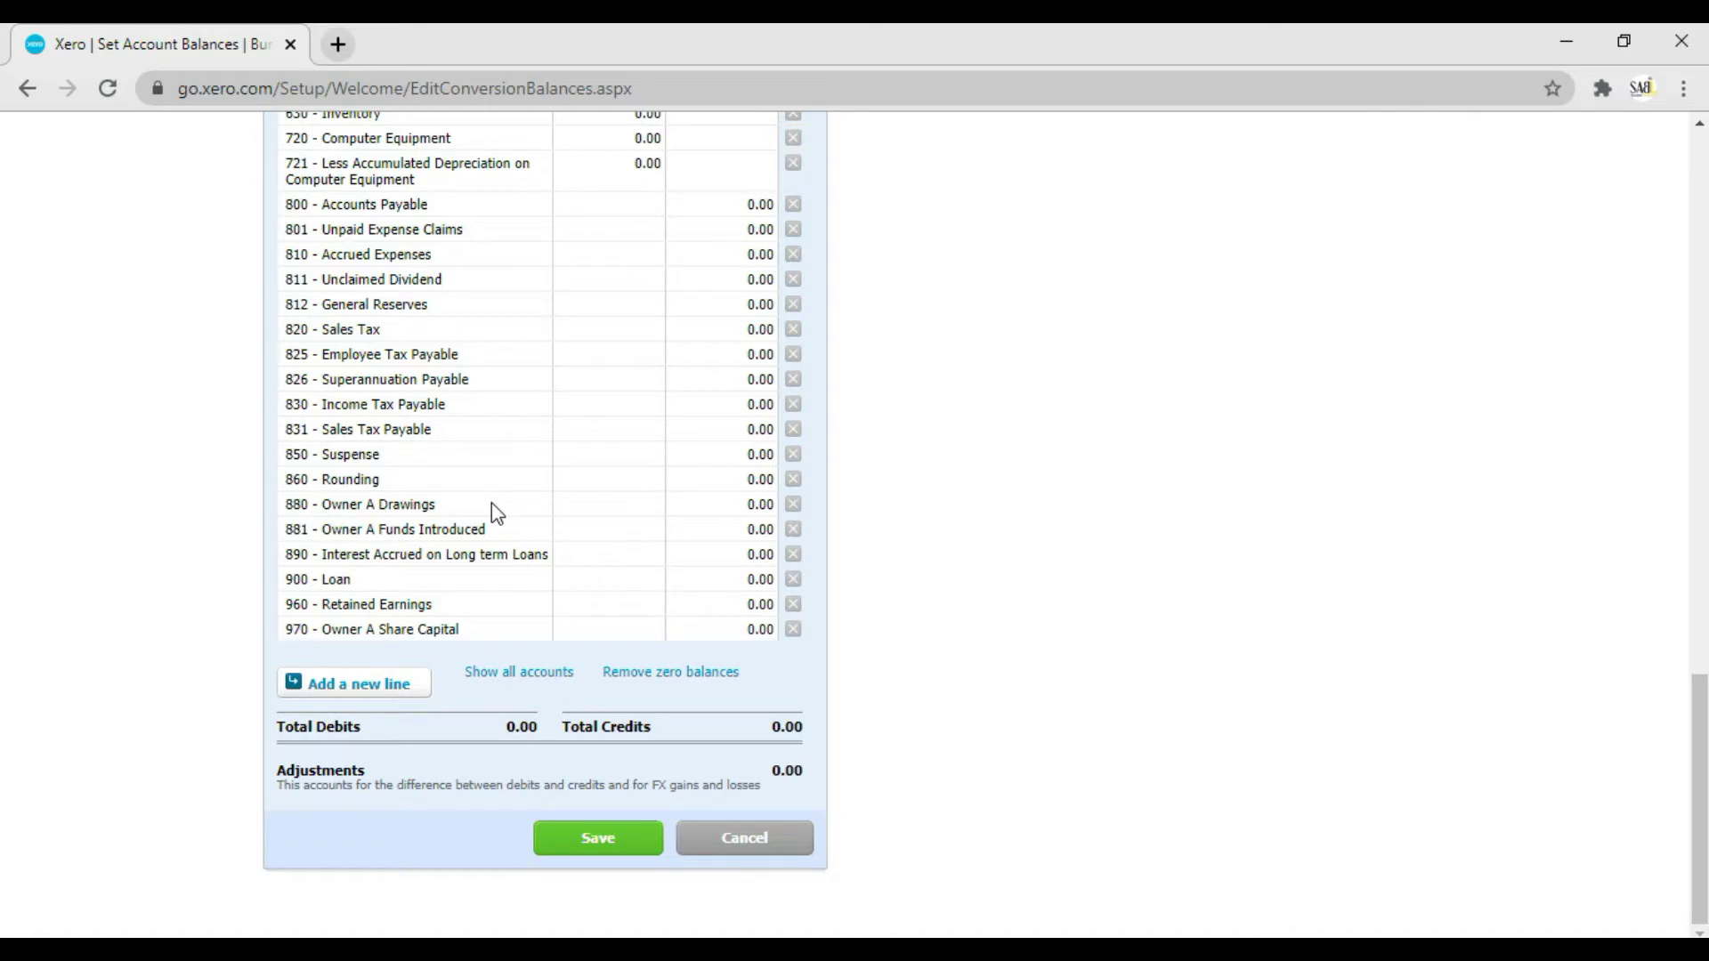
{"action": "scroll", "coordinate": [491, 503], "scroll_direction": "up", "scroll_amount": 20}
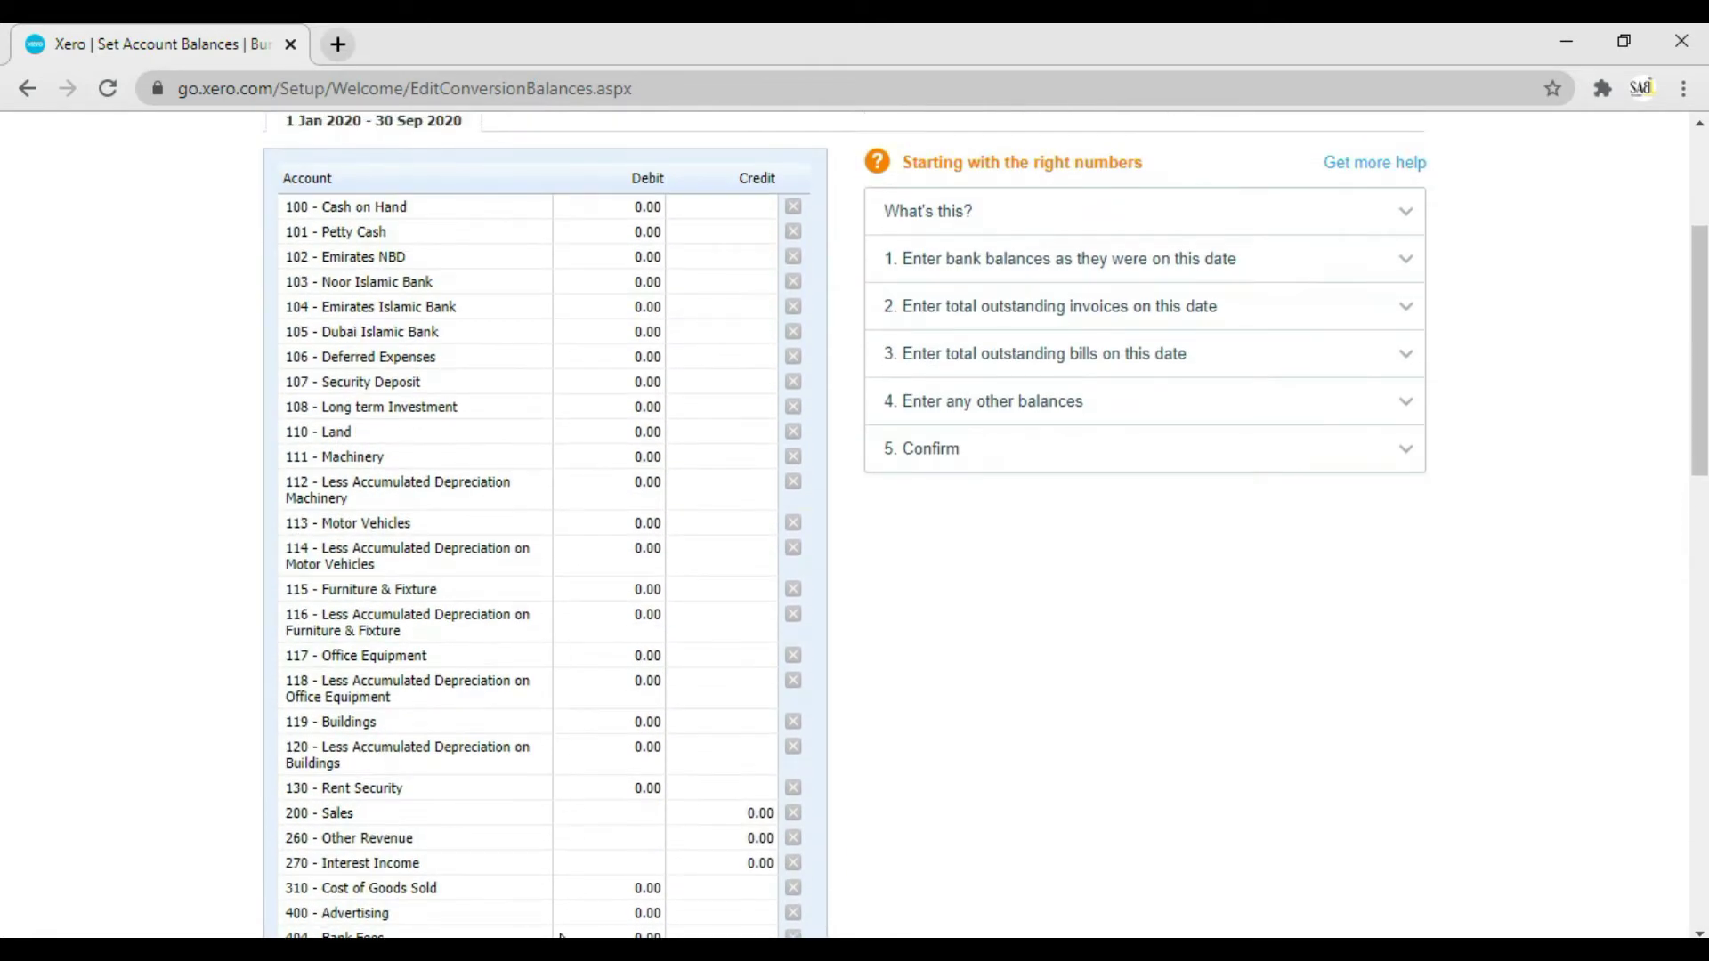
{"action": "key", "text": "alt+Tab"}
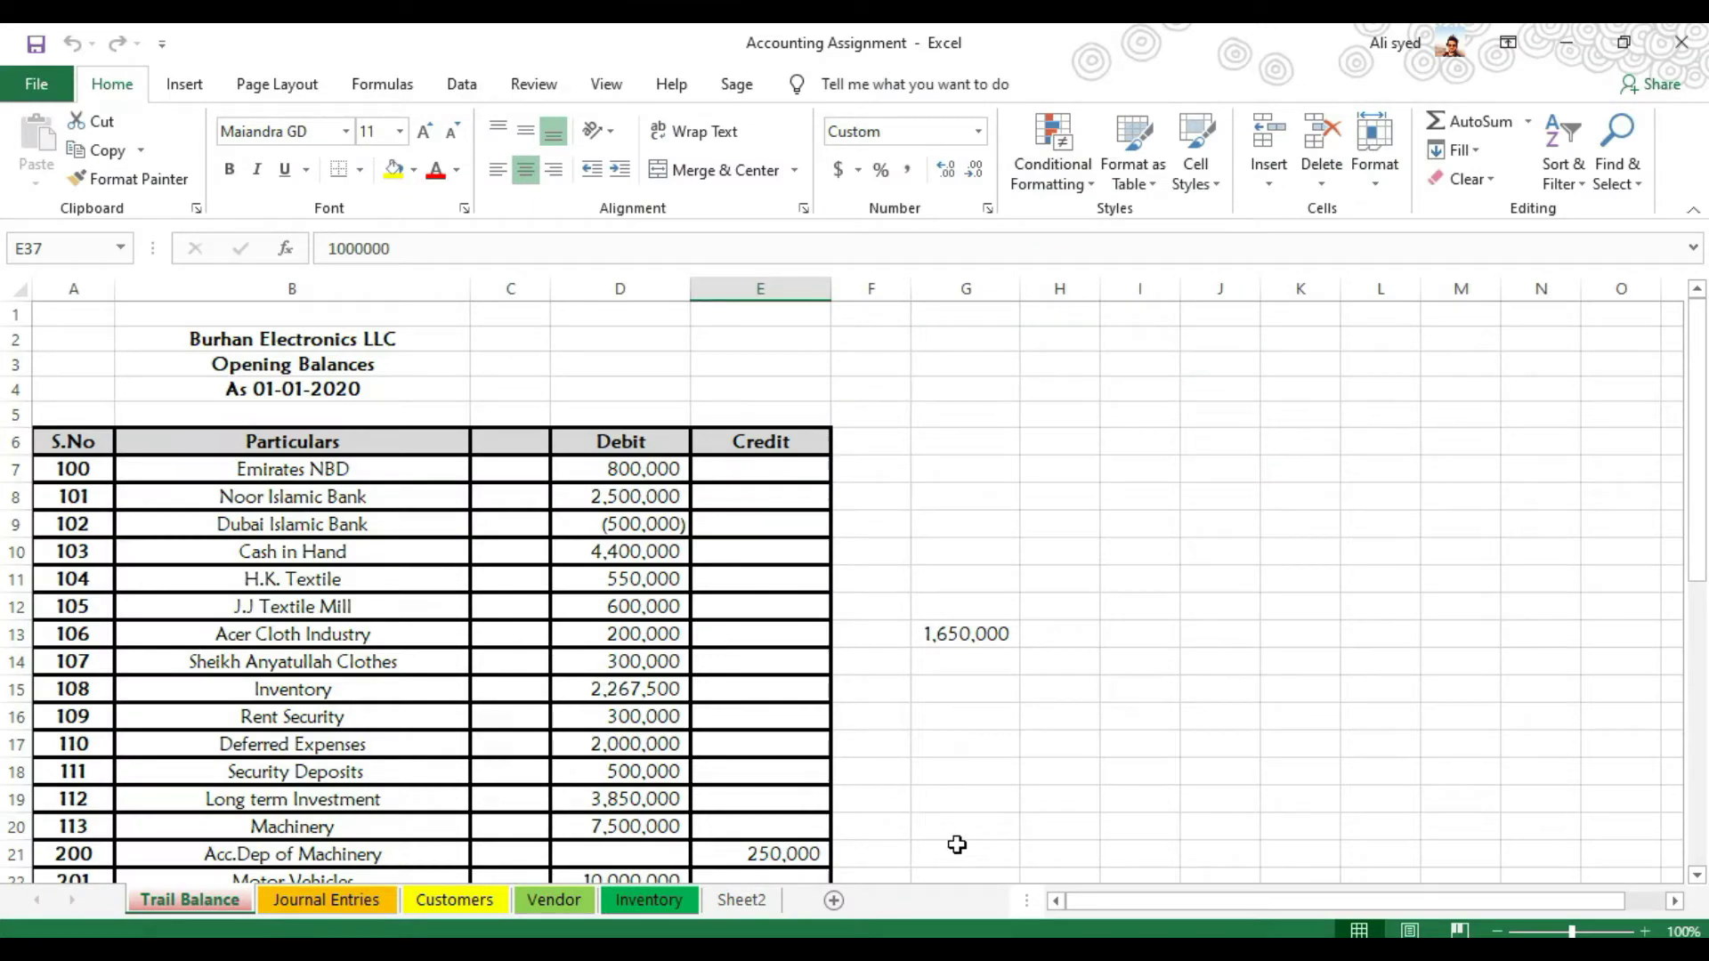
- Enter opening debits of 800,000 for Emirates NBD and 2,500,000 for Noor Islamic Bank
{"action": "left_click", "coordinate": [433, 469]}
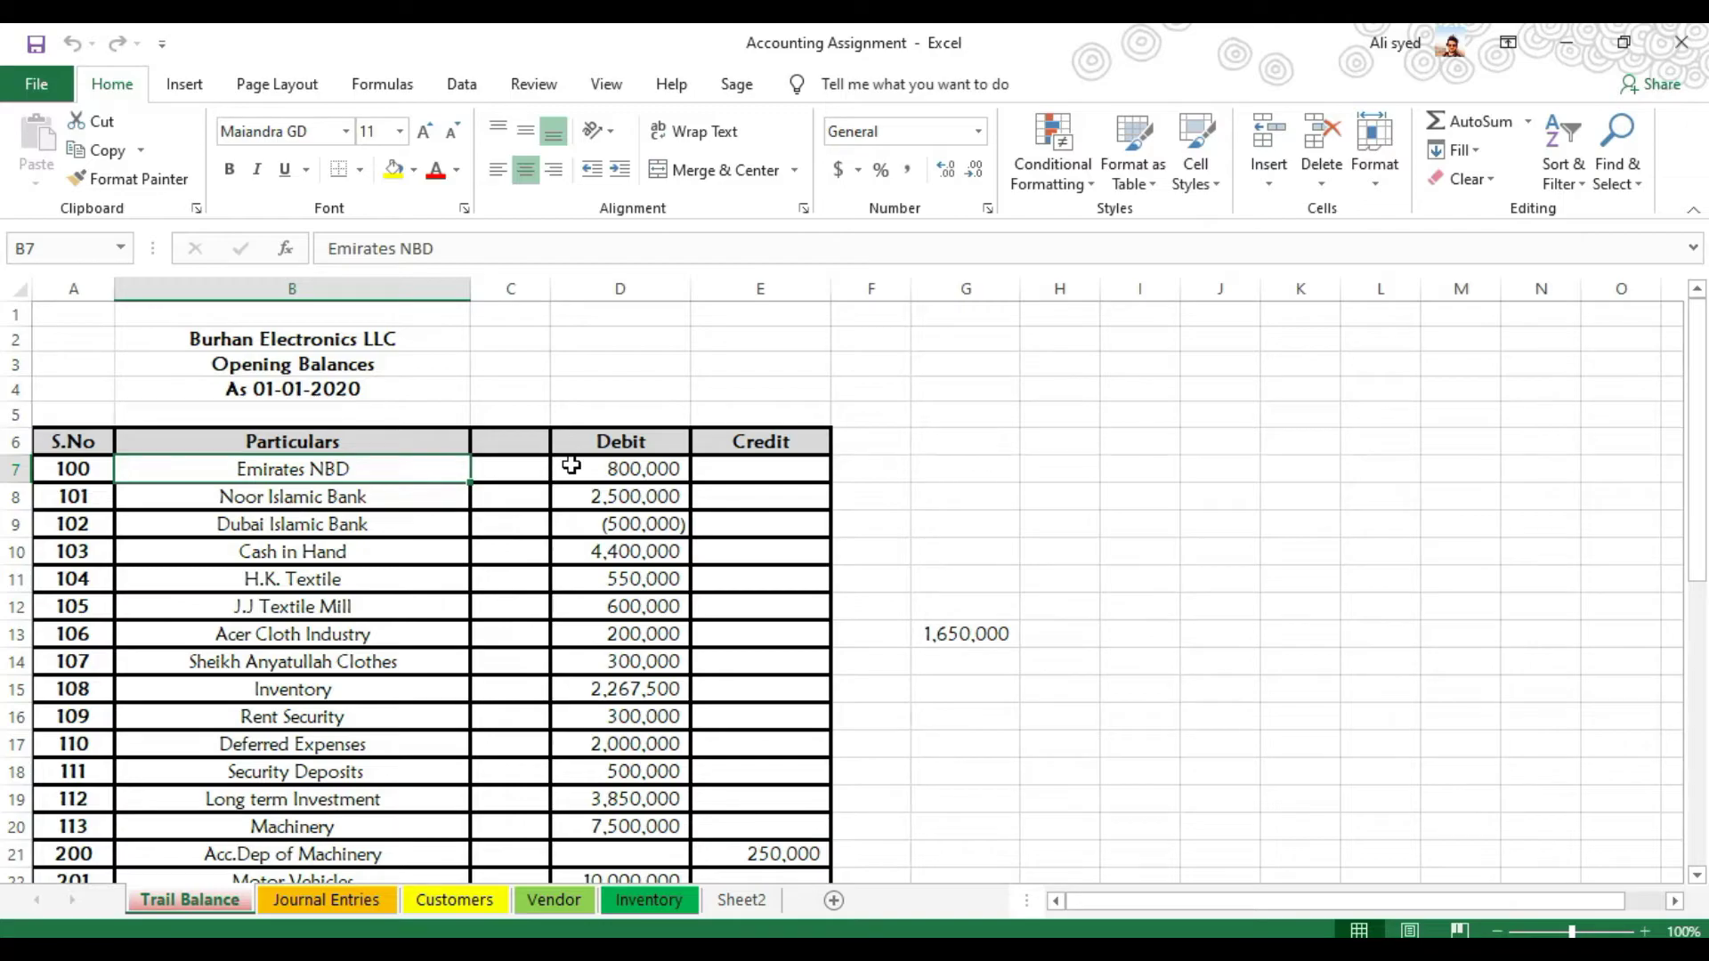
{"action": "key", "text": "alt+Tab"}
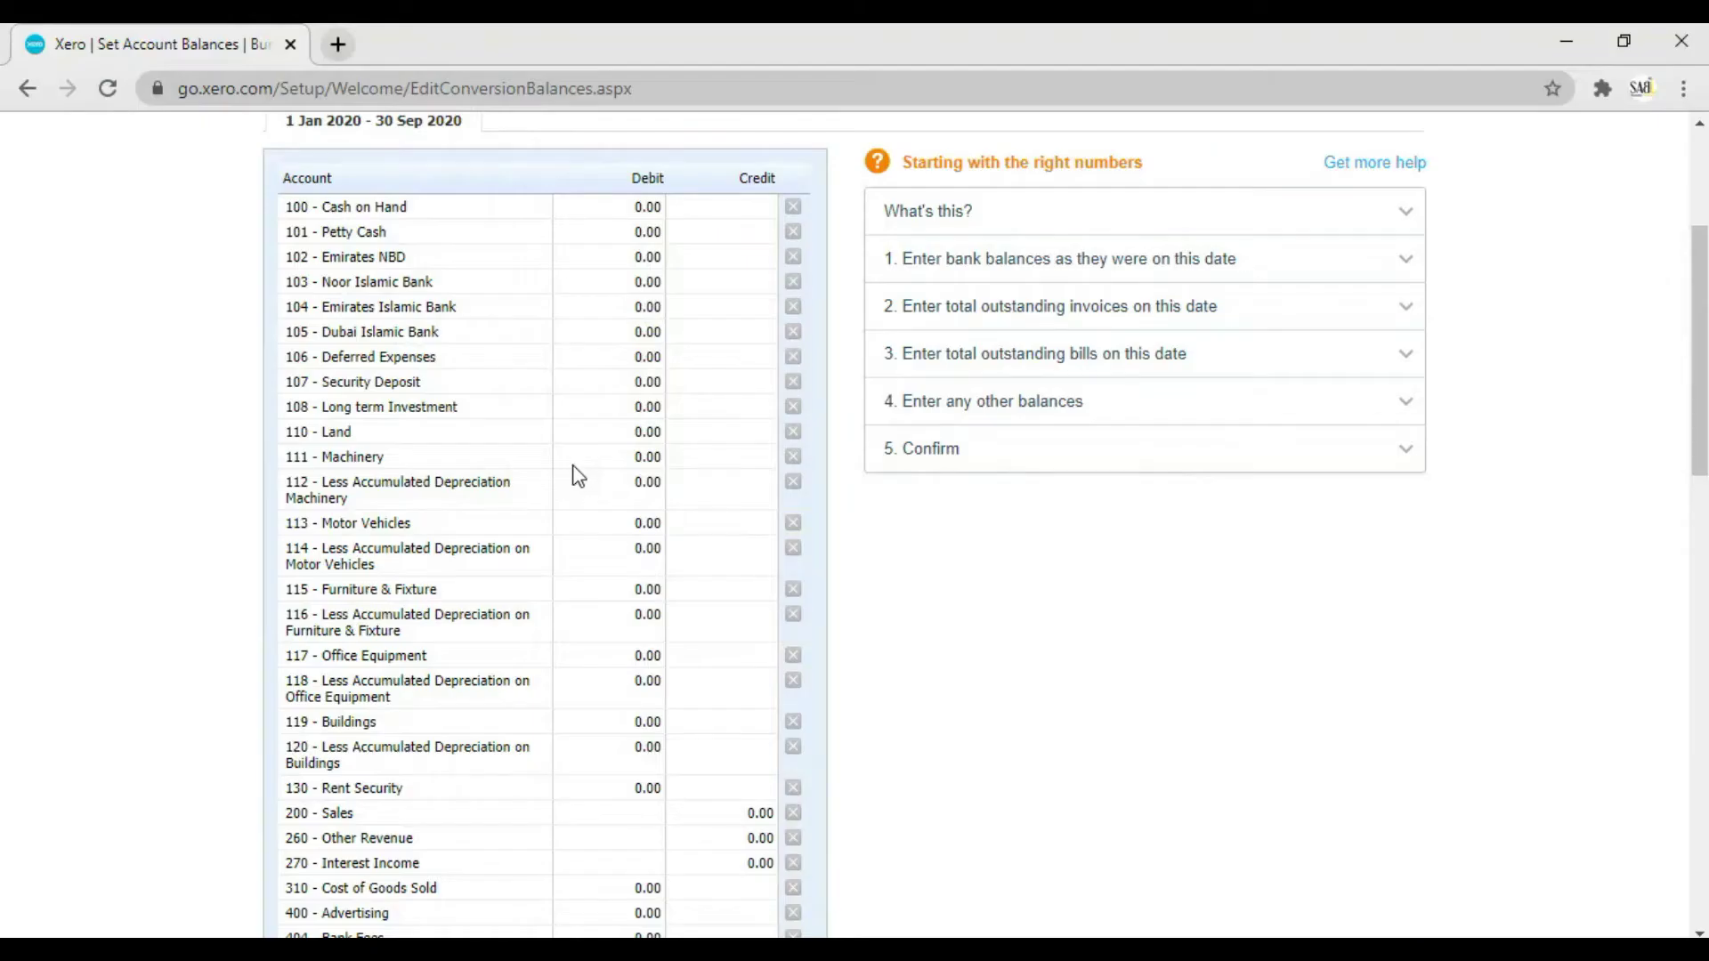
{"action": "left_click", "coordinate": [587, 382]}
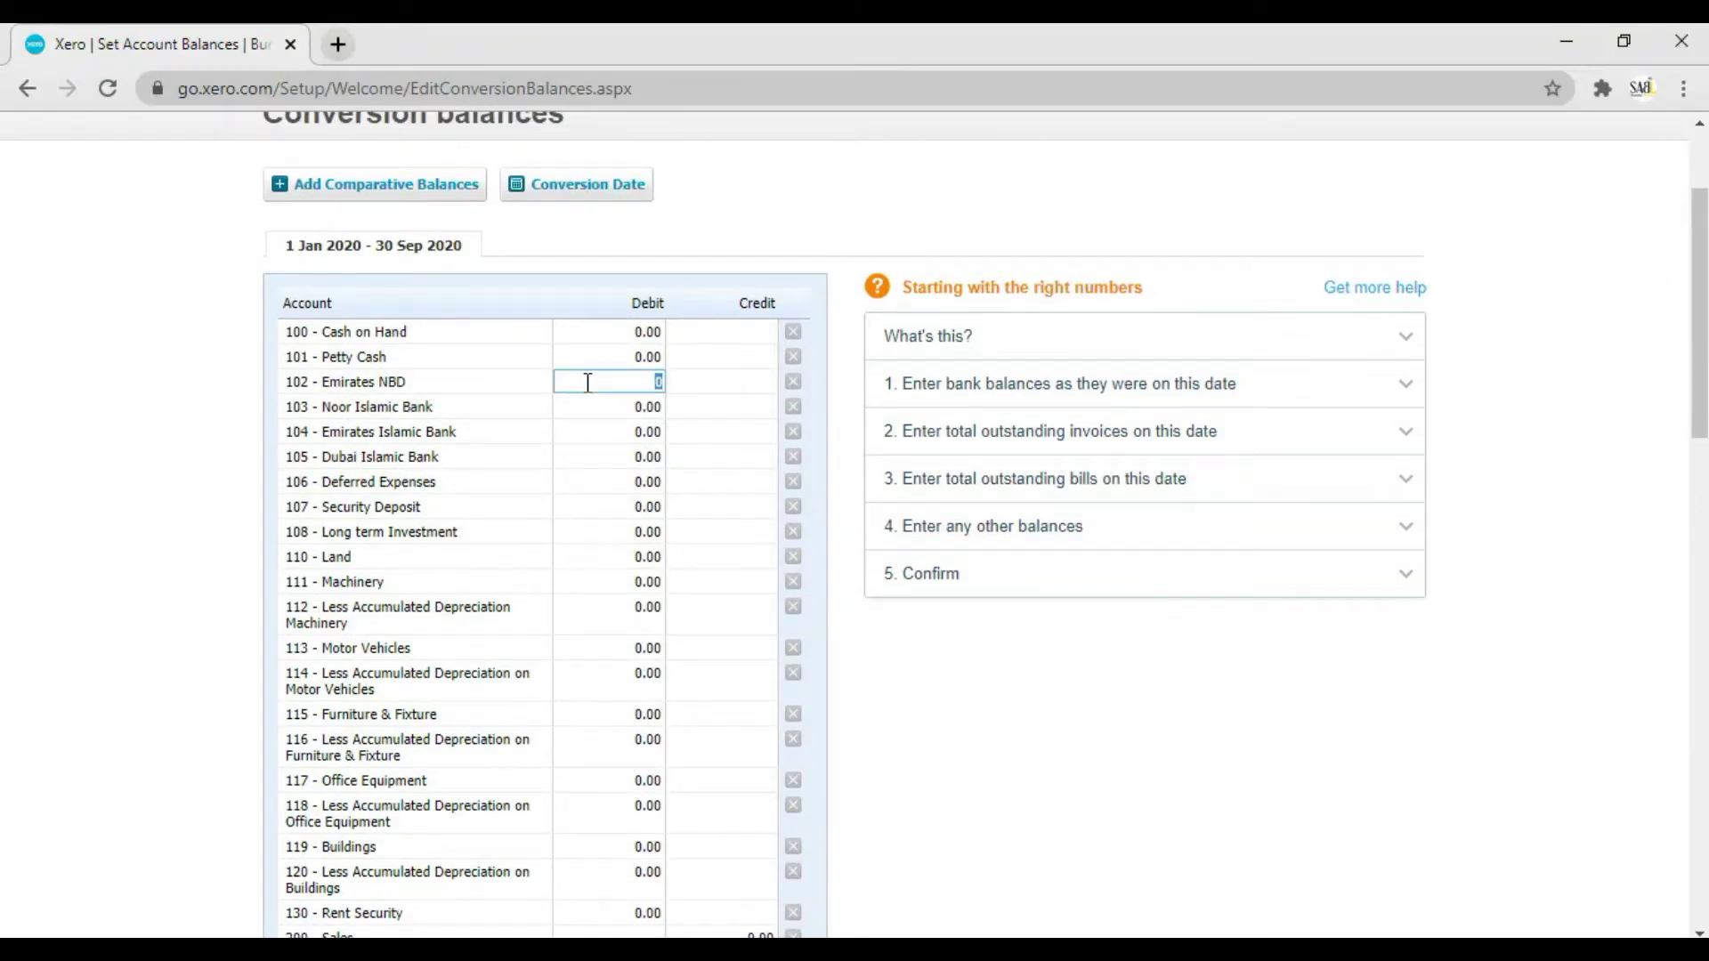
{"action": "type", "text": "800000"}
{"action": "key", "text": "Tab"}
{"action": "key", "text": "alt+Tab"}
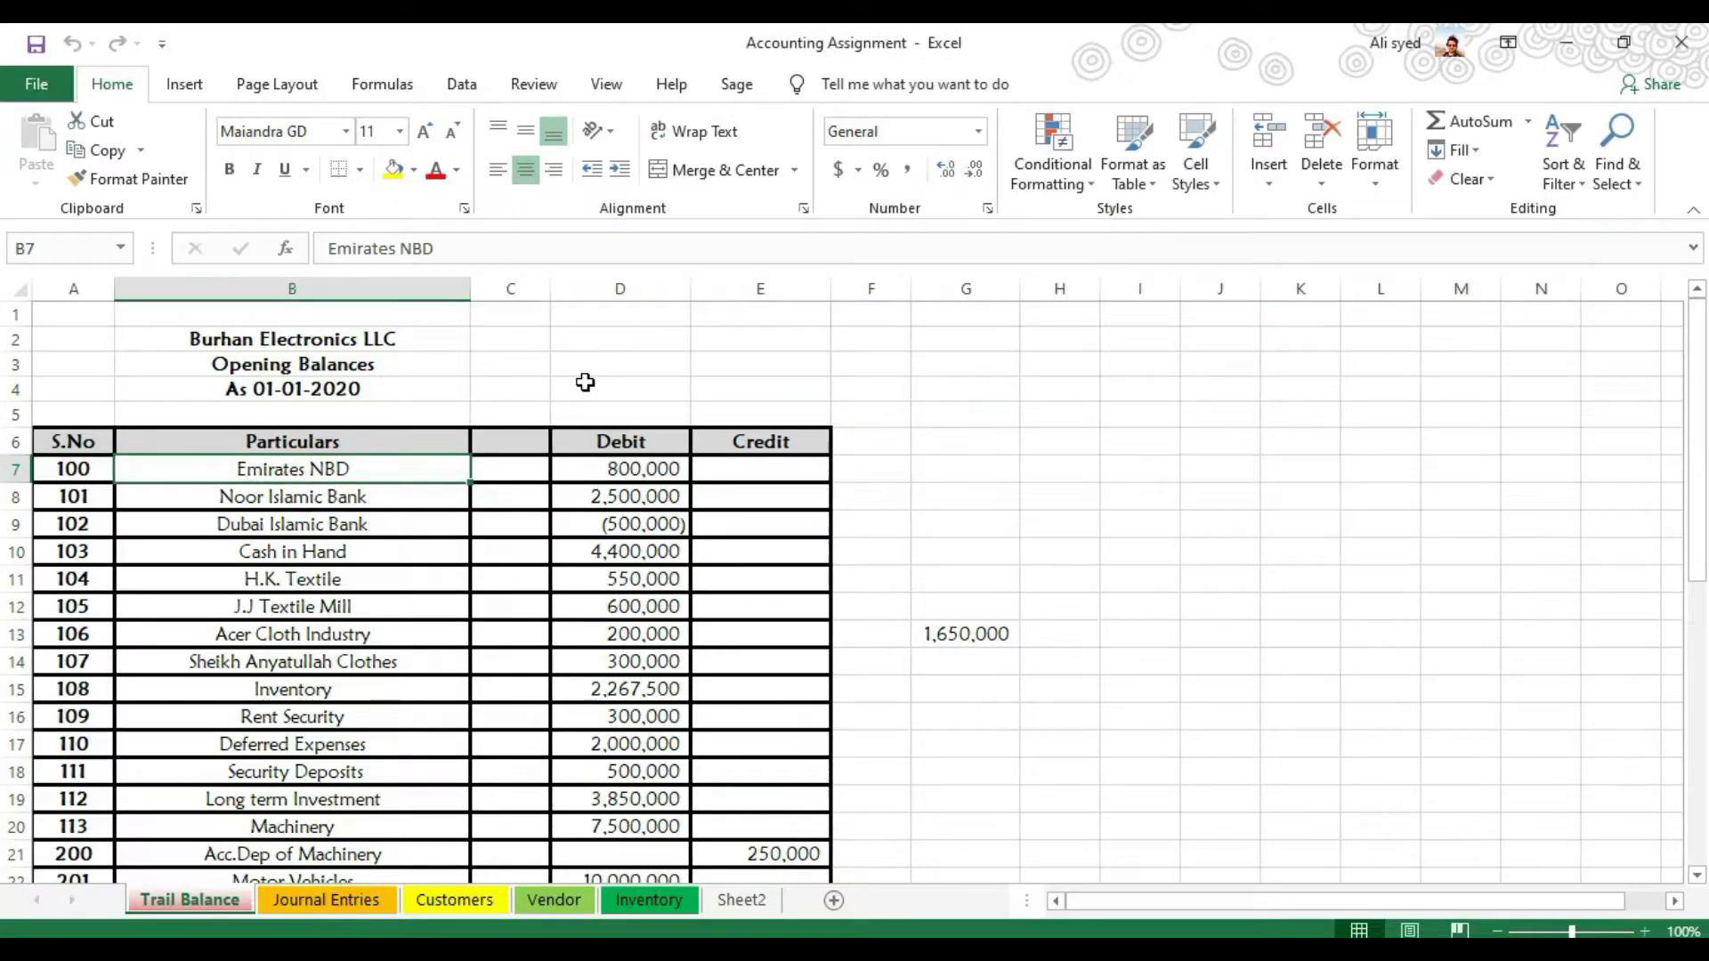
{"action": "left_click", "coordinate": [455, 505]}
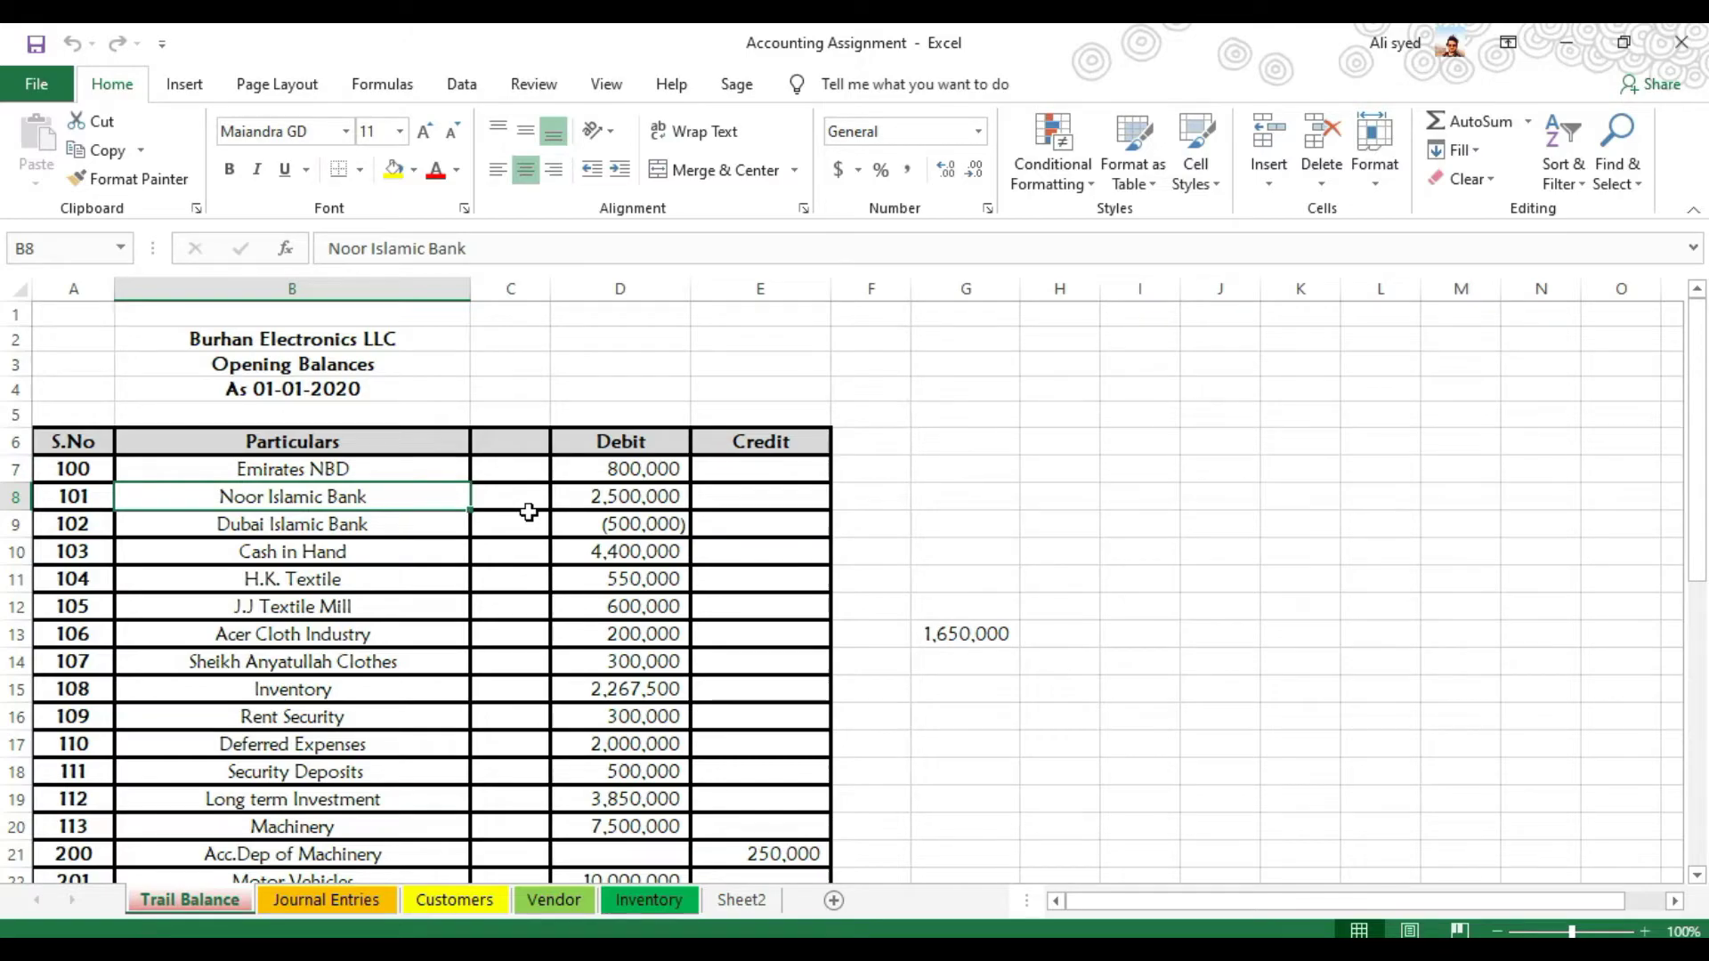
{"action": "key", "text": "alt+Tab"}
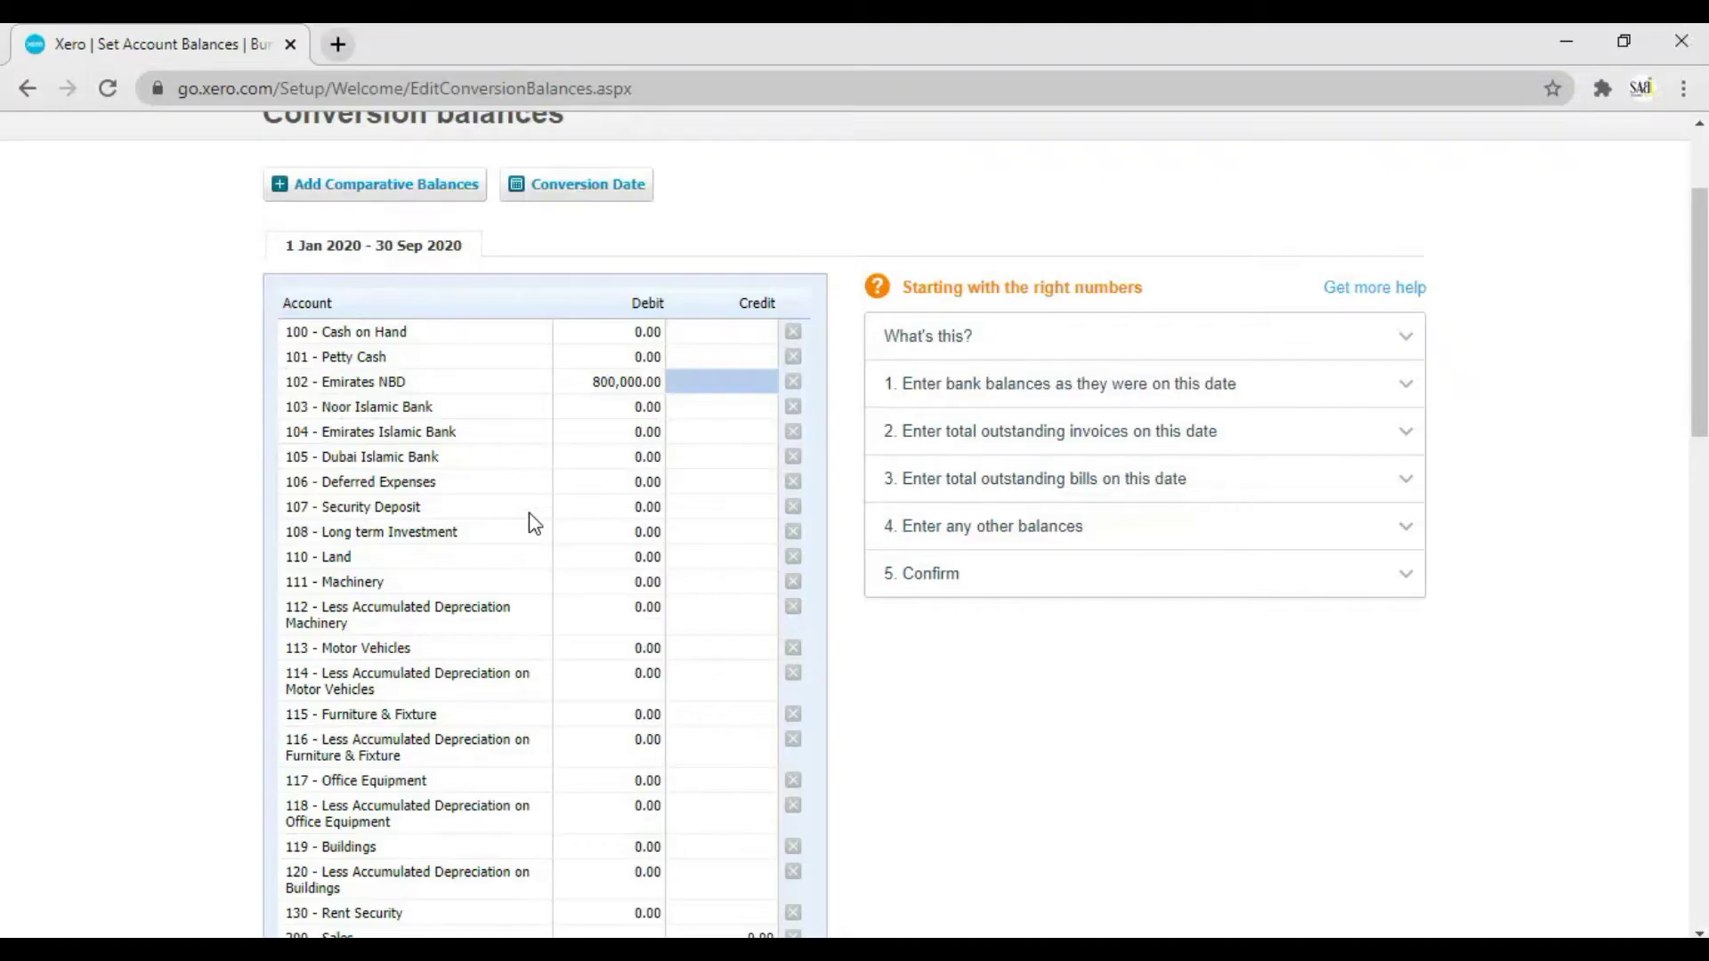
{"action": "left_click", "coordinate": [603, 405]}
{"action": "type", "text": "2,500,"}
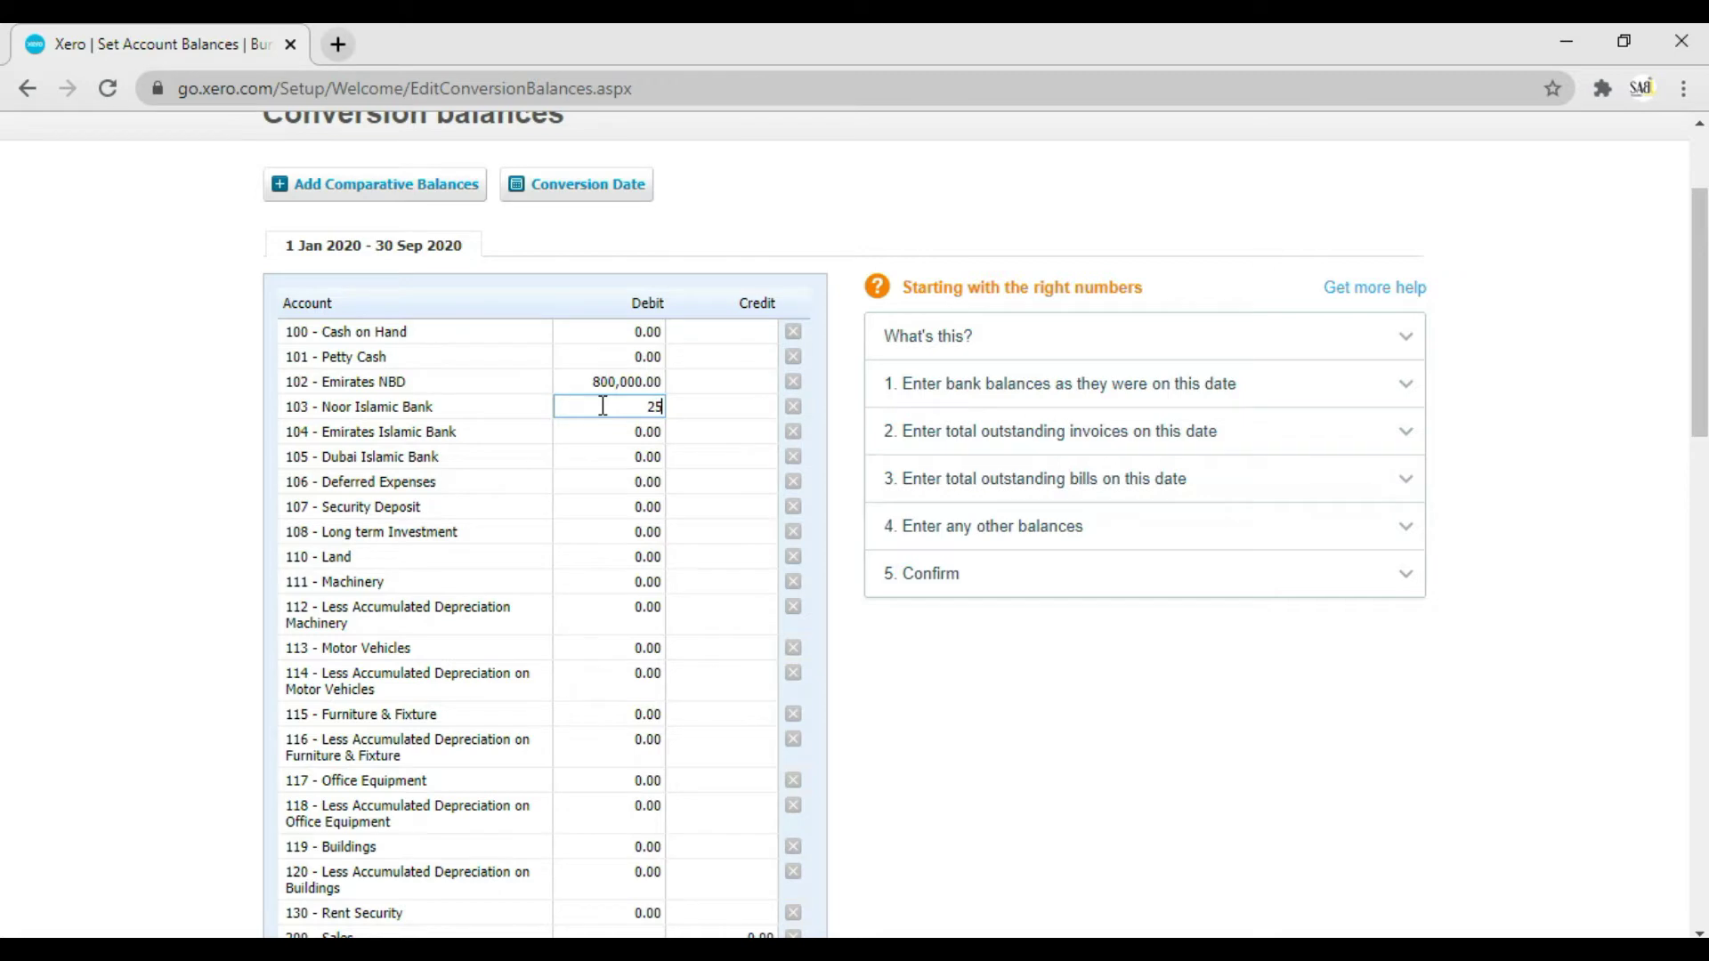
{"action": "type", "text": "000"}
{"action": "key", "text": "Tab"}
{"action": "key", "text": "Tab"}
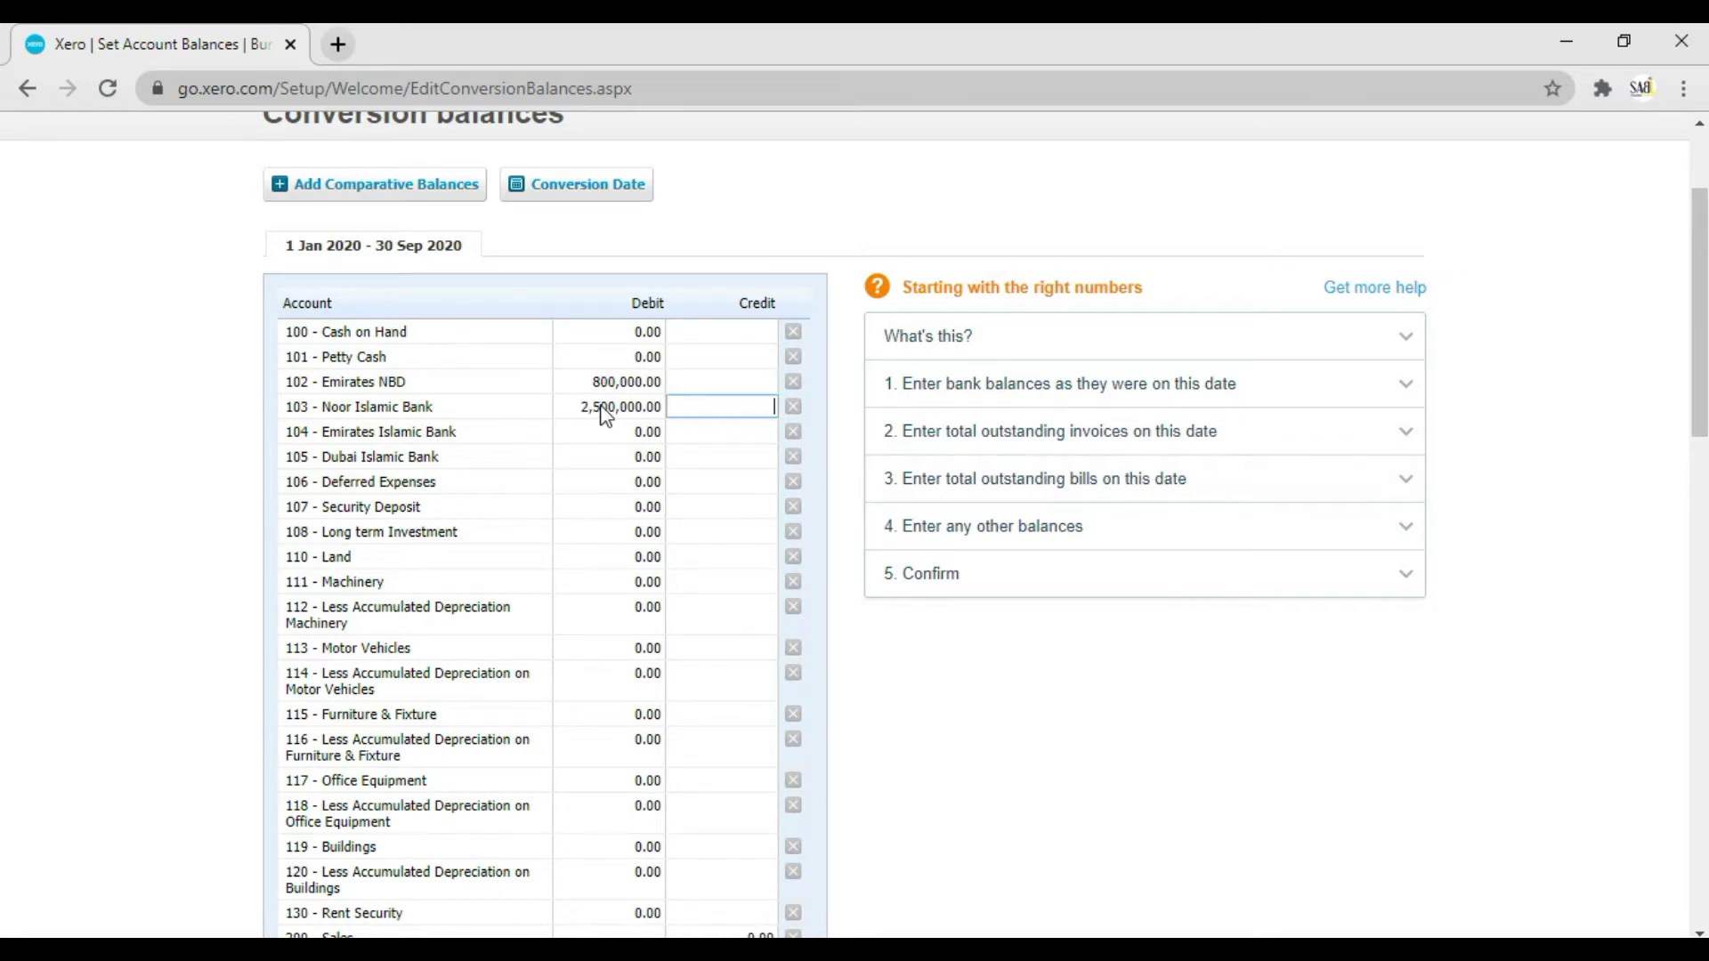
- Enter opening debits of -500,000 for Dubai Islamic Bank and 4,400,000 for Cash on Hand
{"action": "key", "text": "alt+Tab"}
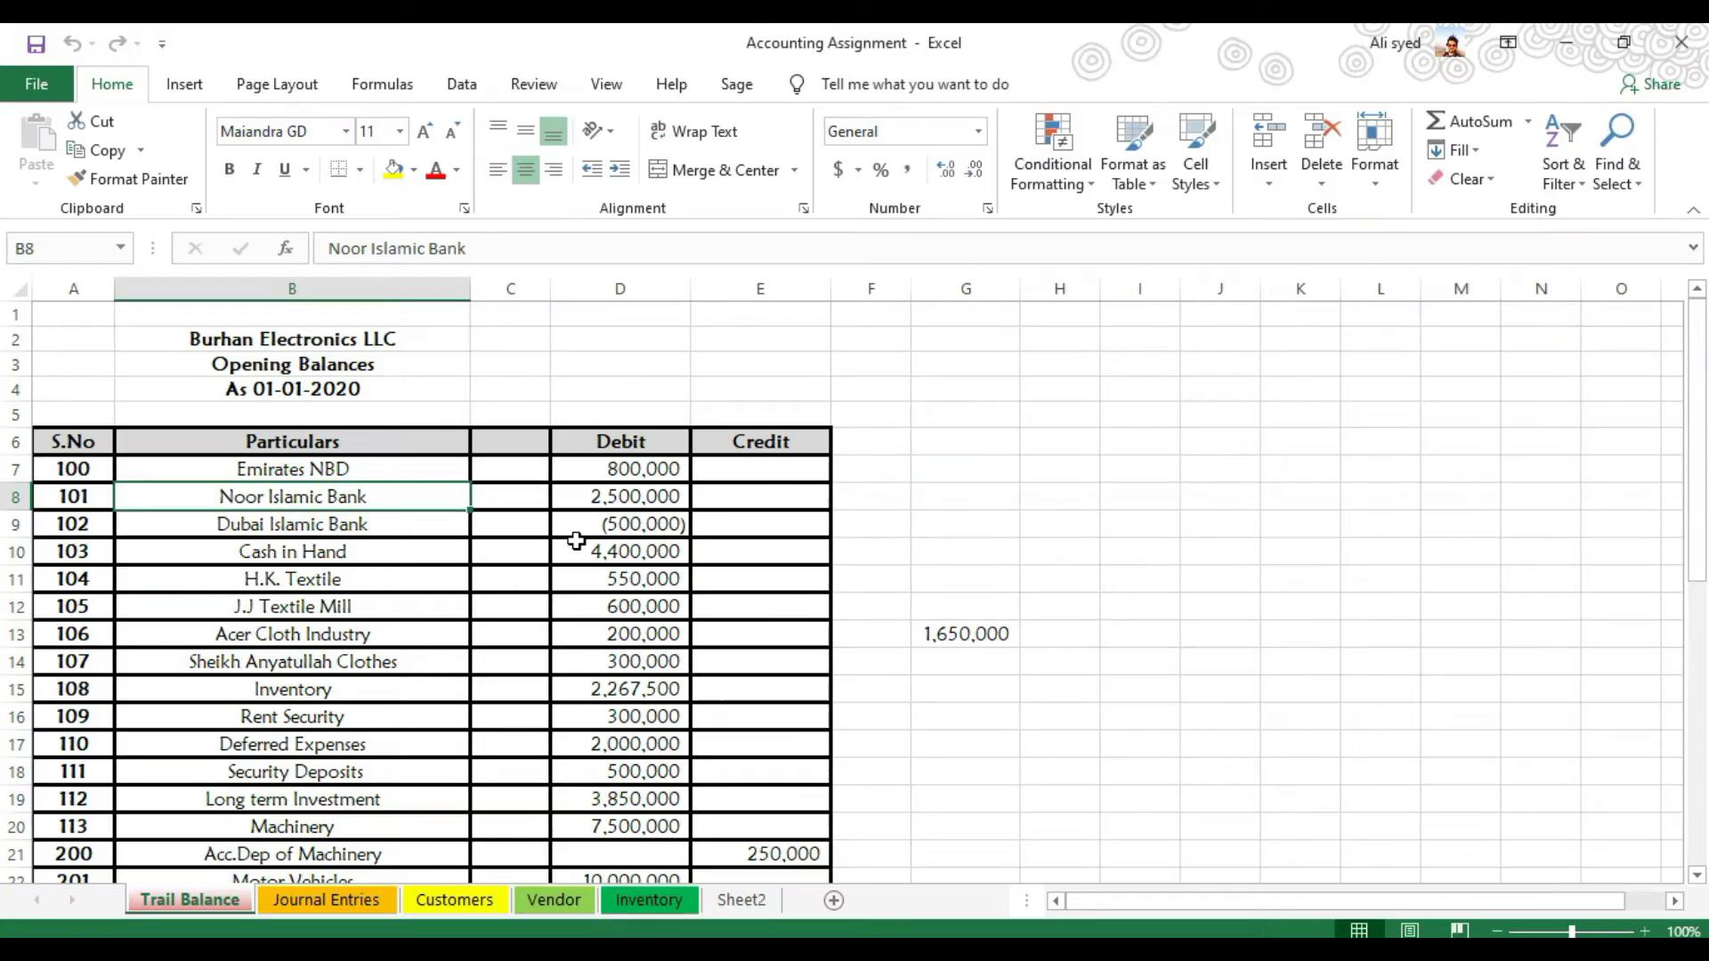
{"action": "left_click", "coordinate": [605, 525]}
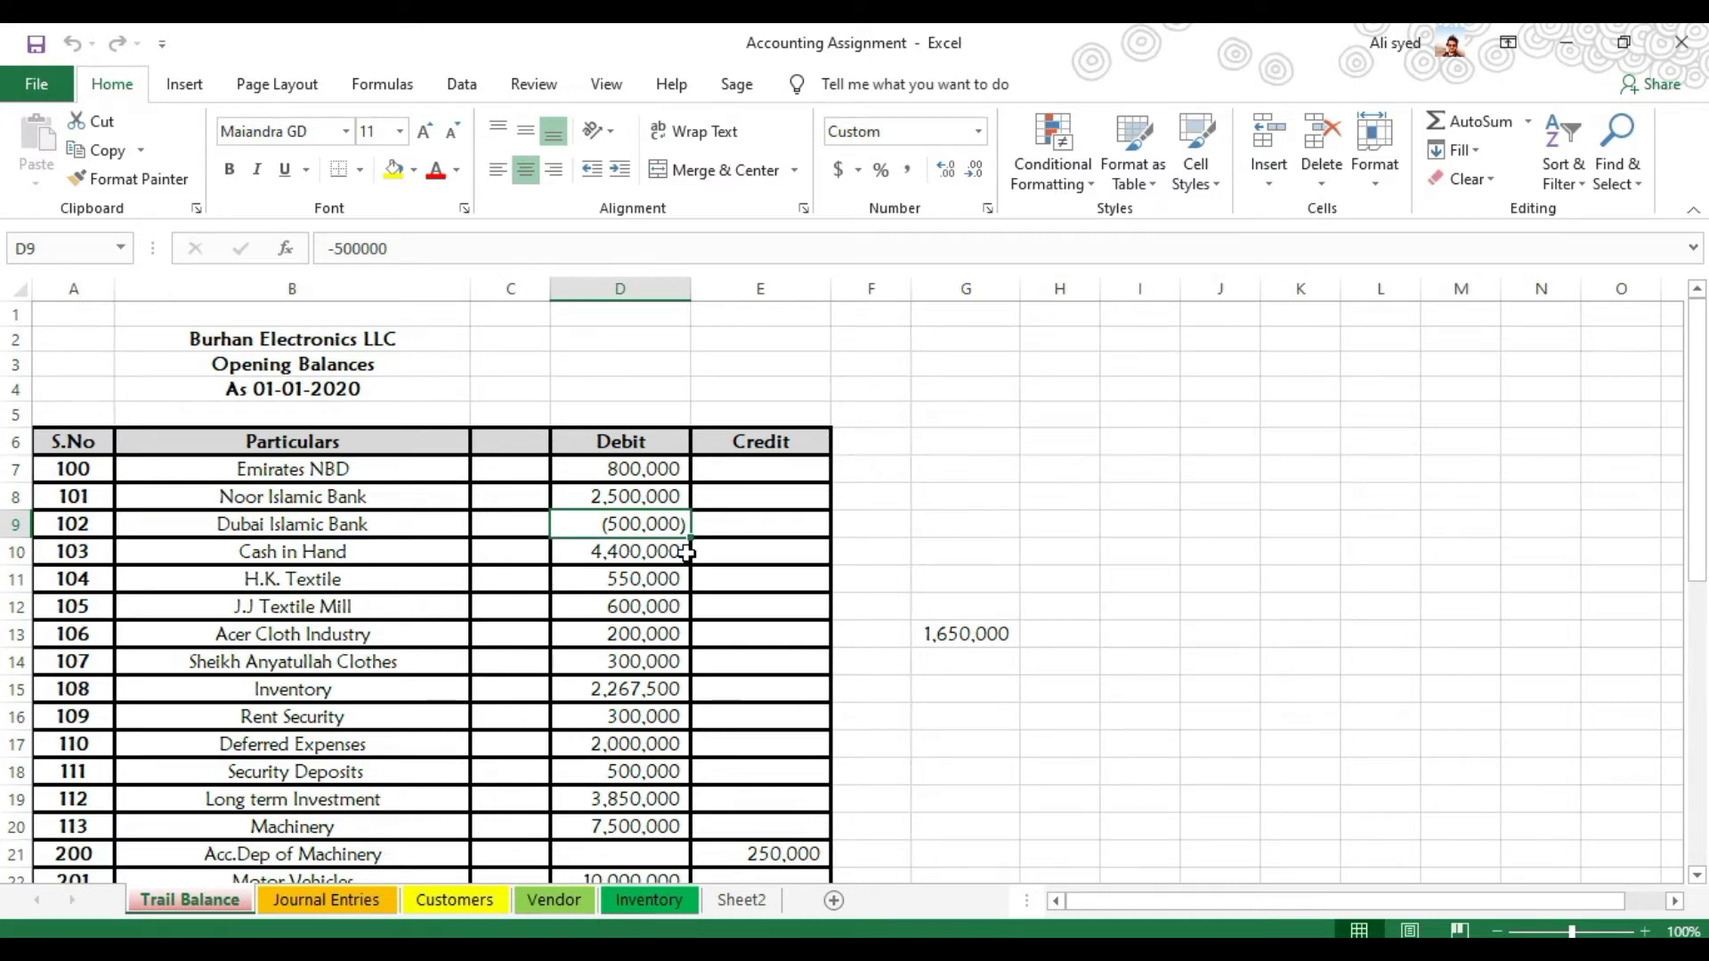
{"action": "key", "text": "alt+Tab"}
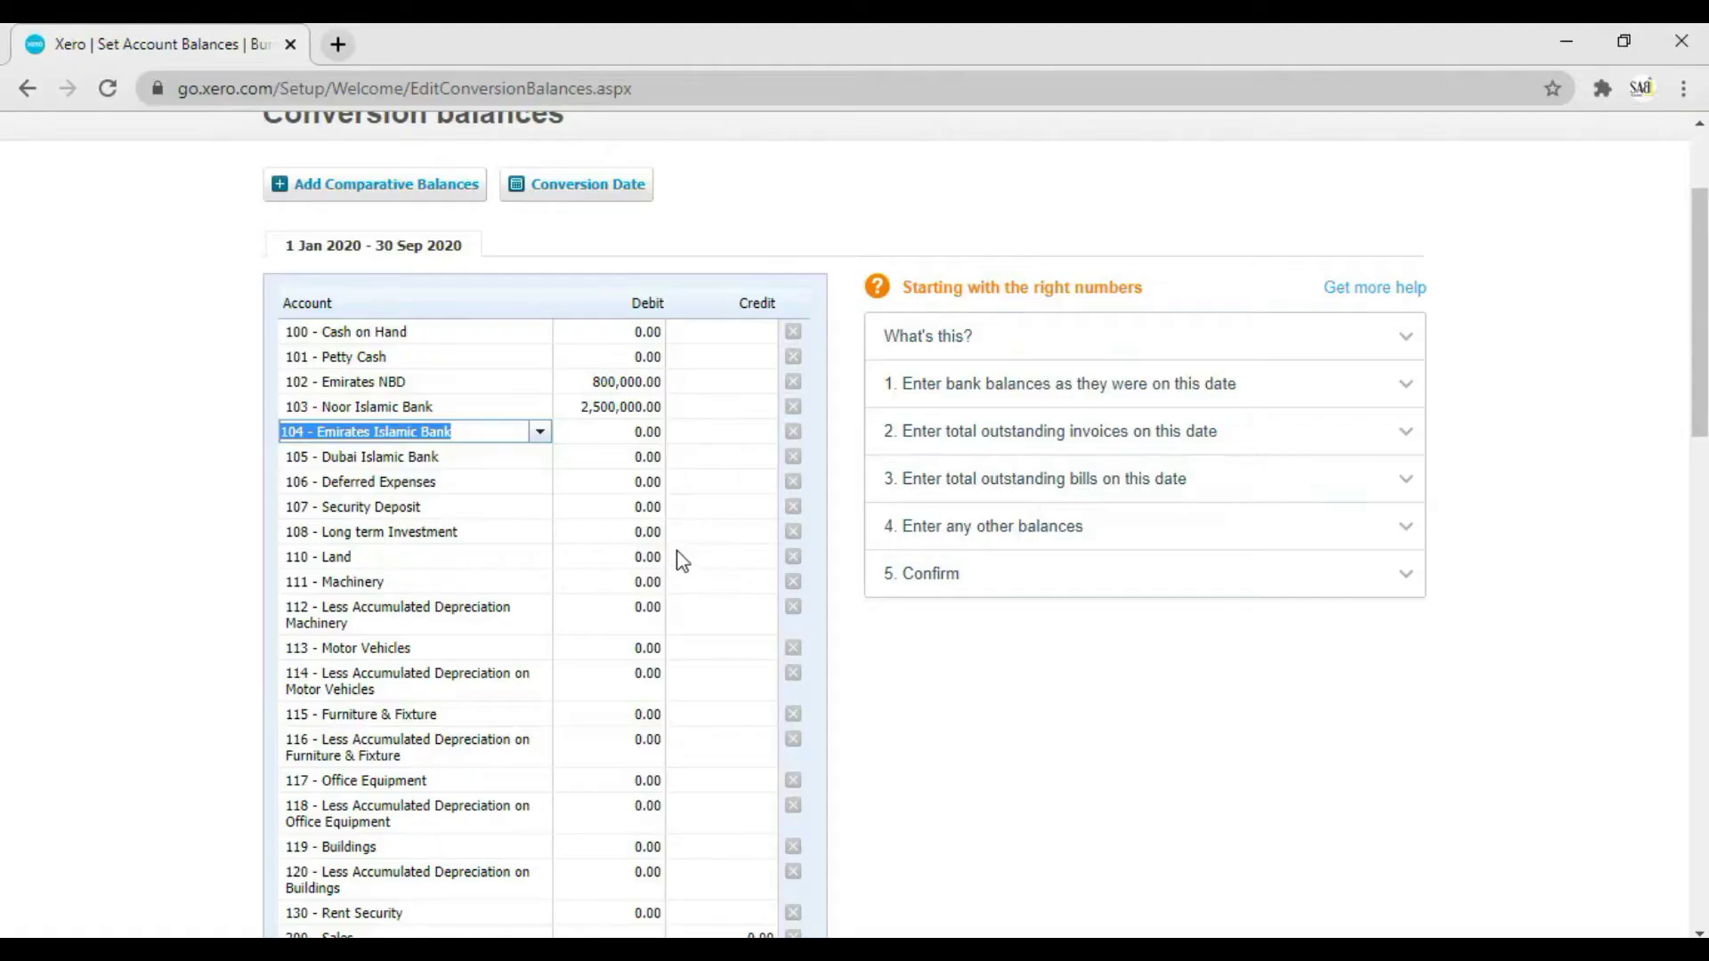
{"action": "left_click", "coordinate": [586, 457]}
{"action": "type", "text": "-500000"}
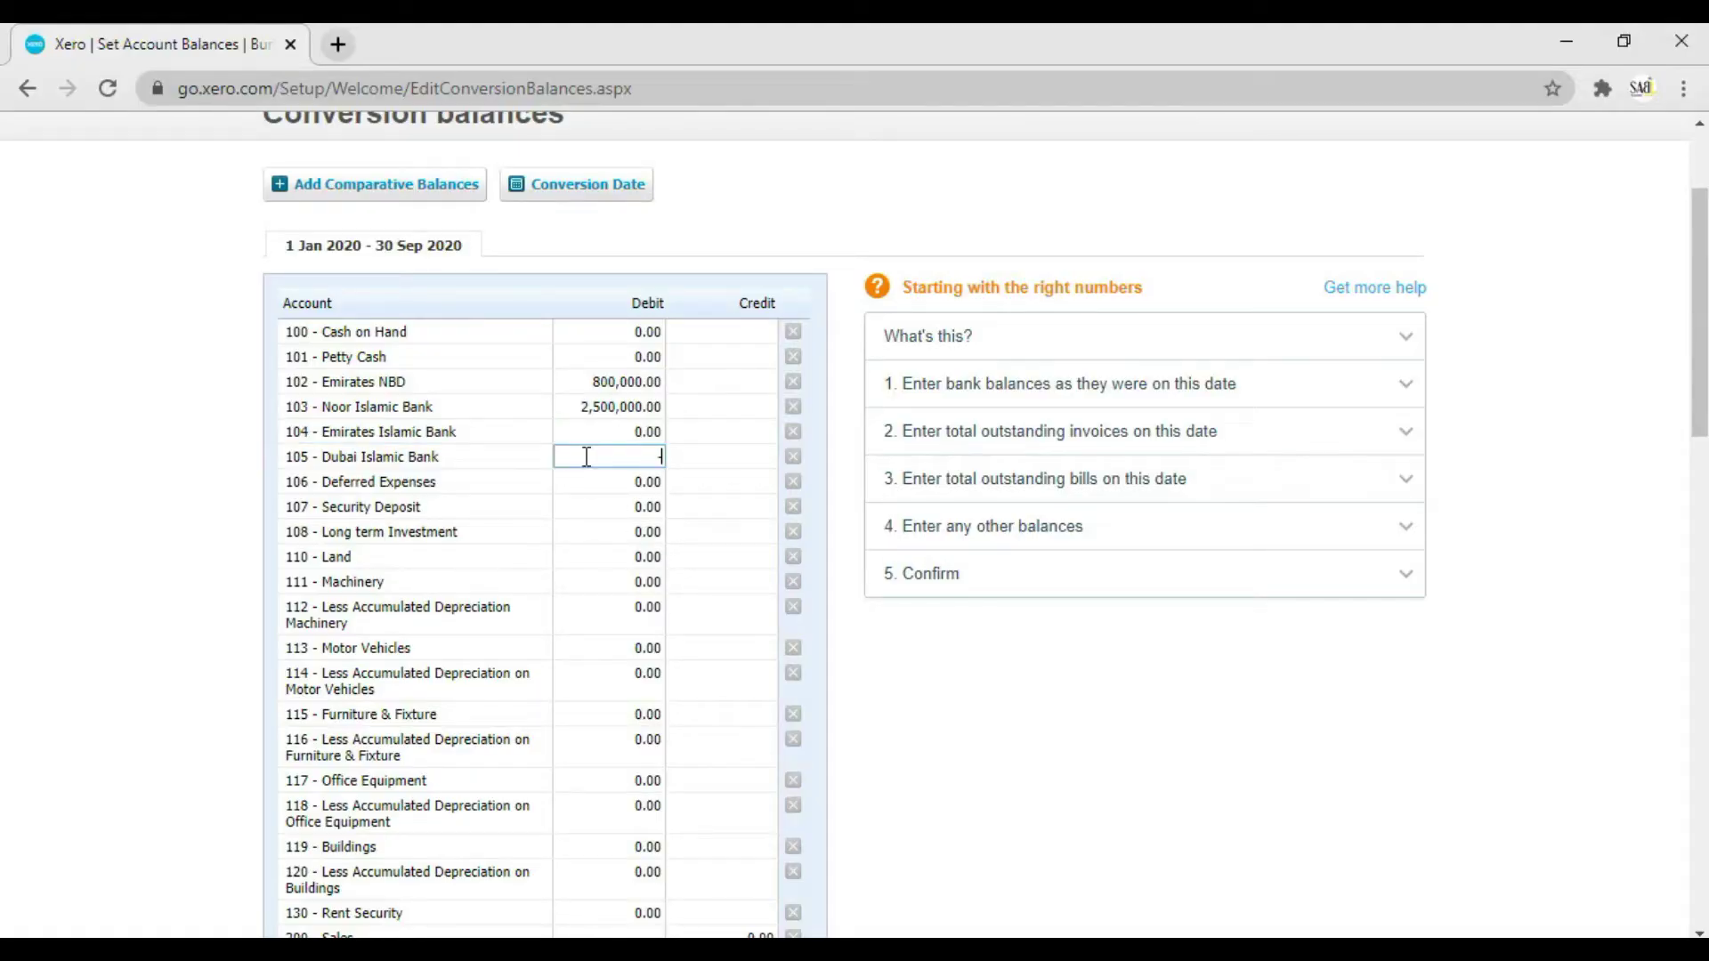
{"action": "key", "text": "Tab"}
{"action": "key", "text": "alt+Tab"}
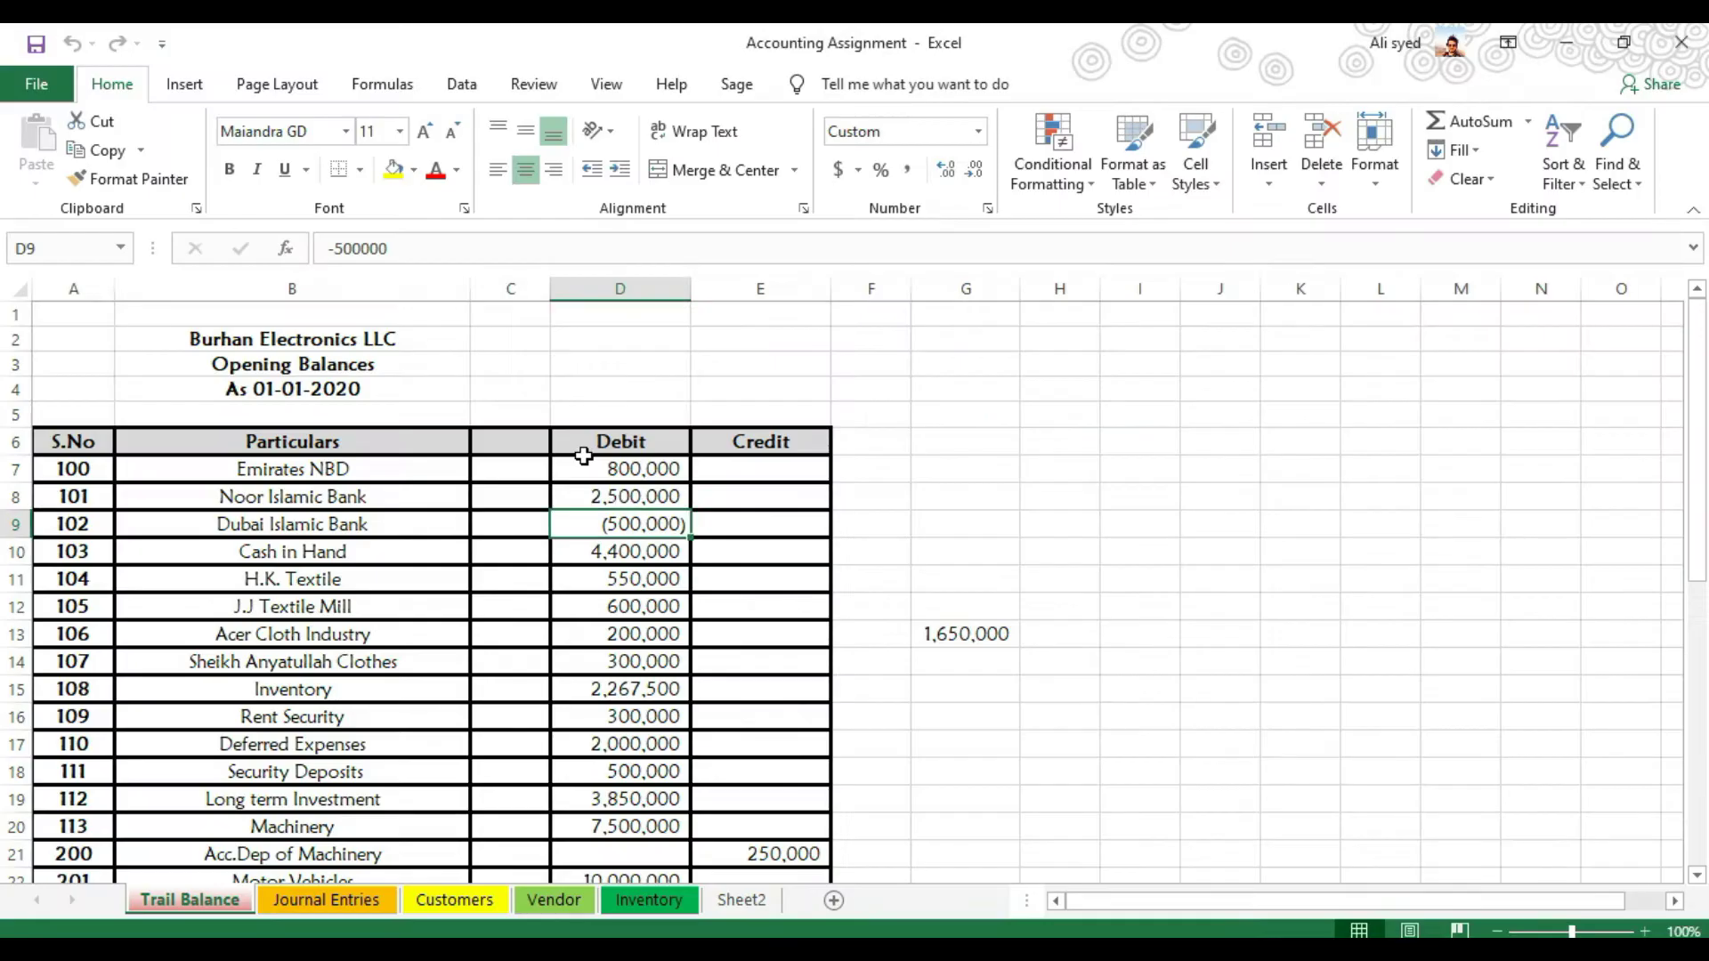
{"action": "left_click", "coordinate": [426, 554]}
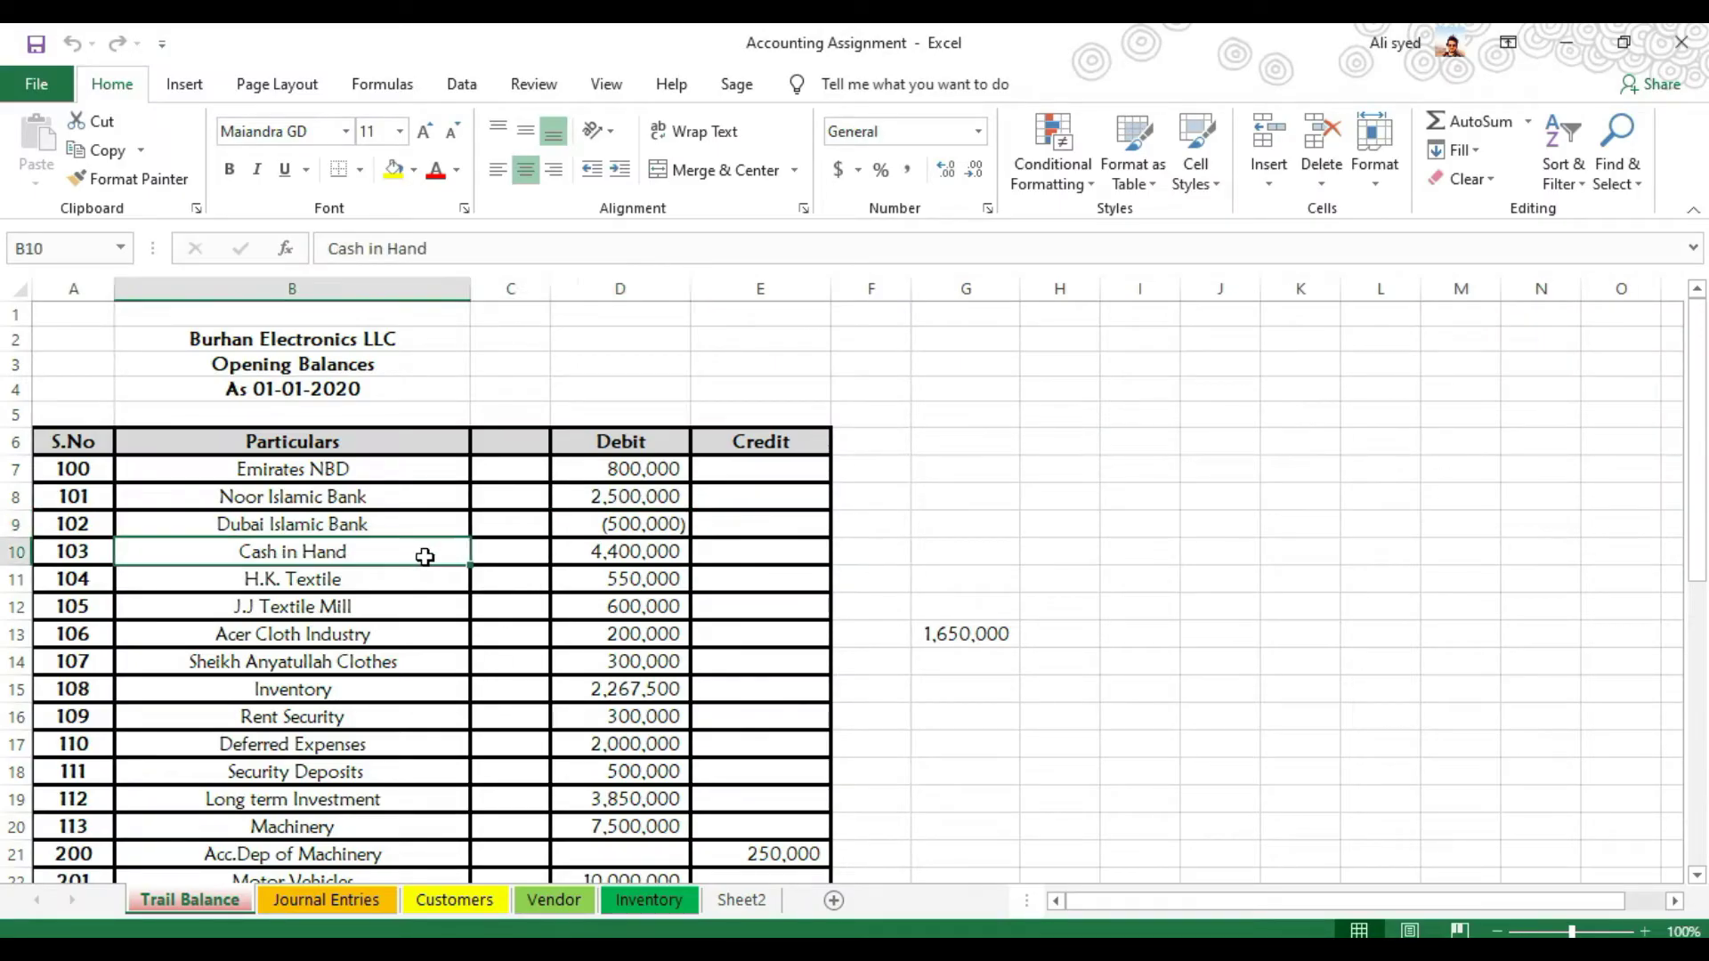
{"action": "left_click", "coordinate": [583, 555]}
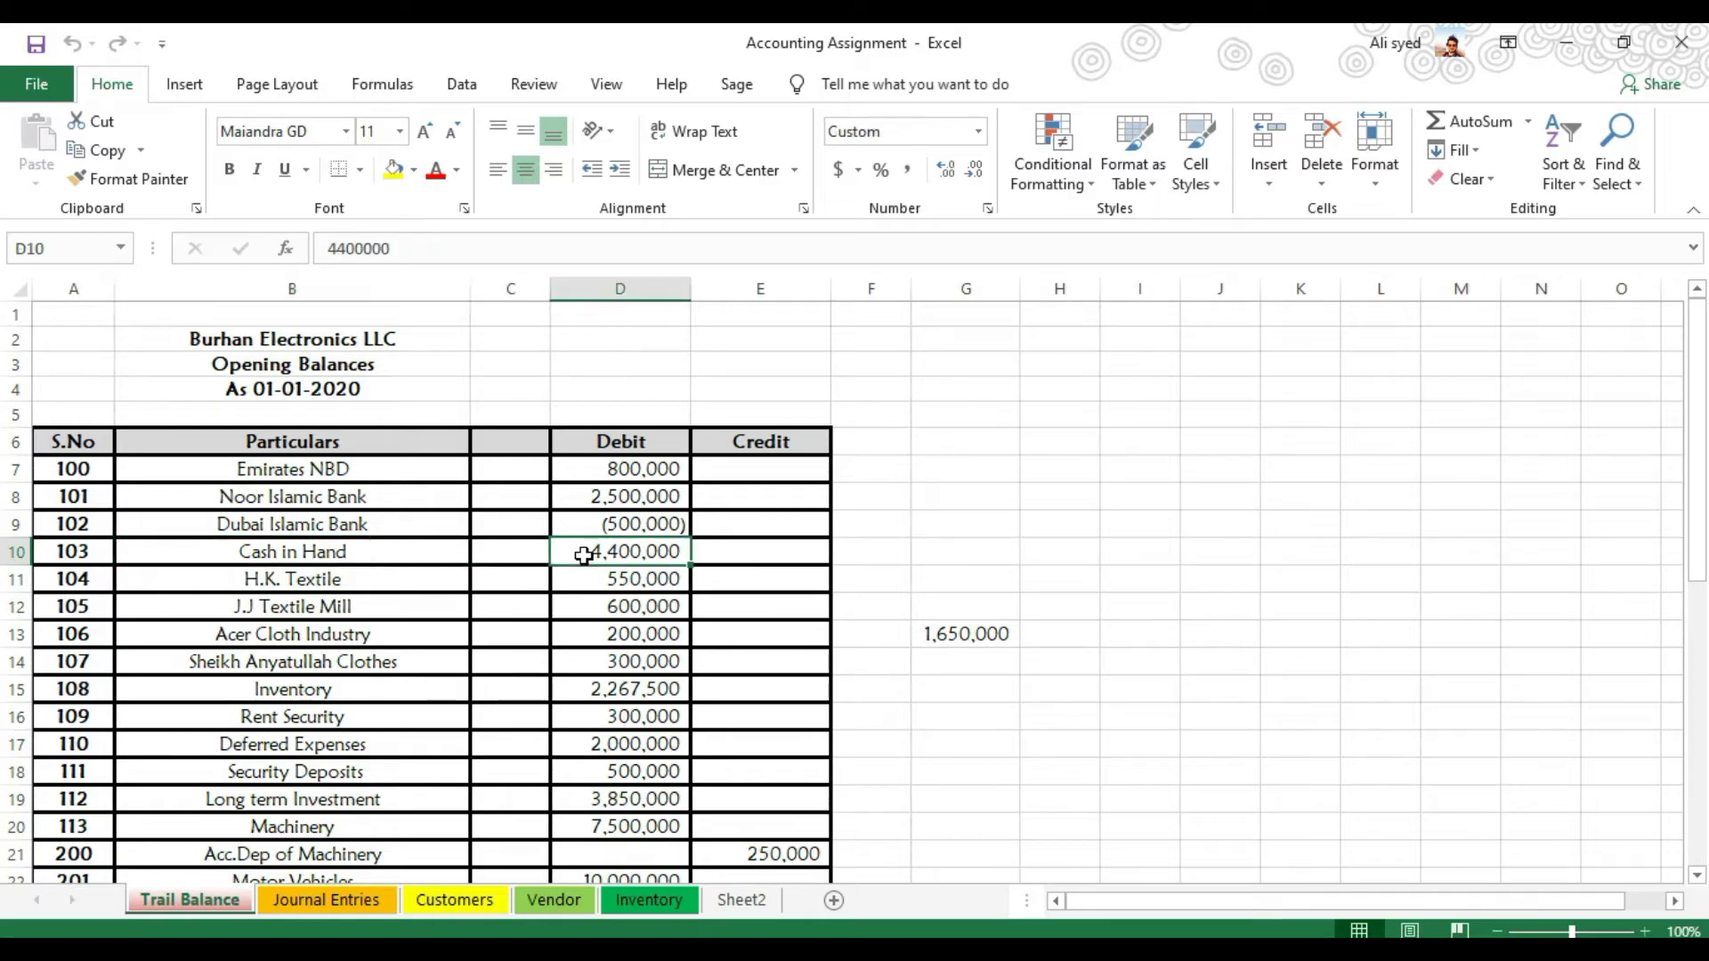
{"action": "key", "text": "alt+Tab"}
{"action": "left_click", "coordinate": [588, 331]}
{"action": "type", "text": "4,4"}
{"action": "type", "text": "00,"}
{"action": "type", "text": "00000"}
{"action": "key", "text": "alt+Tab"}
{"action": "left_click", "coordinate": [444, 580]}
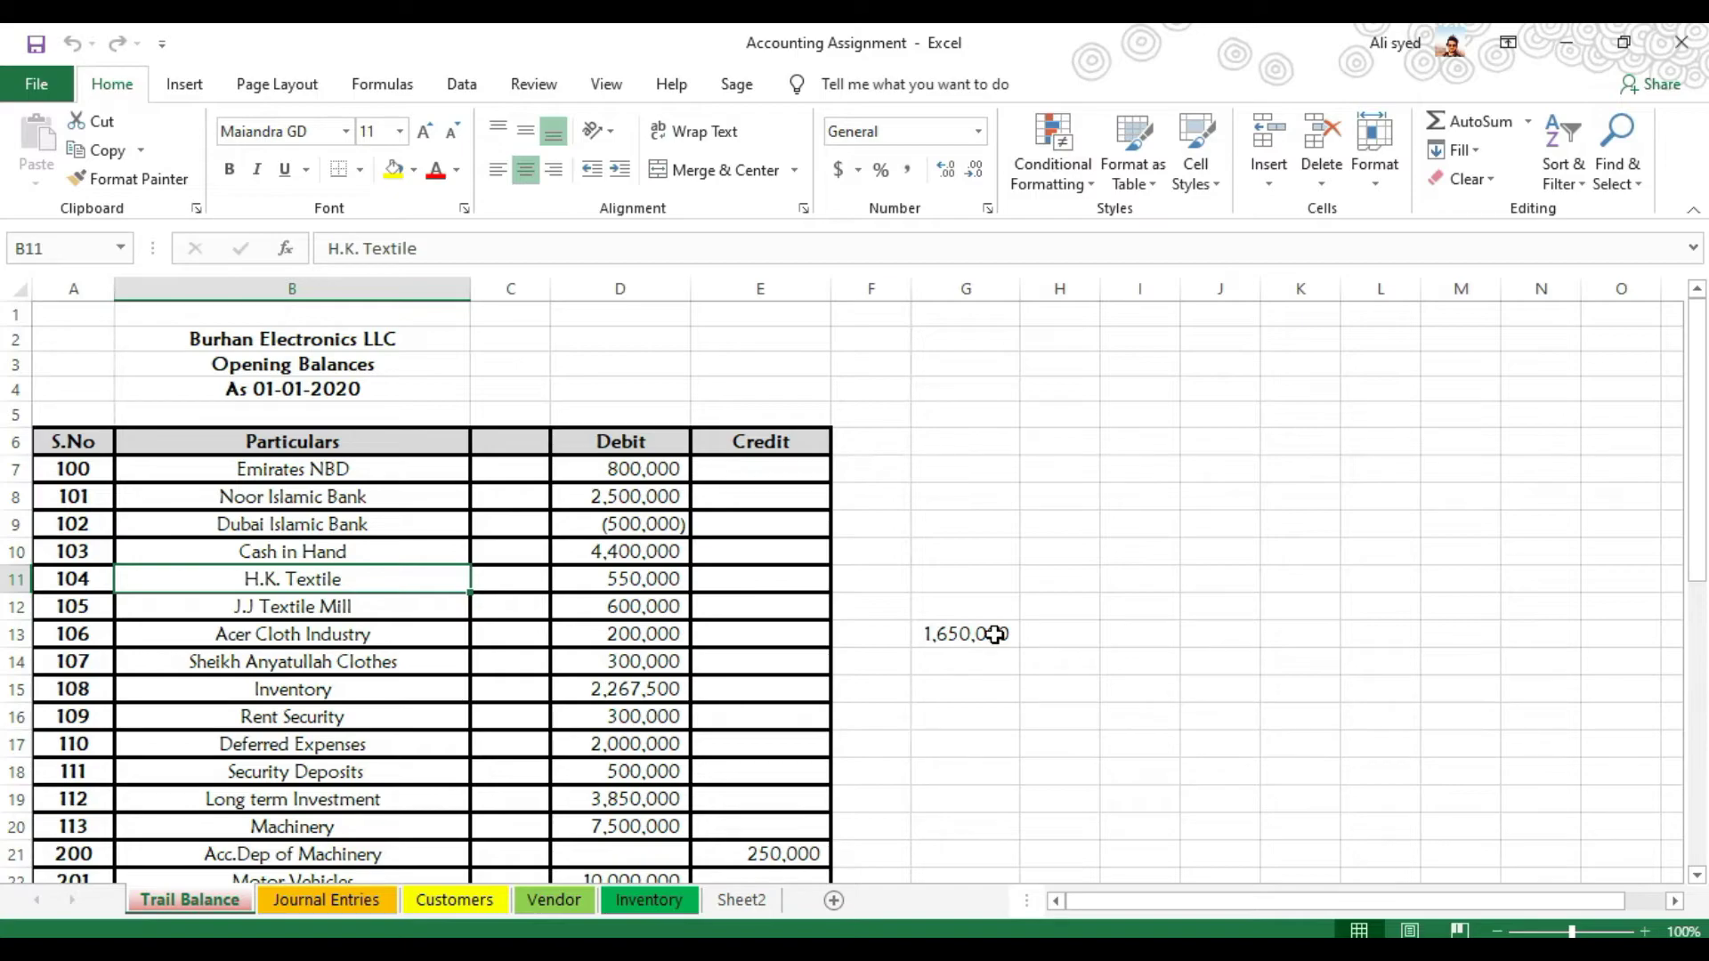
{"action": "key", "text": "alt+Tab"}
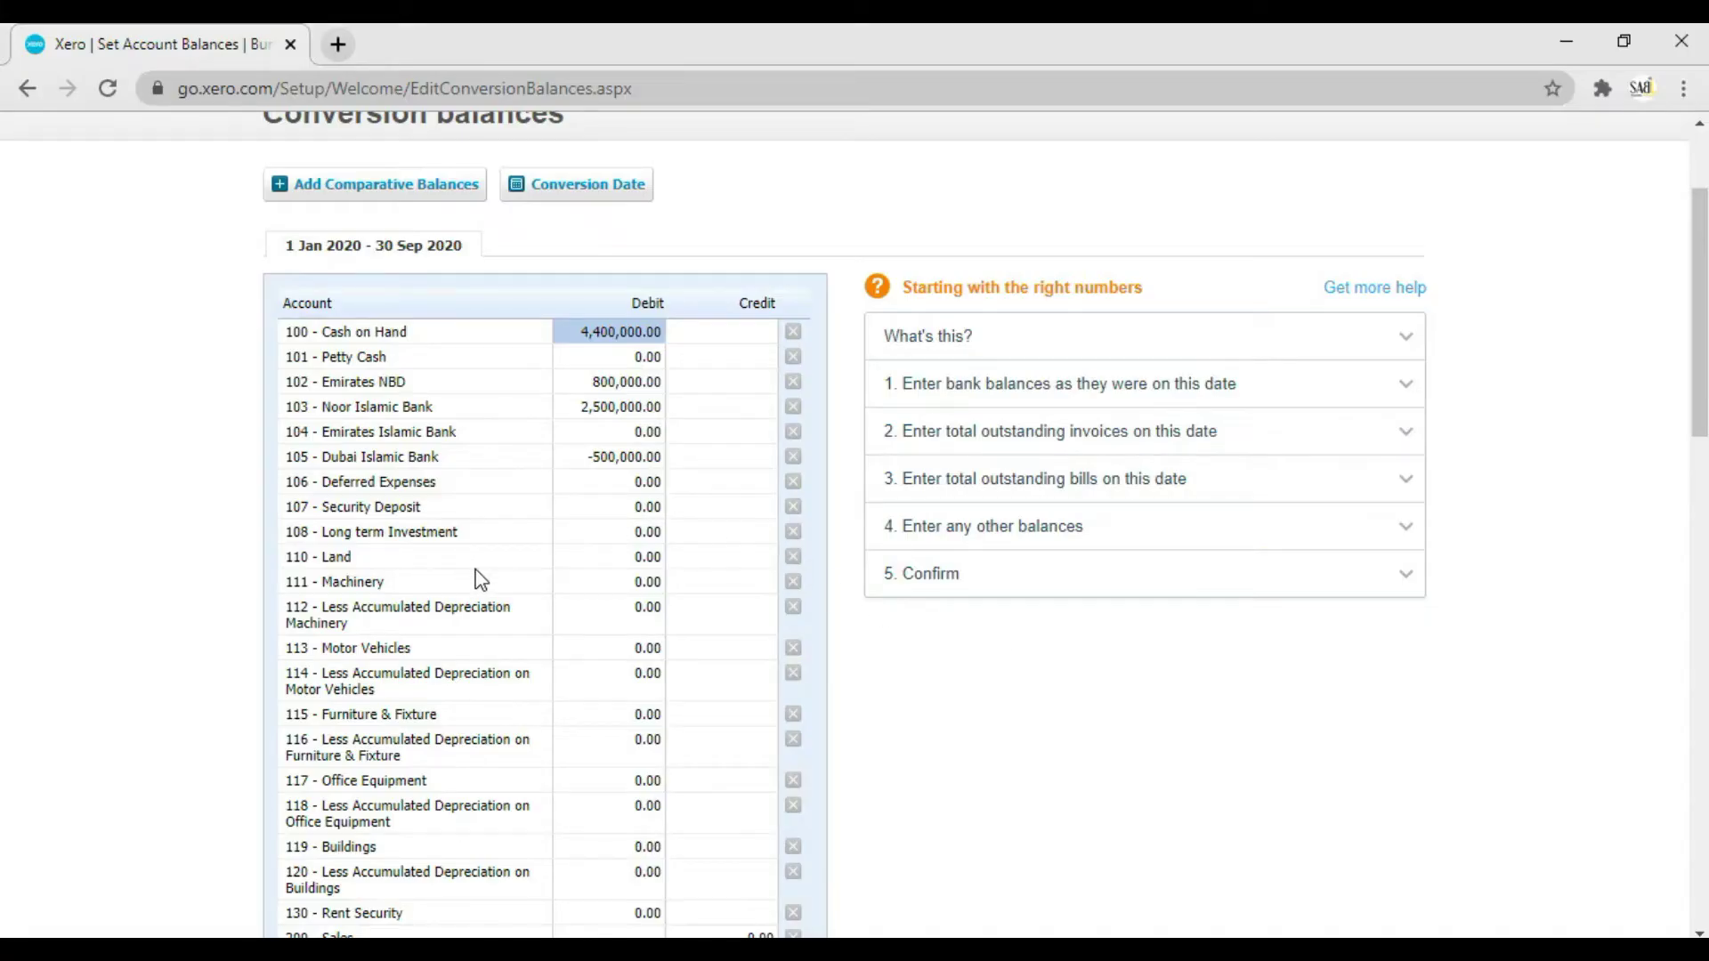
- Enter 1,650,000 as the Accounts Receivable opening debit
{"action": "scroll", "coordinate": [481, 579], "scroll_direction": "down", "scroll_amount": 3}
{"action": "scroll", "coordinate": [481, 580], "scroll_direction": "down", "scroll_amount": 3}
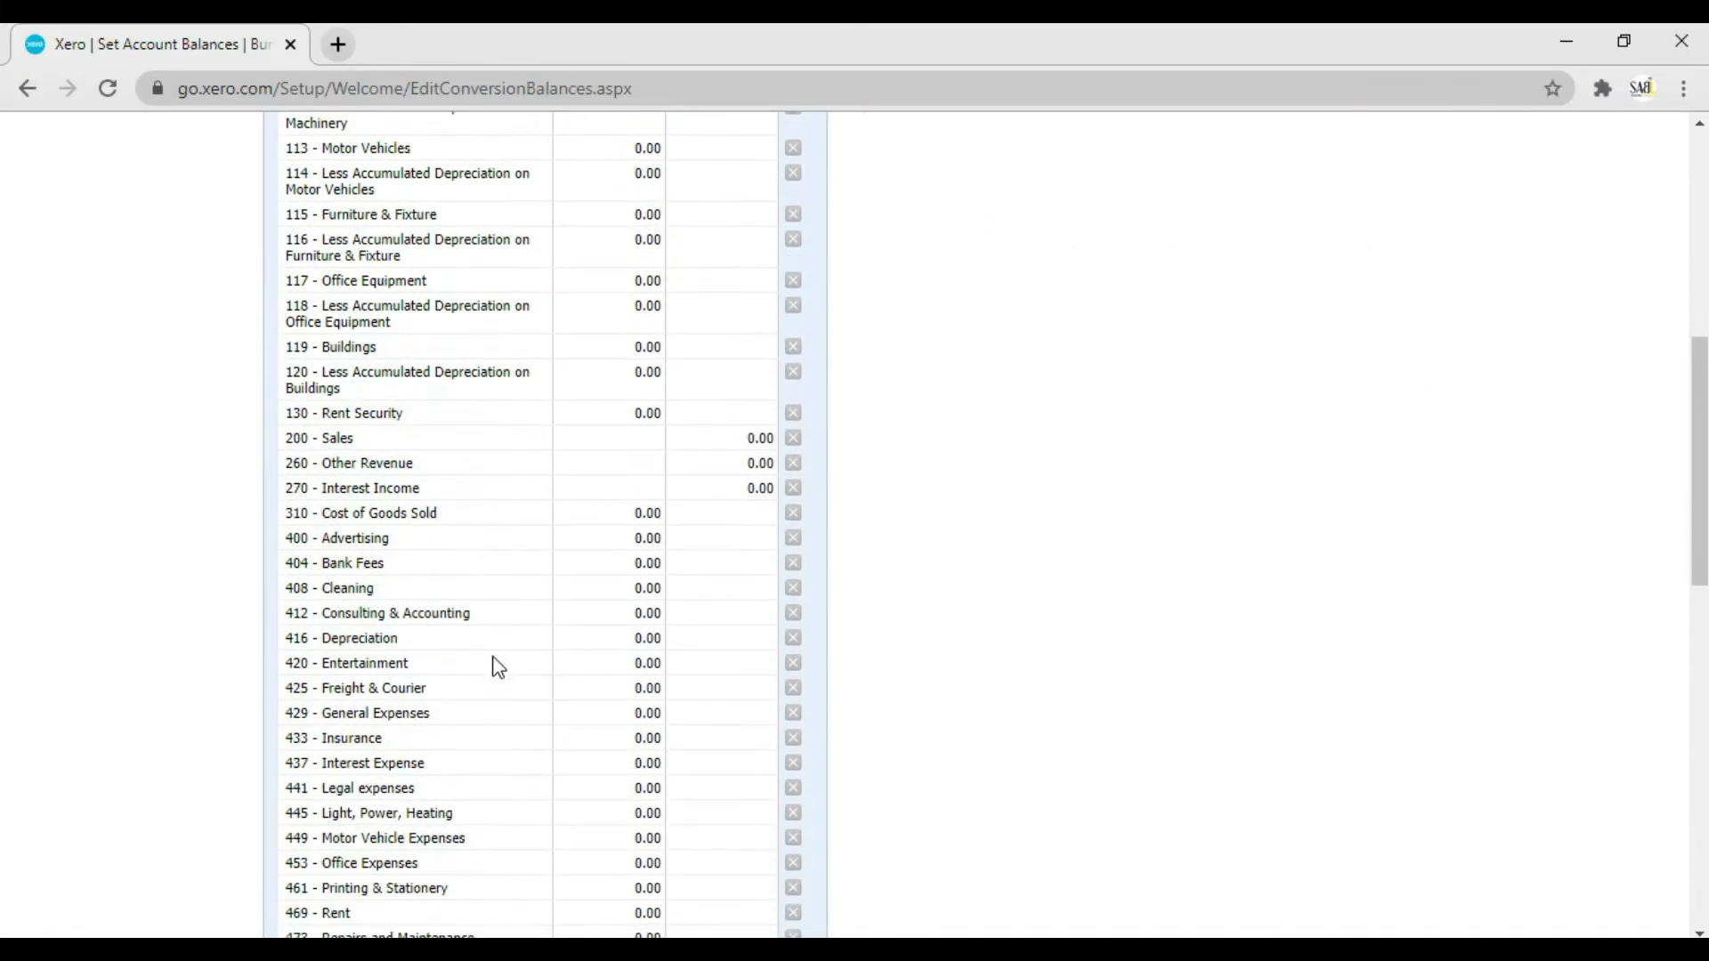
{"action": "scroll", "coordinate": [494, 663], "scroll_direction": "down", "scroll_amount": 2}
{"action": "scroll", "coordinate": [497, 667], "scroll_direction": "down", "scroll_amount": 3}
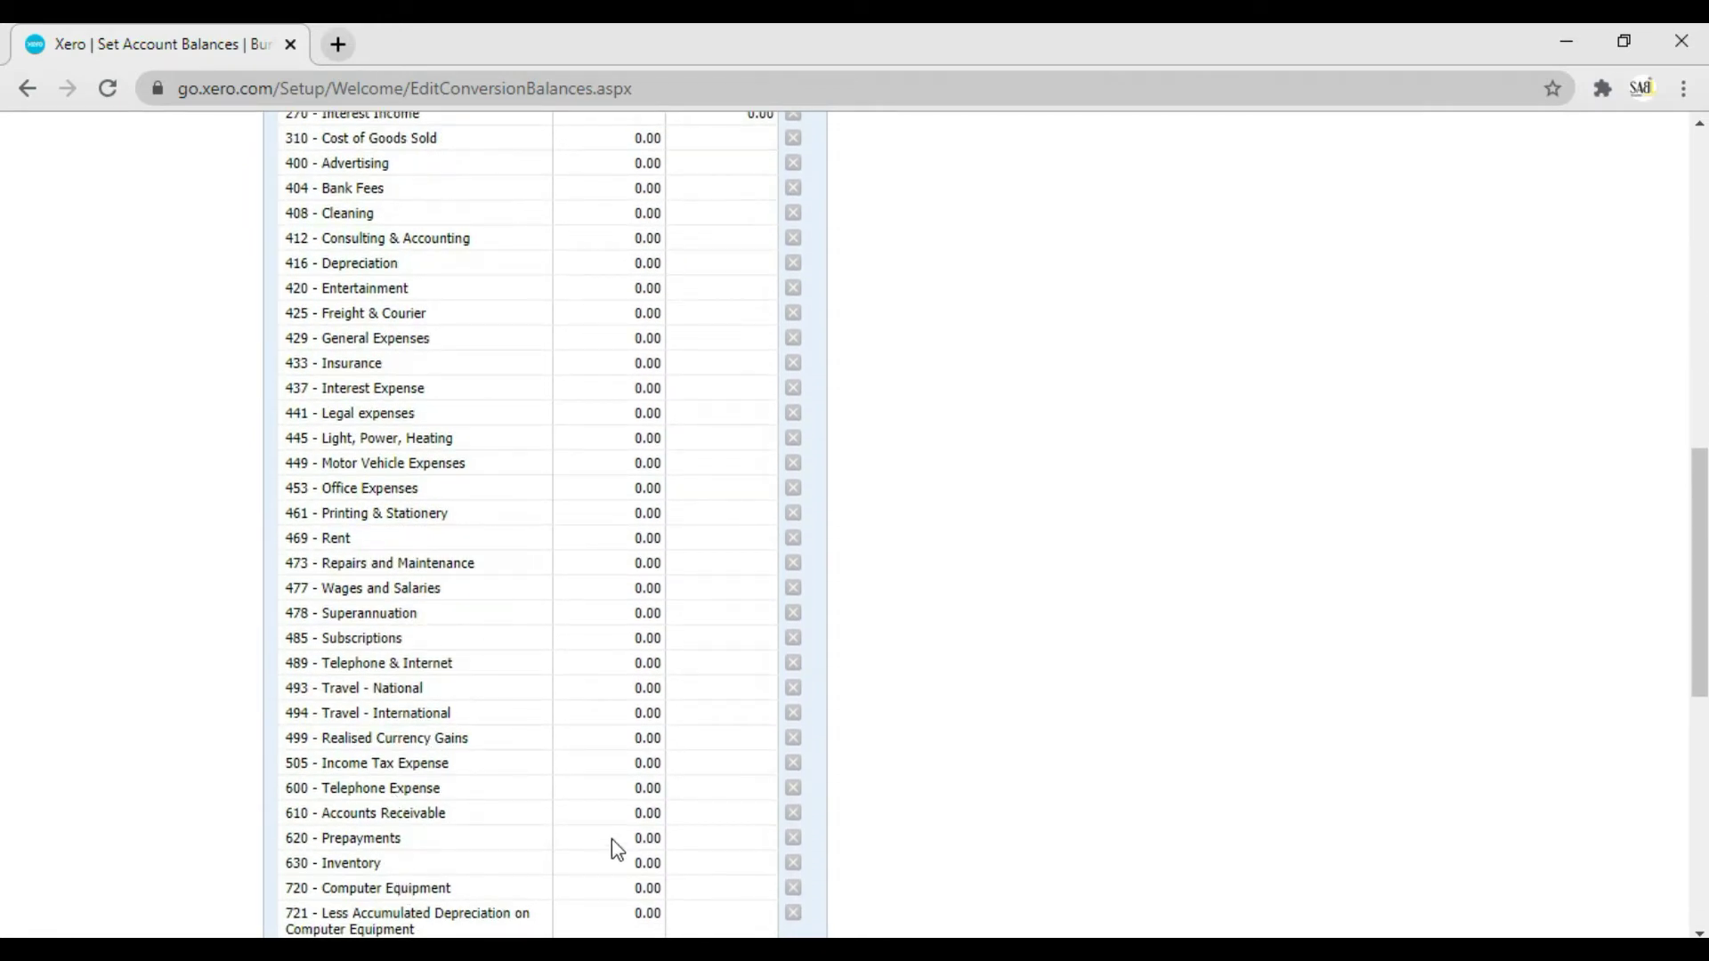
{"action": "left_click", "coordinate": [643, 813]}
{"action": "type", "text": "1650000"}
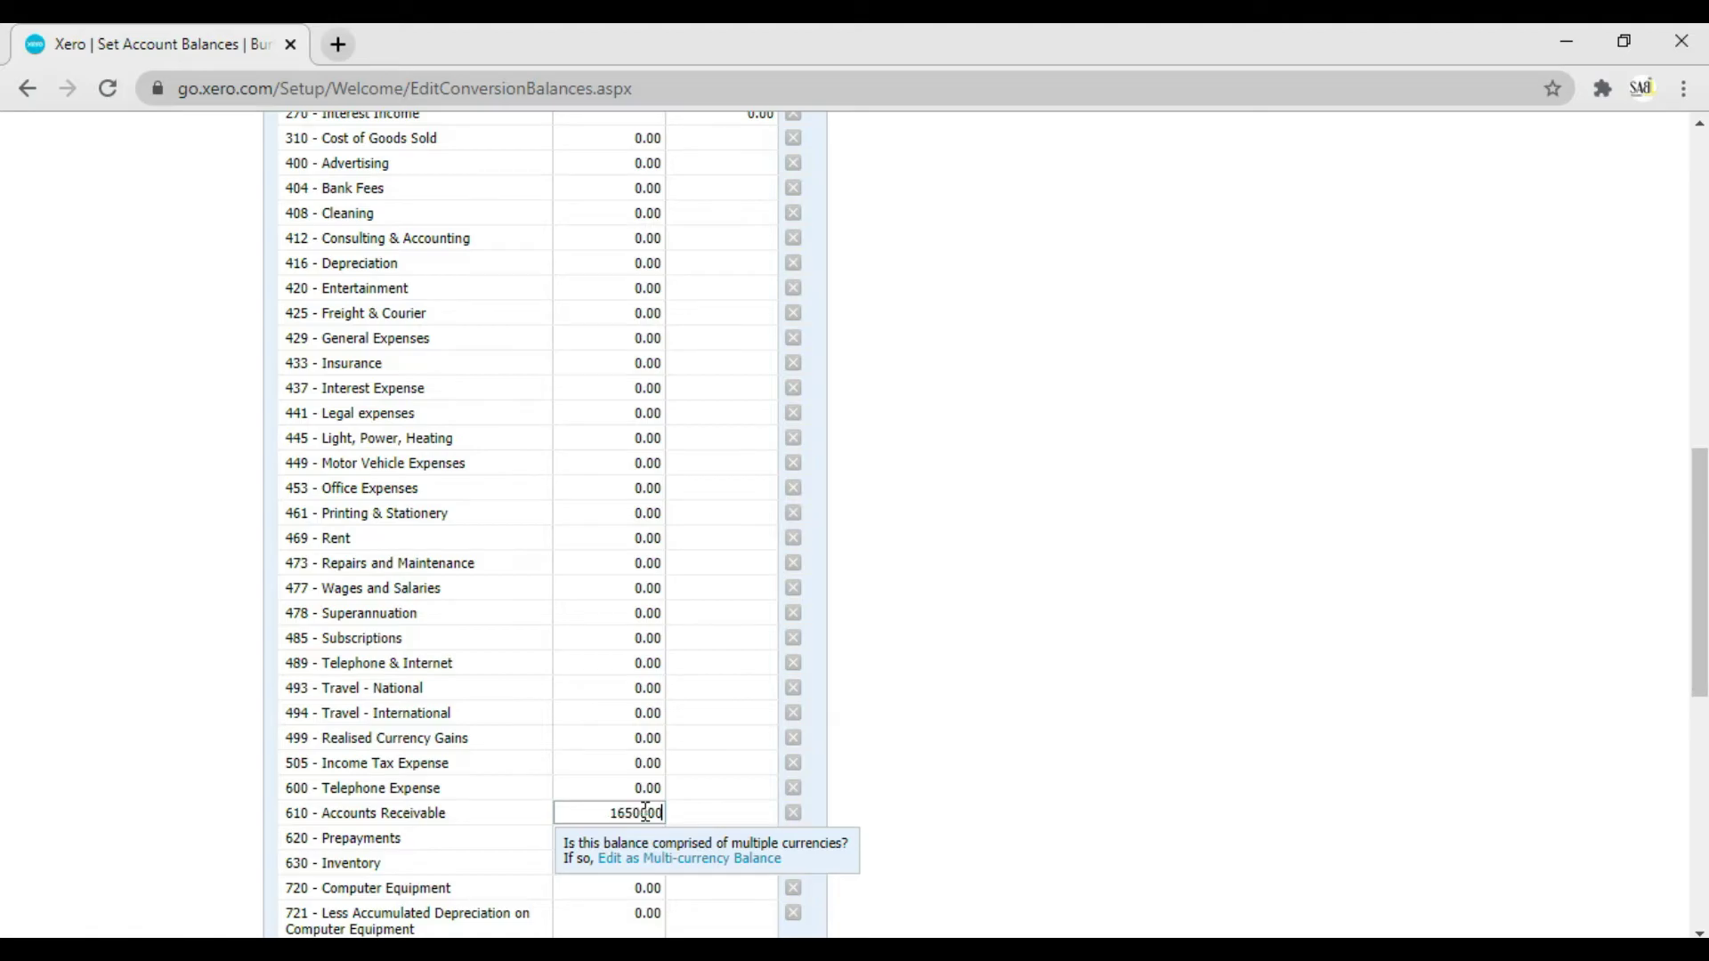
{"action": "key", "text": "Tab"}
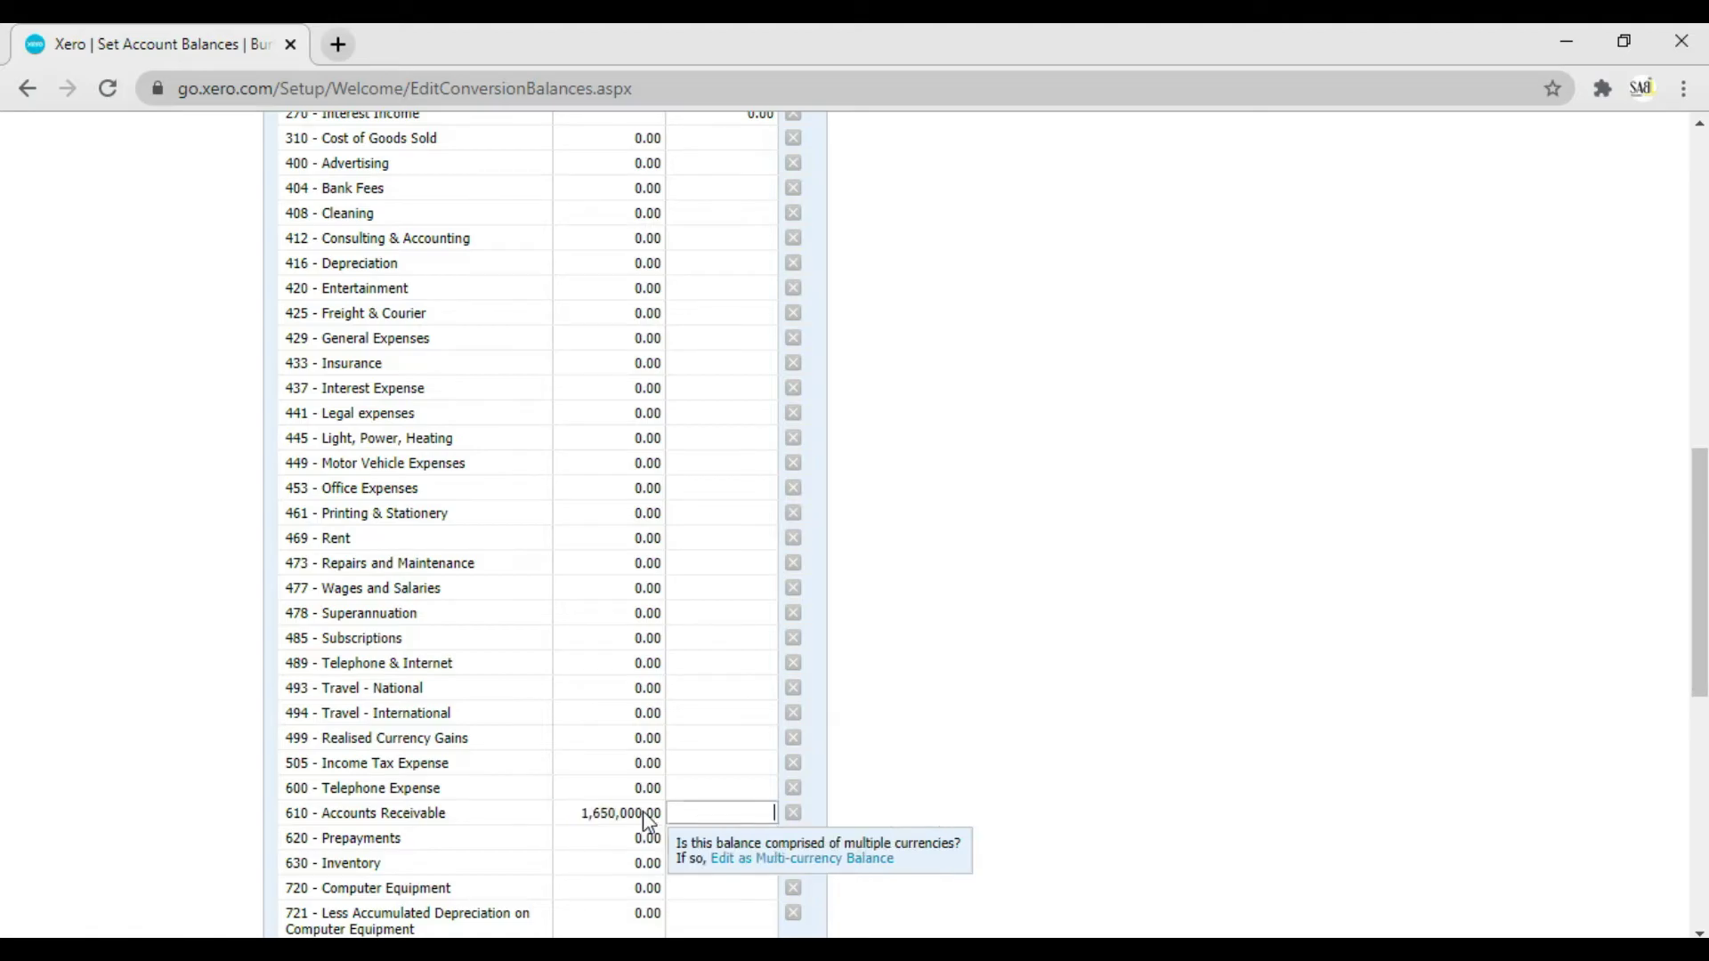
- Enter opening debits of 2,267,500 for Inventory and 300,000 for Rent Security
{"action": "key", "text": "alt+Tab"}
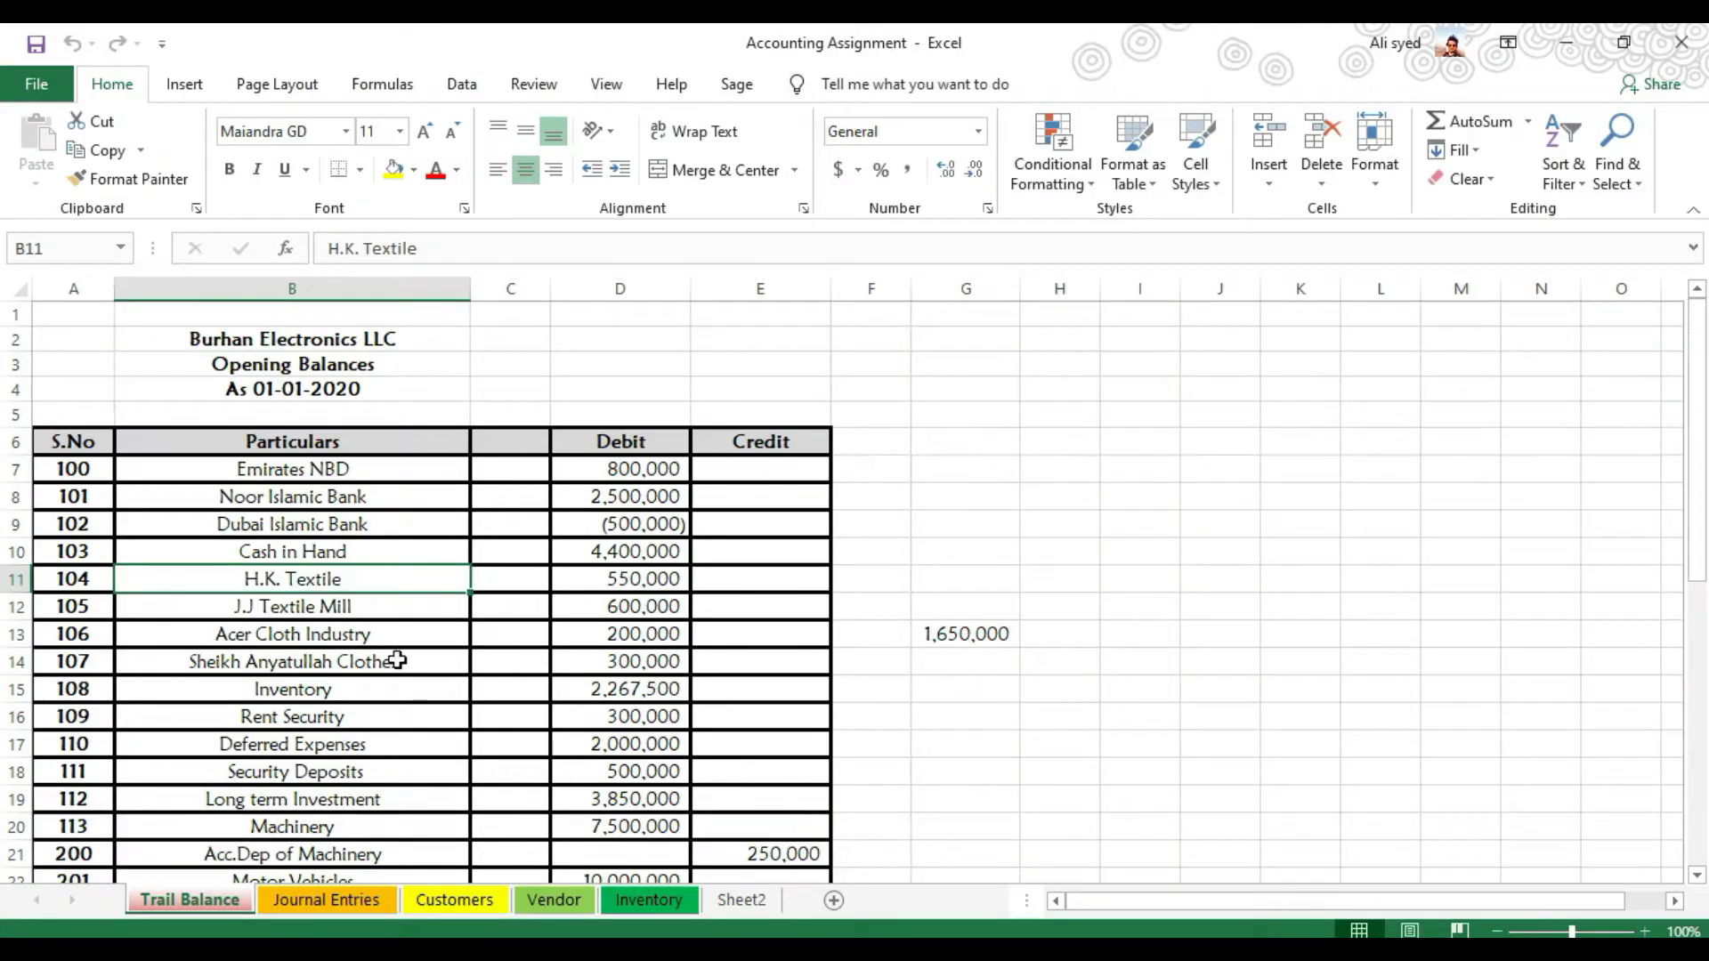
{"action": "left_click", "coordinate": [435, 698]}
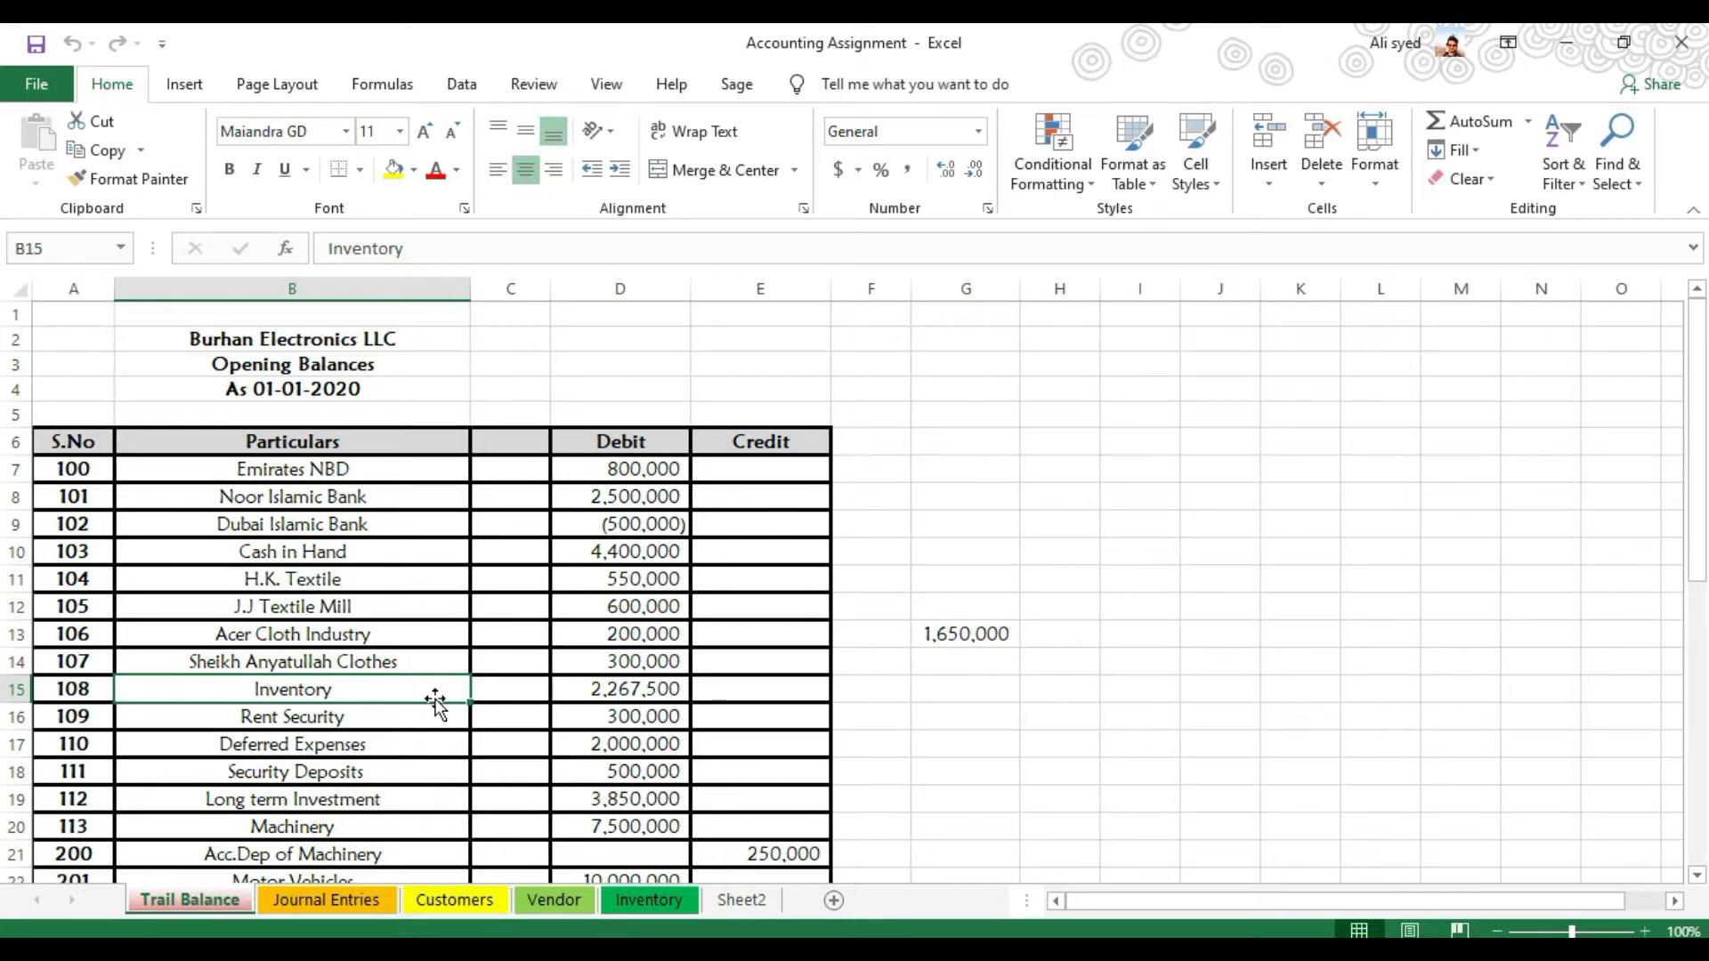
{"action": "key", "text": "alt+Tab"}
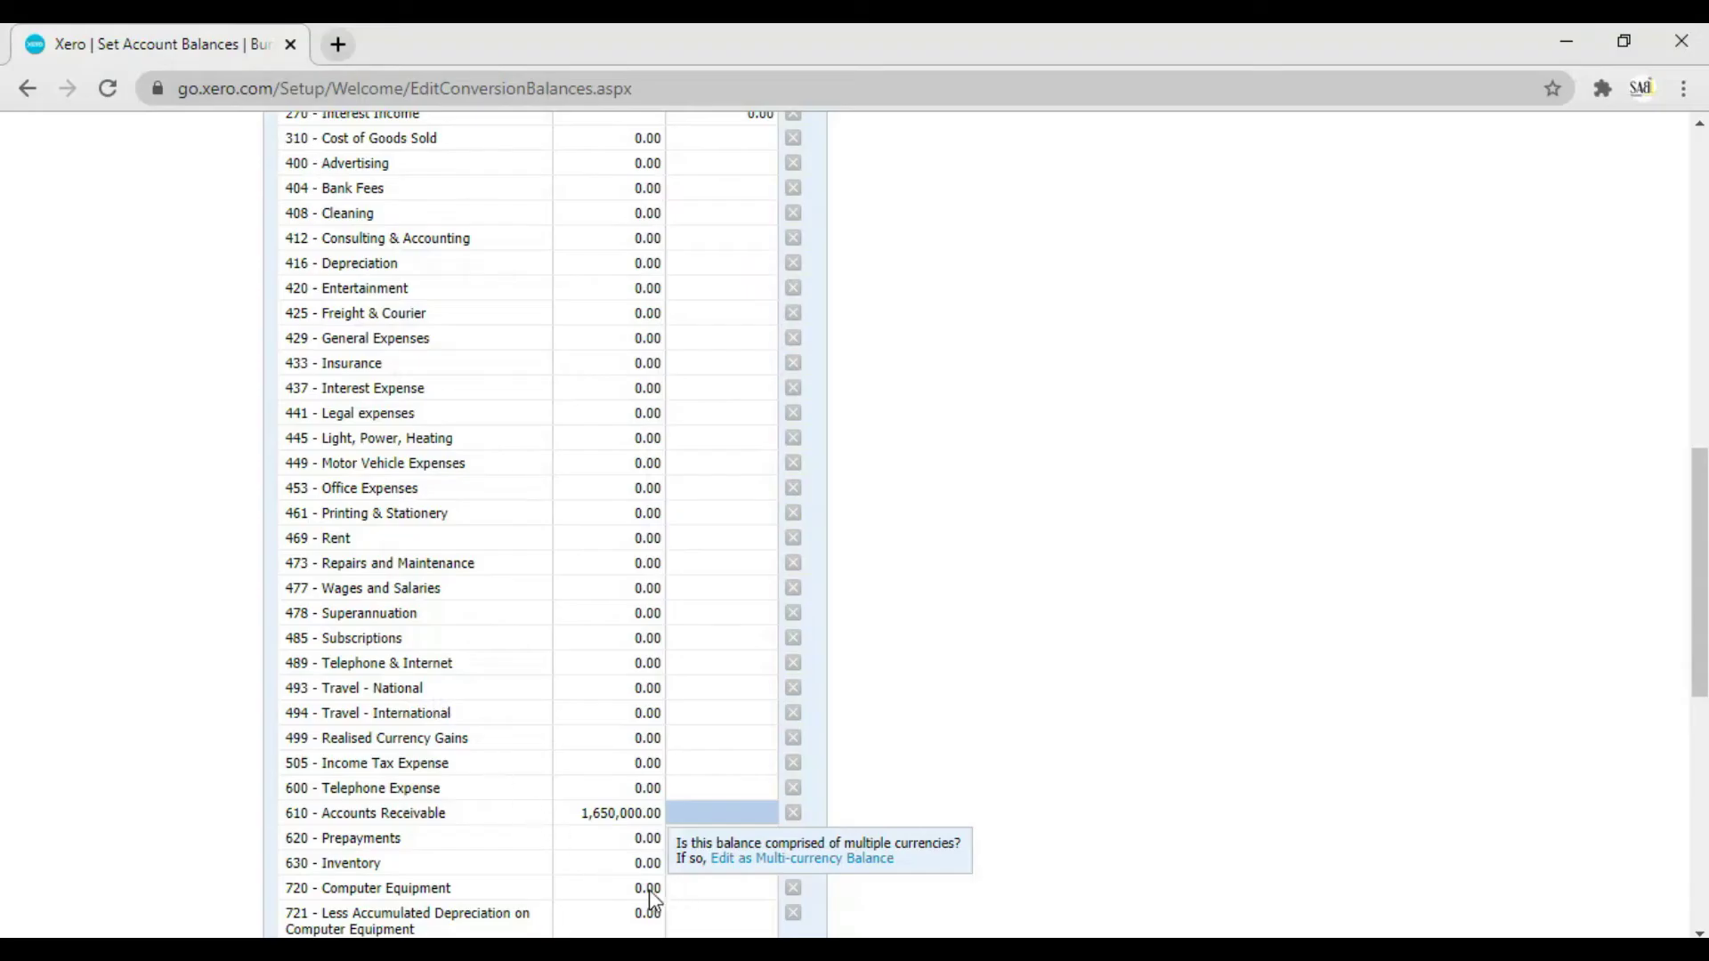
{"action": "left_click", "coordinate": [638, 863]}
{"action": "type", "text": "2267500"}
{"action": "key", "text": "Tab"}
{"action": "key", "text": "alt+Tab"}
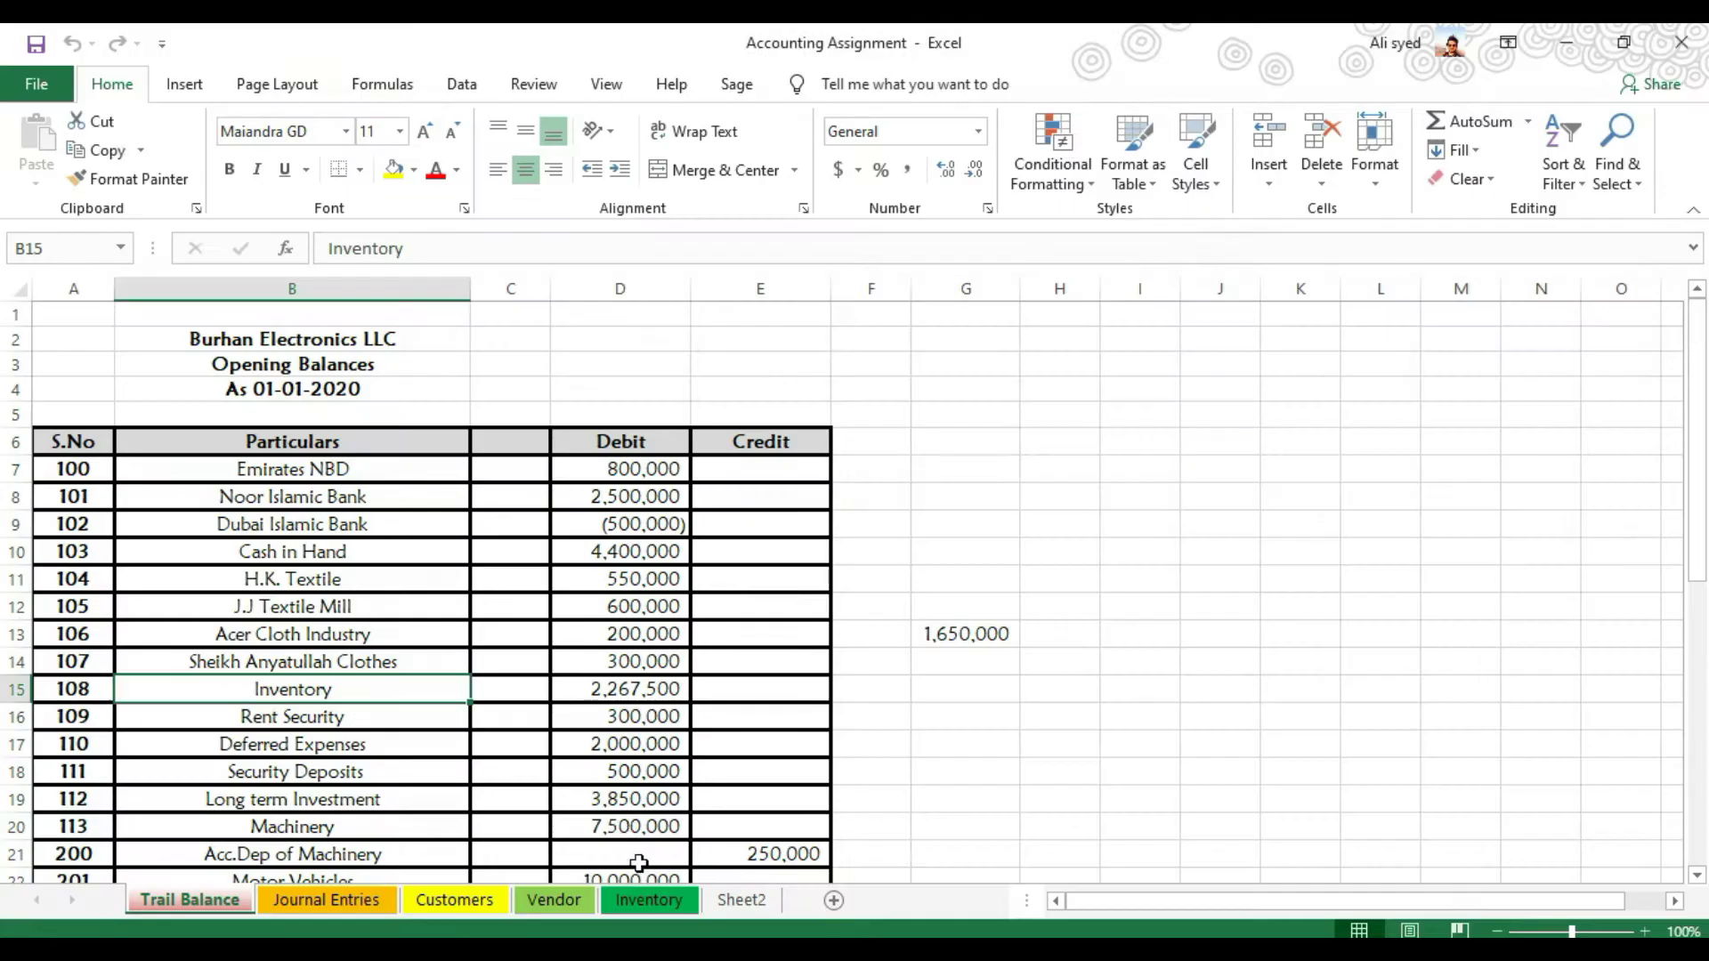
{"action": "left_click", "coordinate": [322, 709]}
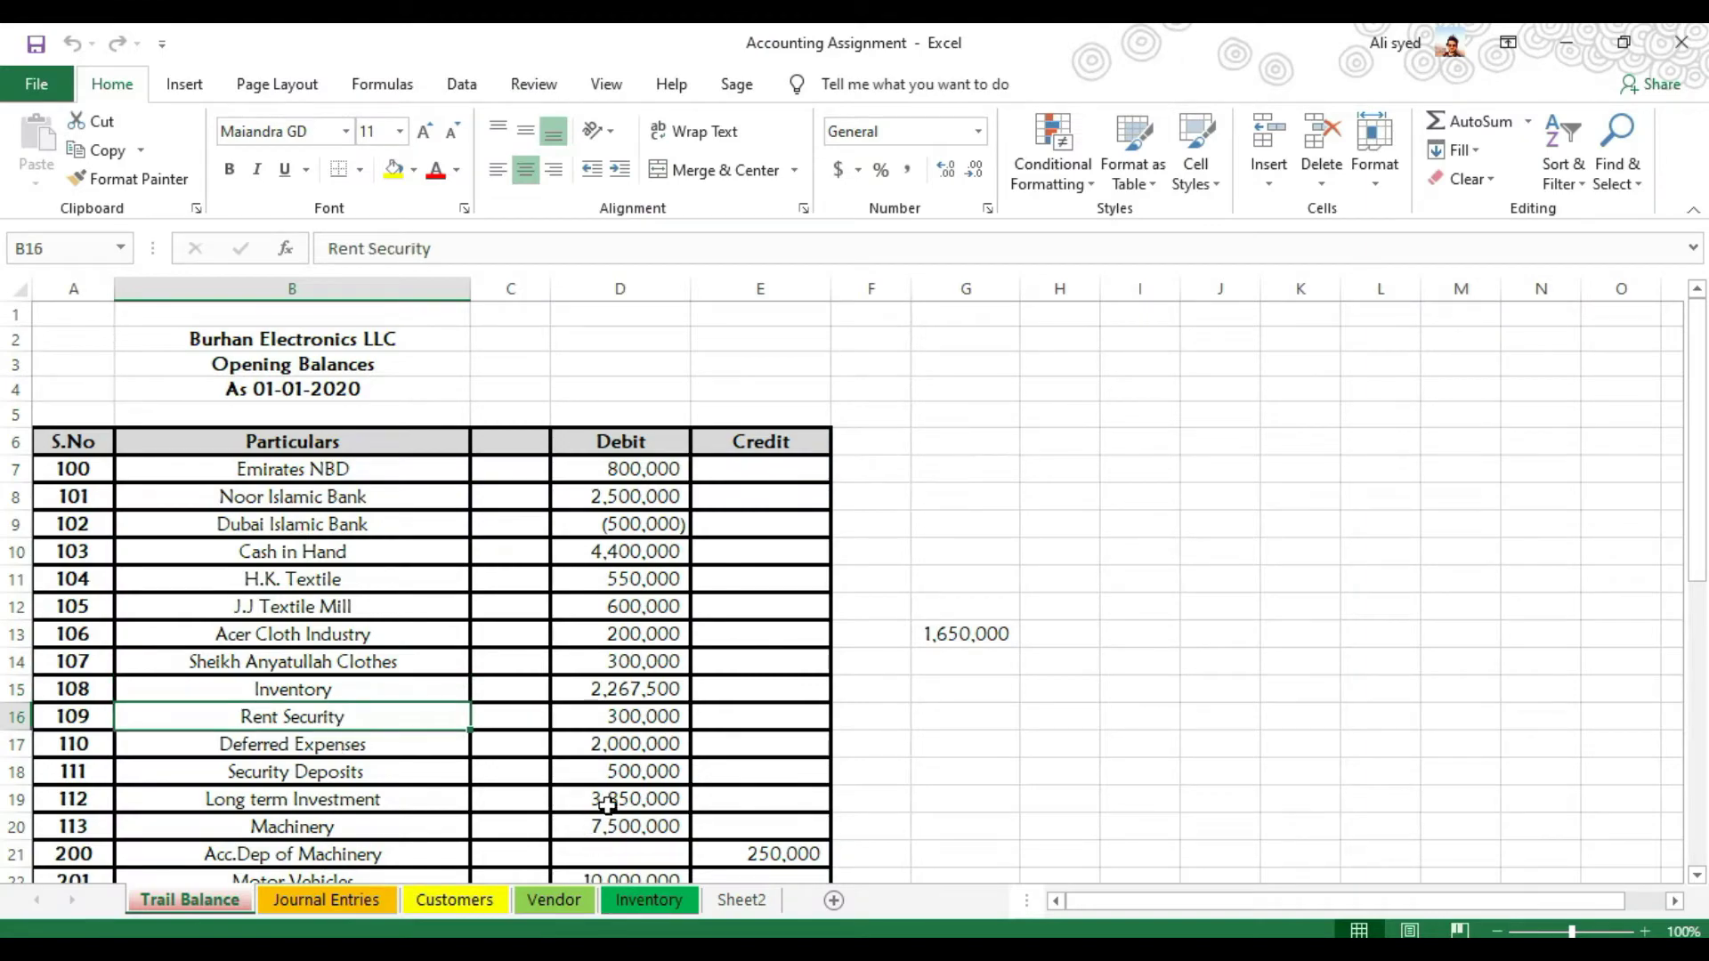
{"action": "key", "text": "alt+Tab"}
{"action": "scroll", "coordinate": [545, 686], "scroll_direction": "up", "scroll_amount": 6}
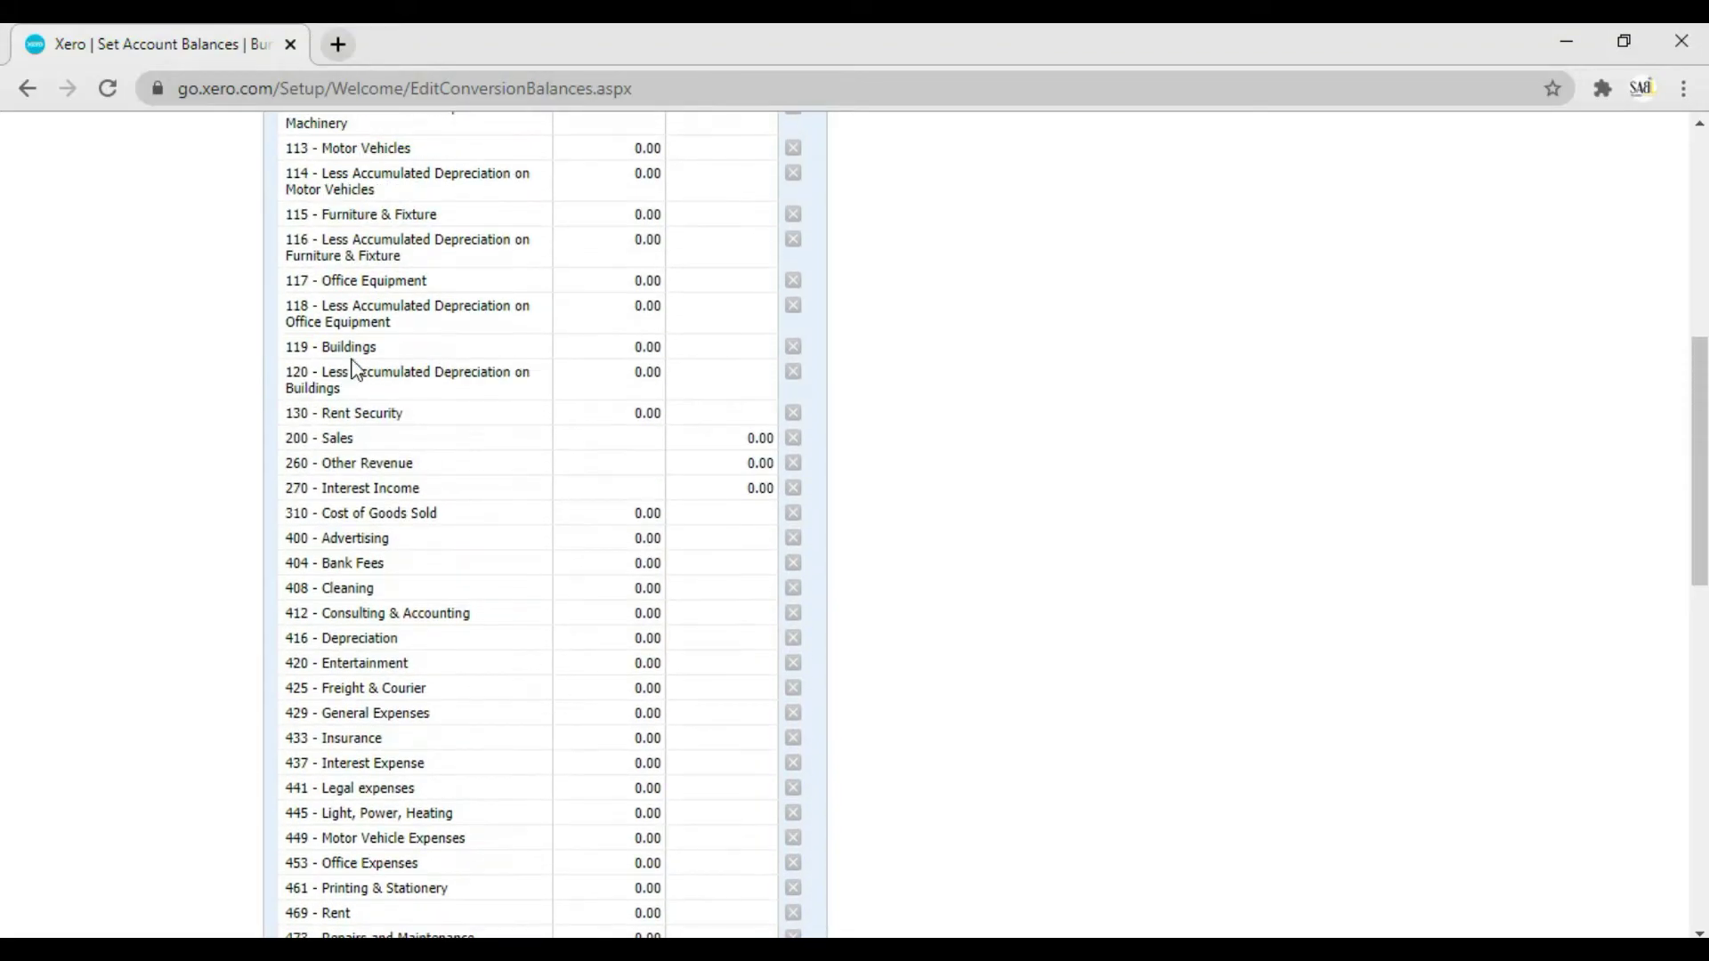
{"action": "left_click", "coordinate": [616, 420]}
{"action": "type", "text": "300000"}
{"action": "key", "text": "Tab"}
- Enter 2,000,000 as the Deferred Expenses opening debit from the trial balance
{"action": "key", "text": "alt+Tab"}
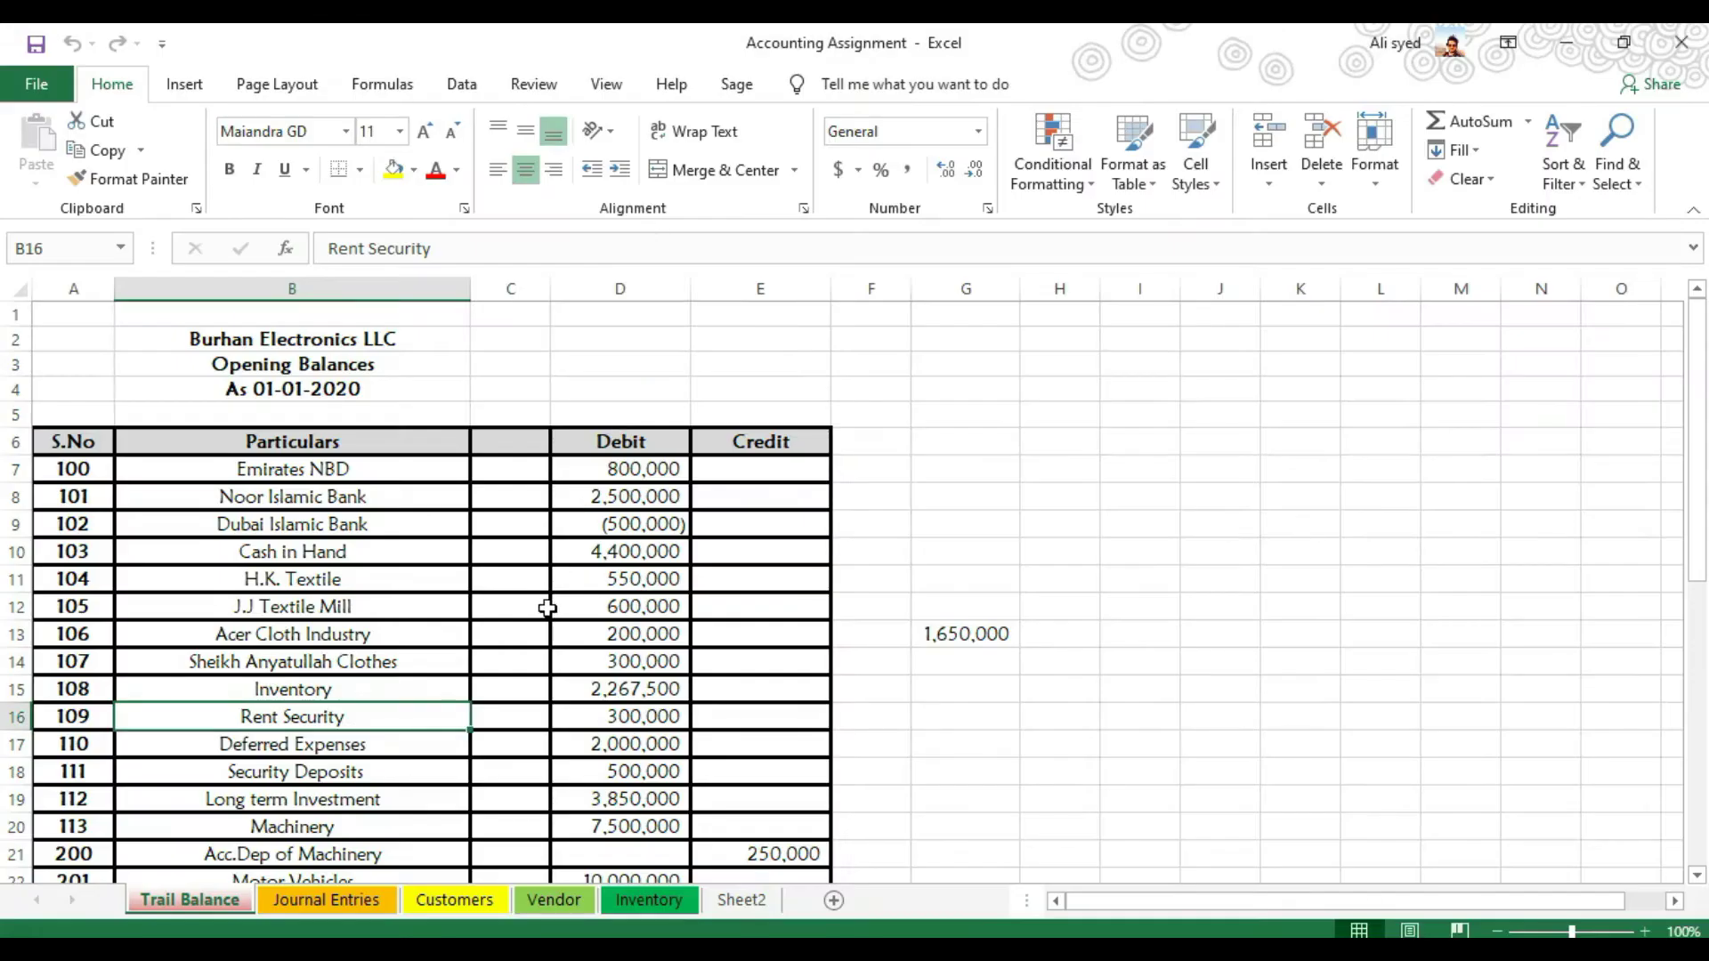
{"action": "left_click", "coordinate": [392, 752]}
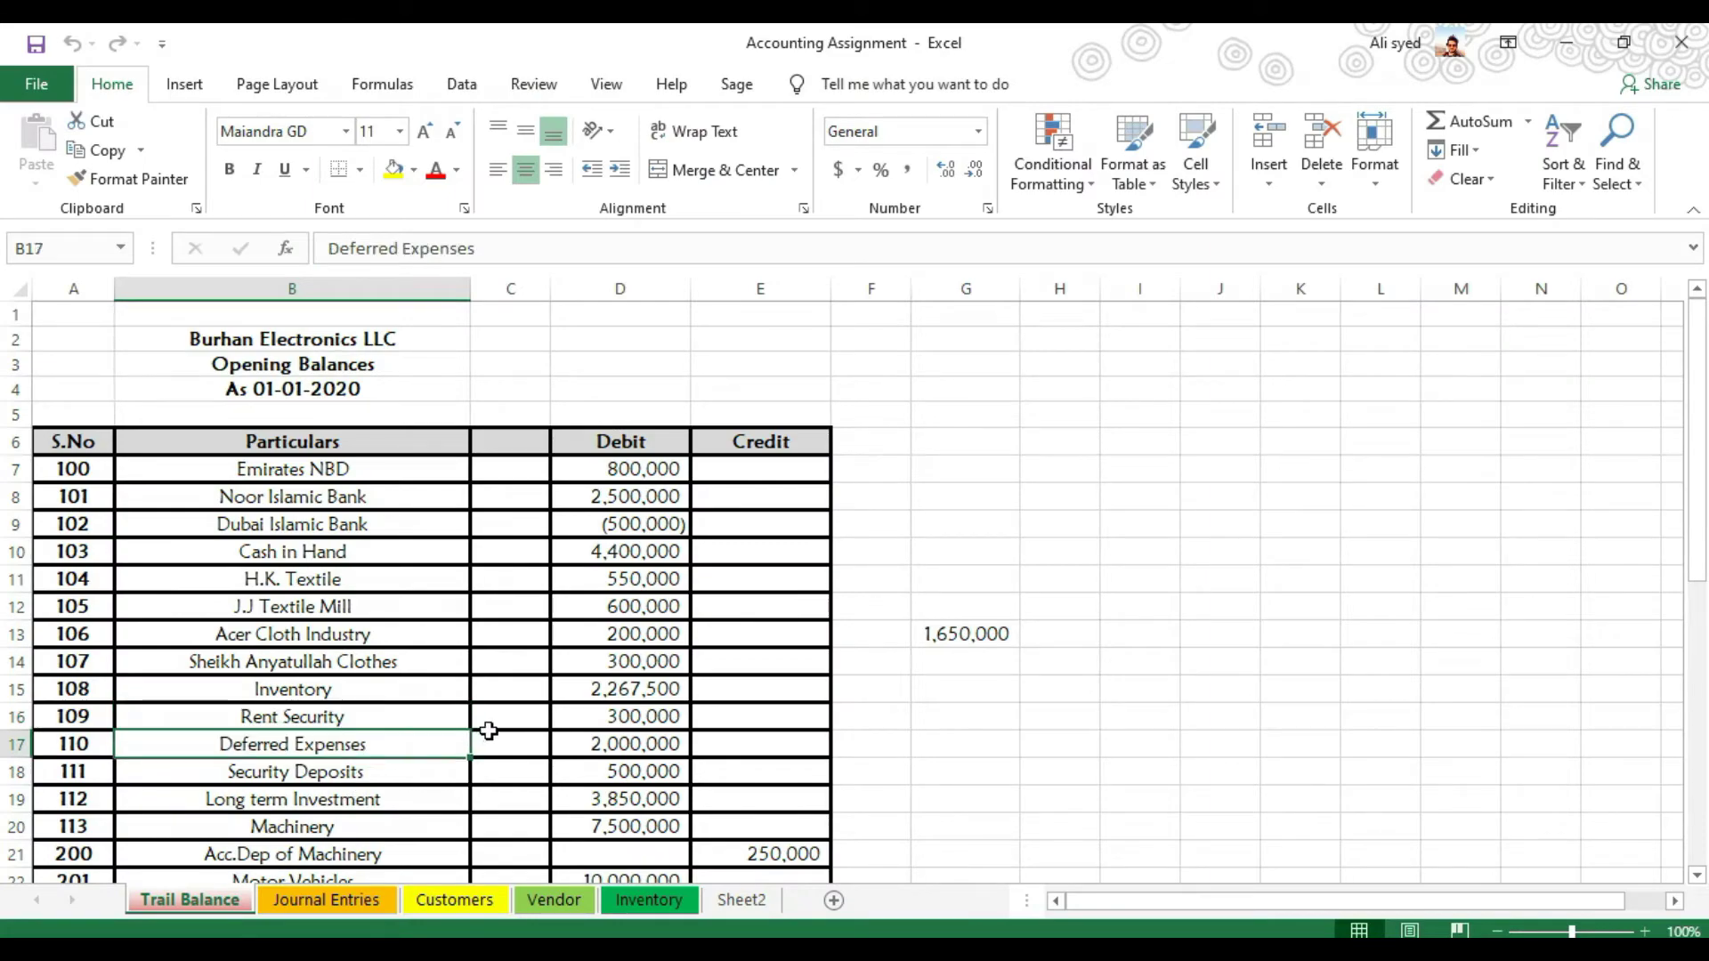
{"action": "left_click", "coordinate": [582, 745]}
{"action": "key", "text": "alt+Tab"}
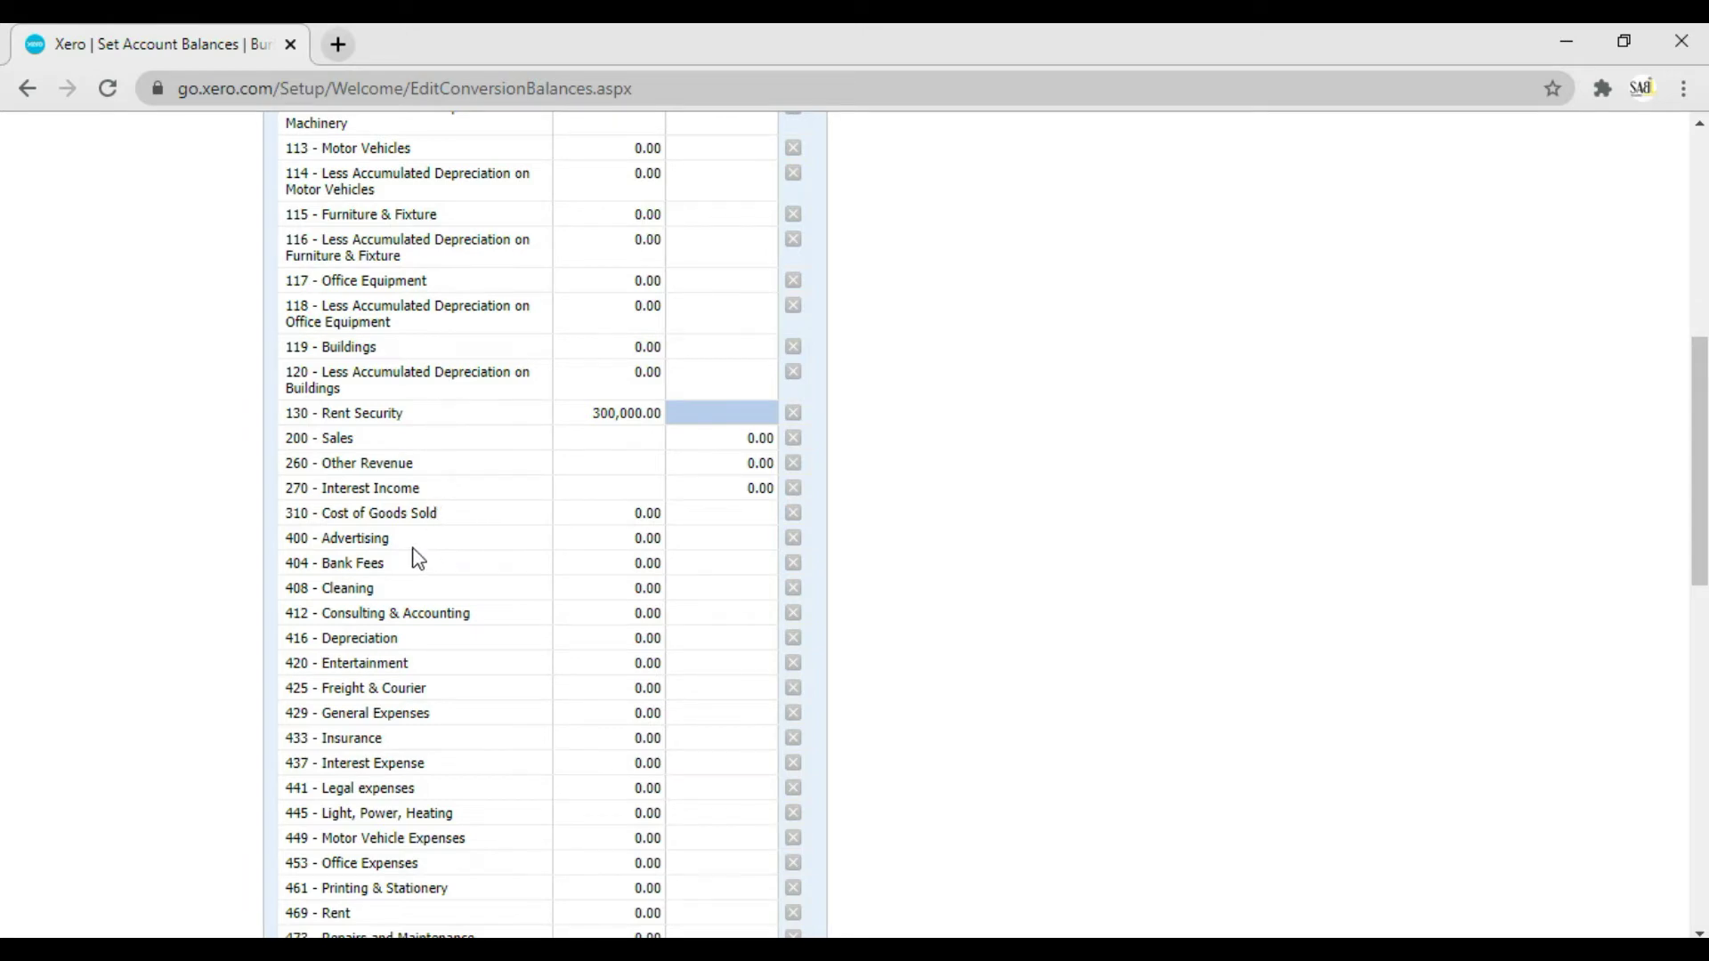
{"action": "scroll", "coordinate": [416, 559], "scroll_direction": "up", "scroll_amount": 3}
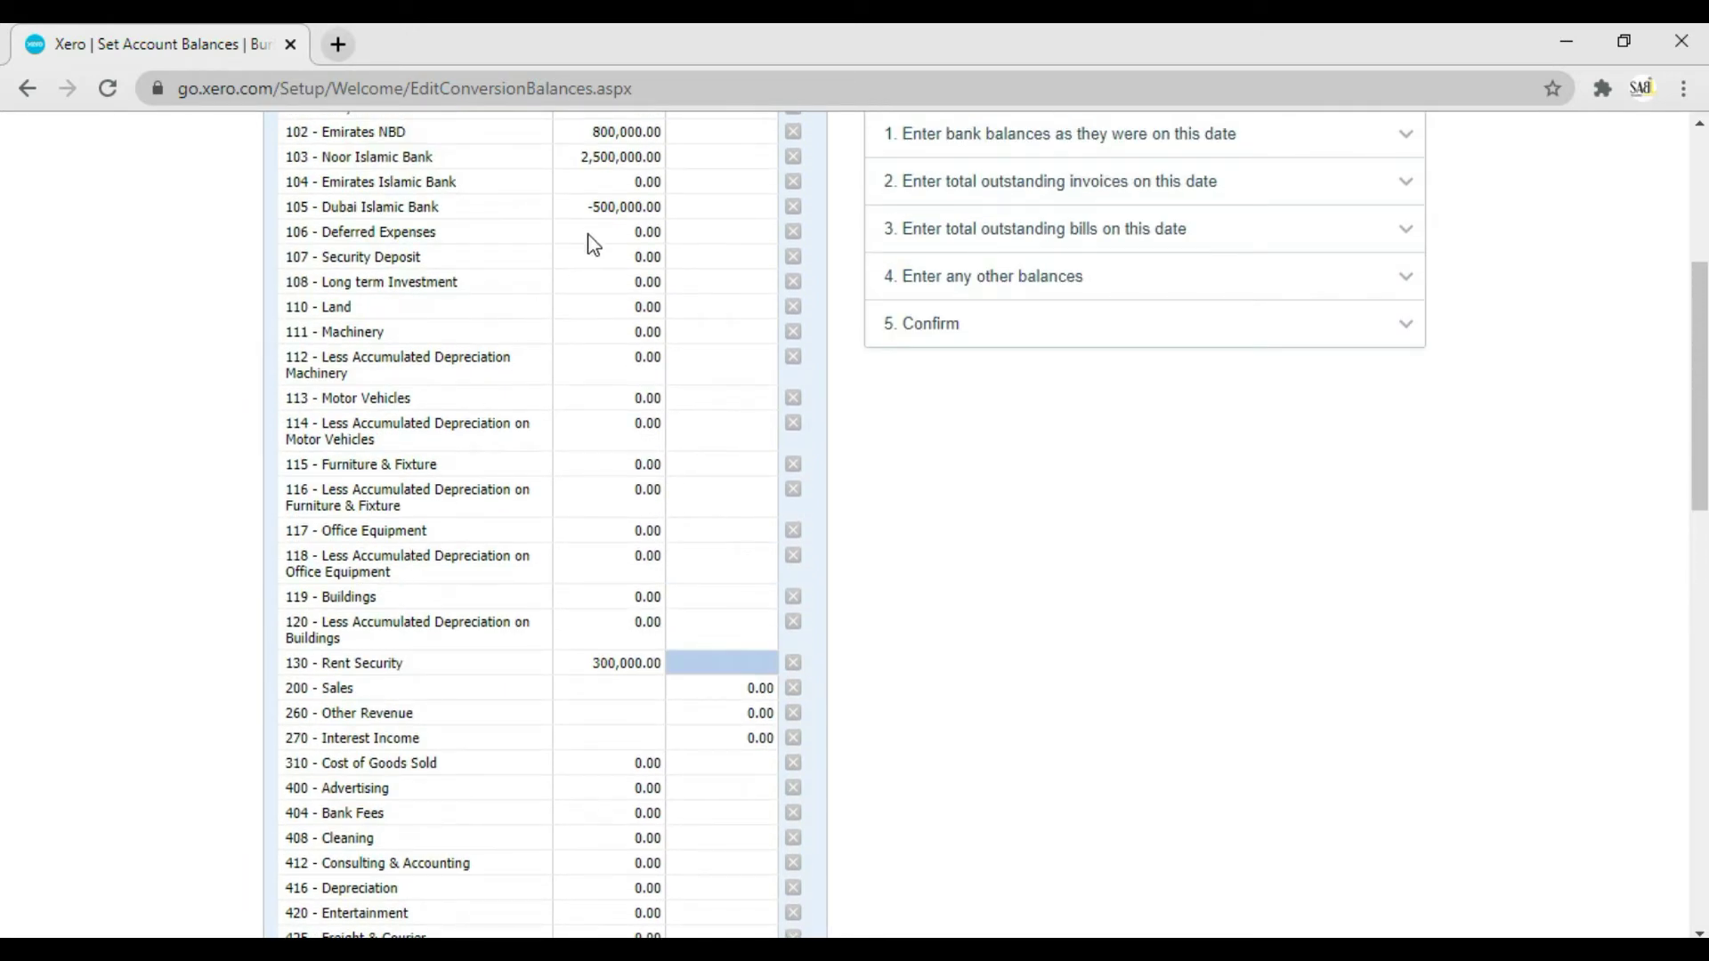
{"action": "left_click", "coordinate": [590, 233]}
{"action": "key", "text": "alt+Tab"}
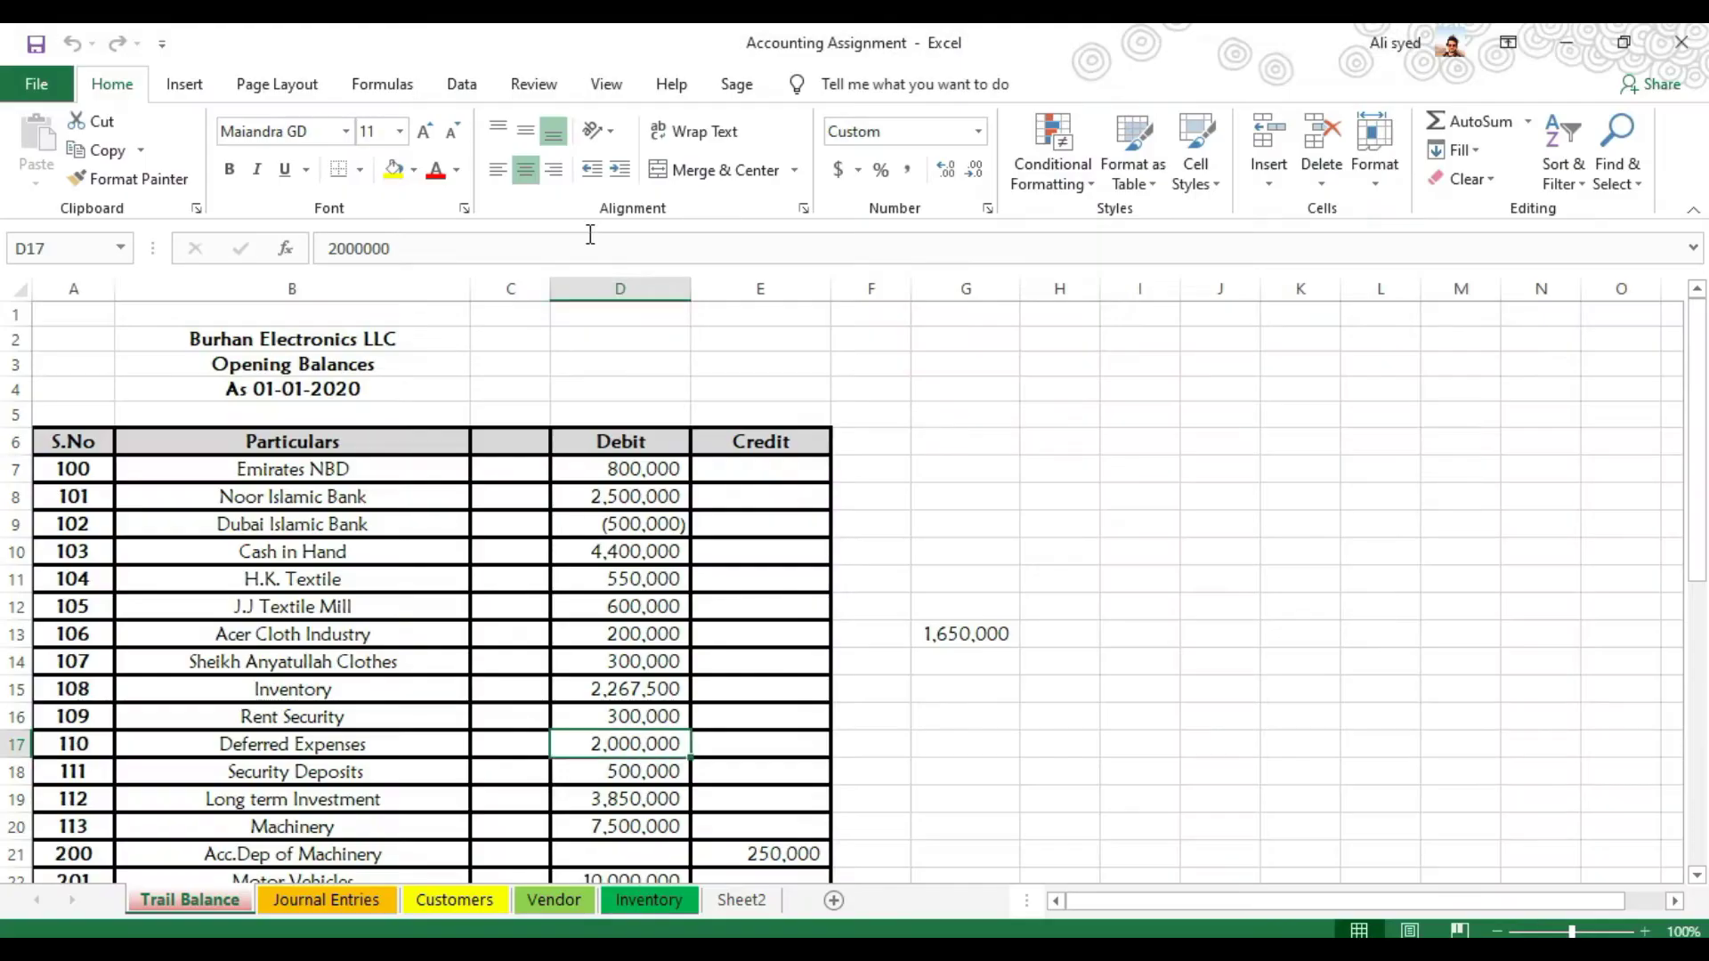
{"action": "key", "text": "alt+Tab"}
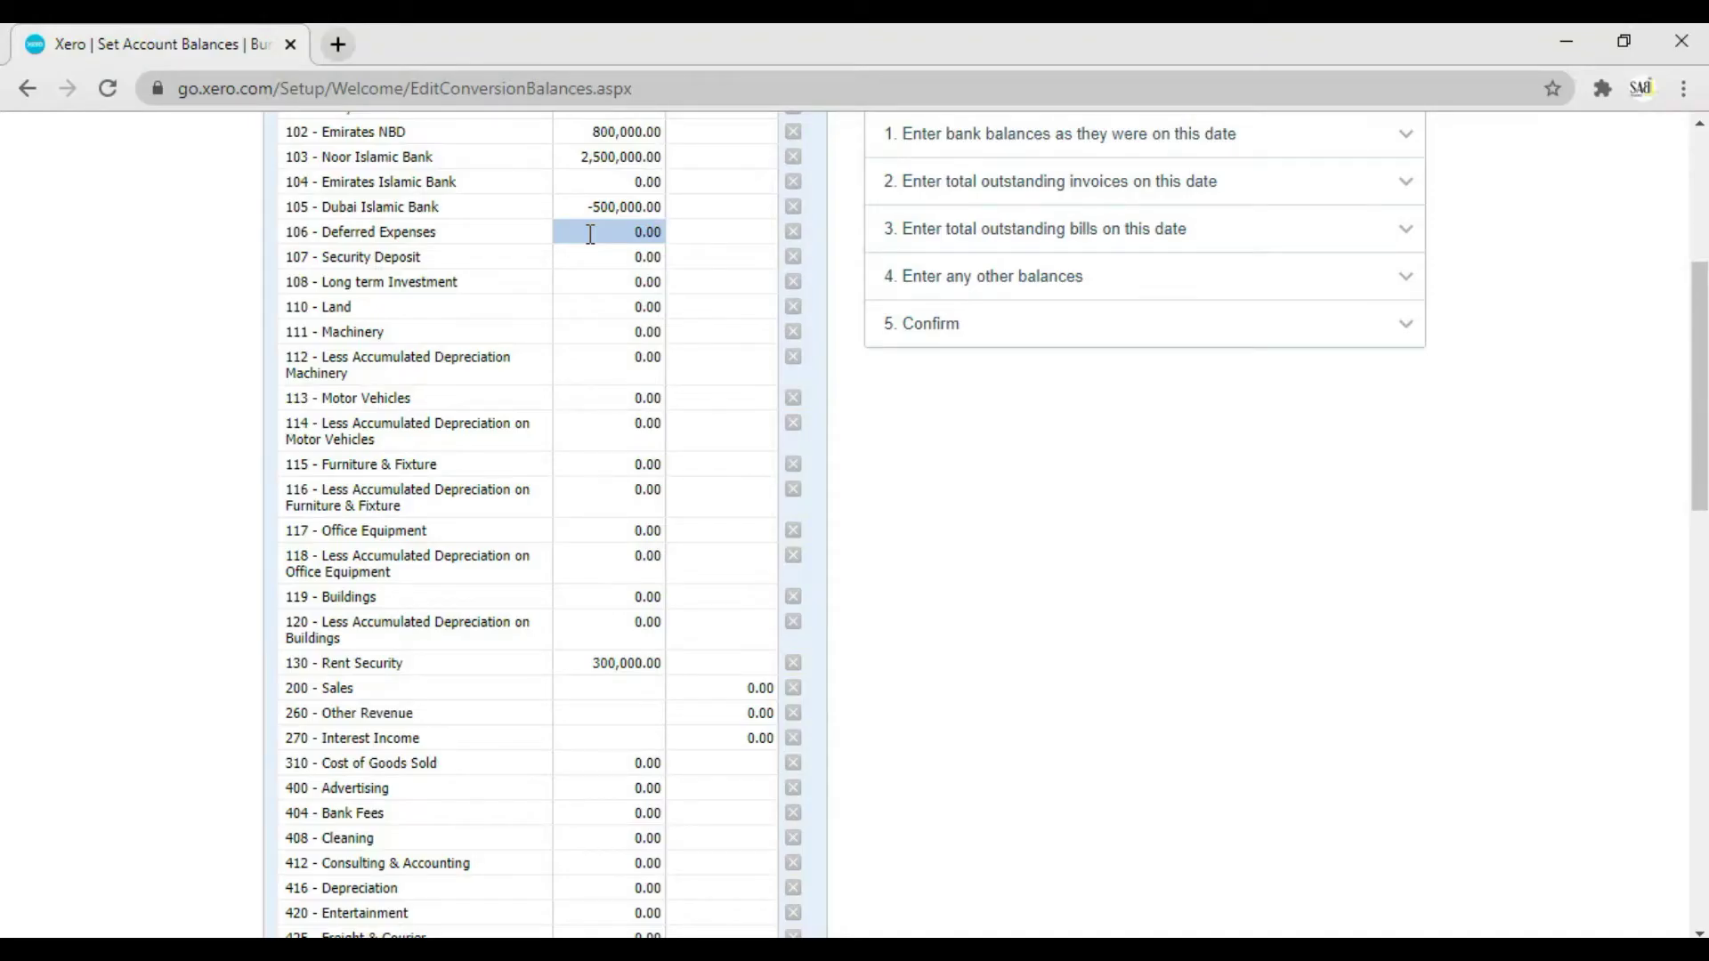
{"action": "scroll", "coordinate": [590, 233], "scroll_direction": "up", "scroll_amount": 2}
{"action": "type", "text": "2,000,000"}
{"action": "key", "text": "alt+Tab"}
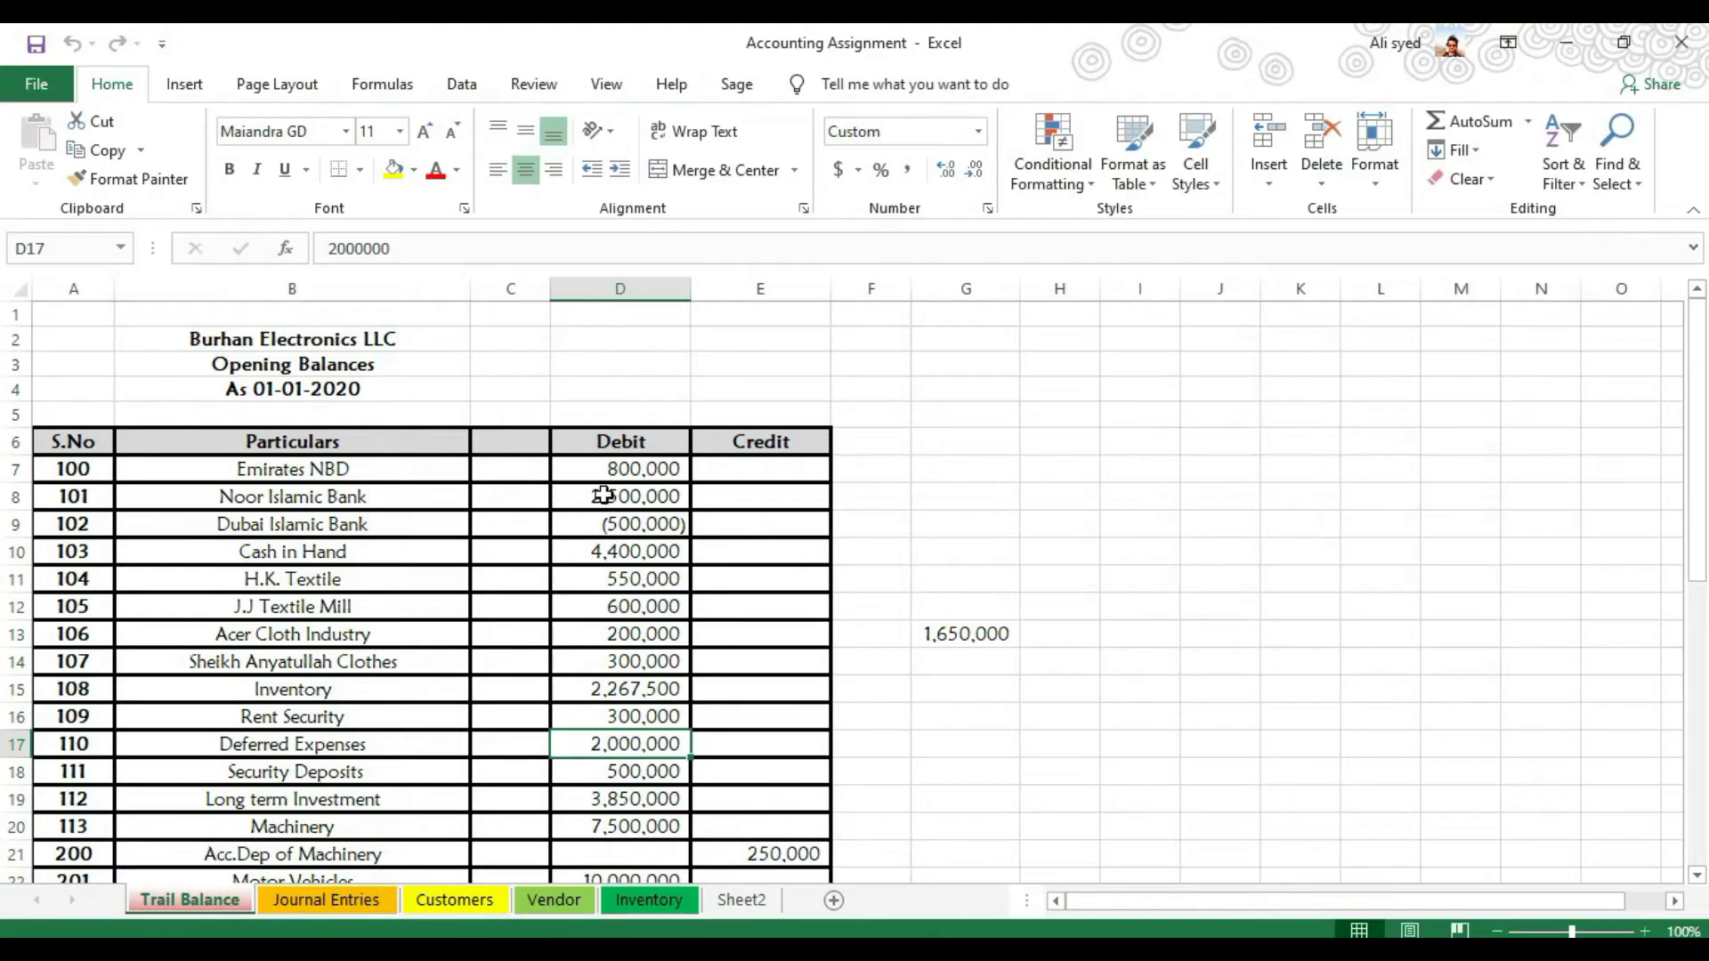
- Enter opening debits of 500,000 for Security Deposit and 3,850,000 for Long term Investment
{"action": "left_click", "coordinate": [432, 771]}
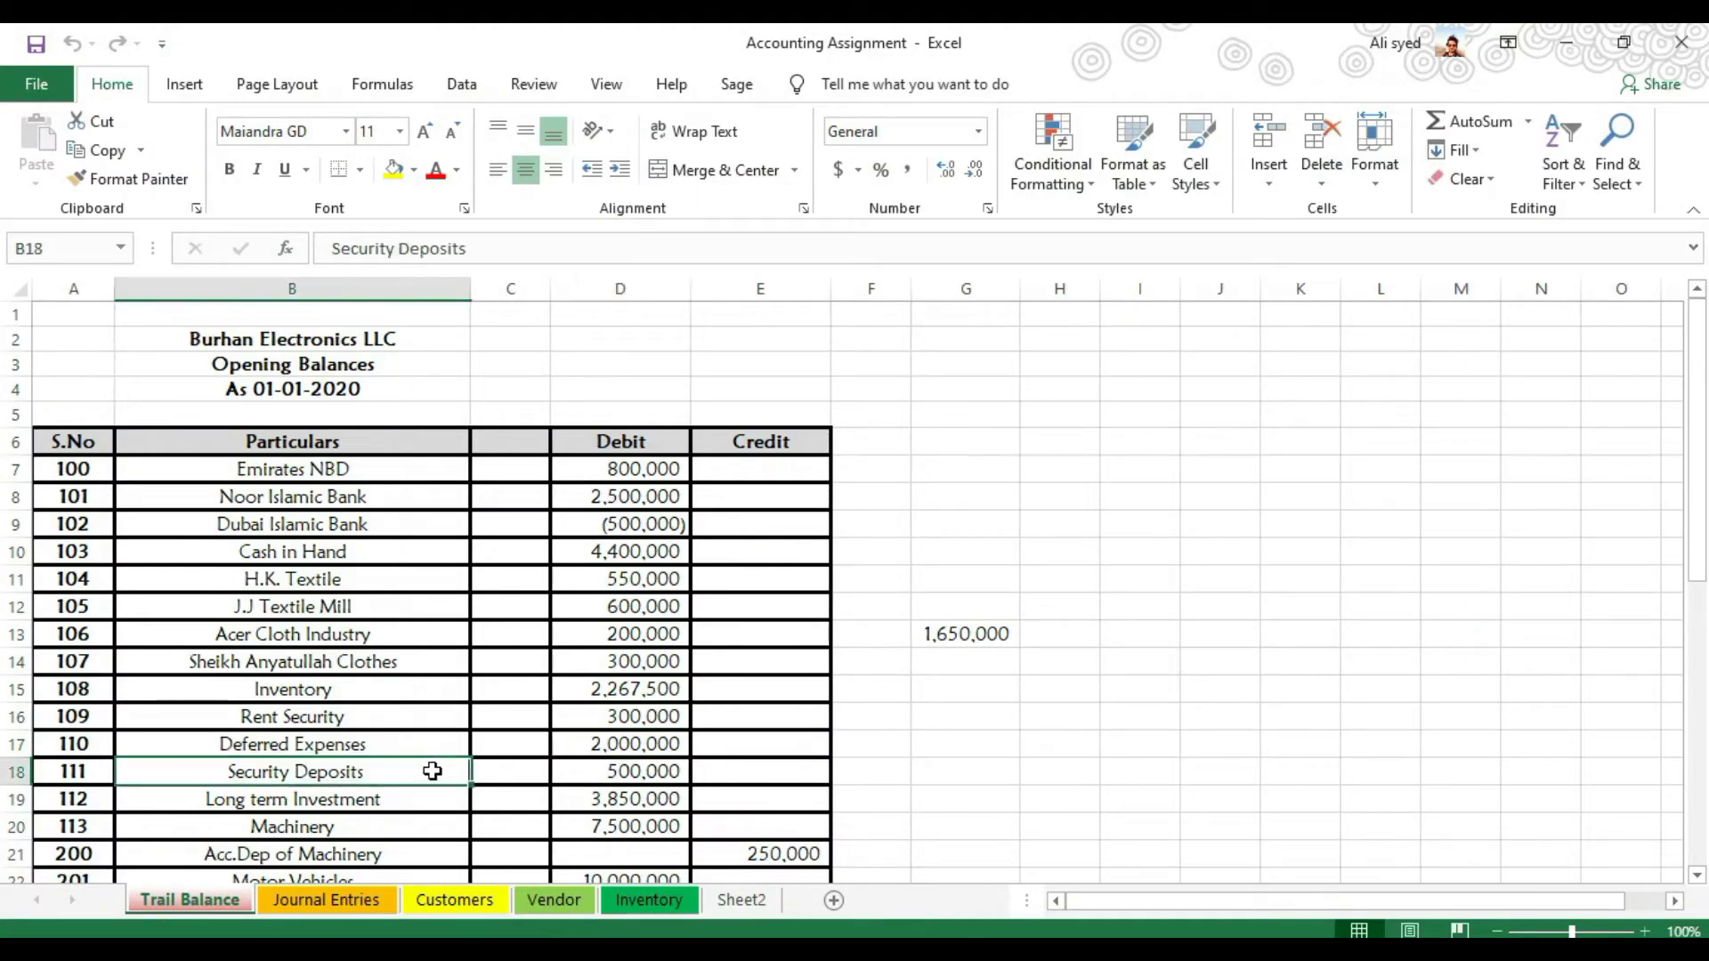
{"action": "key", "text": "alt+Tab"}
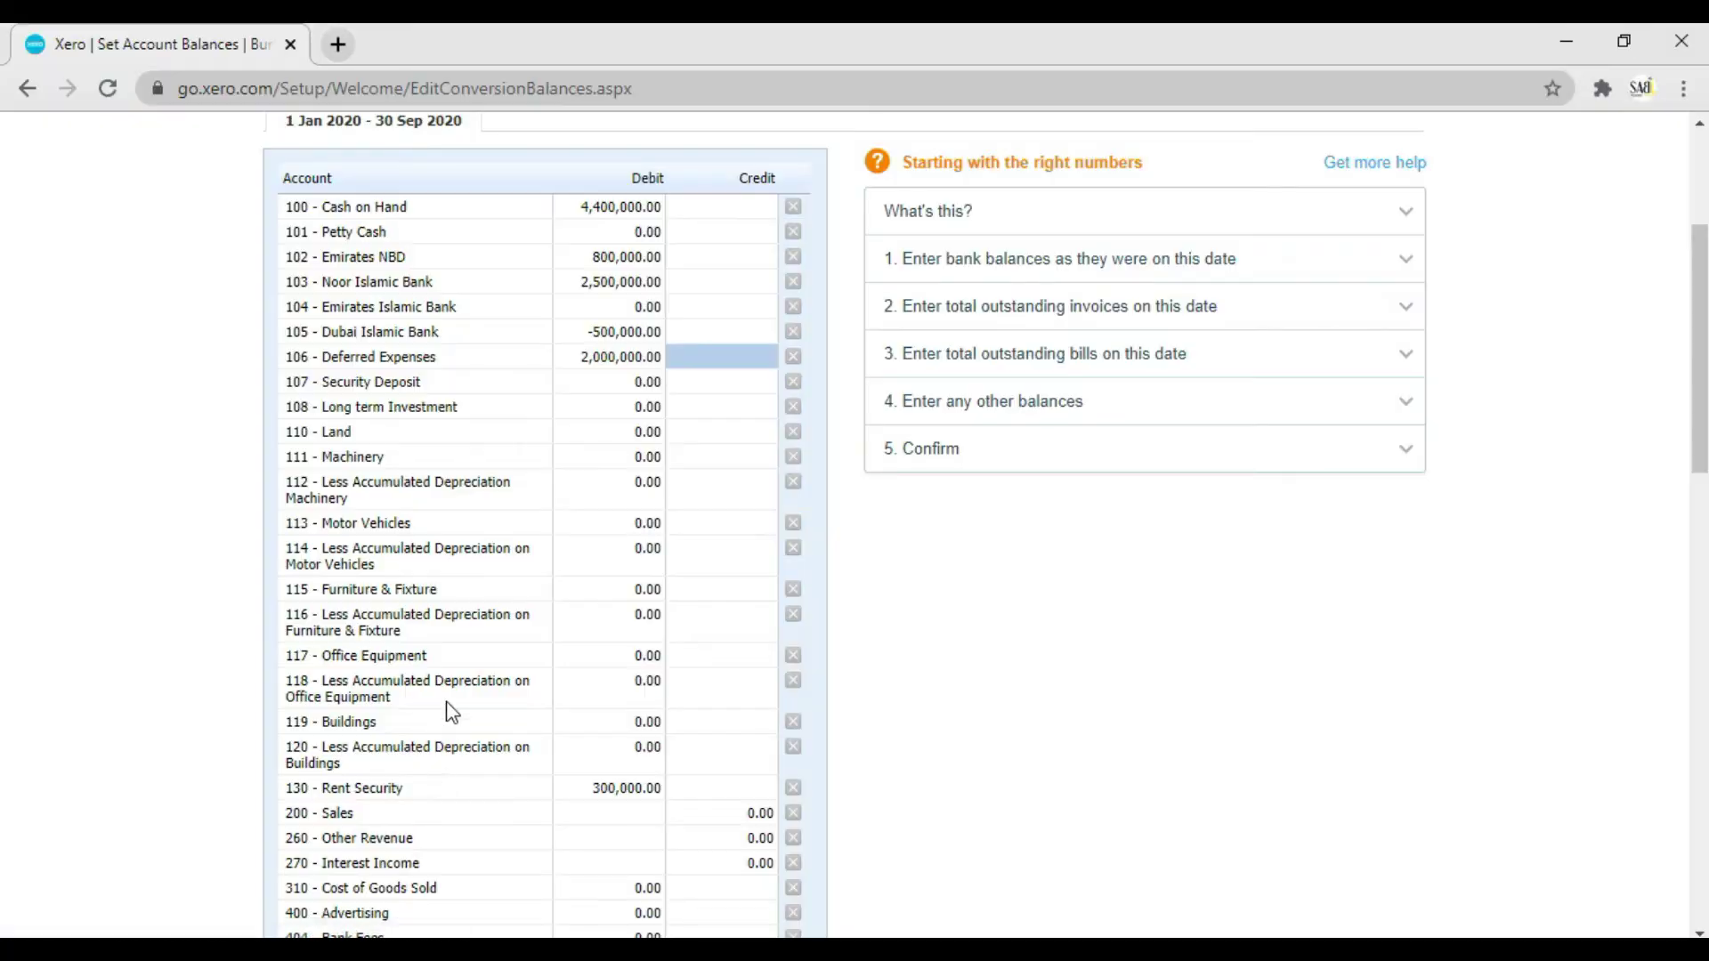
{"action": "left_click", "coordinate": [632, 383]}
{"action": "type", "text": "500,000"}
{"action": "key", "text": "Tab"}
{"action": "key", "text": "alt+Tab"}
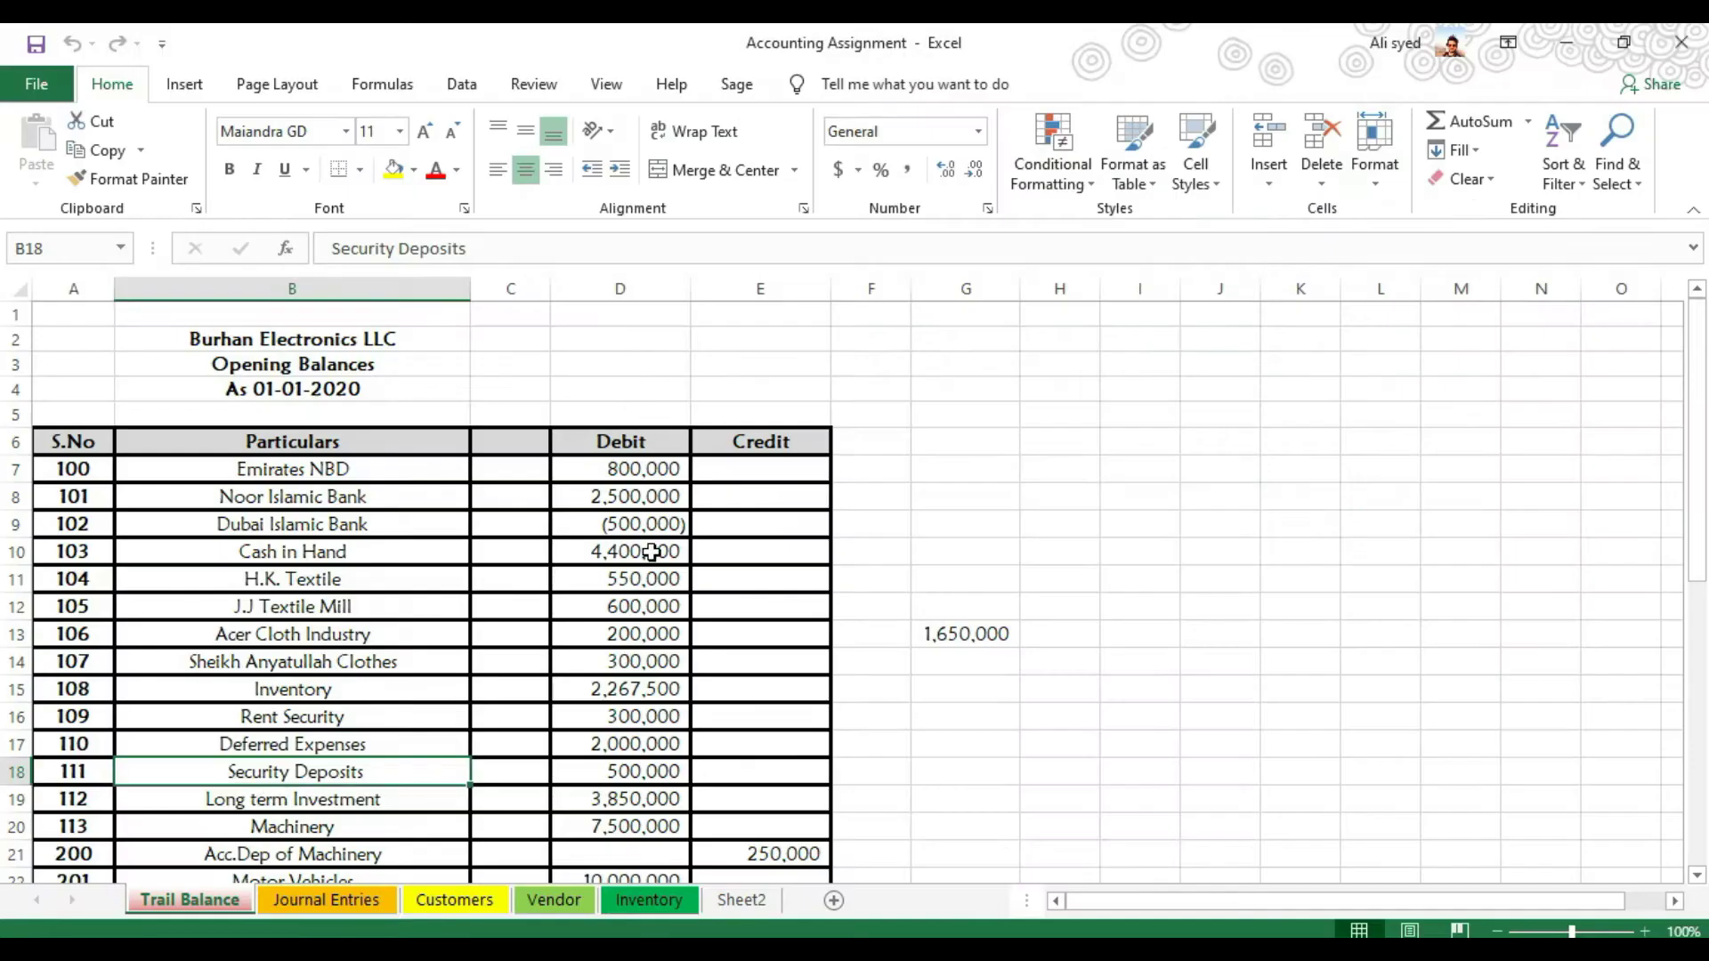
{"action": "scroll", "coordinate": [450, 725], "scroll_direction": "down", "scroll_amount": 1}
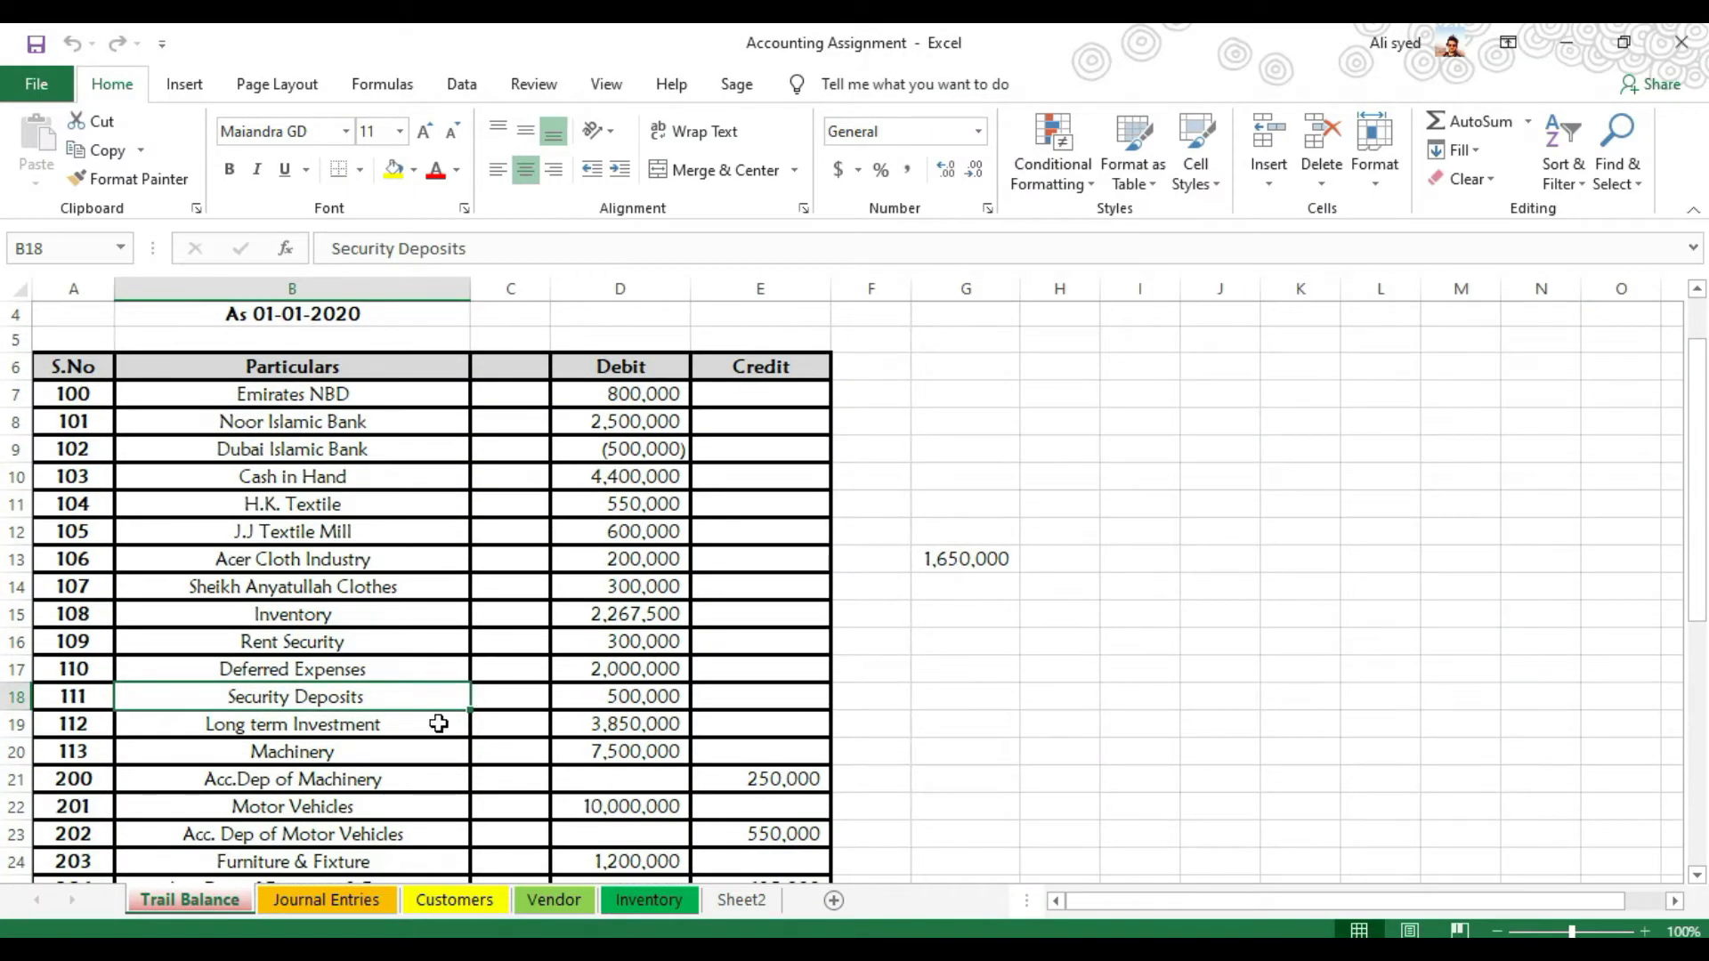
{"action": "left_click", "coordinate": [439, 723]}
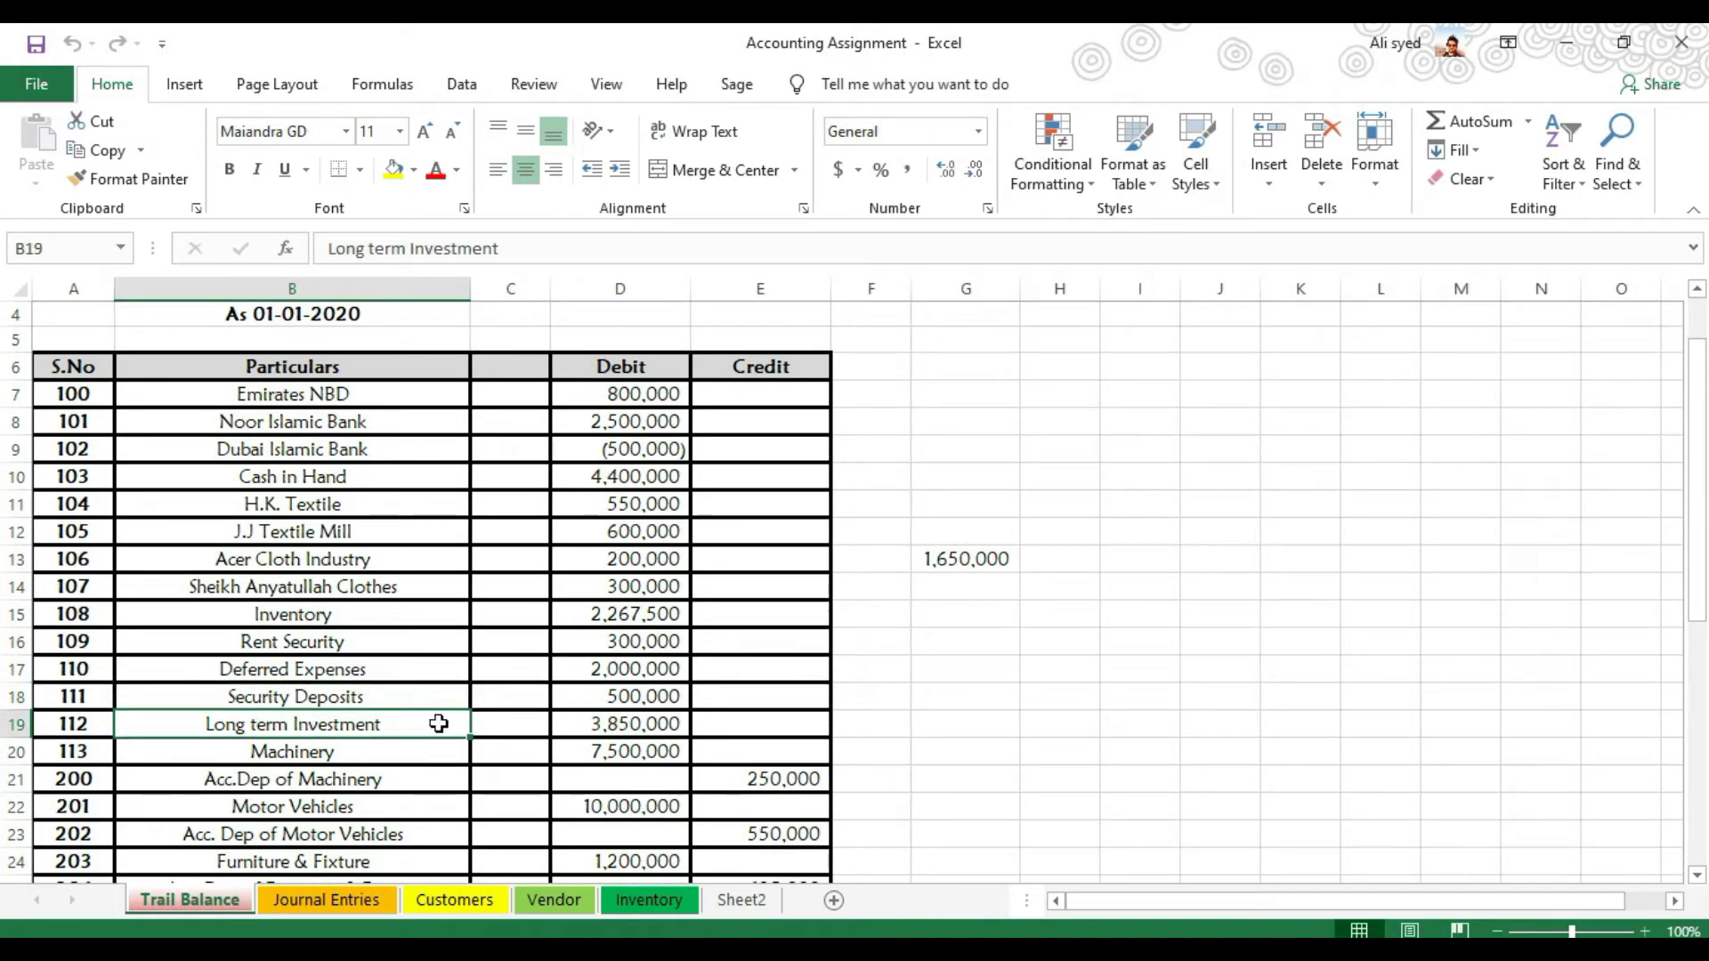
{"action": "key", "text": "alt+Tab"}
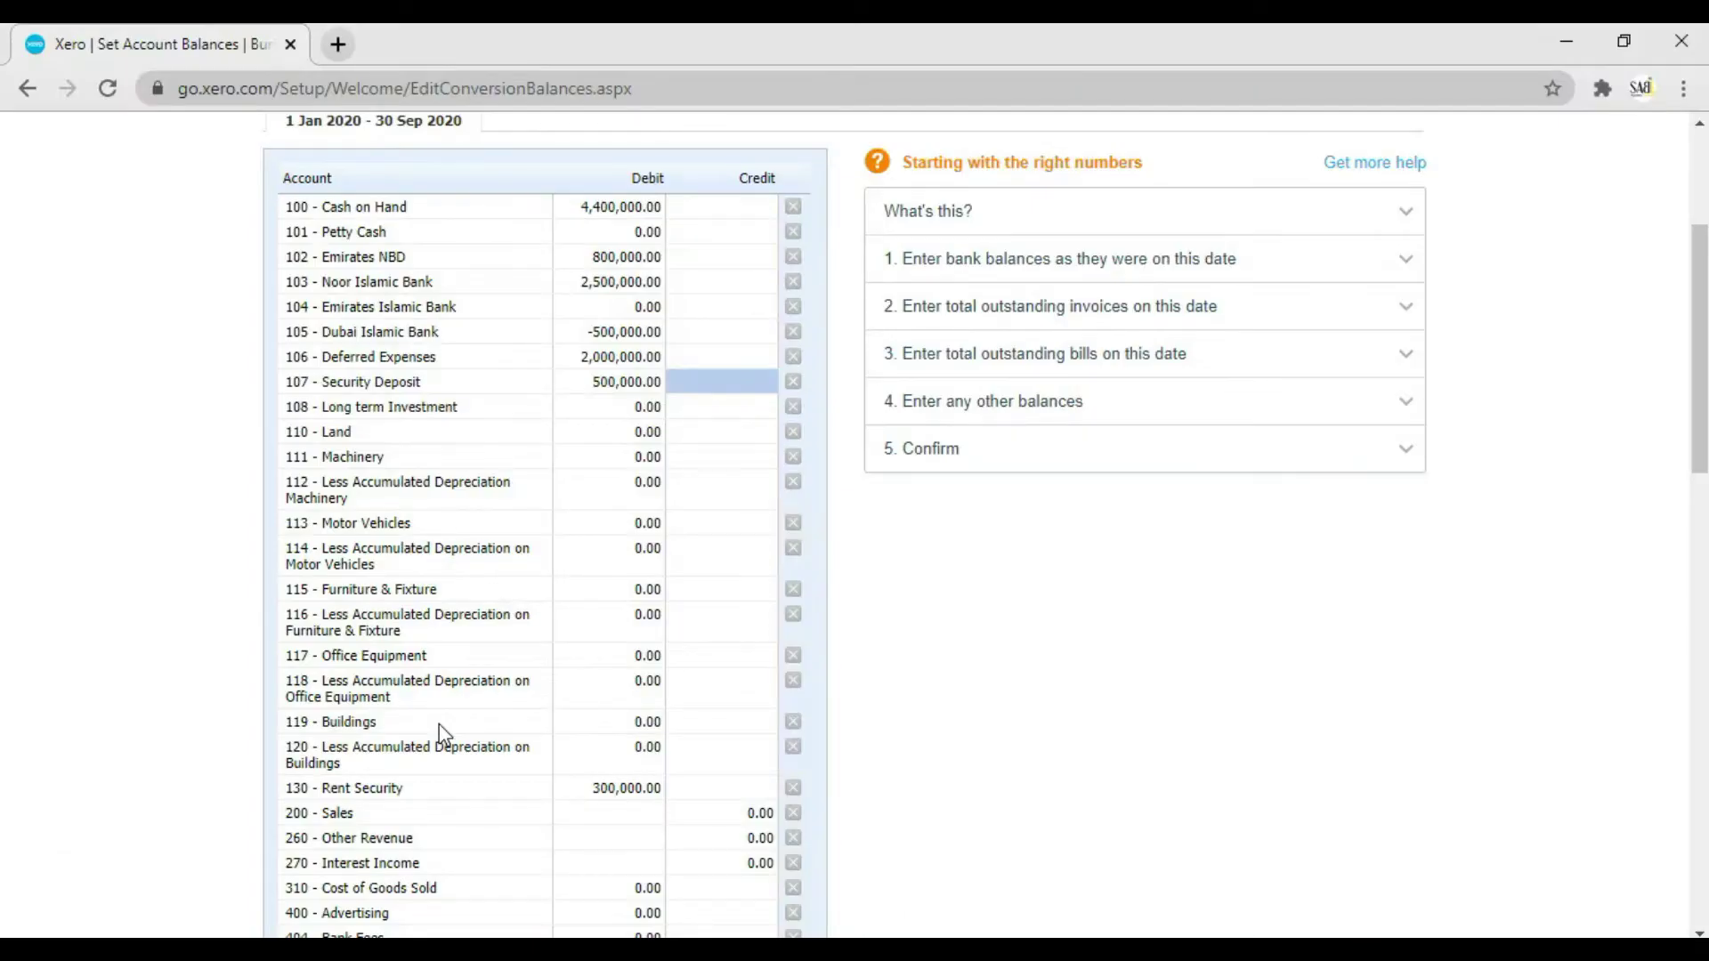
{"action": "left_click", "coordinate": [590, 411]}
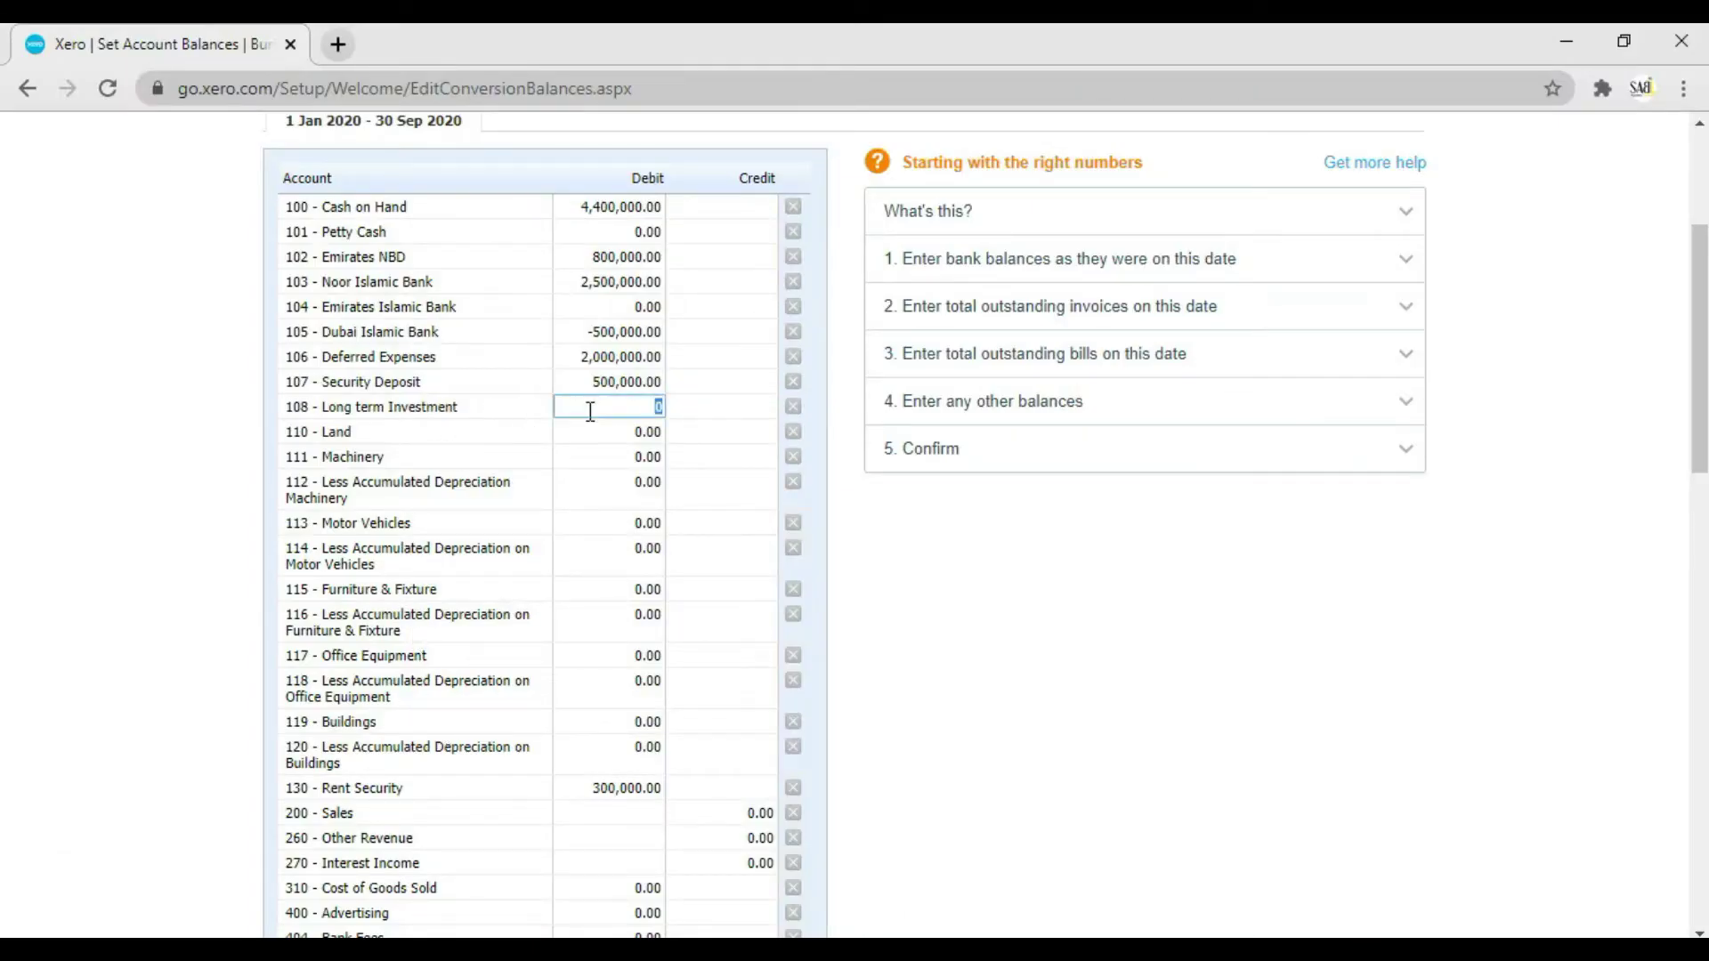
{"action": "type", "text": "3850000"}
{"action": "key", "text": "Tab"}
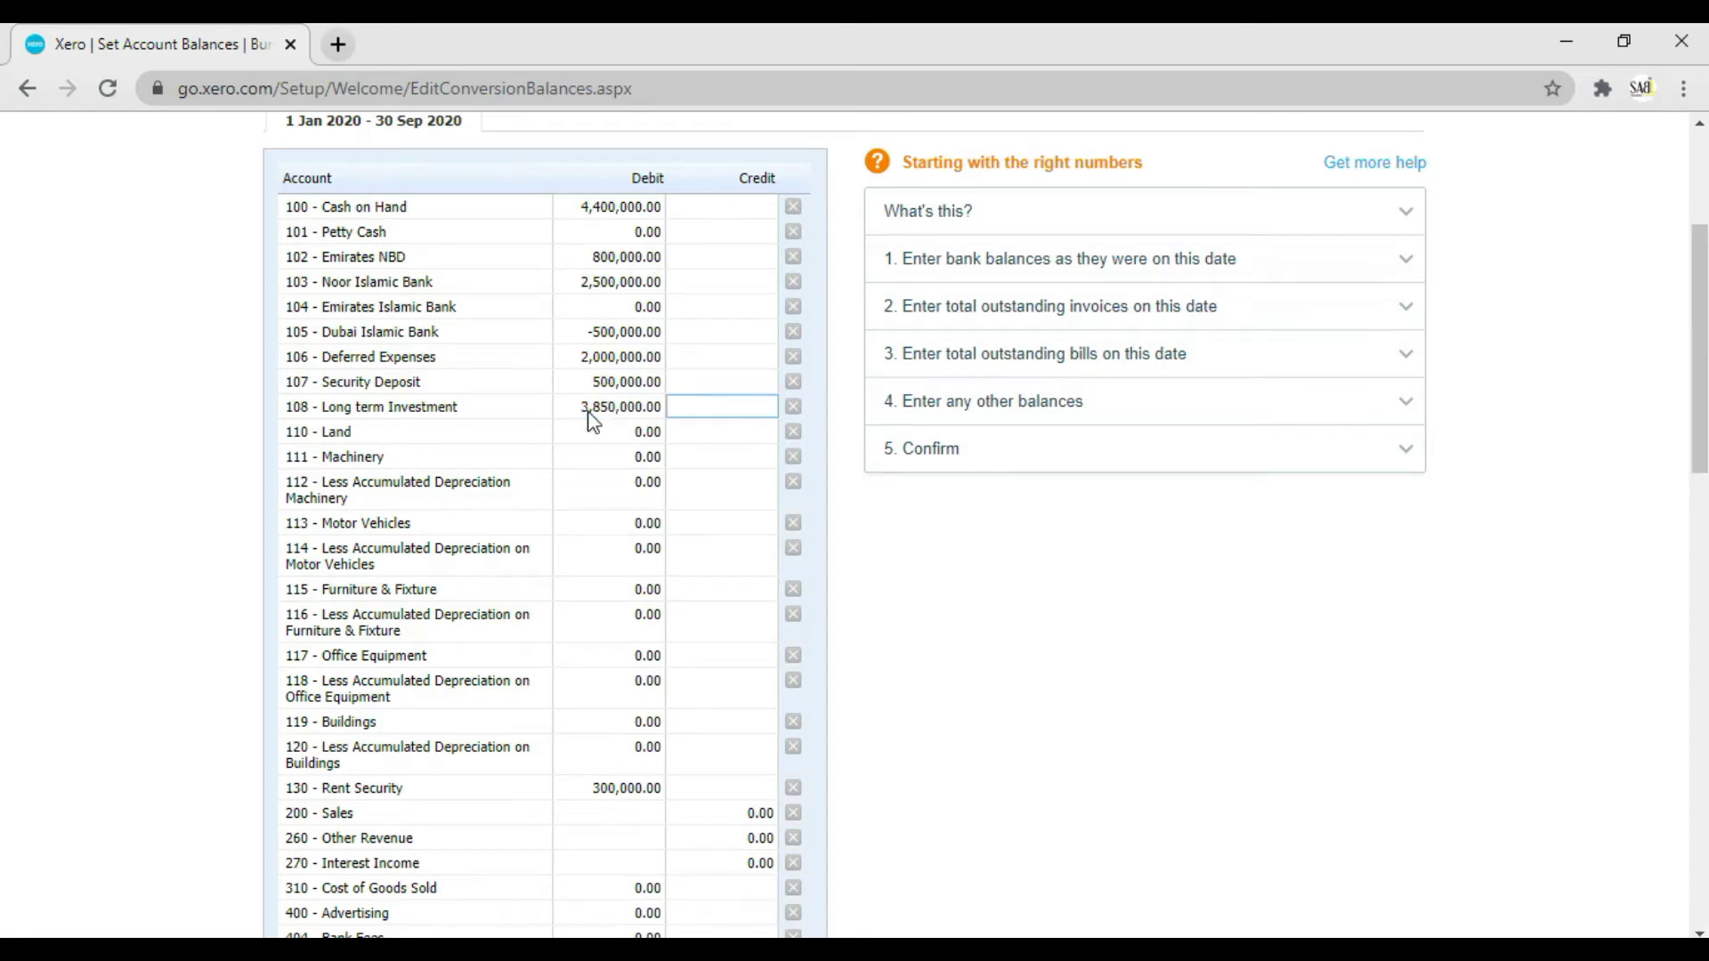
- Enter 7,500,000 as the Machinery opening debit
{"action": "key", "text": "alt+Tab"}
{"action": "scroll", "coordinate": [591, 409], "scroll_direction": "down", "scroll_amount": 2}
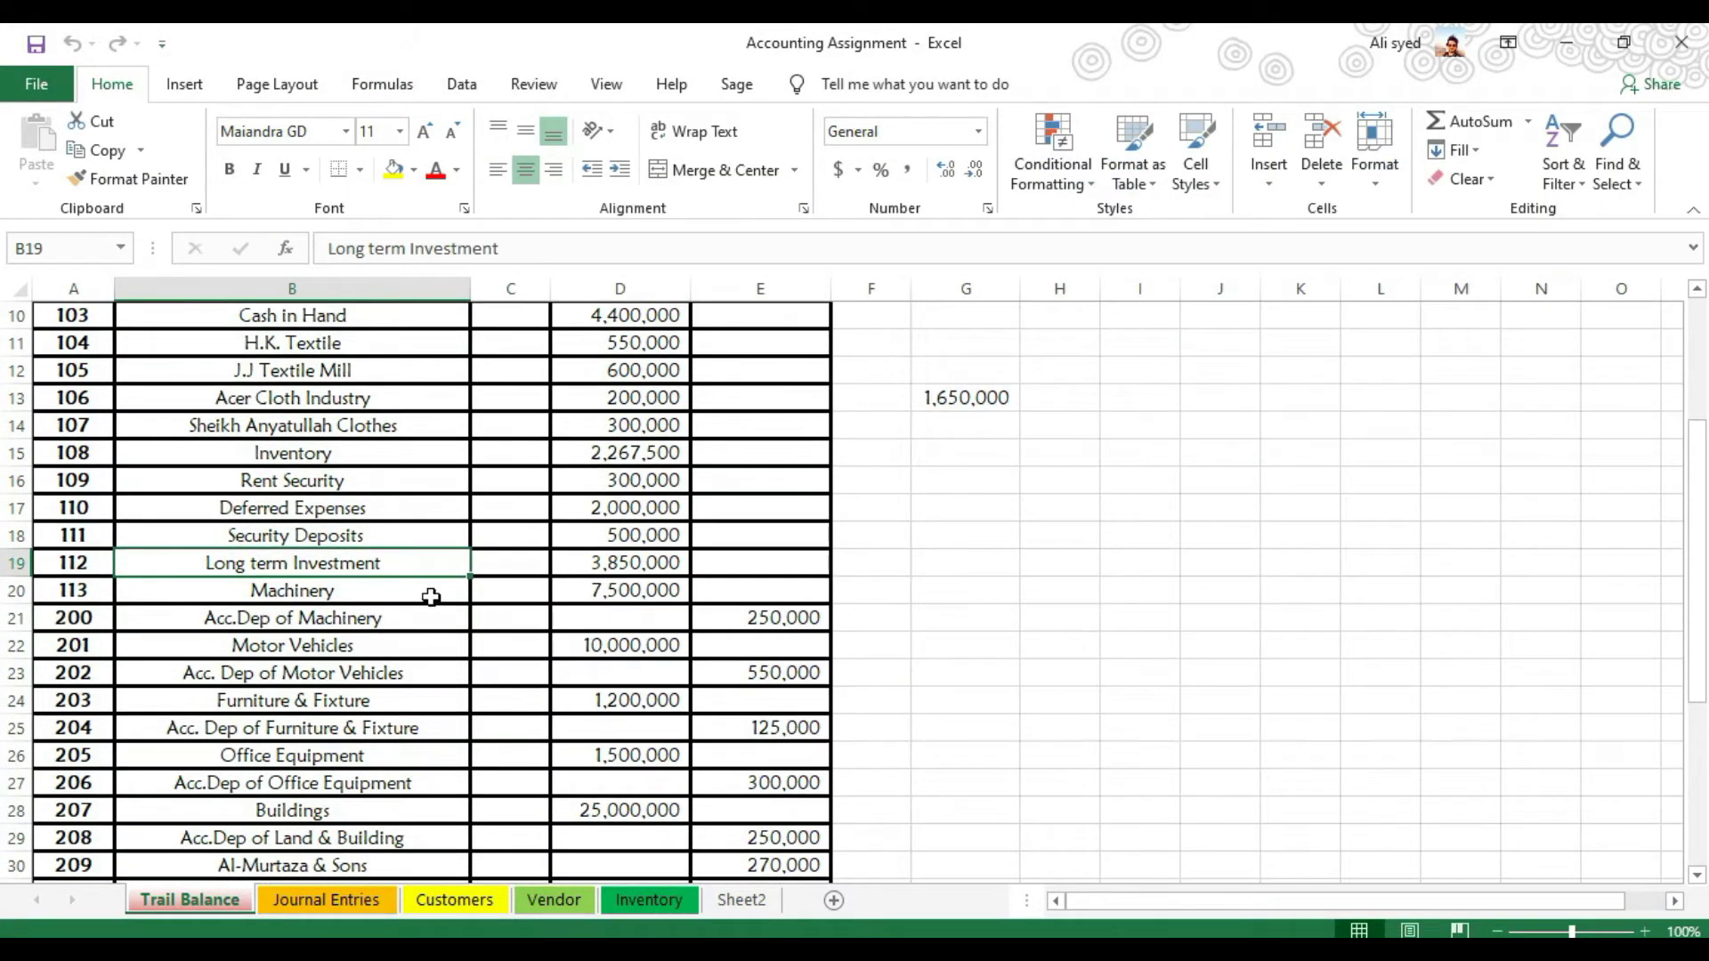
{"action": "left_click", "coordinate": [431, 596]}
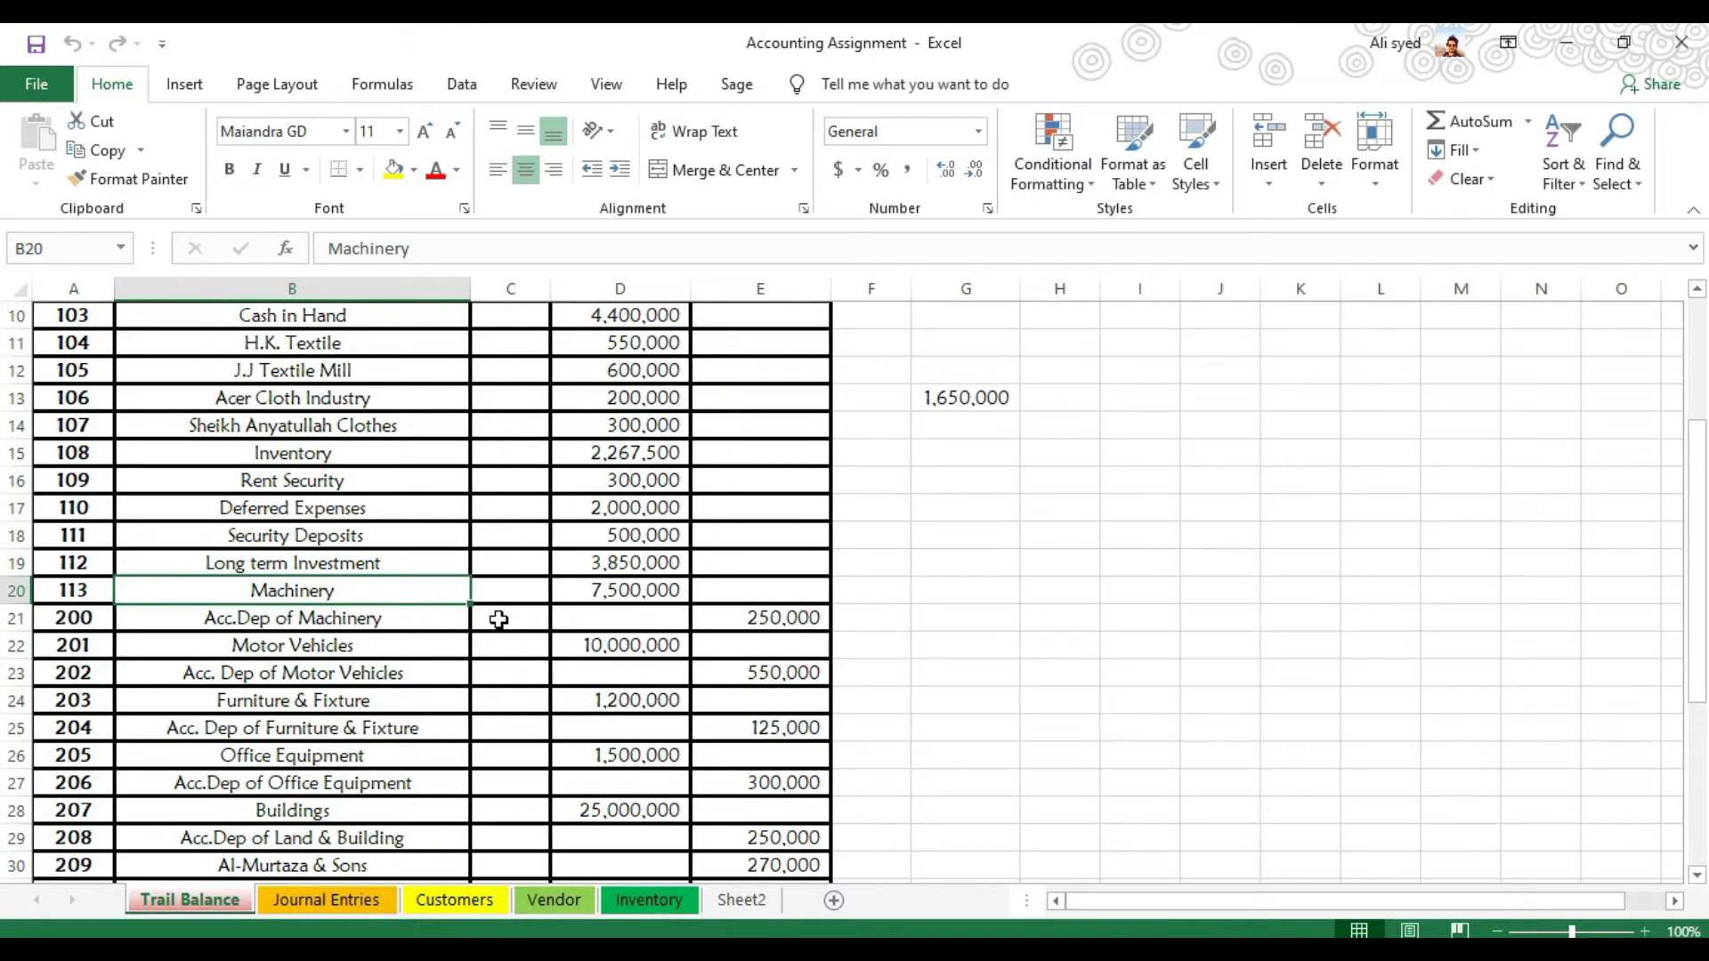
{"action": "key", "text": "alt+Tab"}
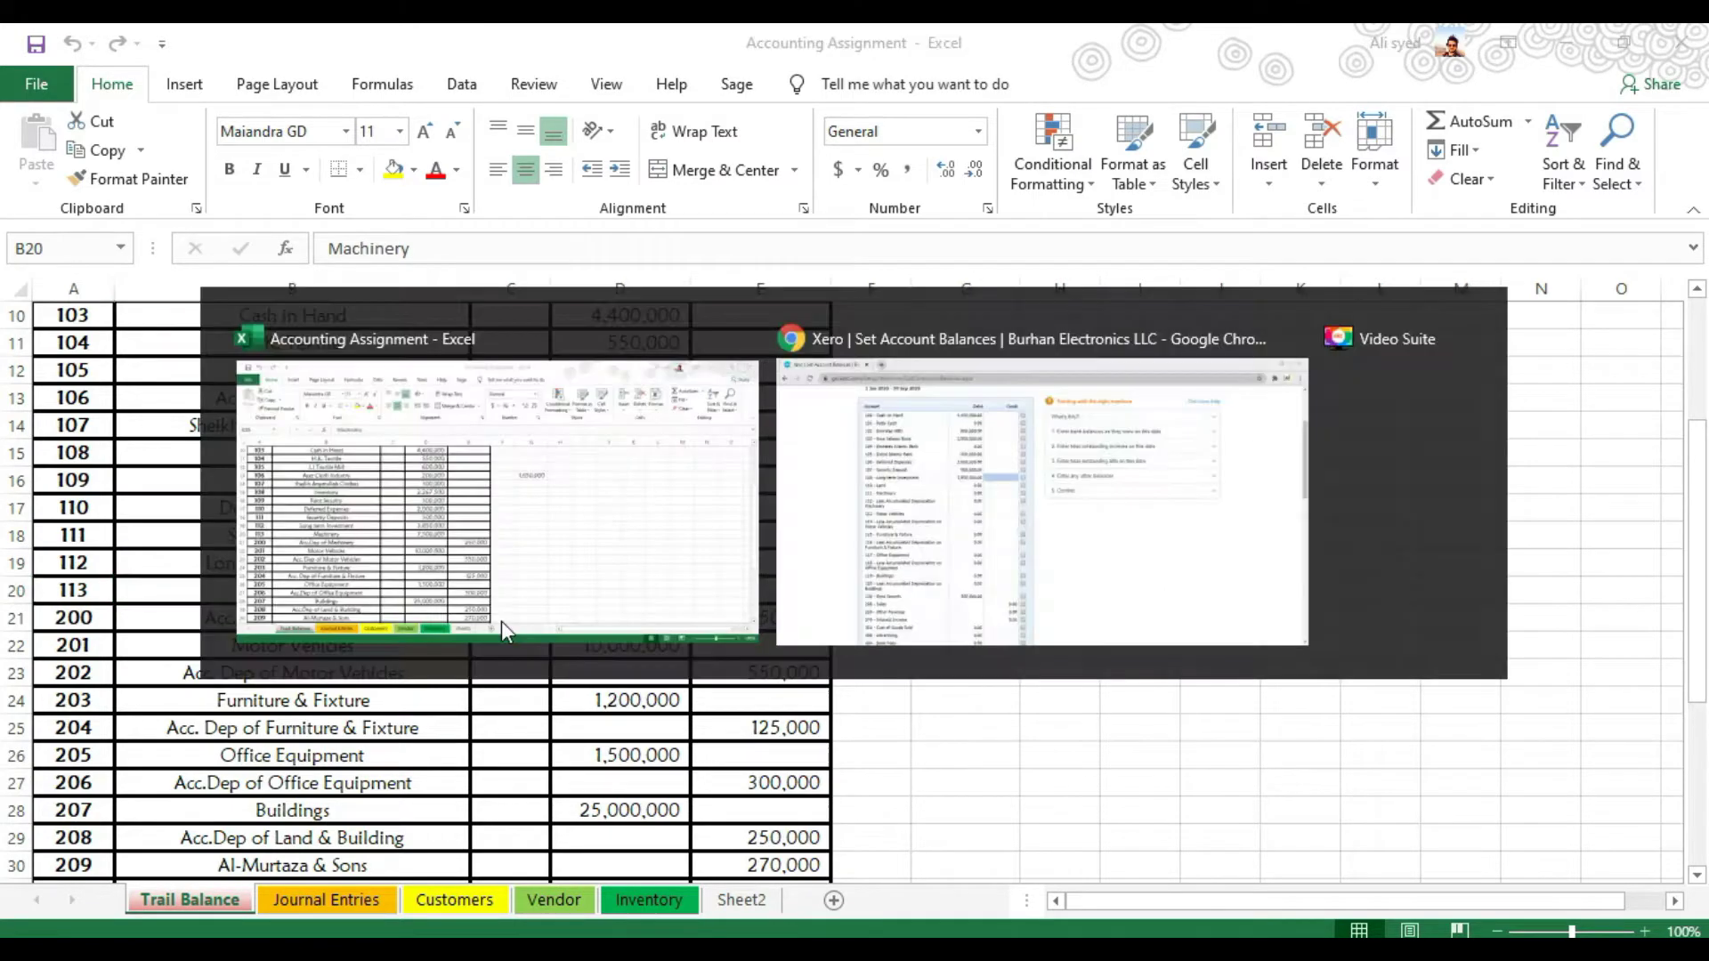
{"action": "left_click", "coordinate": [575, 453]}
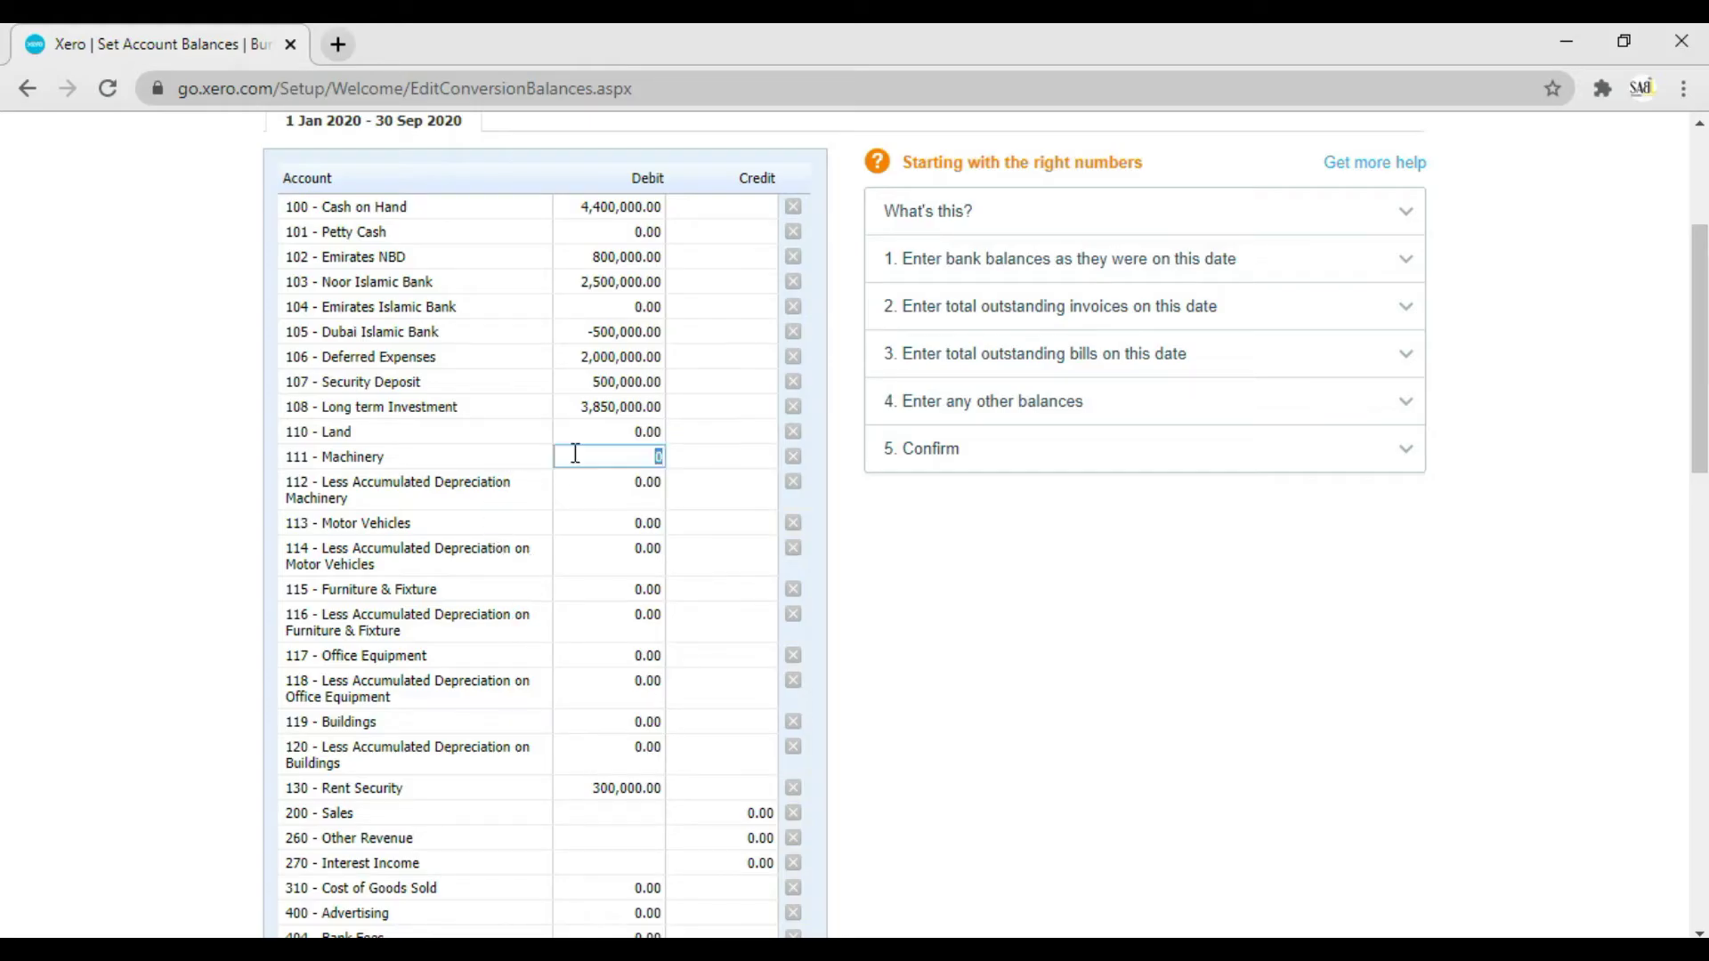
{"action": "type", "text": "7,500,"}
{"action": "type", "text": "00000"}
{"action": "key", "text": "Tab"}
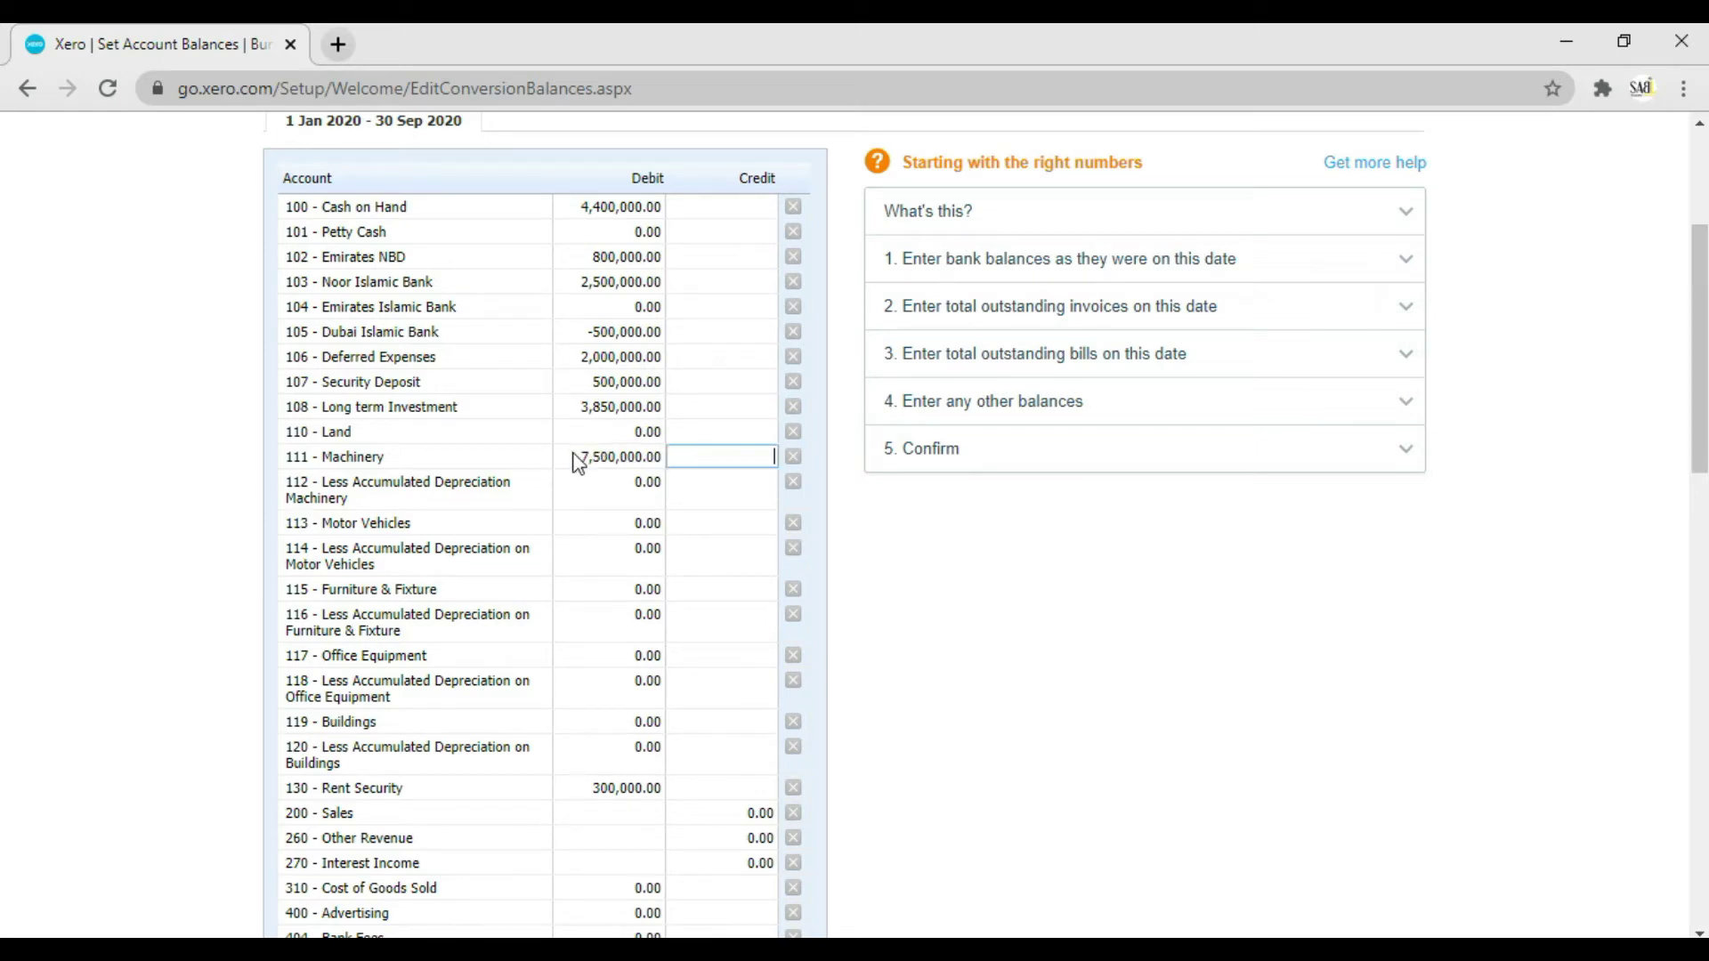
{"action": "key", "text": "alt+Tab"}
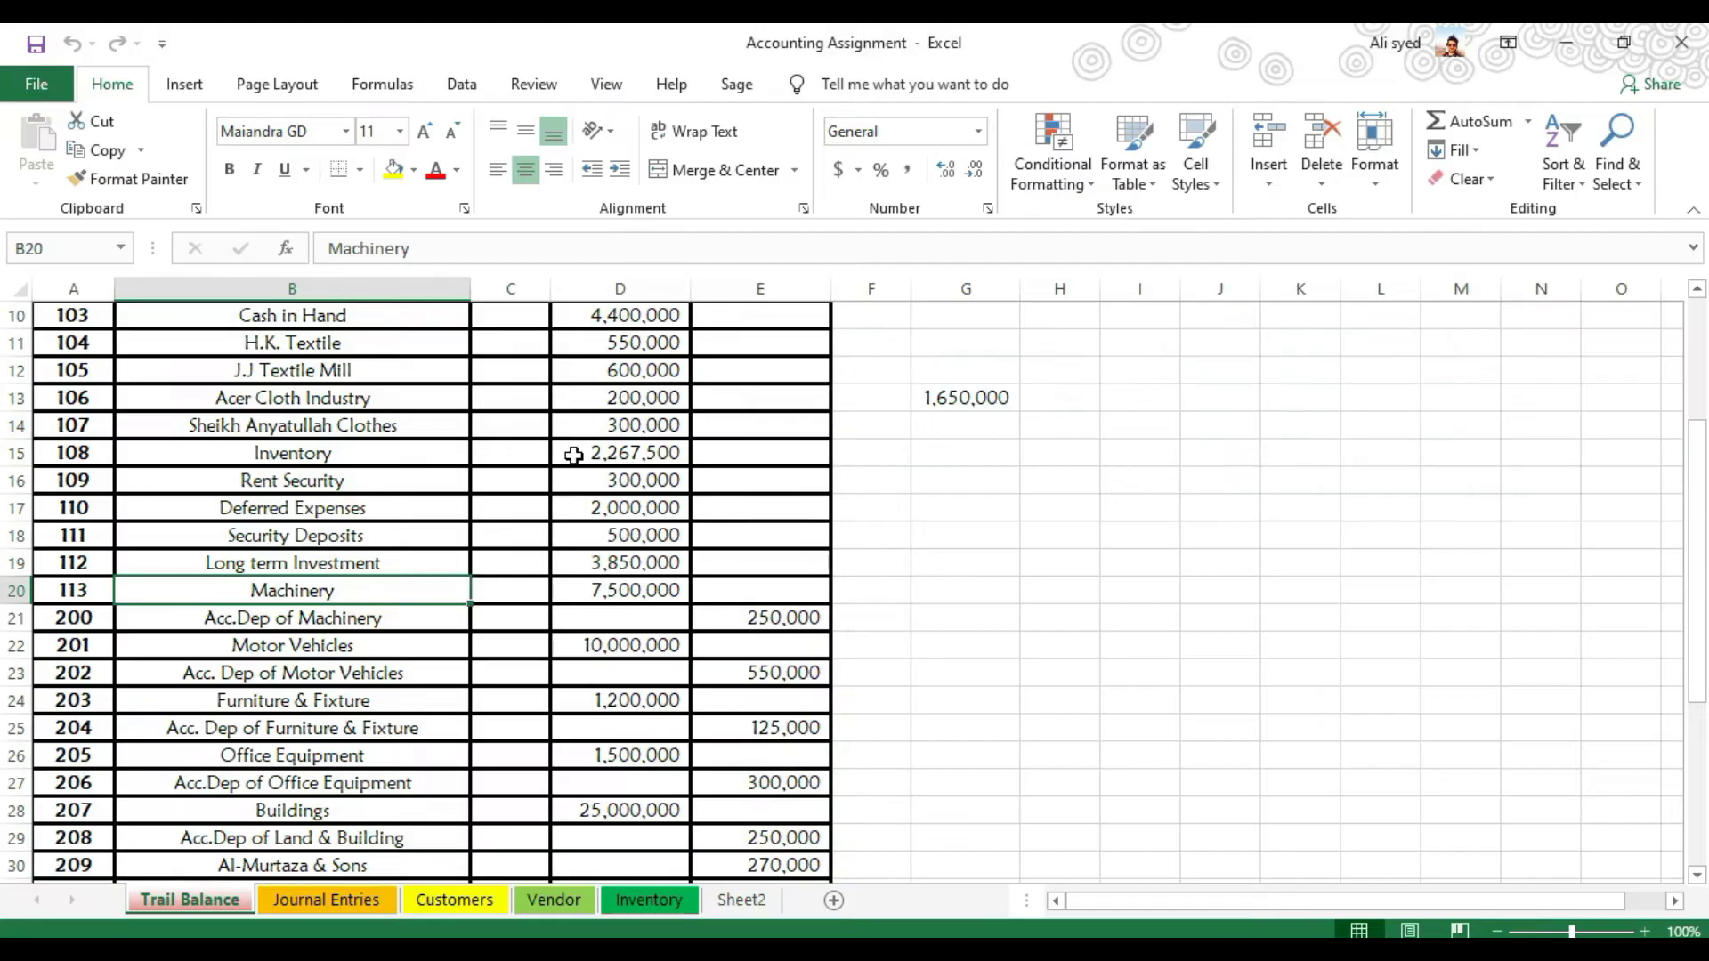
- Enter -250,000 as the accumulated depreciation of Machinery
{"action": "left_click", "coordinate": [434, 617]}
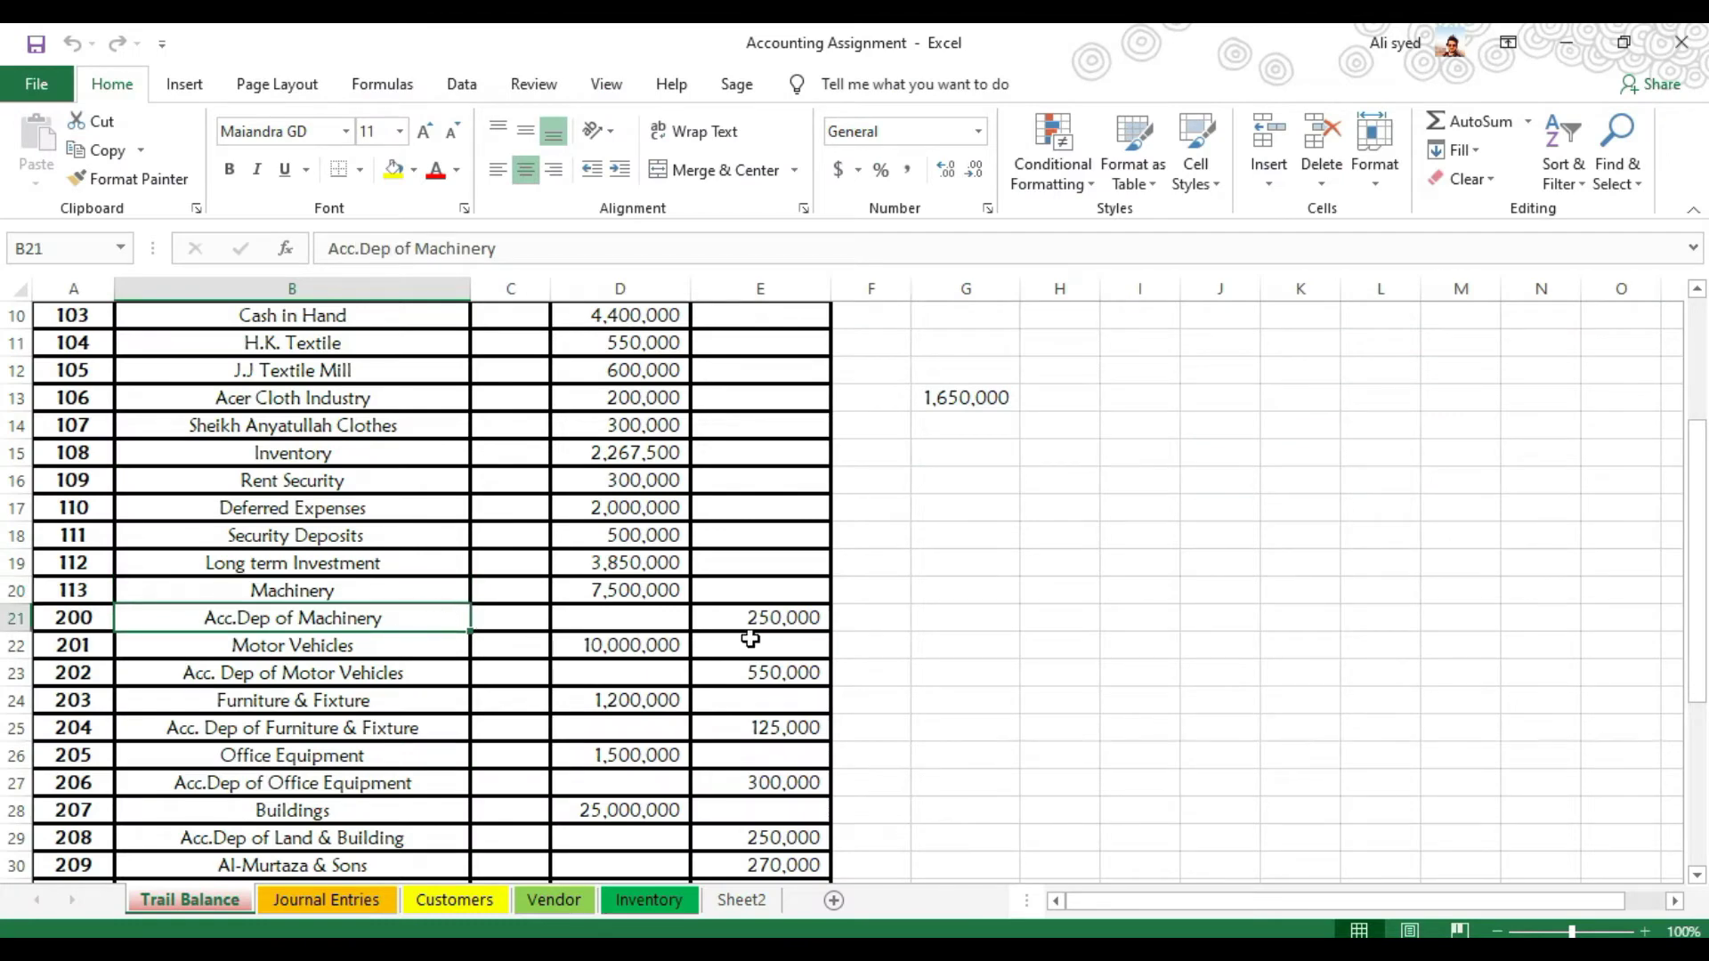
{"action": "key", "text": "alt+Tab"}
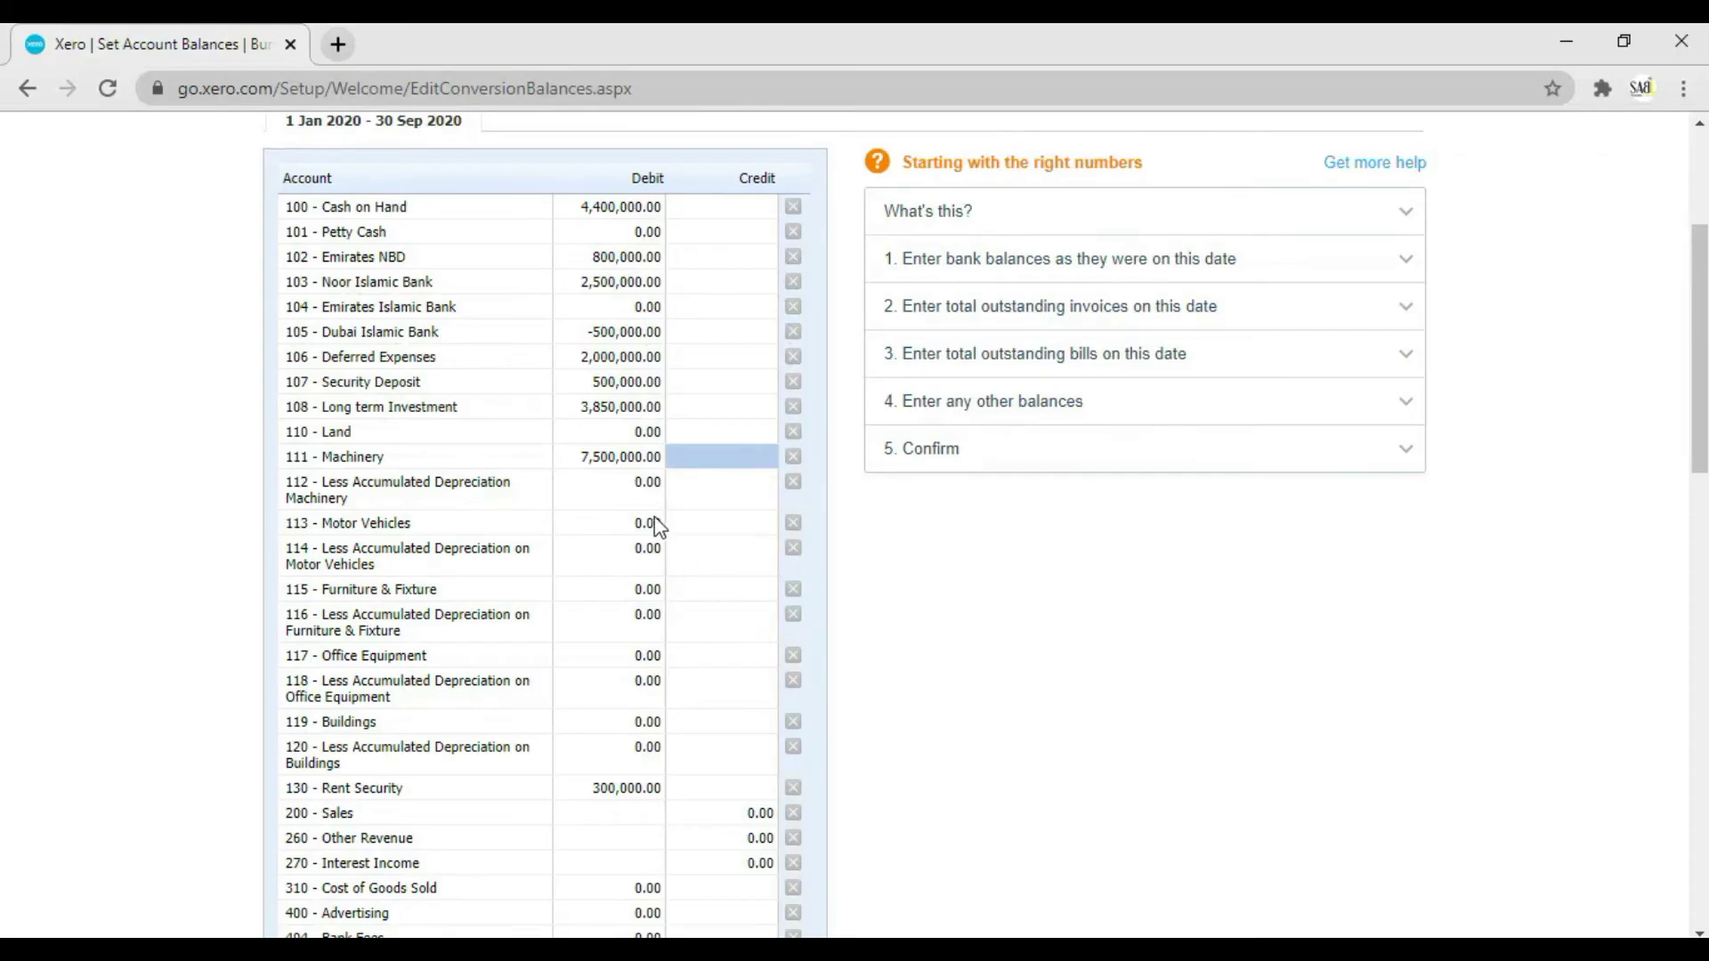
{"action": "left_click", "coordinate": [600, 483]}
{"action": "type", "text": "-250000"}
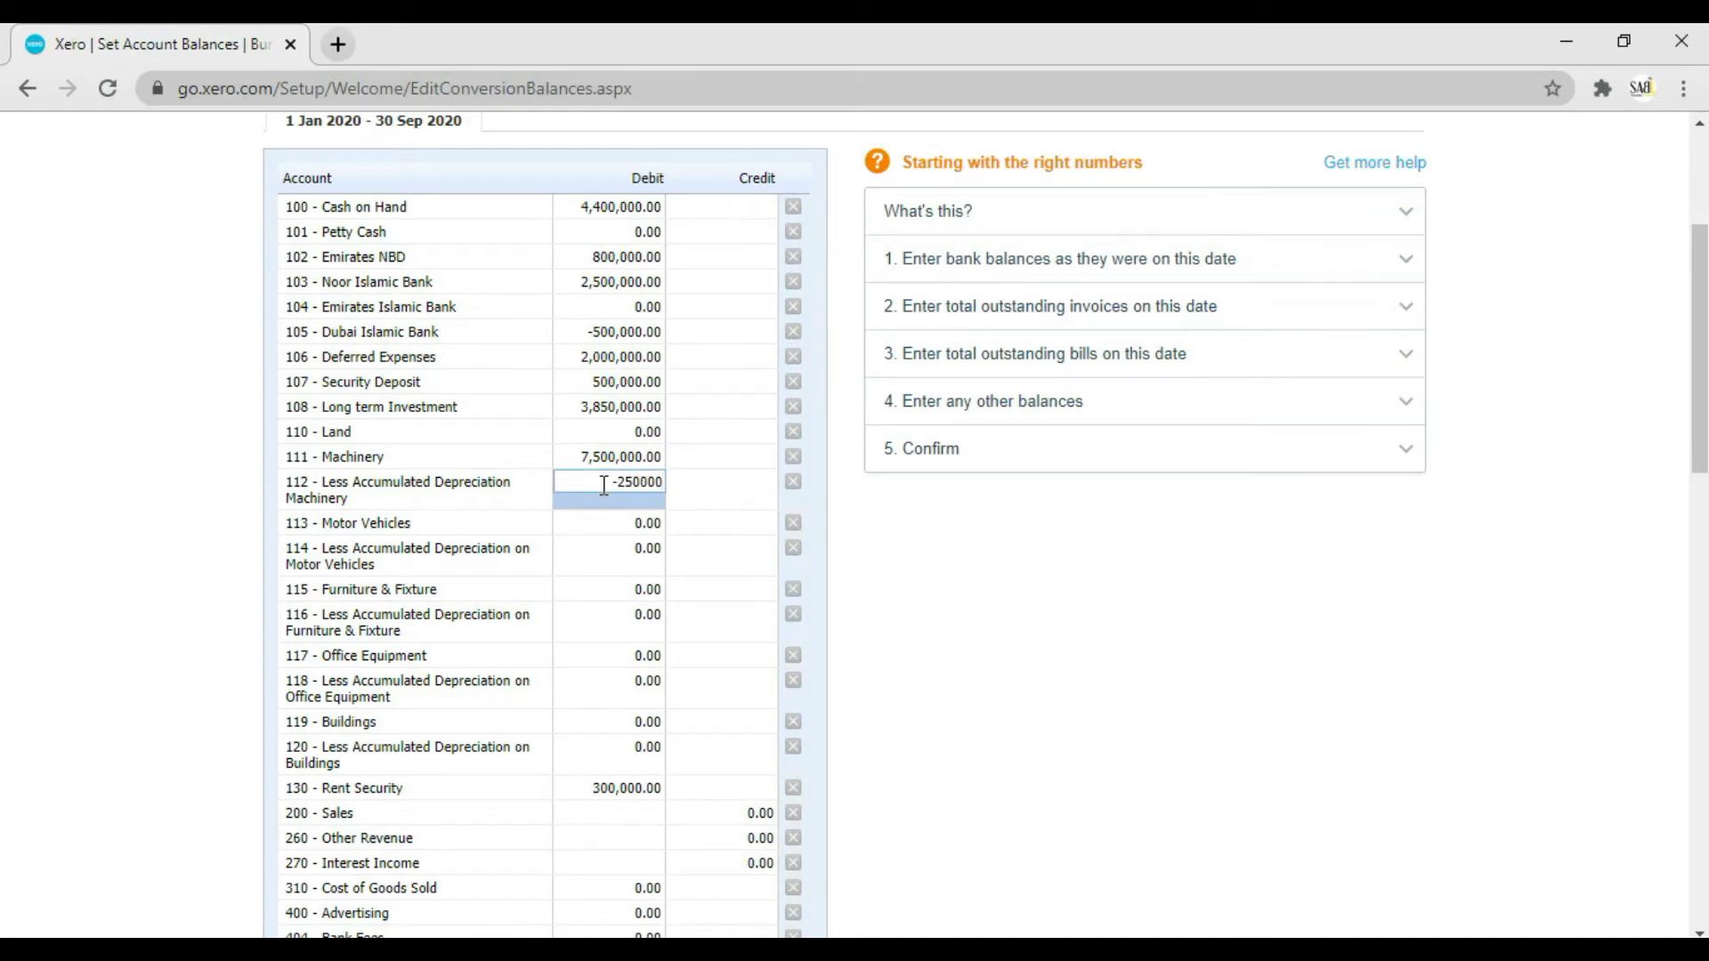
{"action": "key", "text": "Tab"}
- Enter 10,000,000 as the Motor Vehicles opening debit
{"action": "key", "text": "alt+Tab"}
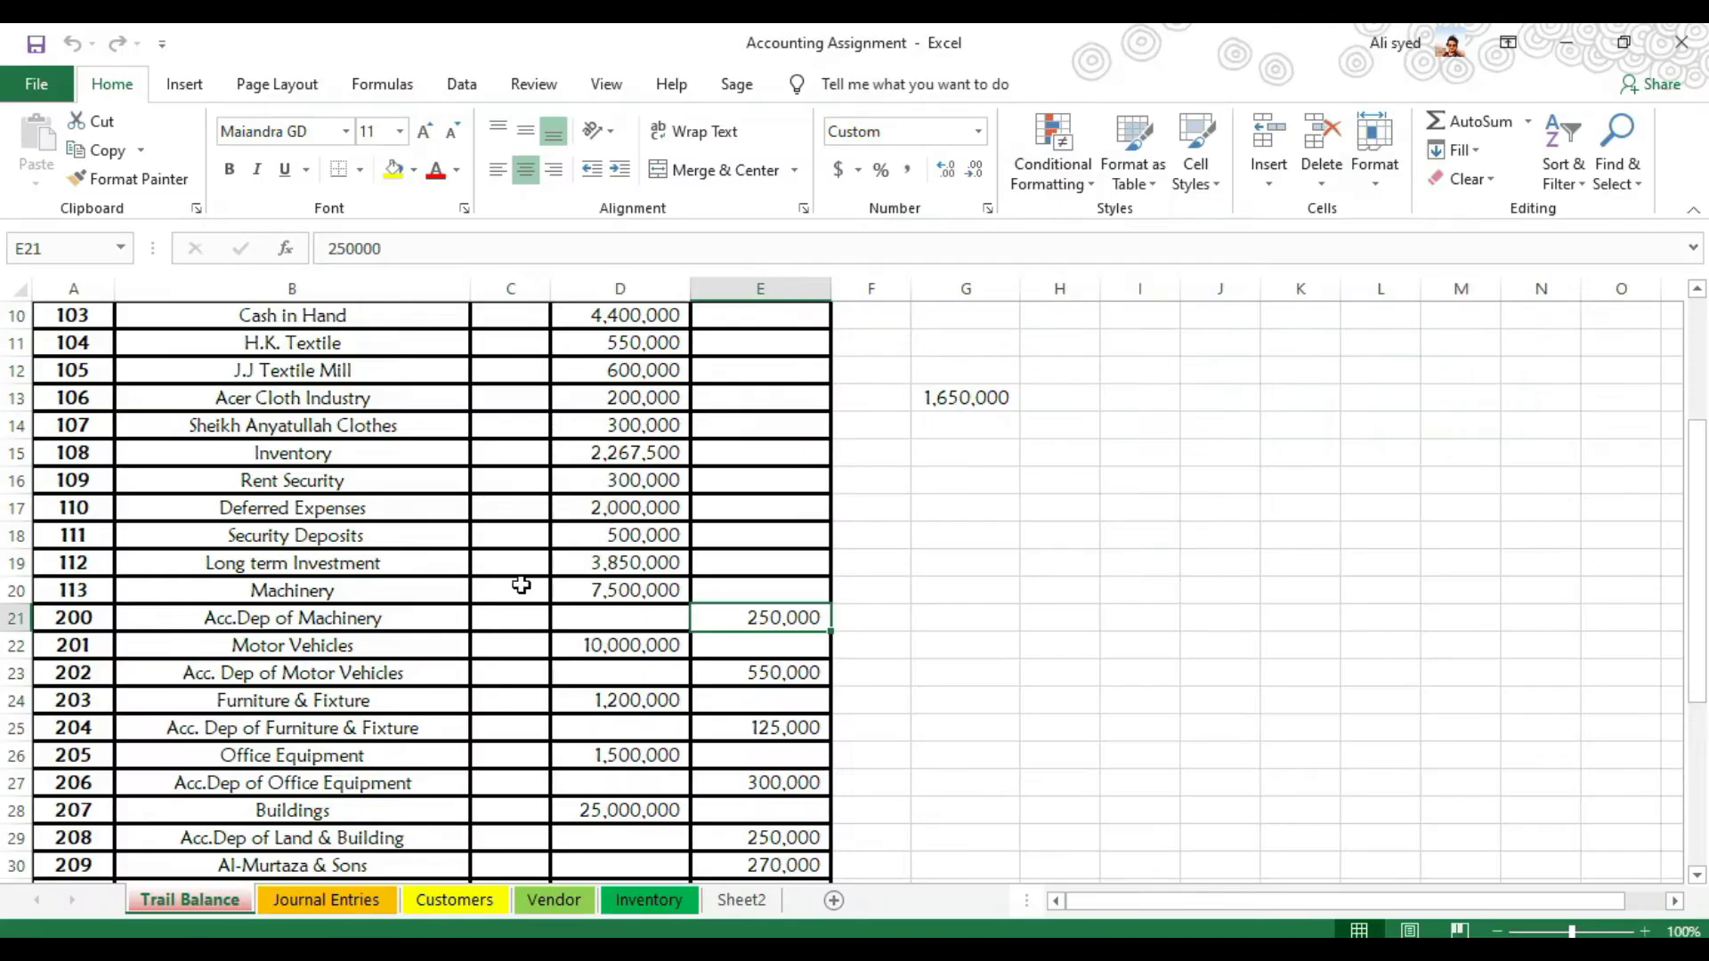
{"action": "left_click", "coordinate": [389, 647]}
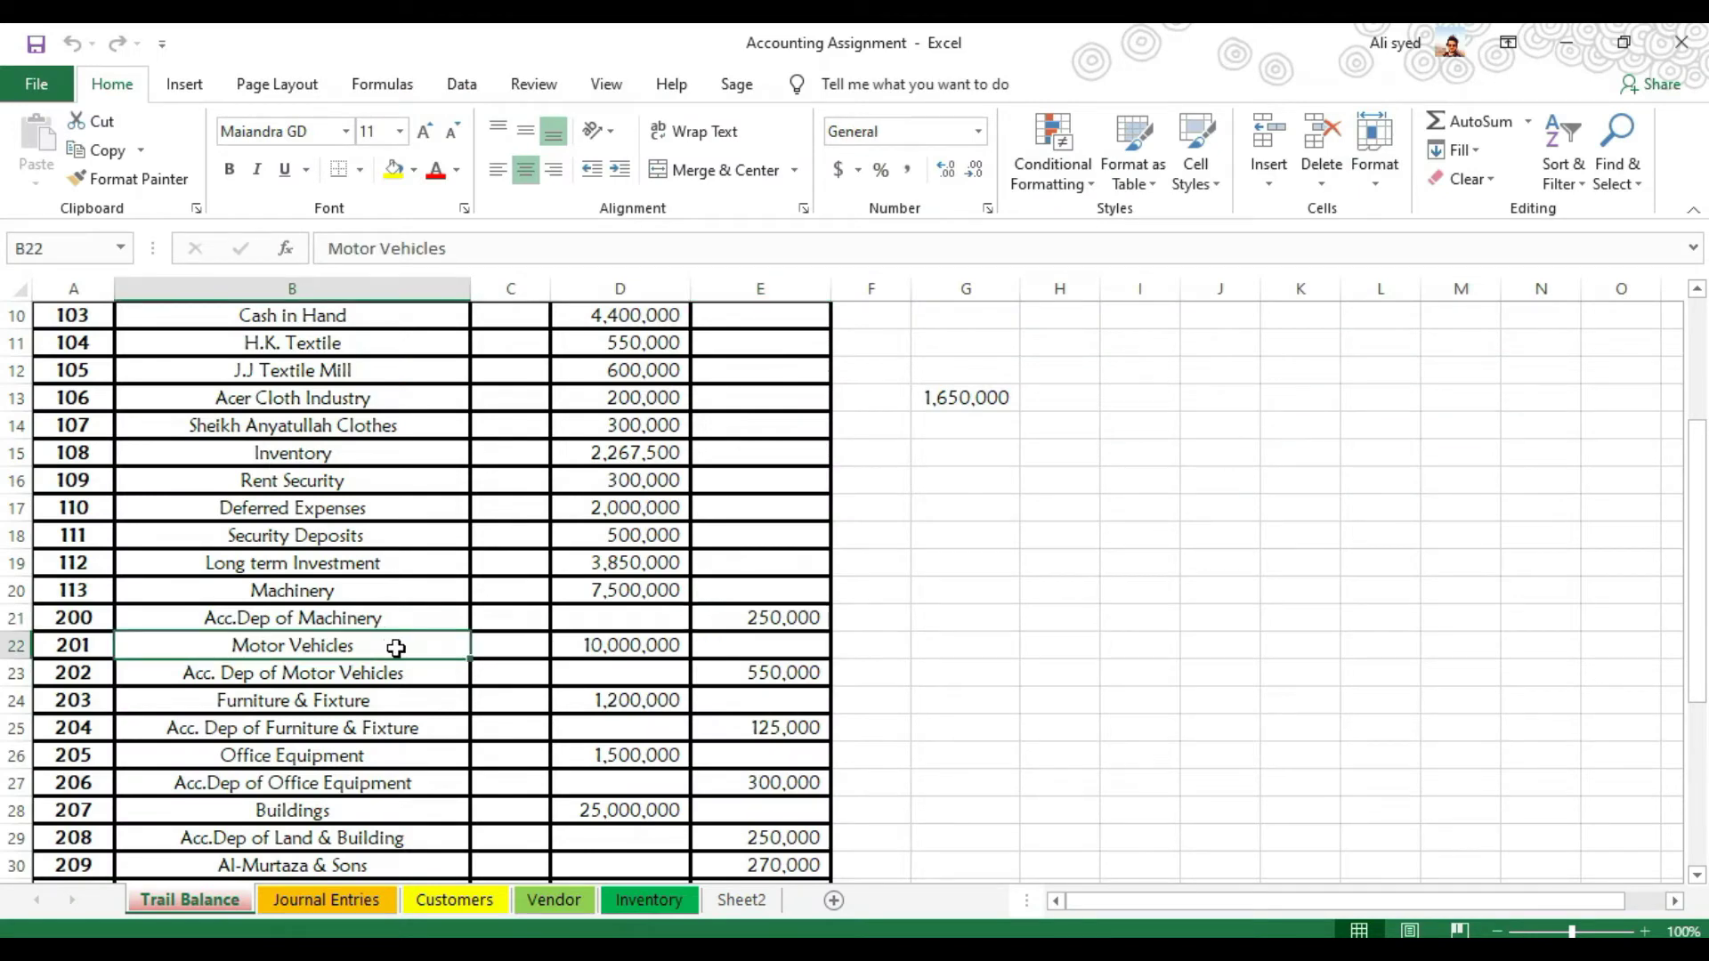
{"action": "left_click", "coordinate": [590, 646]}
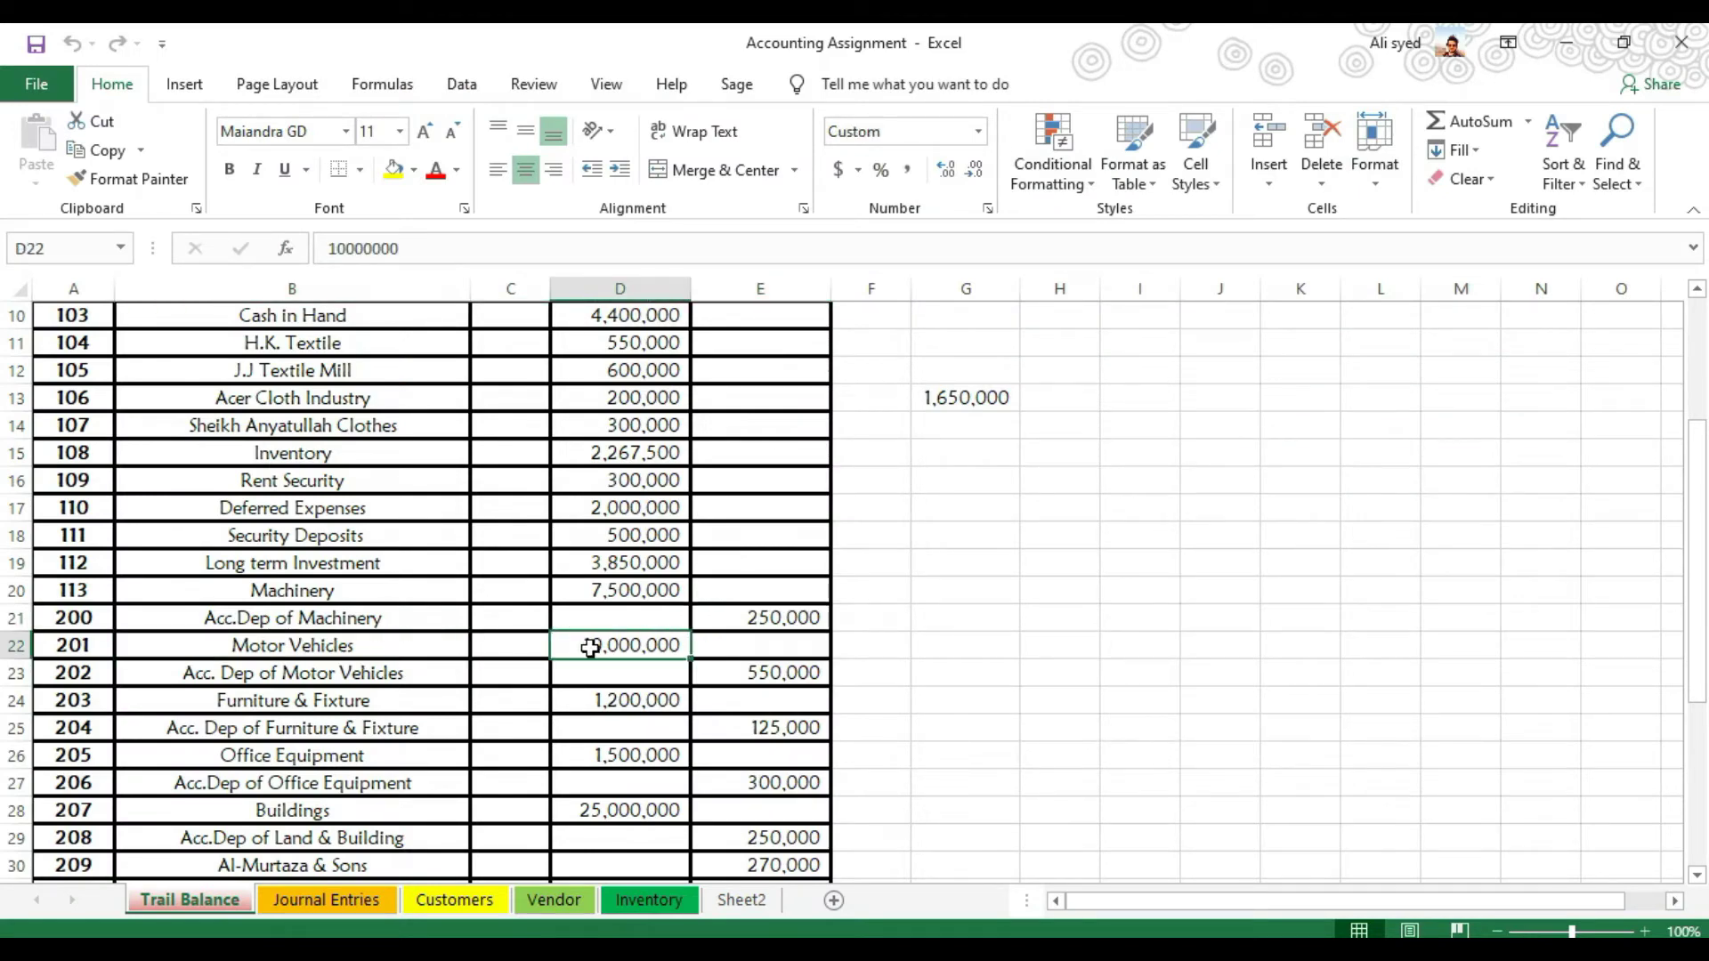
{"action": "key", "text": "alt+Tab"}
{"action": "left_click", "coordinate": [594, 524]}
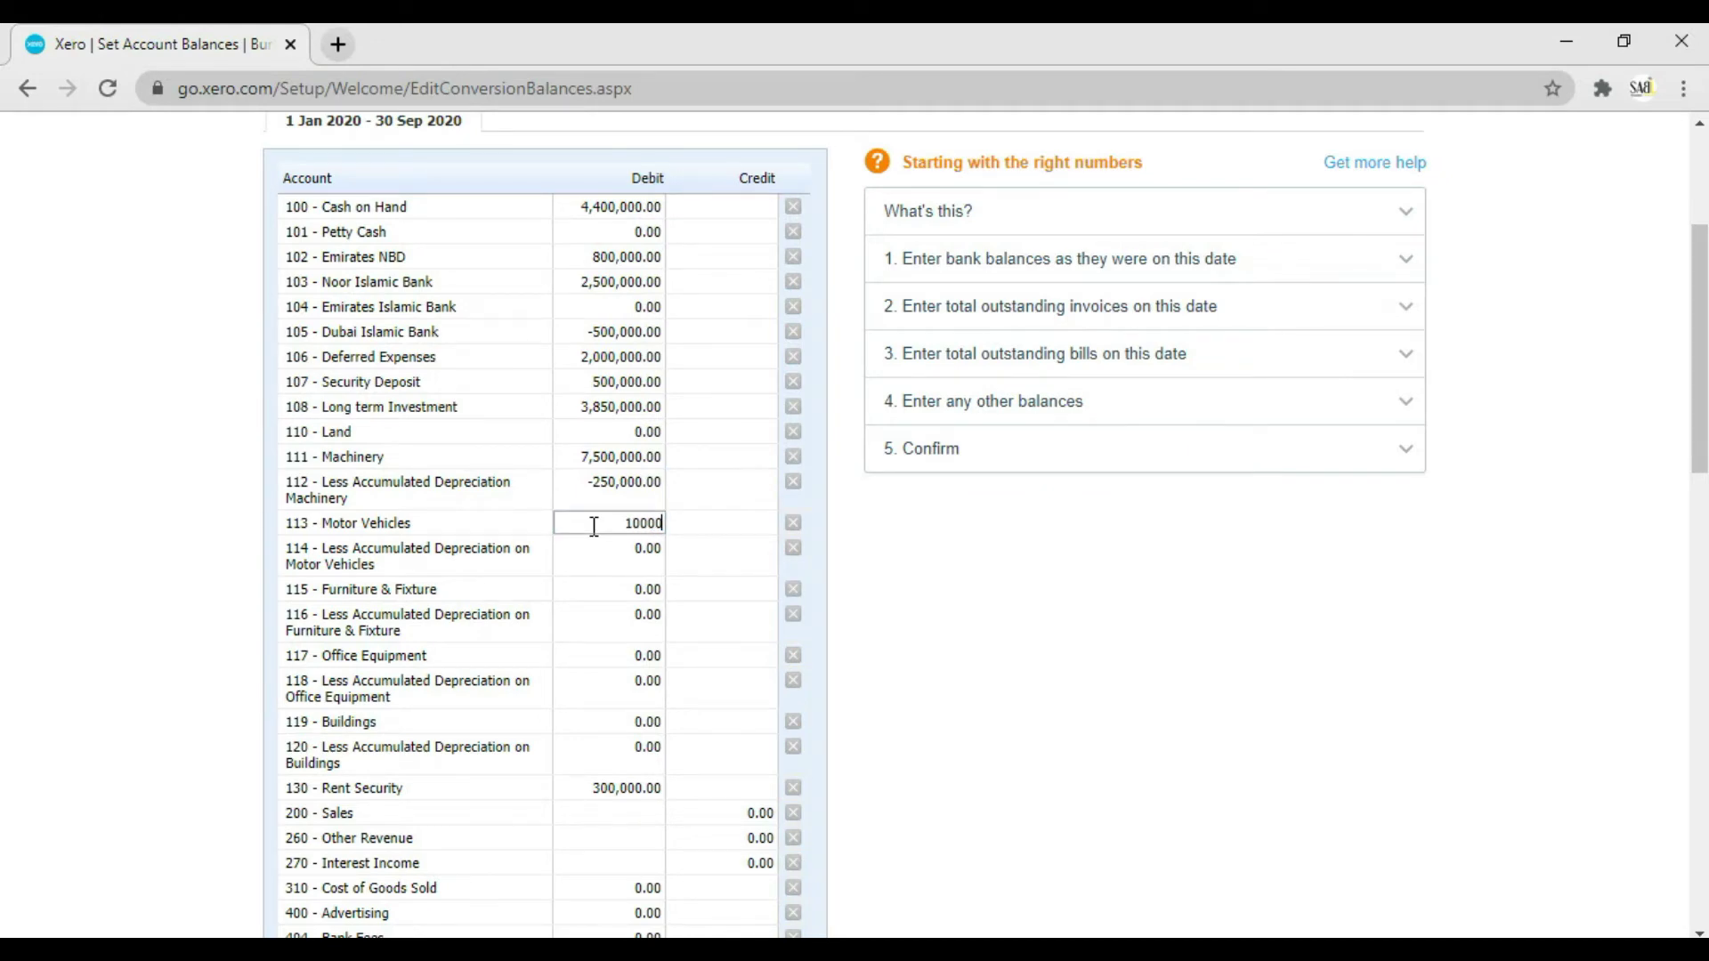
{"action": "key", "text": "Tab"}
{"action": "key", "text": "Tab"}
{"action": "key", "text": "Tab"}
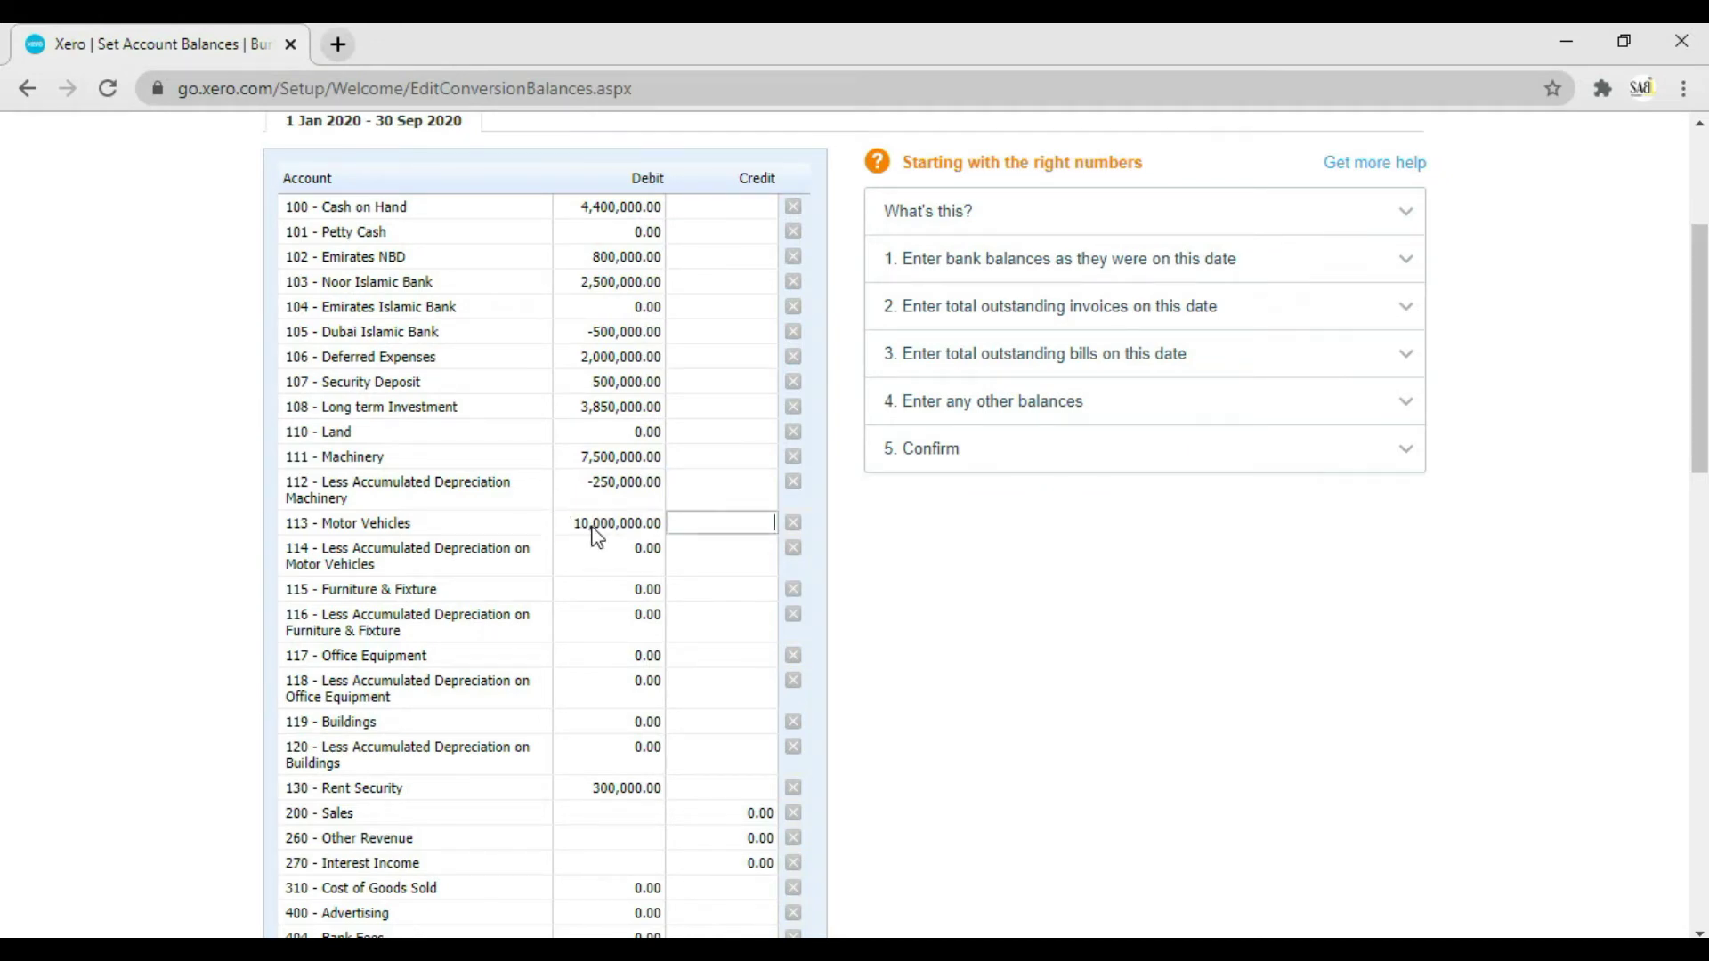
- Replace the 0.00 in row 114 with -550,000 for Motor Vehicles accumulated depreciation
{"action": "key", "text": "alt+Tab"}
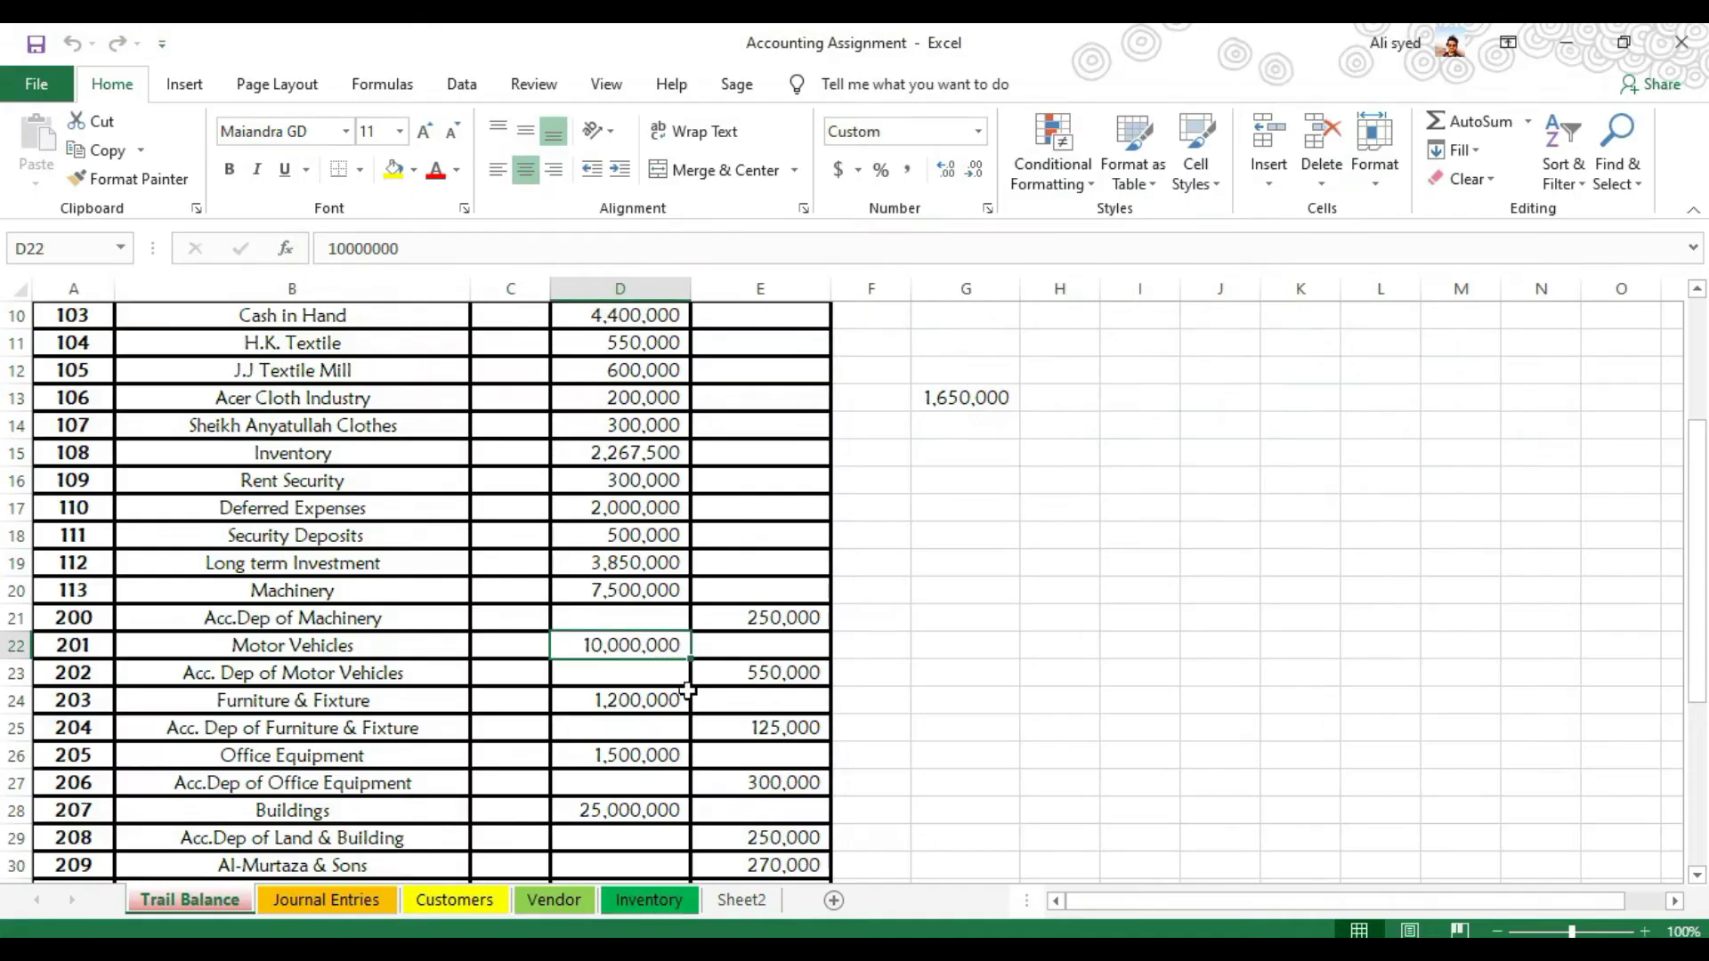
{"action": "left_click", "coordinate": [420, 680]}
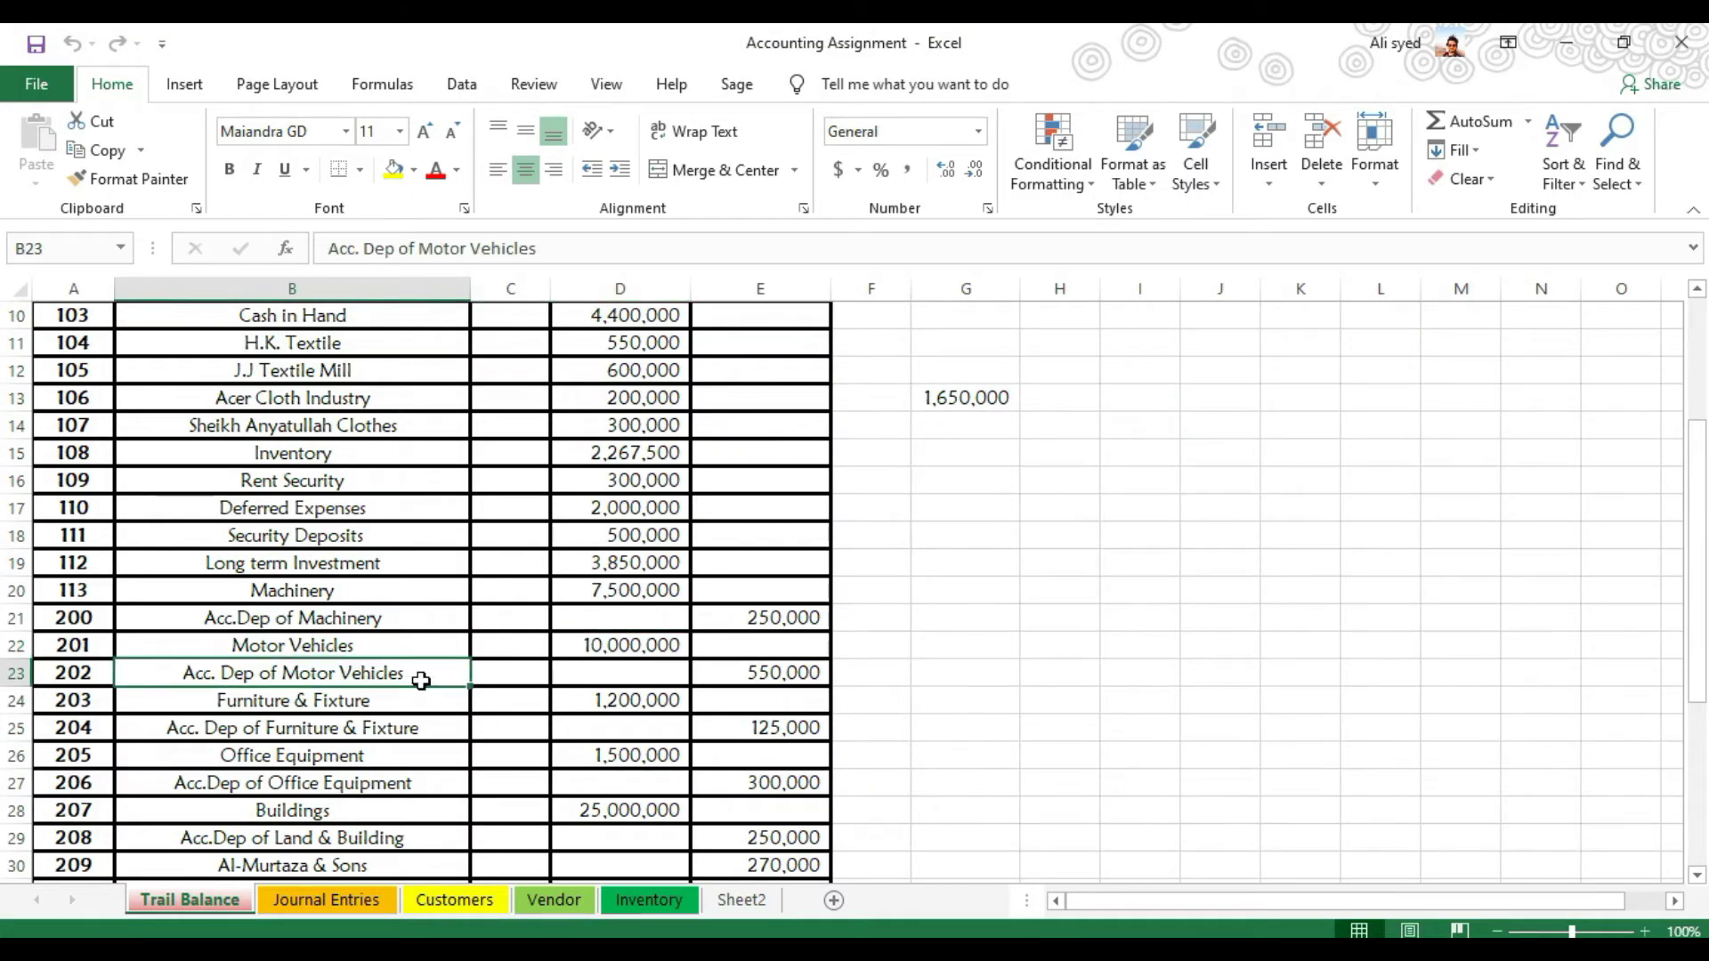
{"action": "key", "text": "alt+Tab"}
{"action": "left_click", "coordinate": [644, 548]}
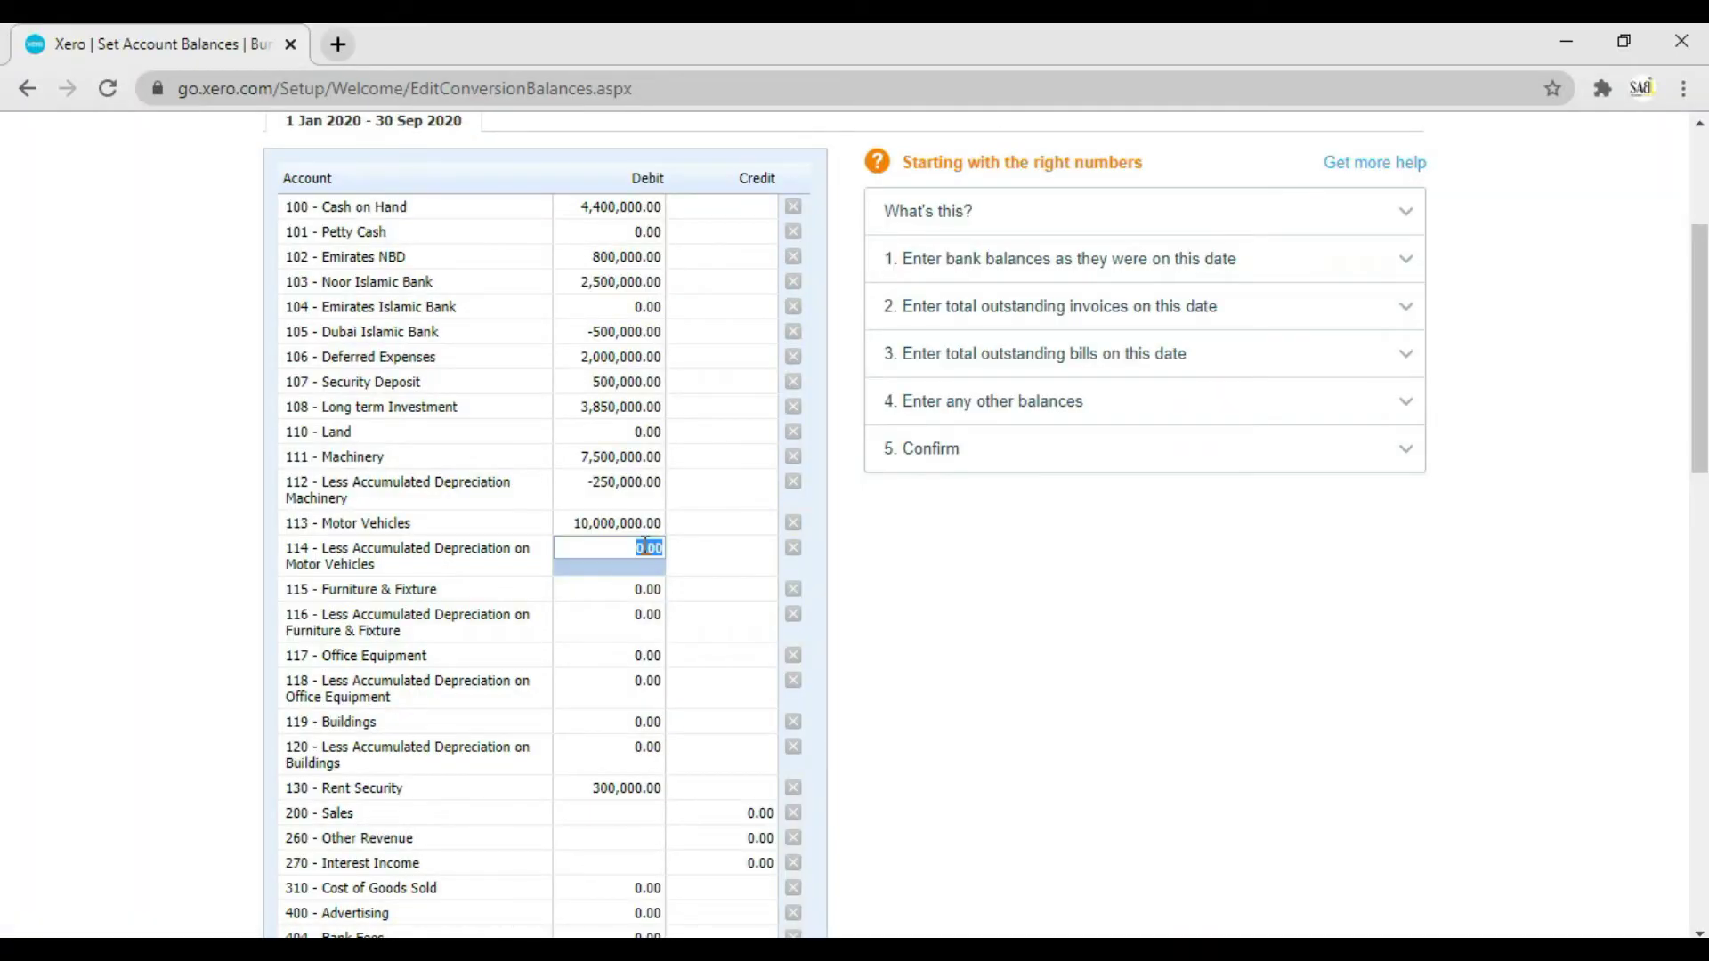
{"action": "key", "text": "BackSpace"}
{"action": "type", "text": "-550,000"}
{"action": "key", "text": "Tab"}
{"action": "key", "text": "Tab"}
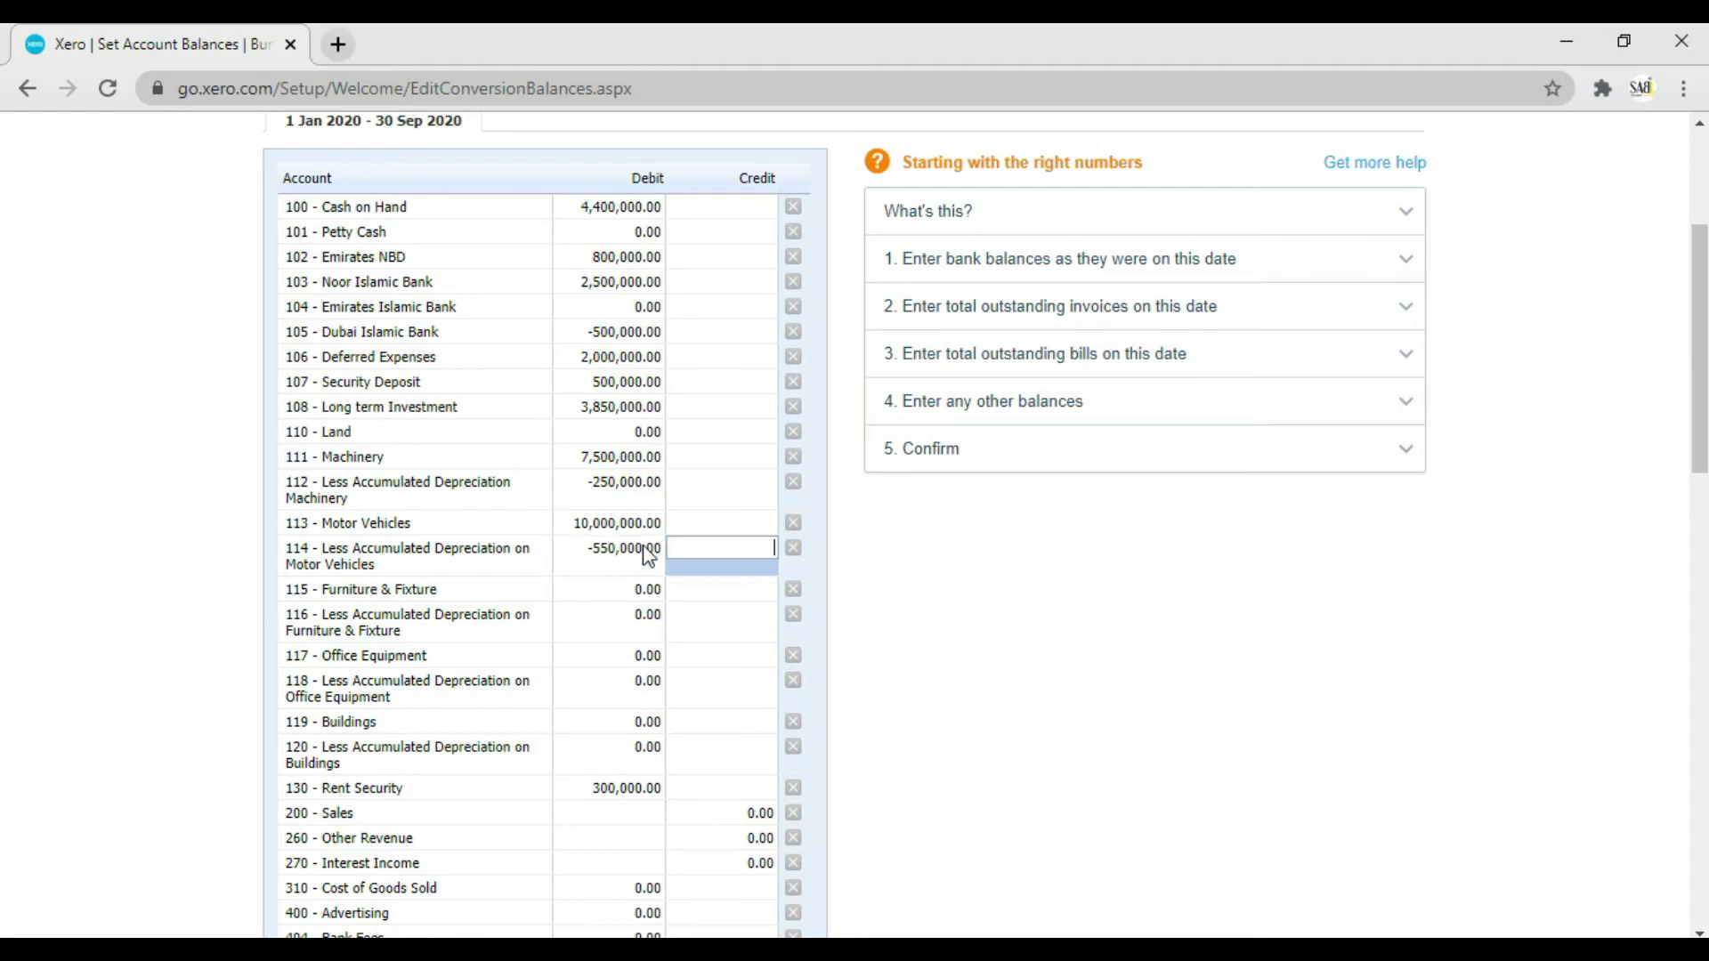
{"action": "key", "text": "alt+Tab"}
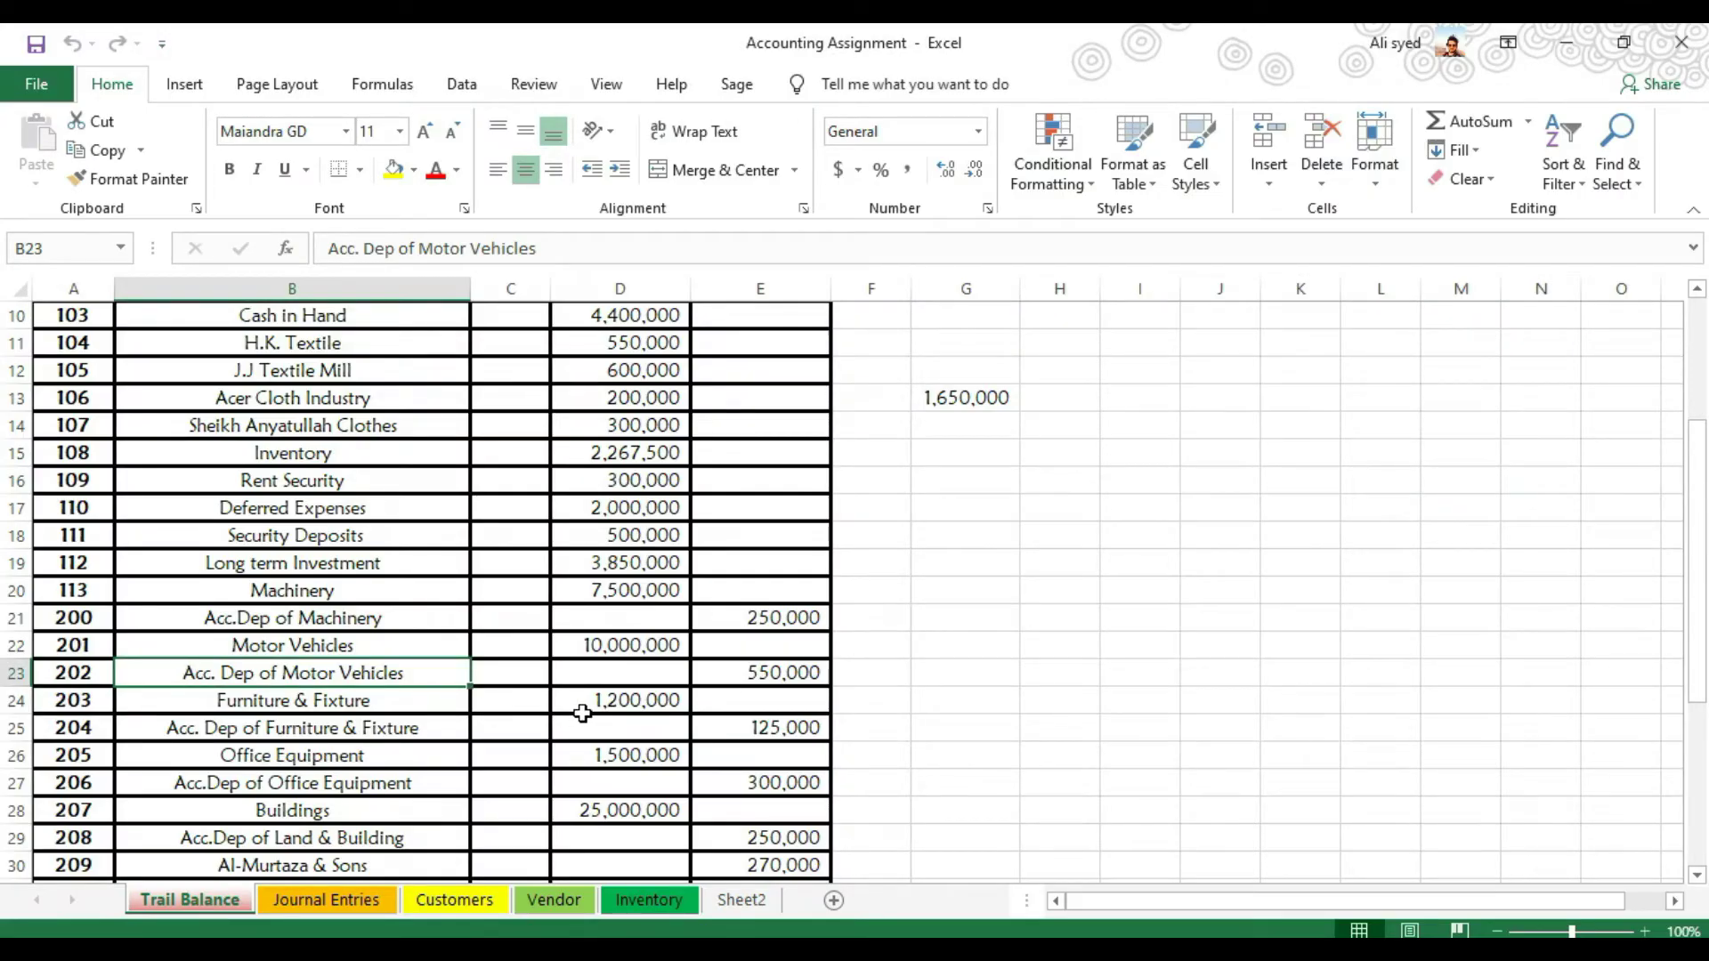
- Enter the Furniture & Fixture debit of 1,200,000 and its -125,000 accumulated depreciation
{"action": "key", "text": "alt+Tab"}
{"action": "left_click", "coordinate": [587, 590]}
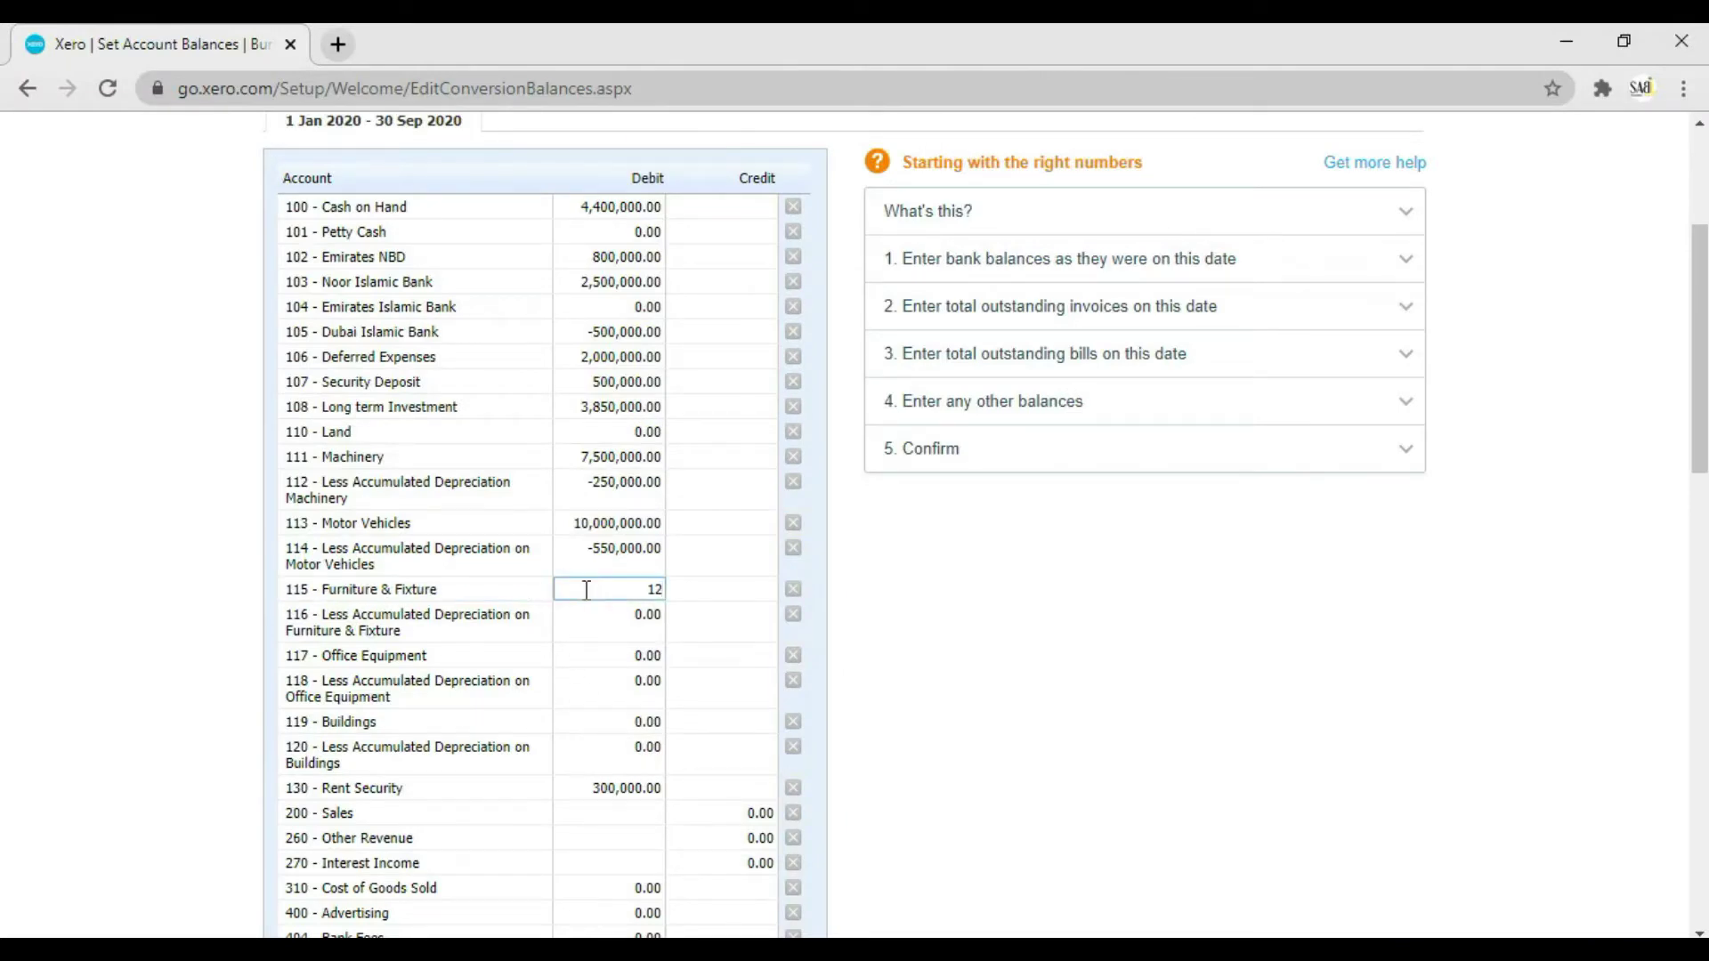
{"action": "type", "text": "1200000"}
{"action": "key", "text": "Return"}
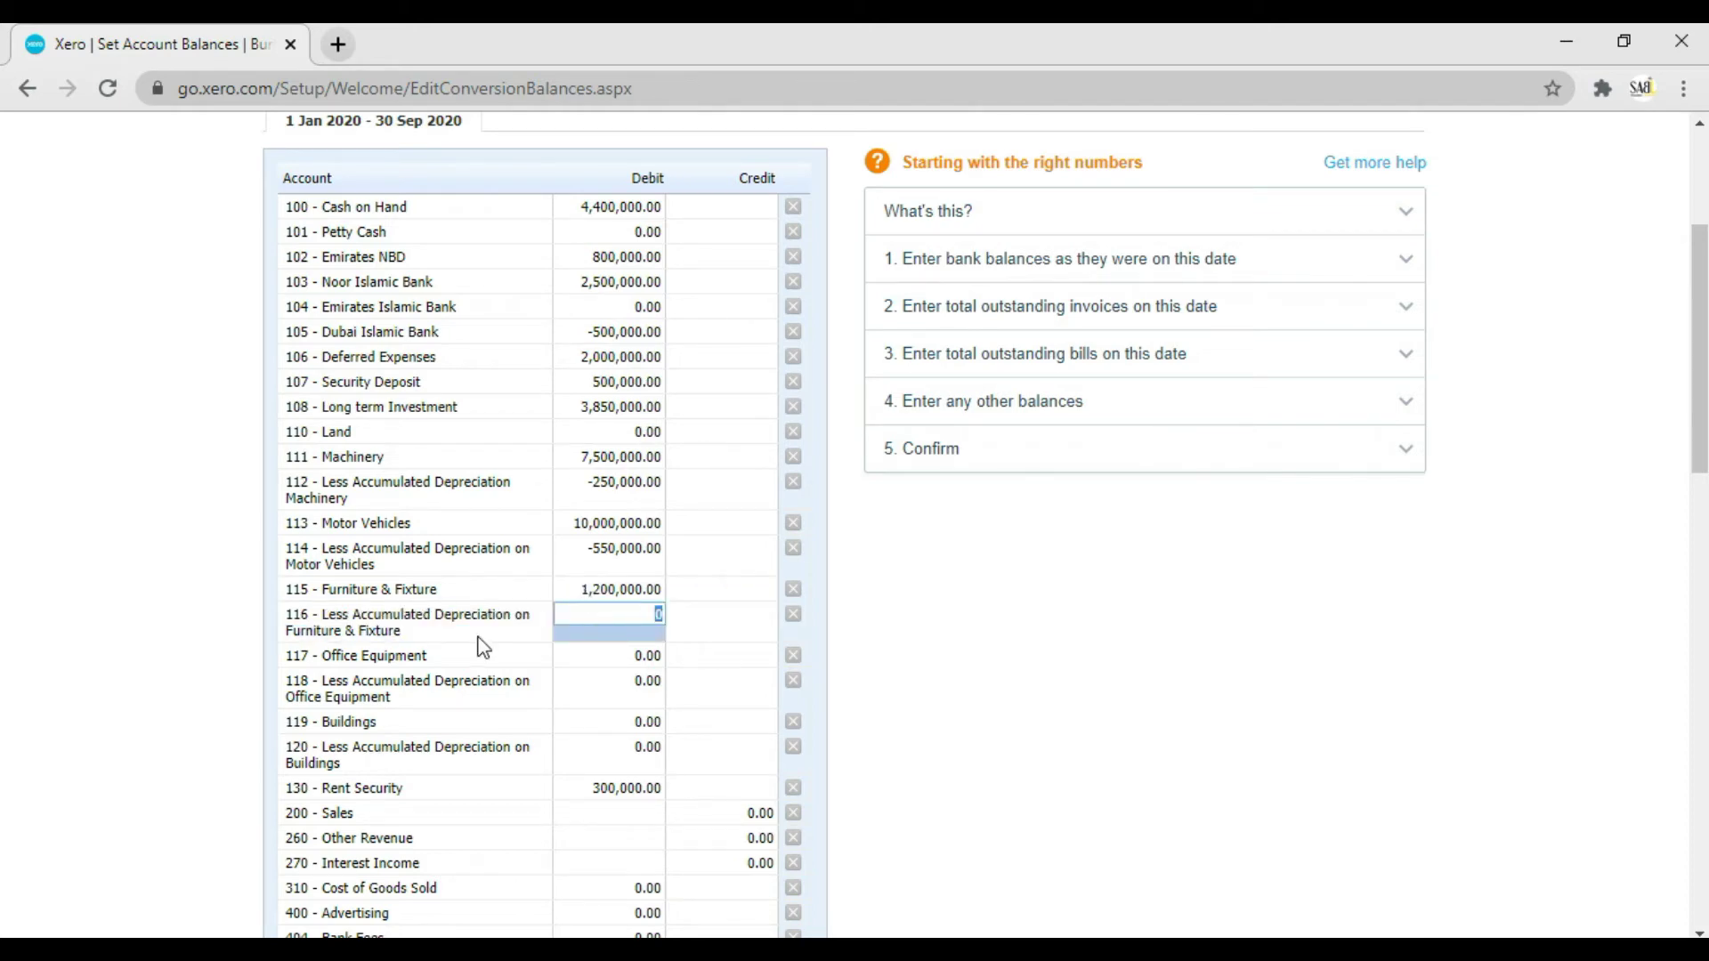
{"action": "key", "text": "alt+Tab"}
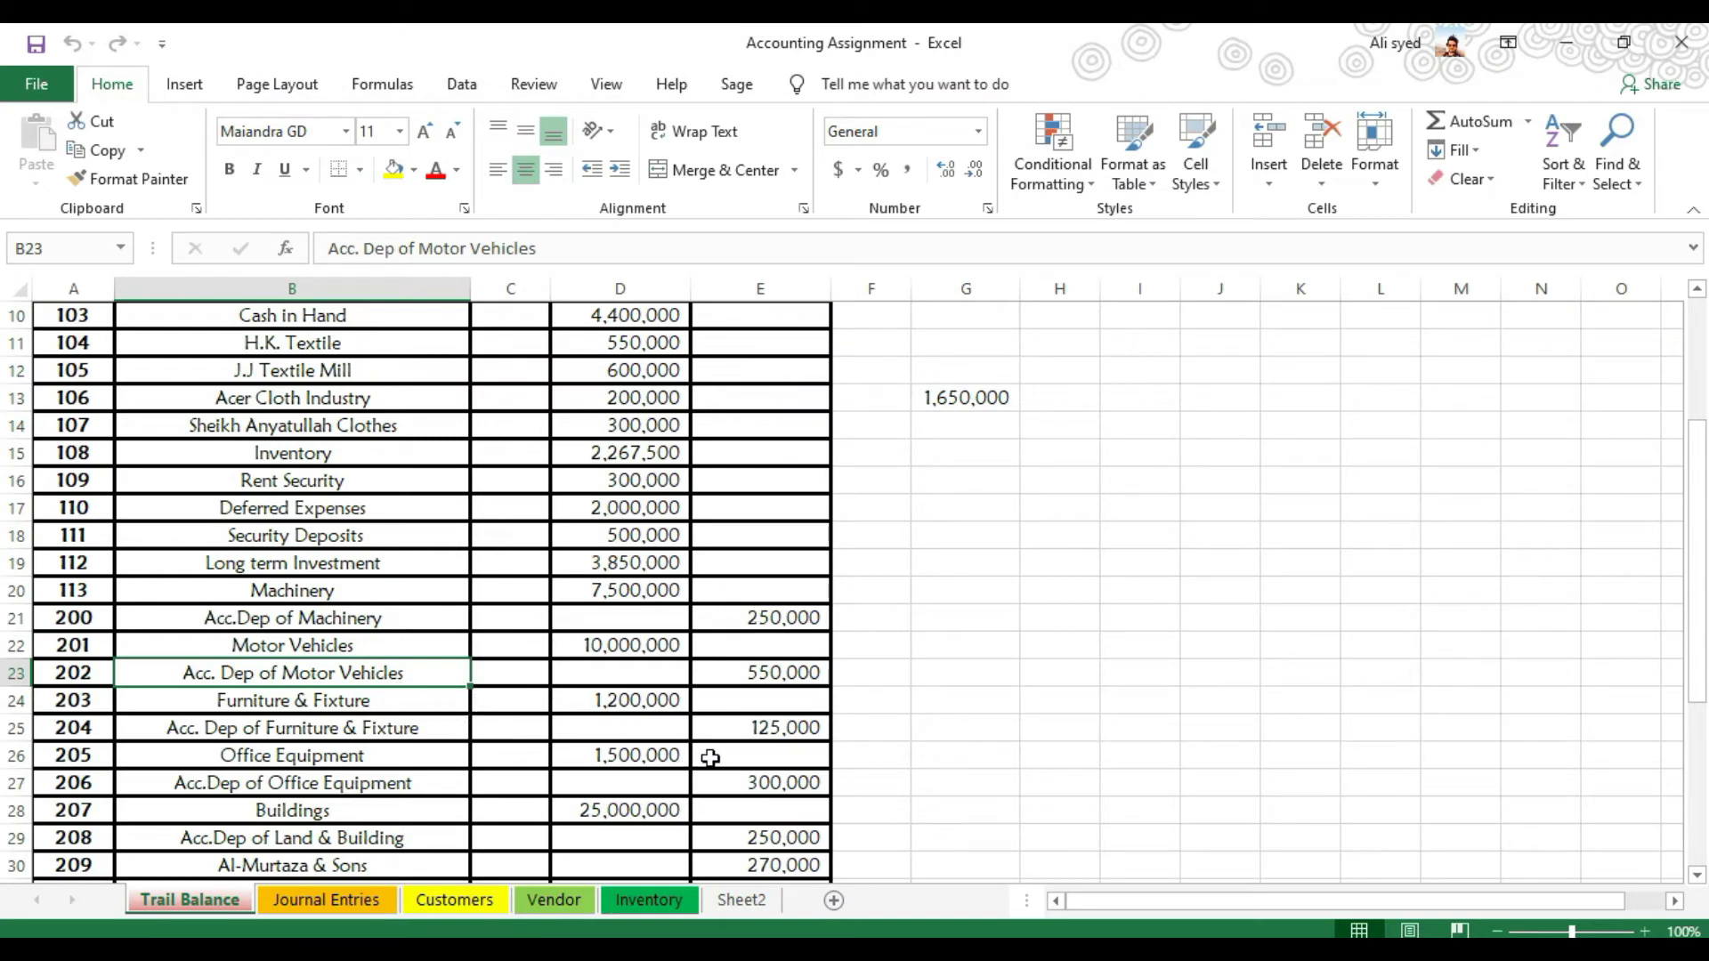
{"action": "key", "text": "alt+Tab"}
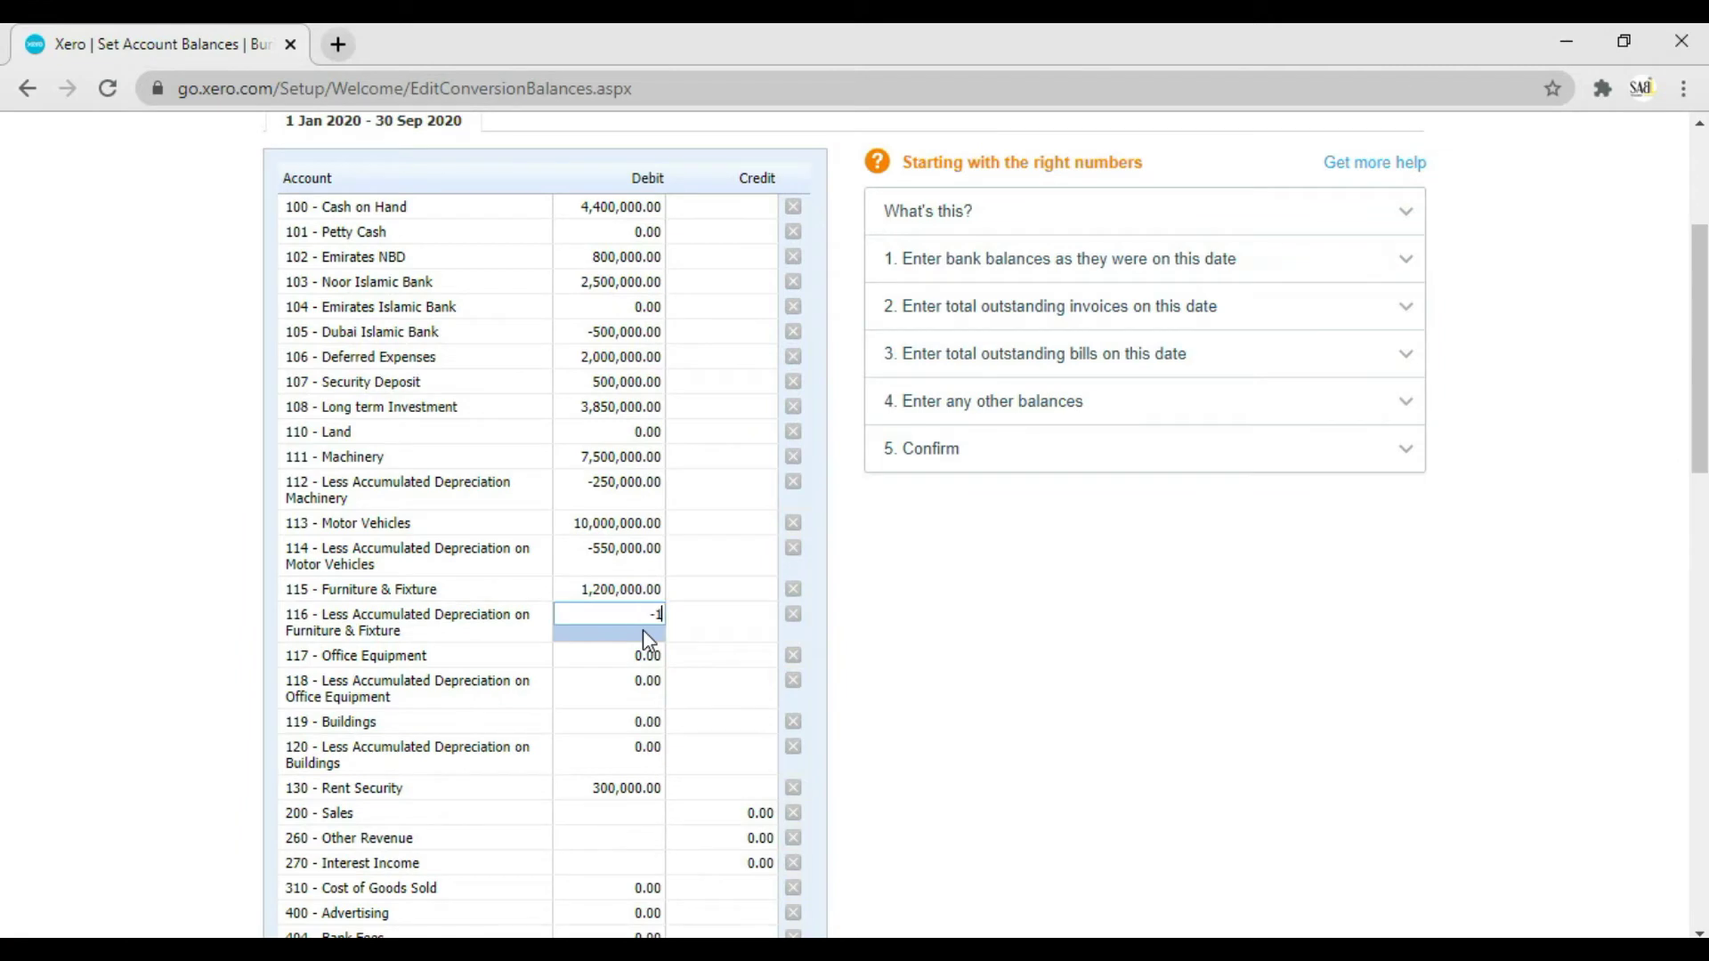
{"action": "key", "text": "Tab"}
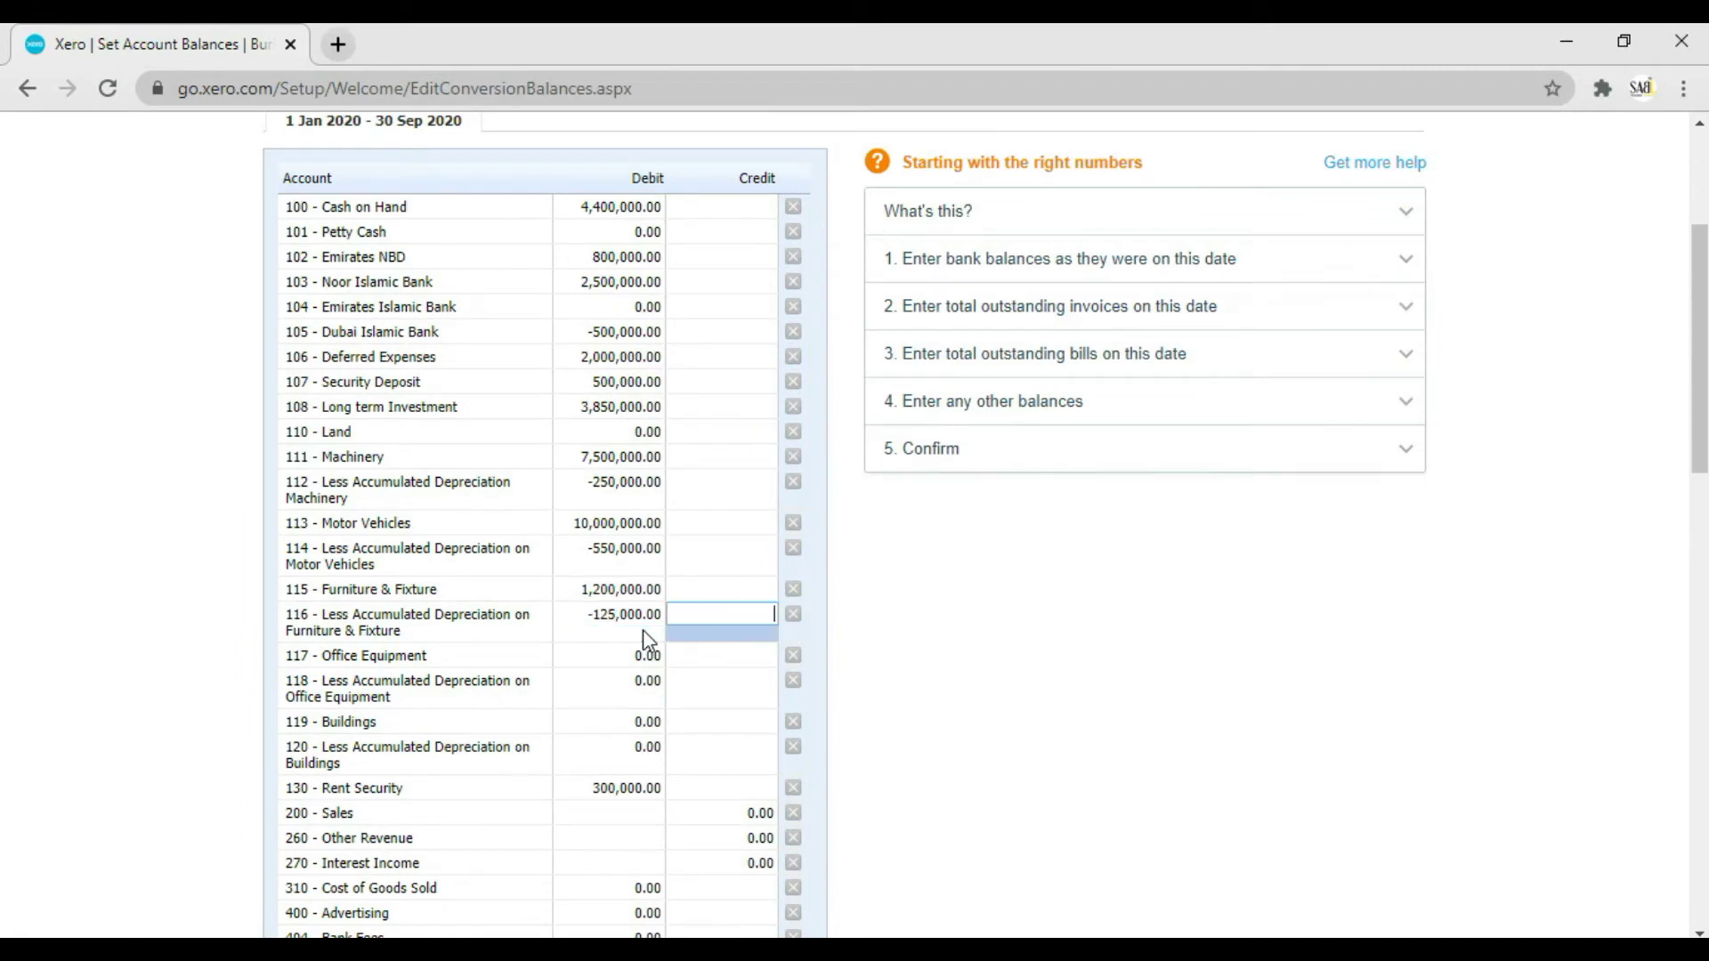
{"action": "key", "text": "Tab"}
- Enter the Office Equipment debit of 1,500,000 and its -300,000 accumulated depreciation
{"action": "key", "text": "alt+Tab"}
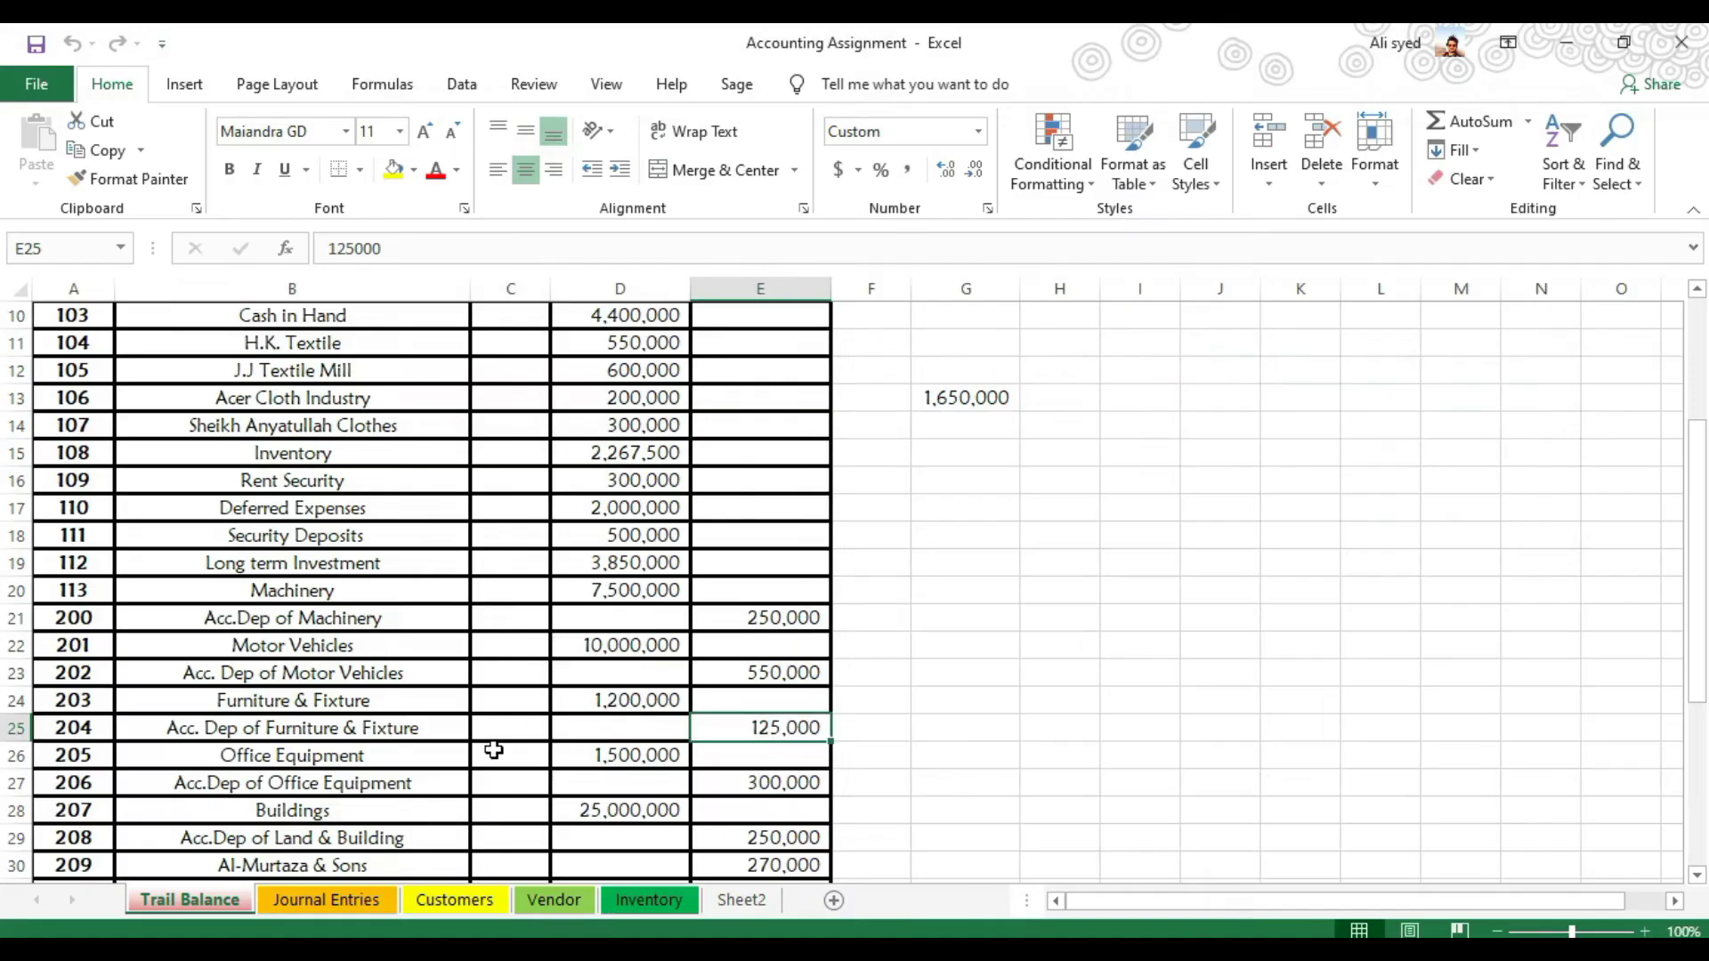
{"action": "left_click", "coordinate": [587, 756]}
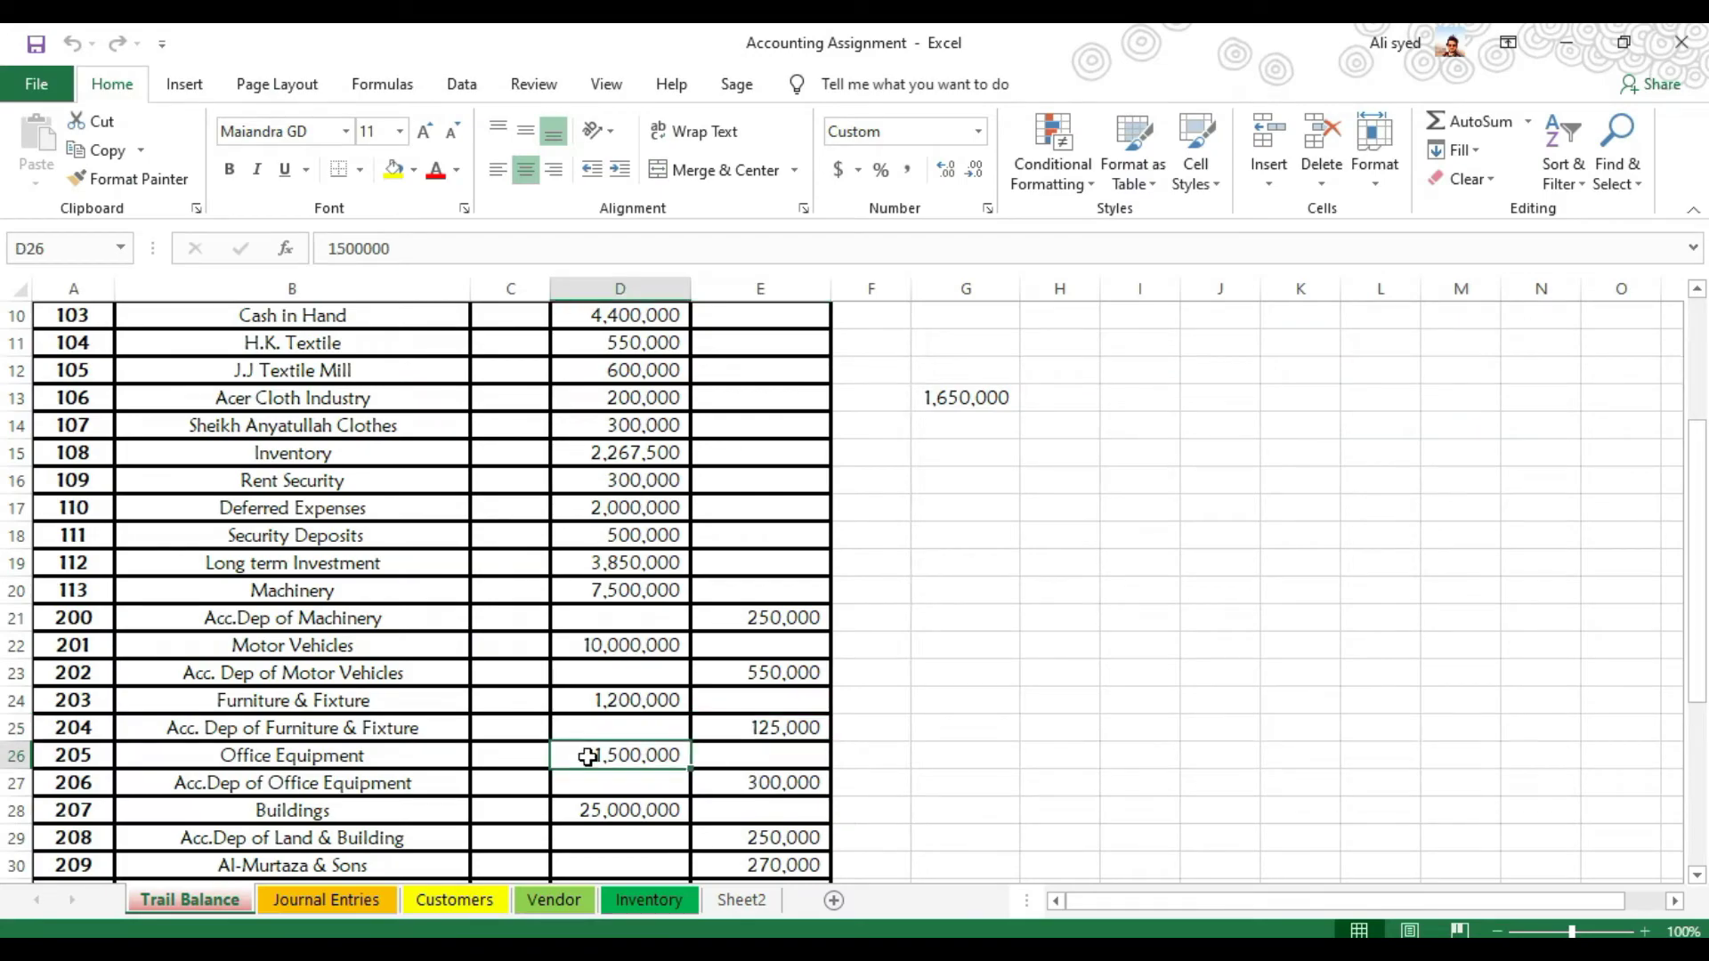
{"action": "key", "text": "alt+Tab"}
{"action": "left_click", "coordinate": [594, 652]}
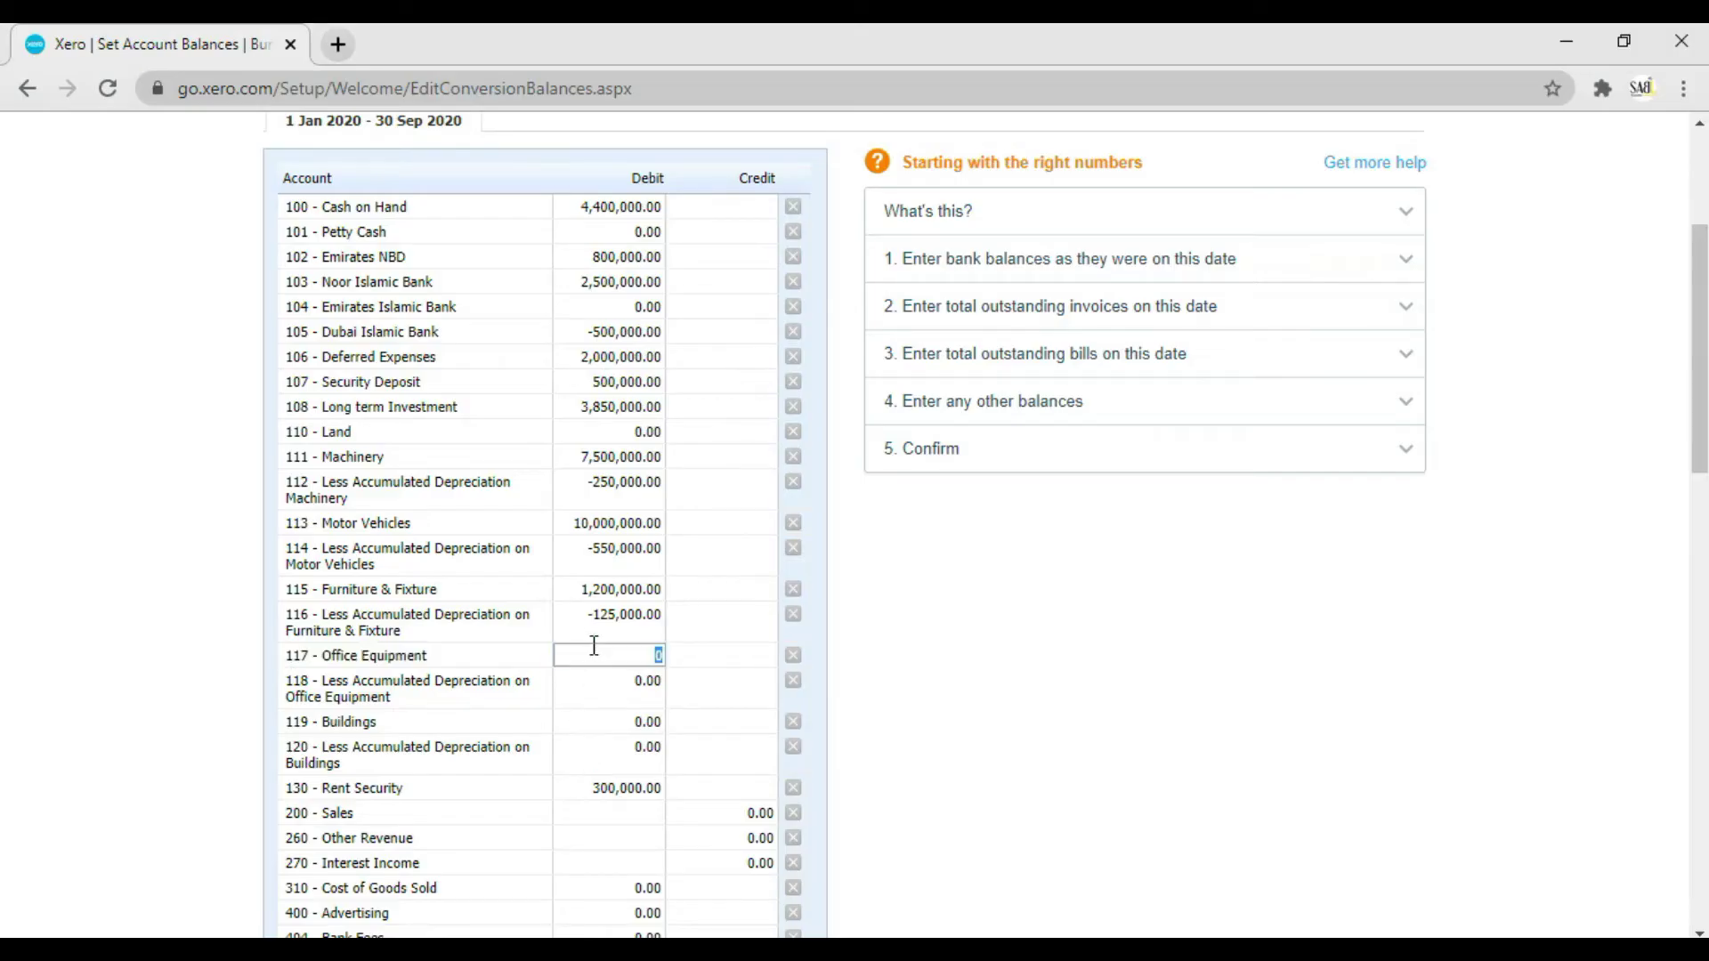
{"action": "type", "text": "1500000"}
{"action": "key", "text": "Tab"}
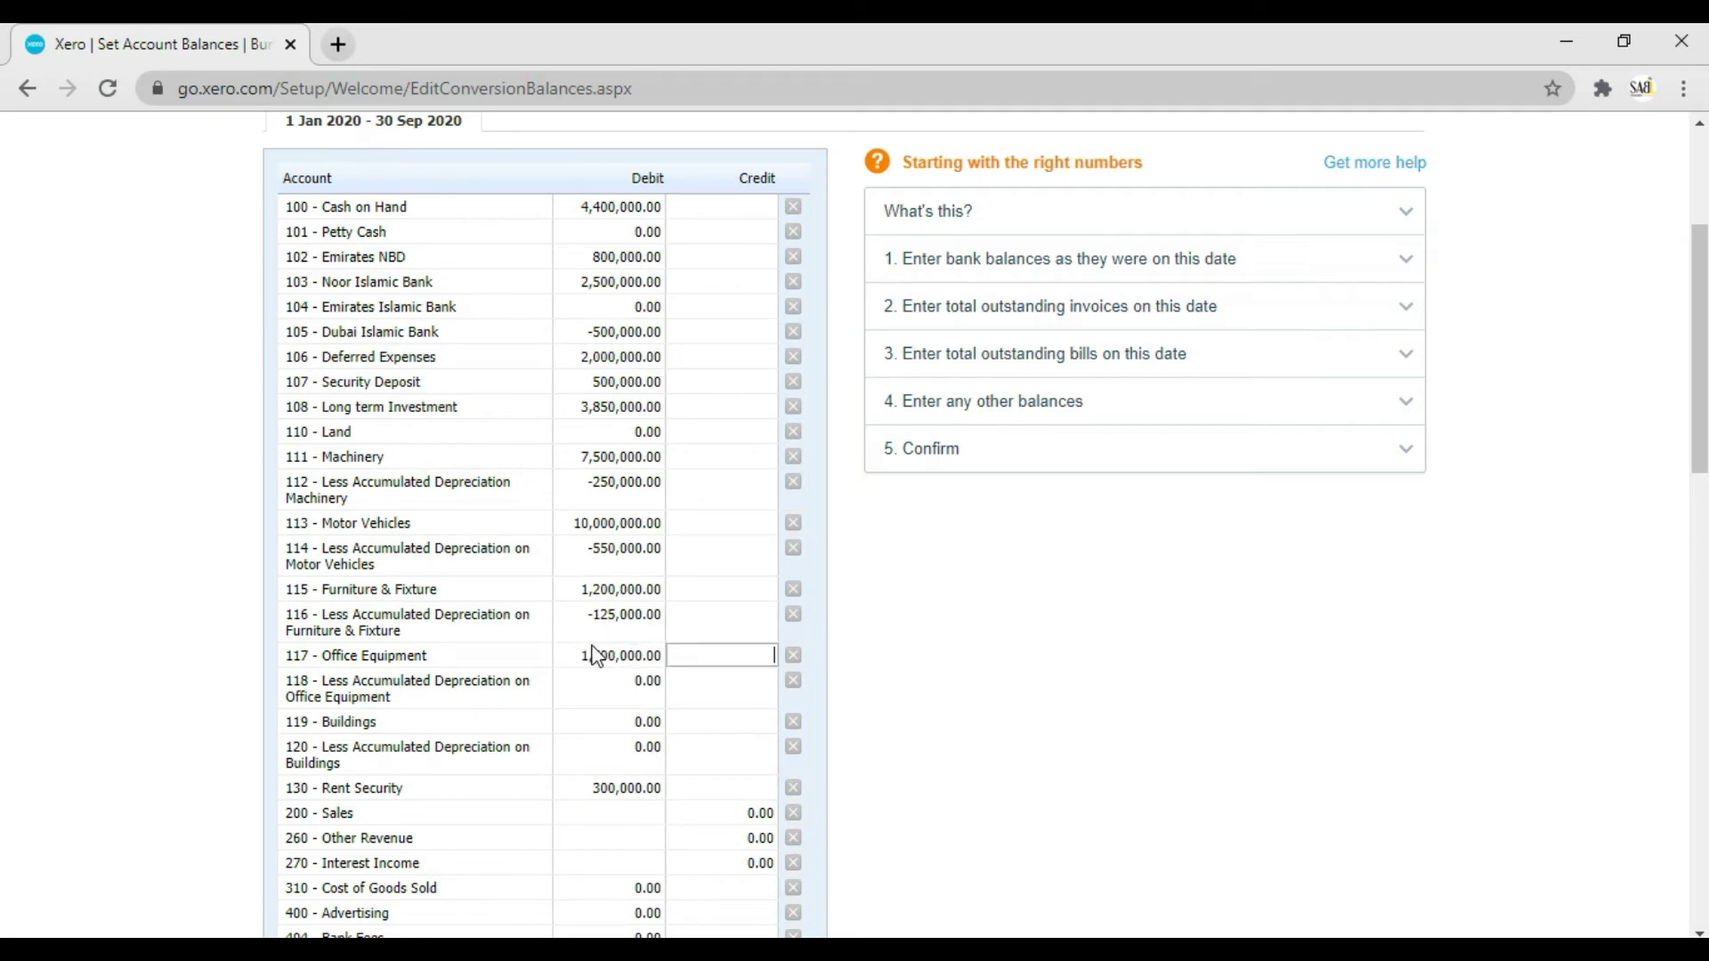
{"action": "key", "text": "Tab"}
{"action": "key", "text": "alt+Tab"}
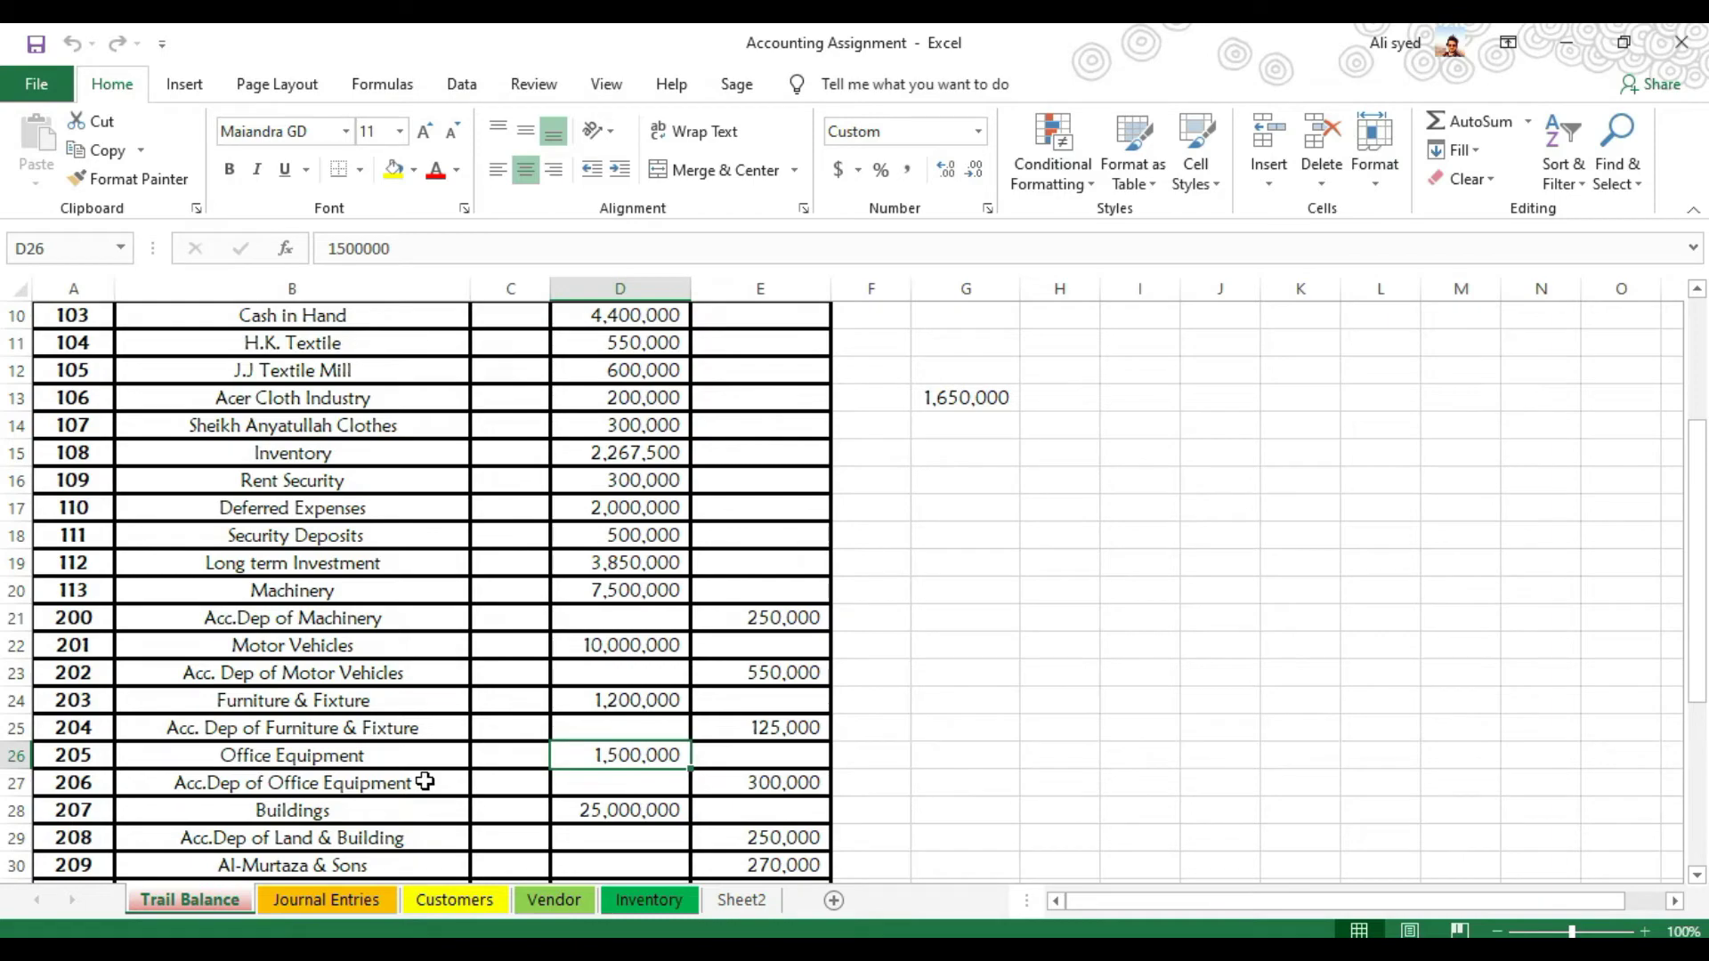
{"action": "left_click", "coordinate": [426, 781]}
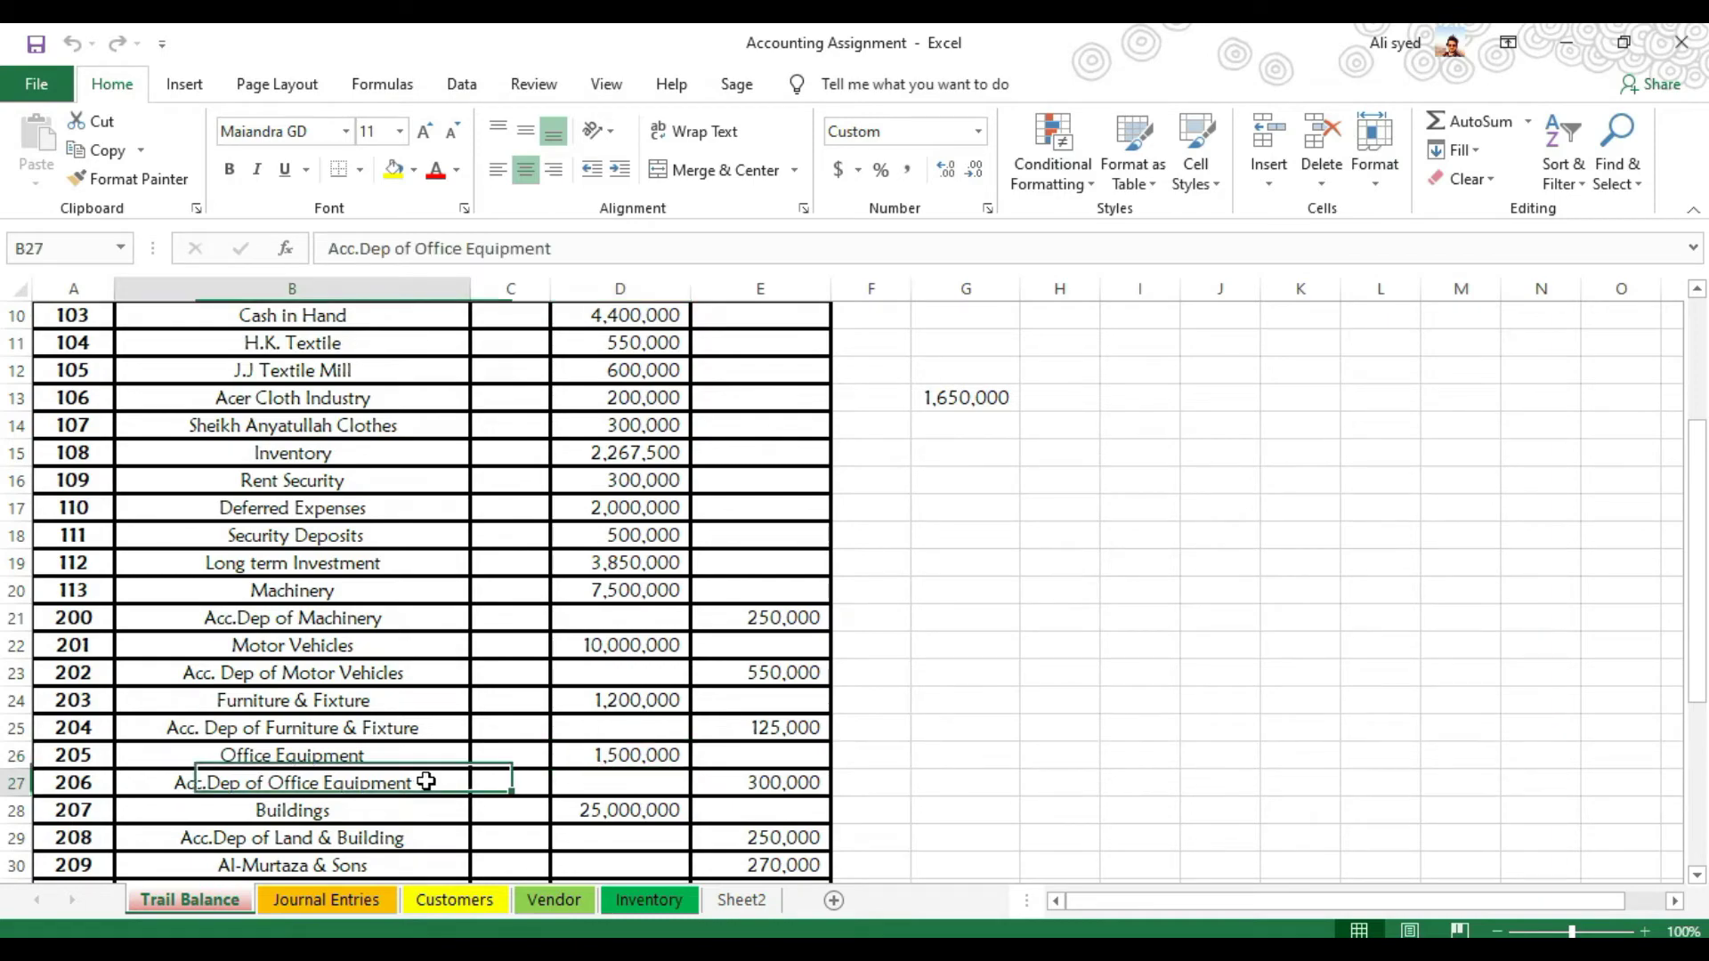
{"action": "key", "text": "alt+Tab"}
{"action": "key", "text": "Tab"}
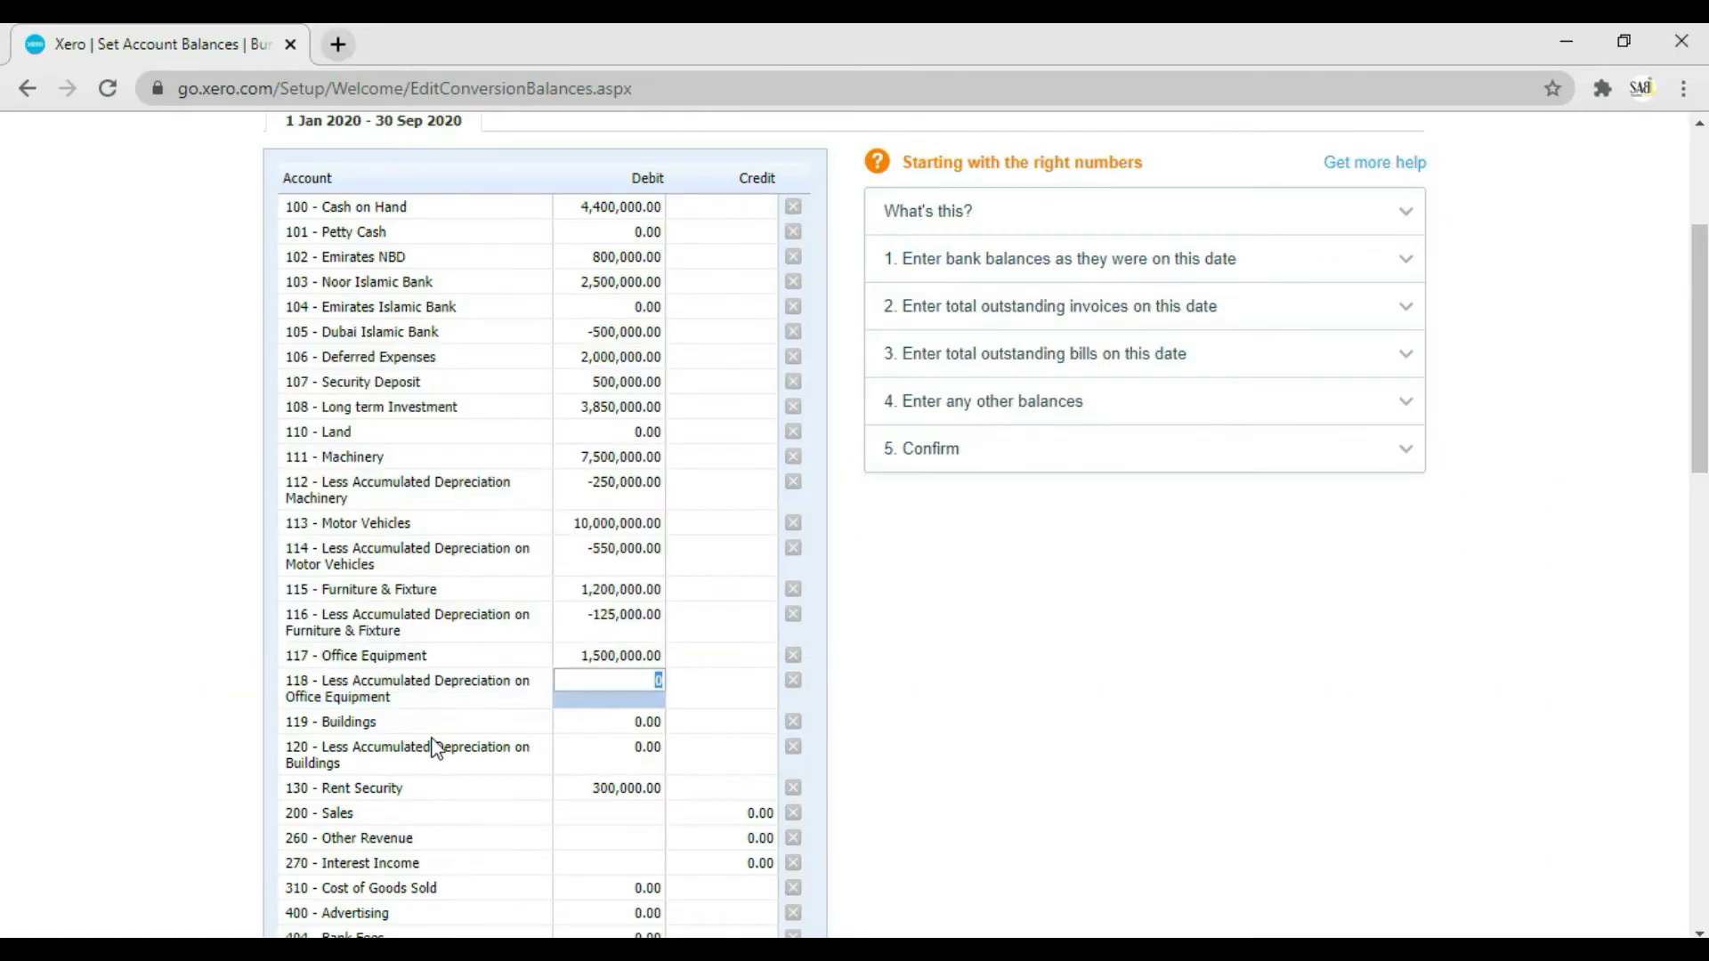
{"action": "type", "text": "-300,000"}
{"action": "key", "text": "Tab"}
- Enter the Buildings debit of 25,000,000 and its -250,000 accumulated depreciation
{"action": "key", "text": "alt+Tab"}
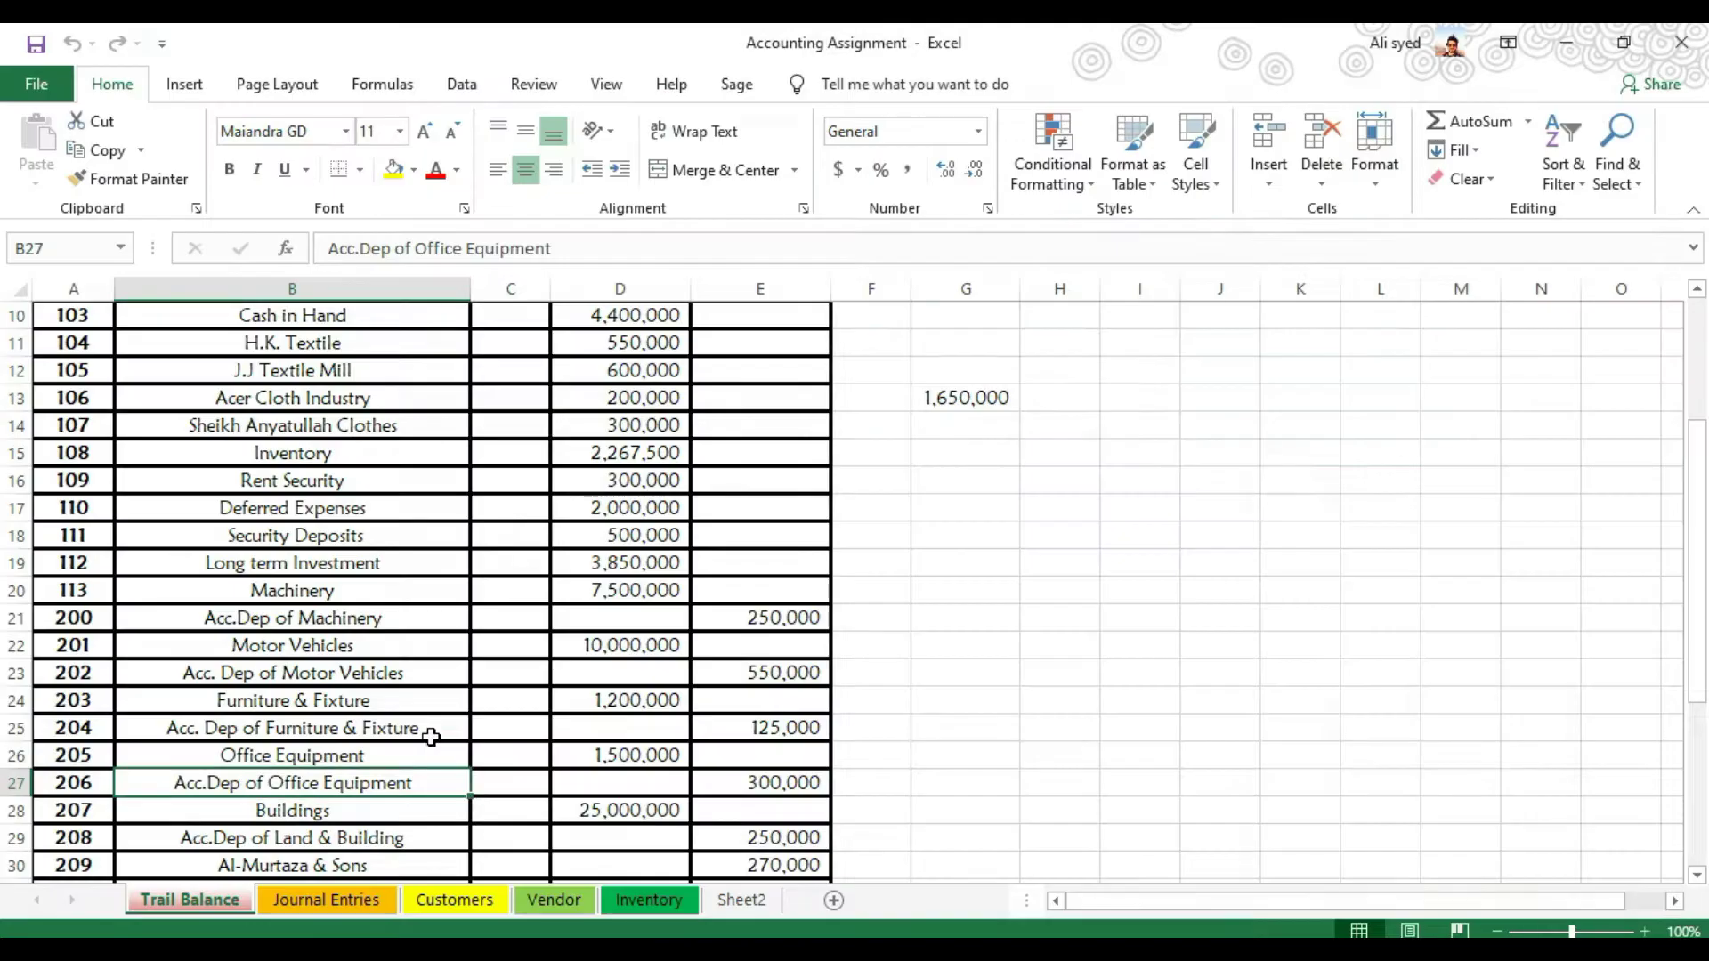
{"action": "scroll", "coordinate": [431, 735], "scroll_direction": "down", "scroll_amount": 1}
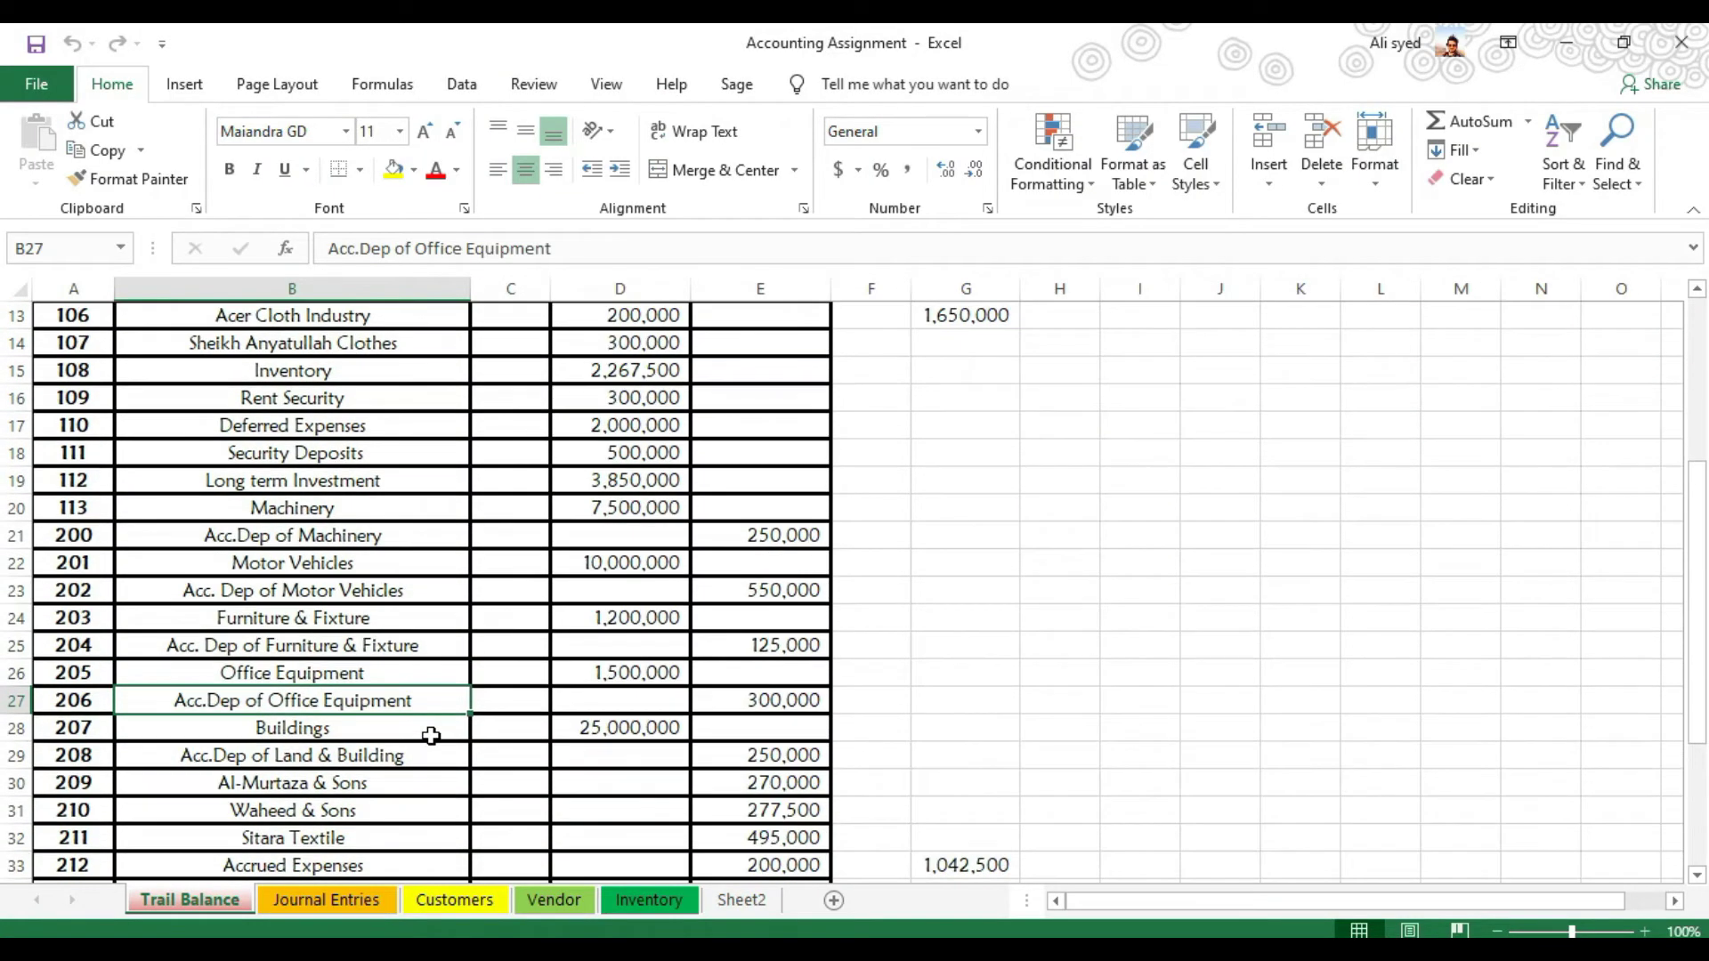
{"action": "left_click", "coordinate": [574, 728]}
{"action": "key", "text": "alt+Tab"}
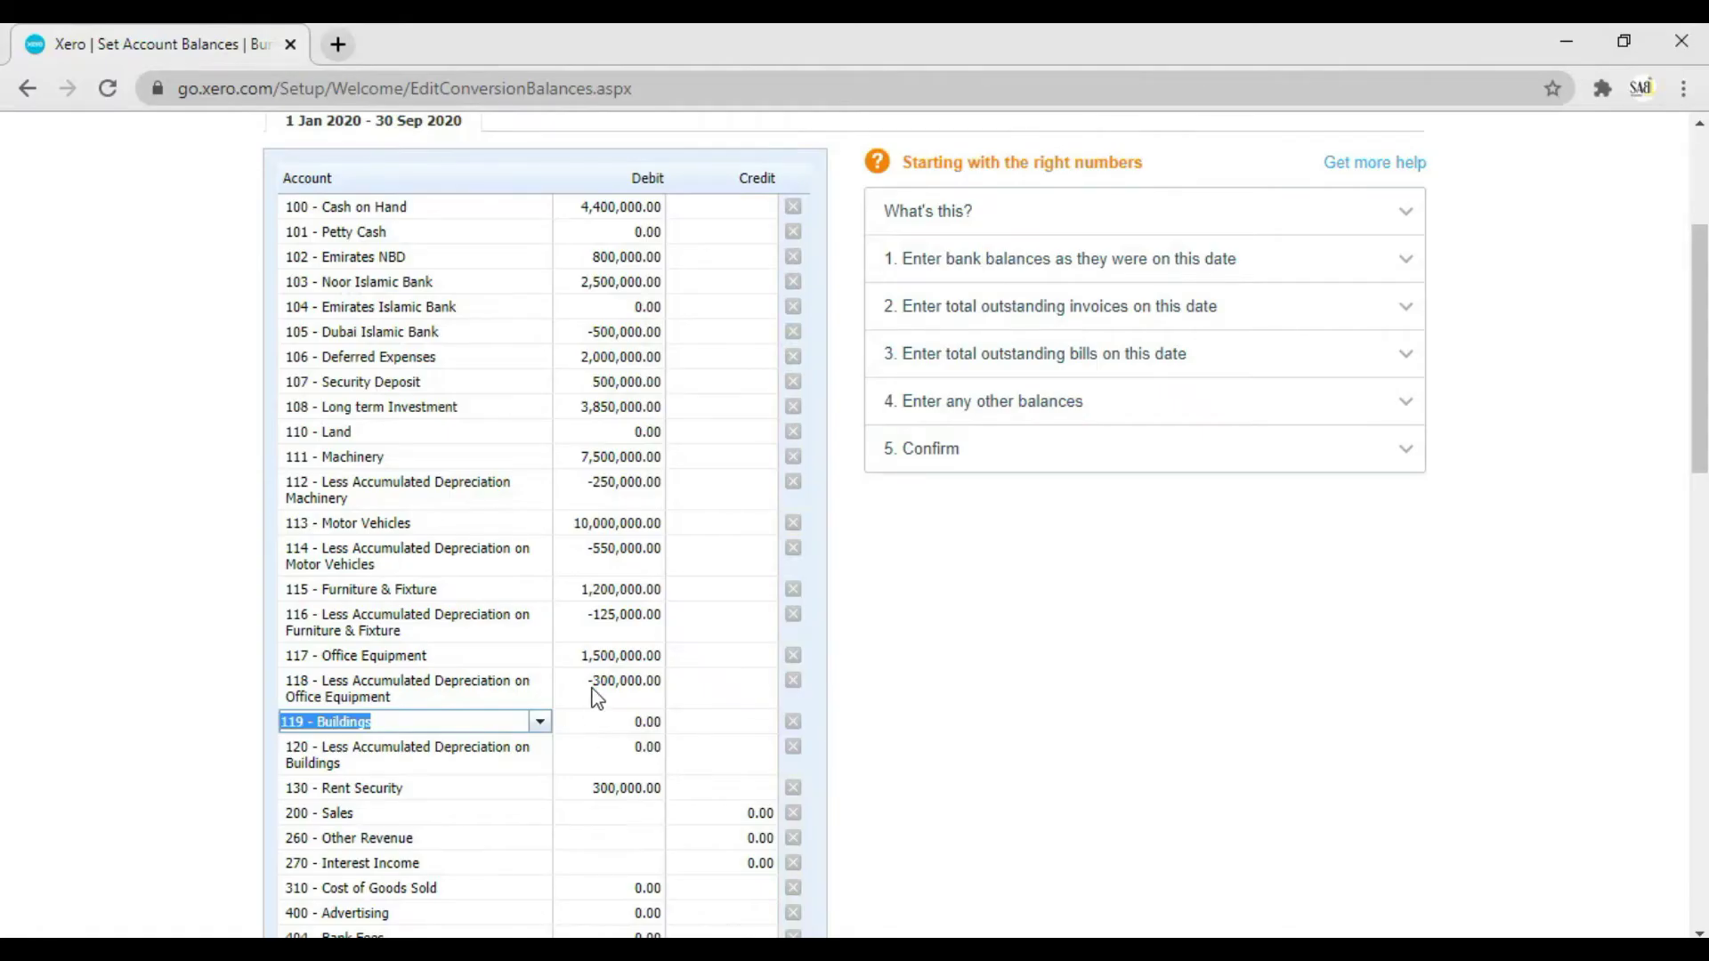
{"action": "key", "text": "Tab"}
{"action": "type", "text": "25000"}
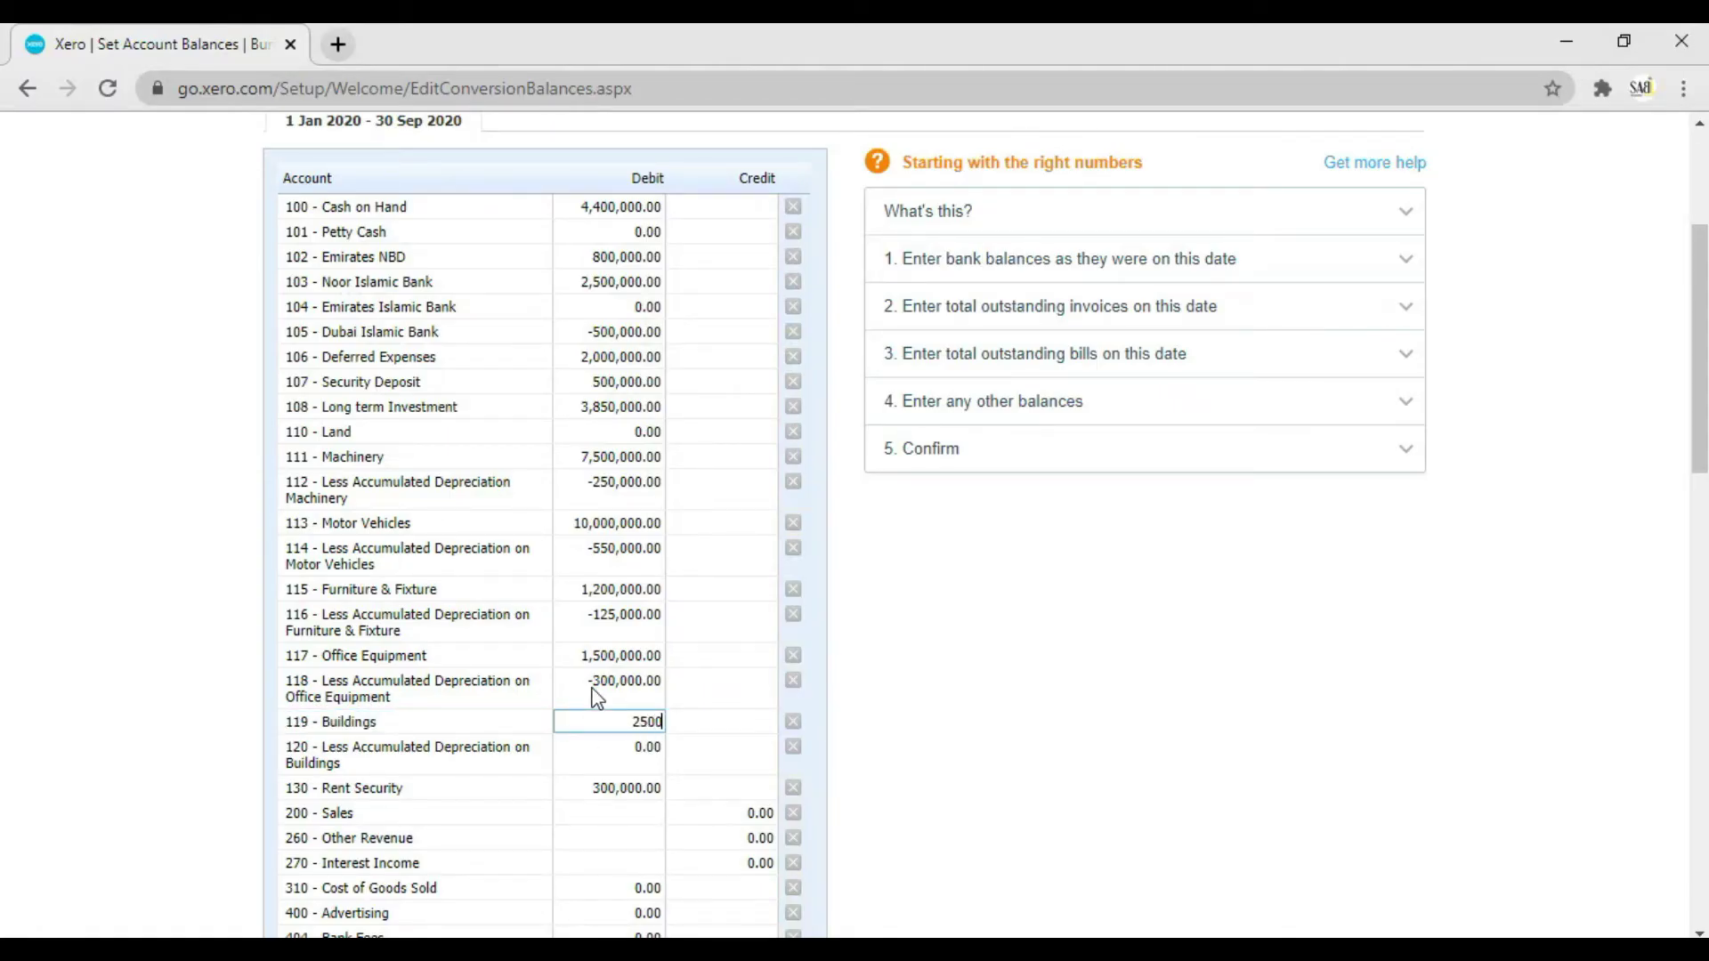
{"action": "type", "text": "000"}
{"action": "key", "text": "Tab"}
{"action": "key", "text": "Tab"}
{"action": "key", "text": "alt+Tab"}
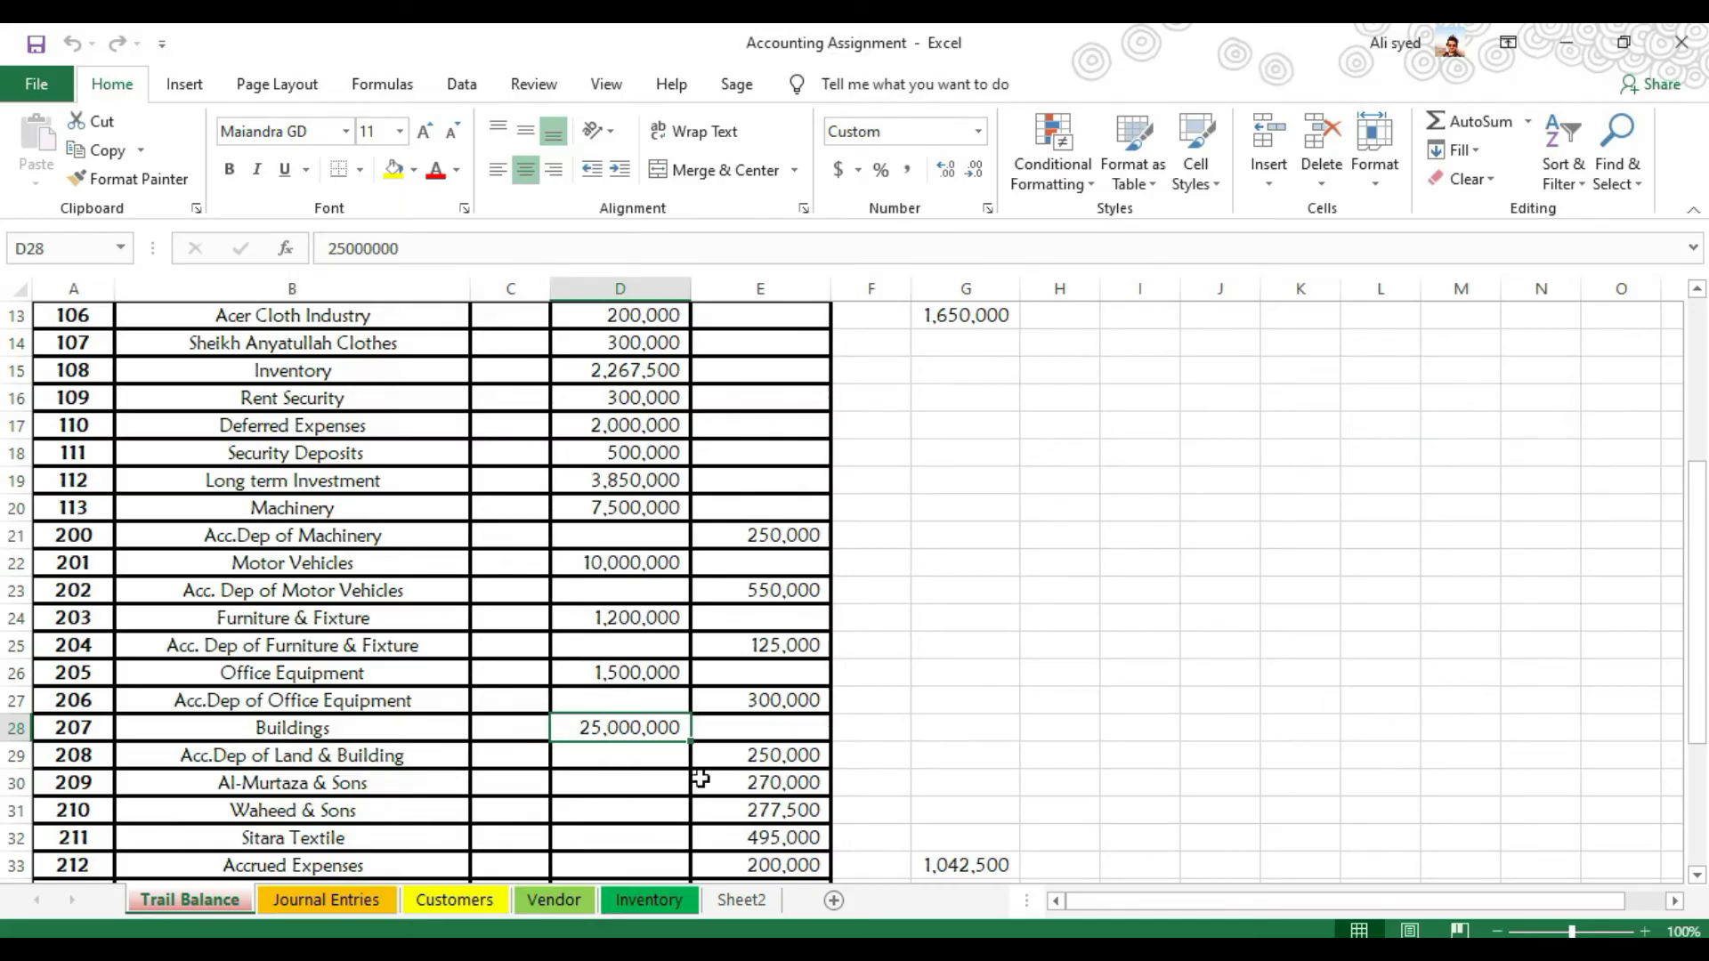
{"action": "key", "text": "alt+Tab"}
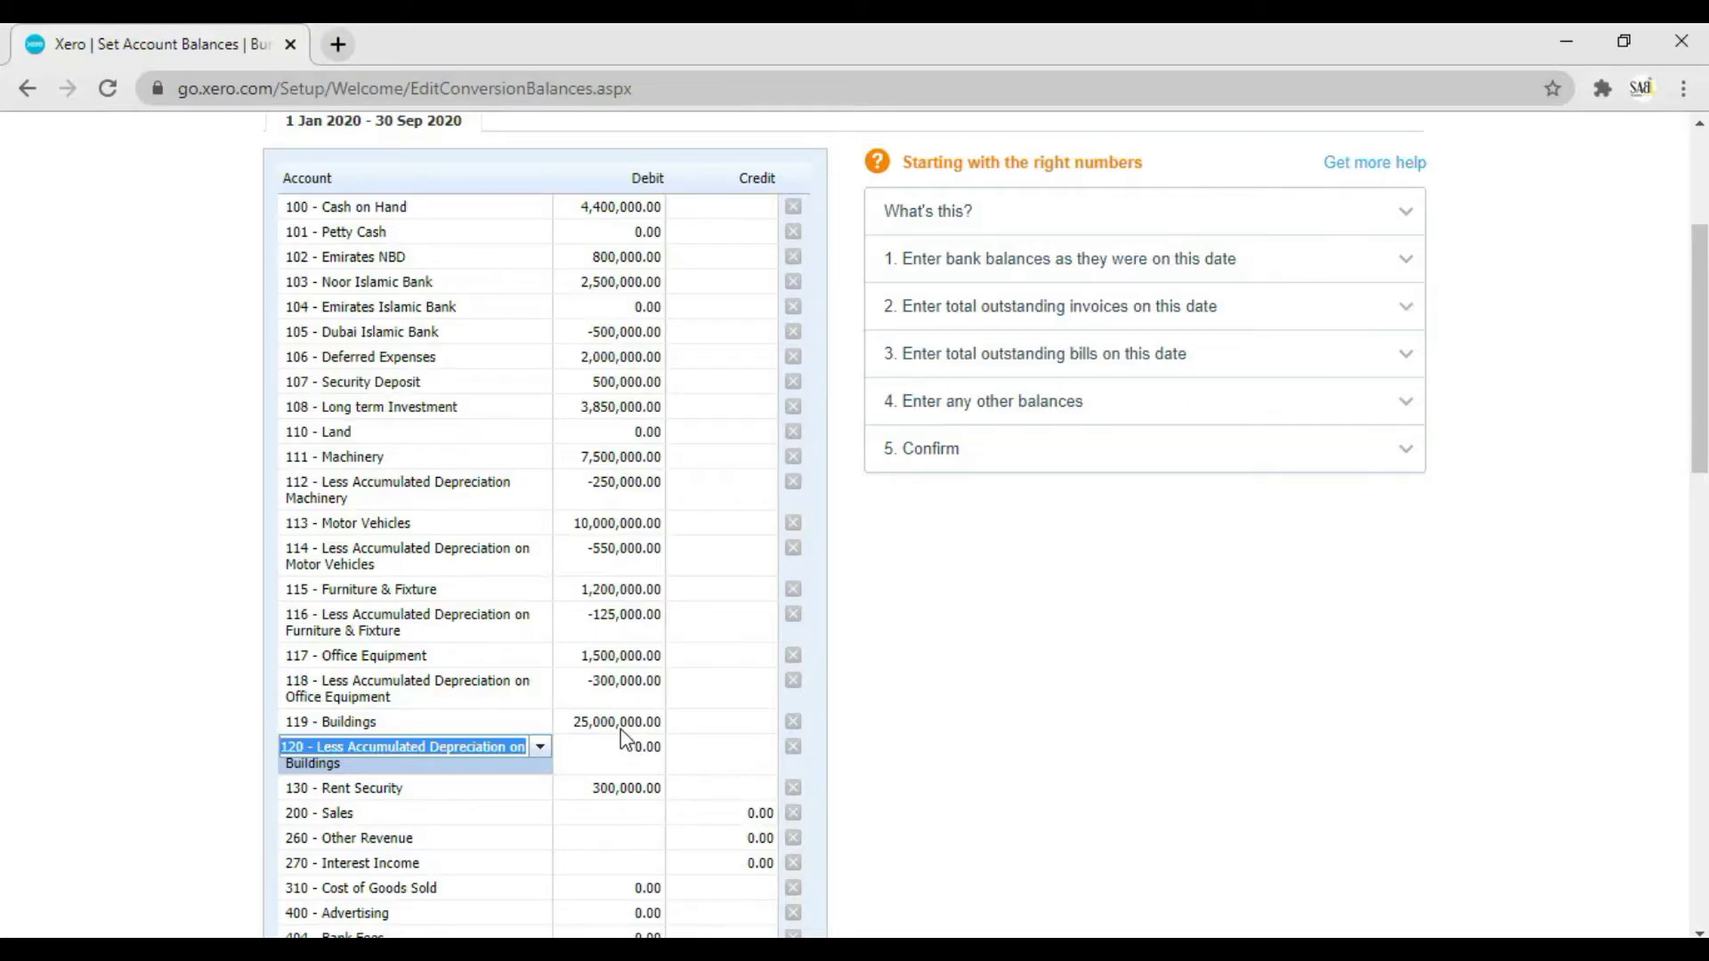
{"action": "left_click", "coordinate": [618, 746]}
{"action": "type", "text": "-250000"}
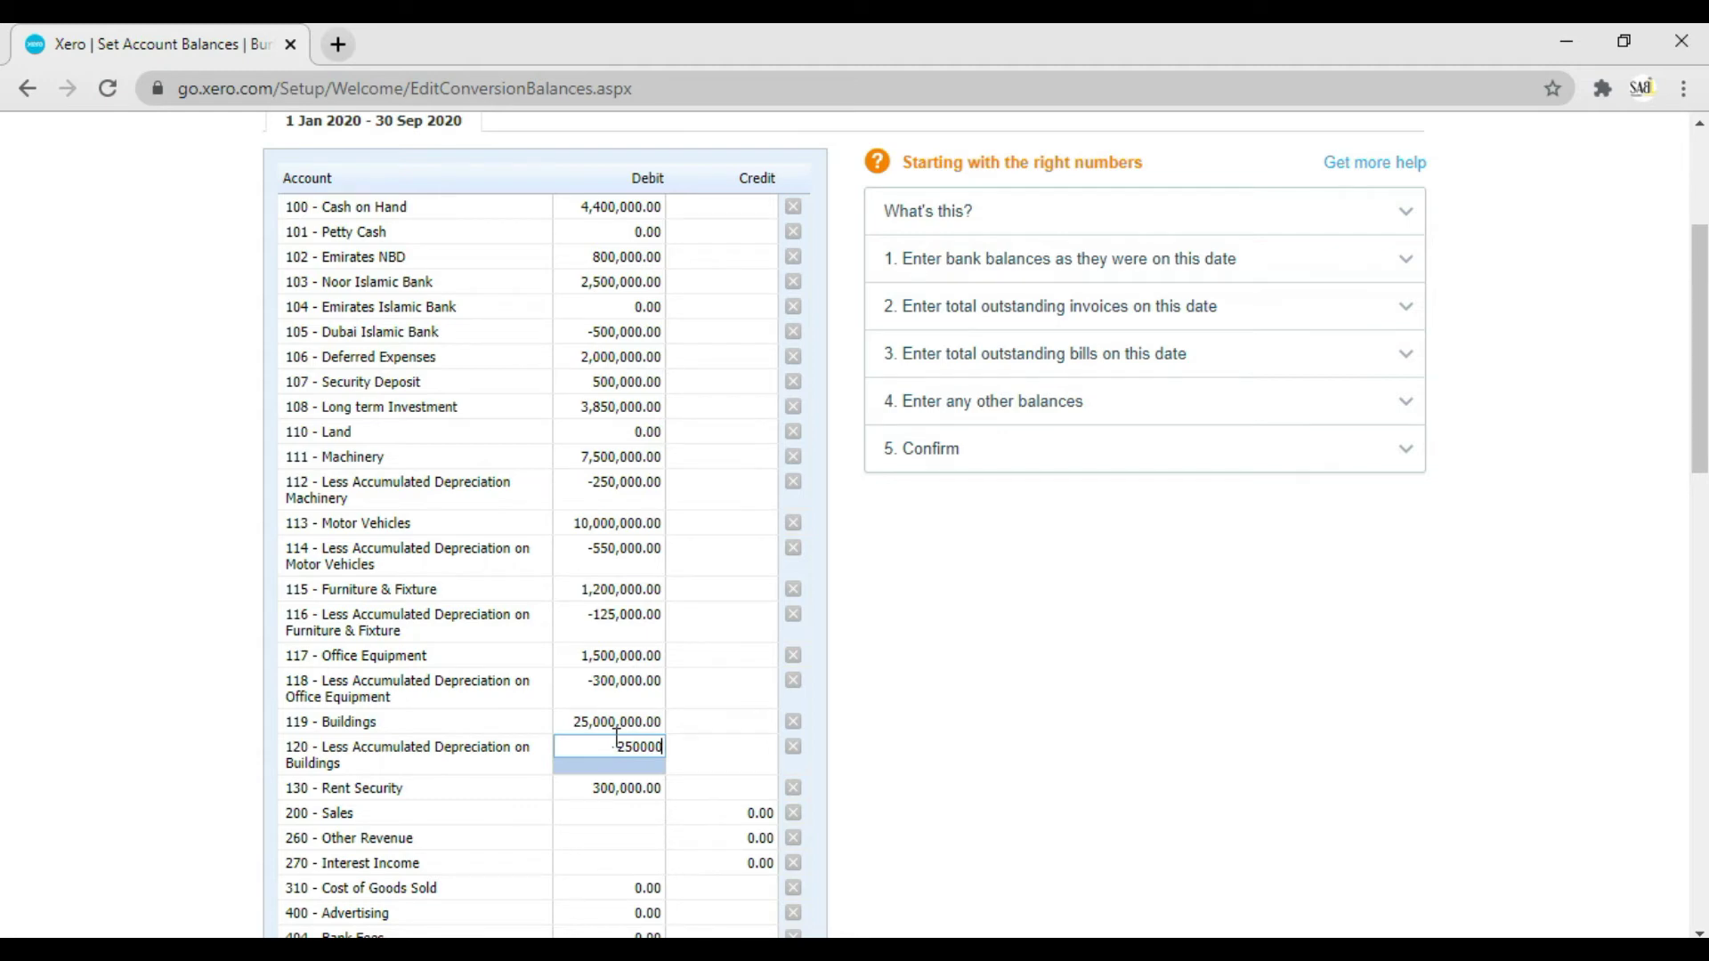
{"action": "key", "text": "Tab"}
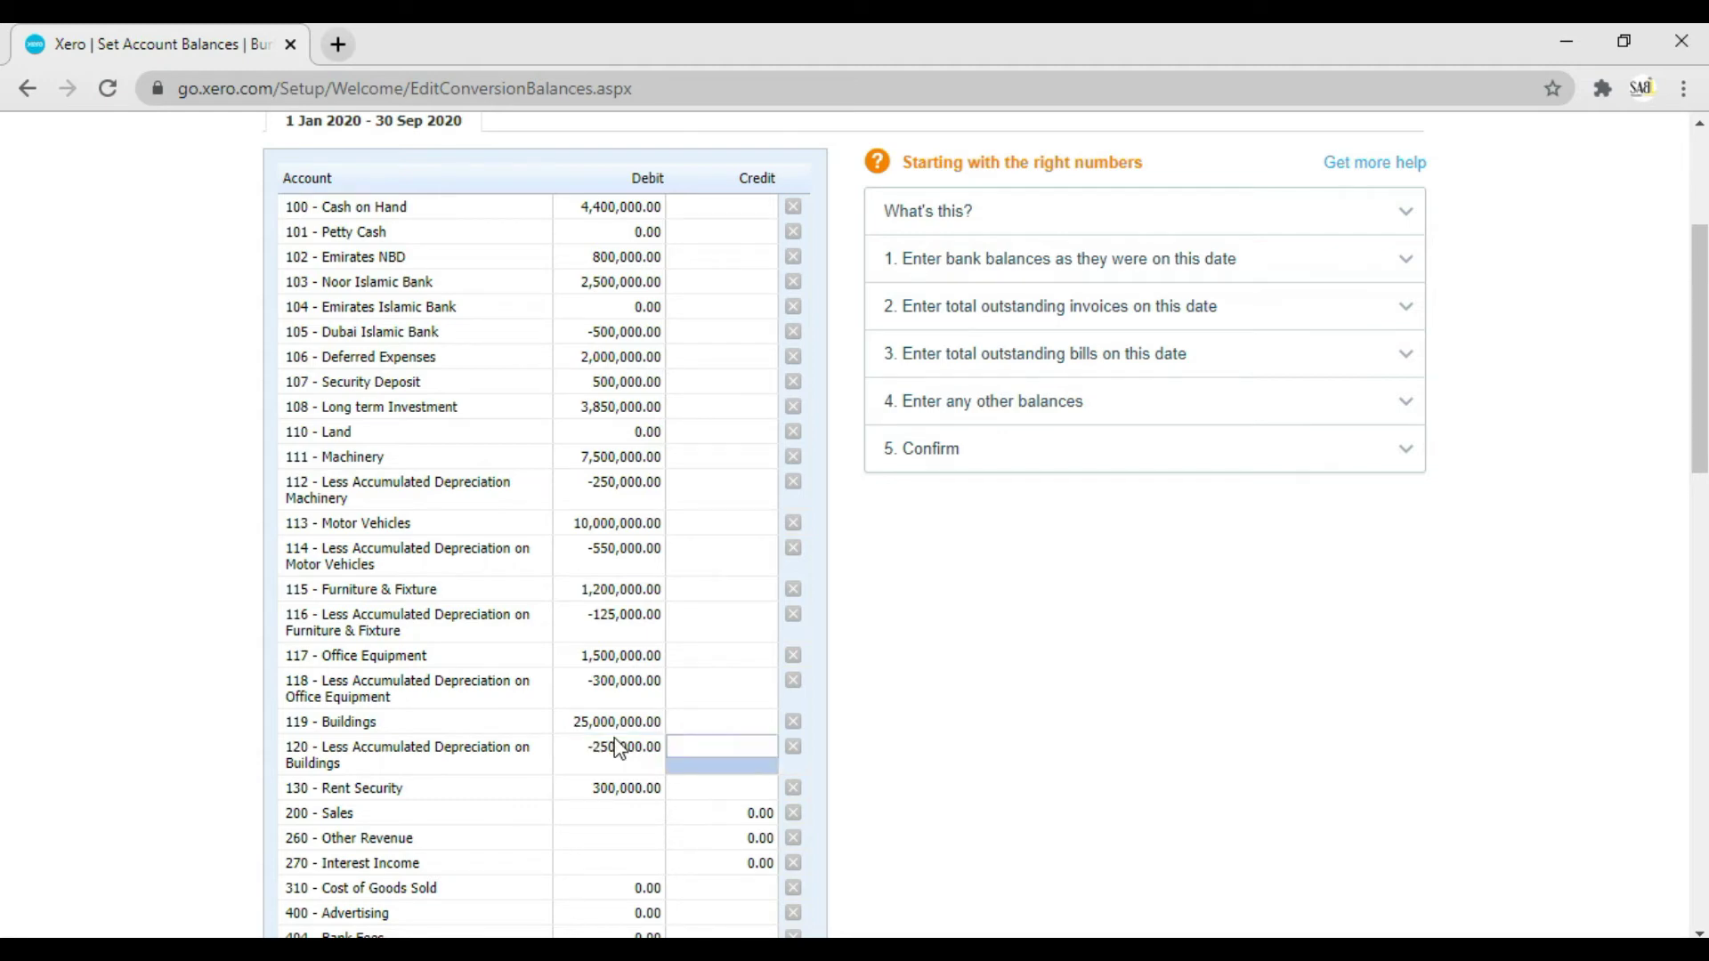
{"action": "key", "text": "Tab"}
- Scroll the Excel trial balance and highlight the next four accounts to enter
{"action": "scroll", "coordinate": [619, 740], "scroll_direction": "down", "scroll_amount": 1}
{"action": "key", "text": "alt+Tab"}
{"action": "scroll", "coordinate": [116, 763], "scroll_direction": "down", "scroll_amount": 1}
{"action": "left_click_drag", "start_coordinate": [417, 673], "coordinate": [417, 767]}
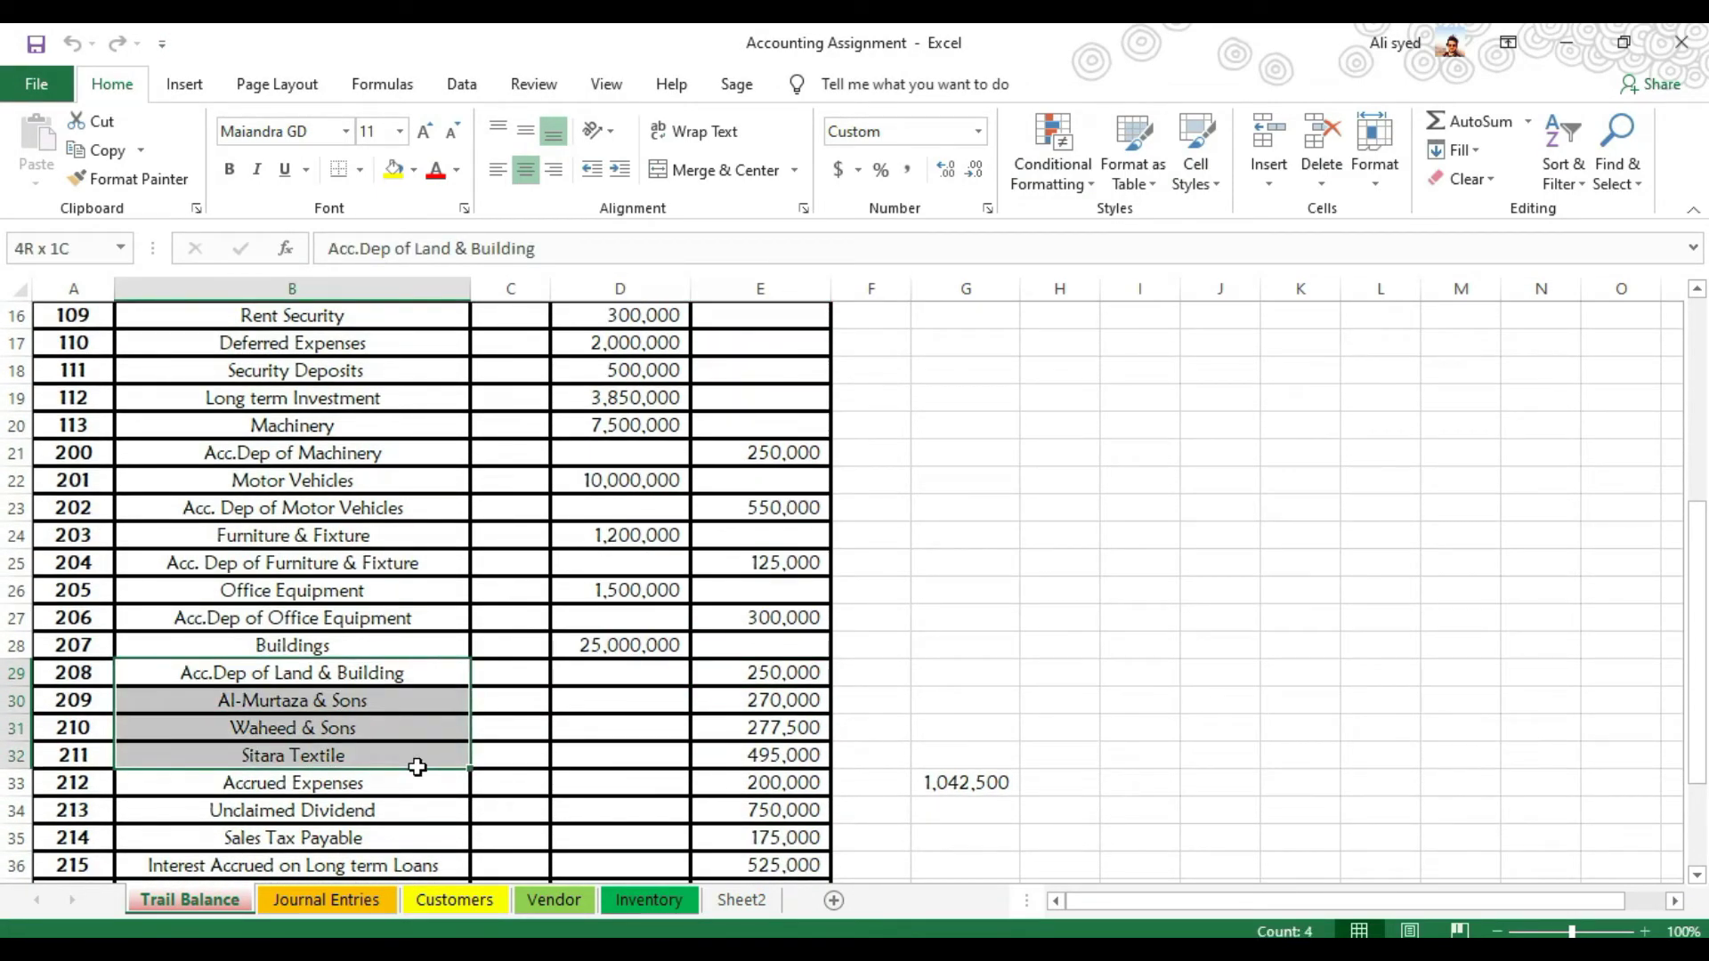
{"action": "left_click_drag", "start_coordinate": [418, 767], "coordinate": [417, 767]}
{"action": "left_click", "coordinate": [405, 705]}
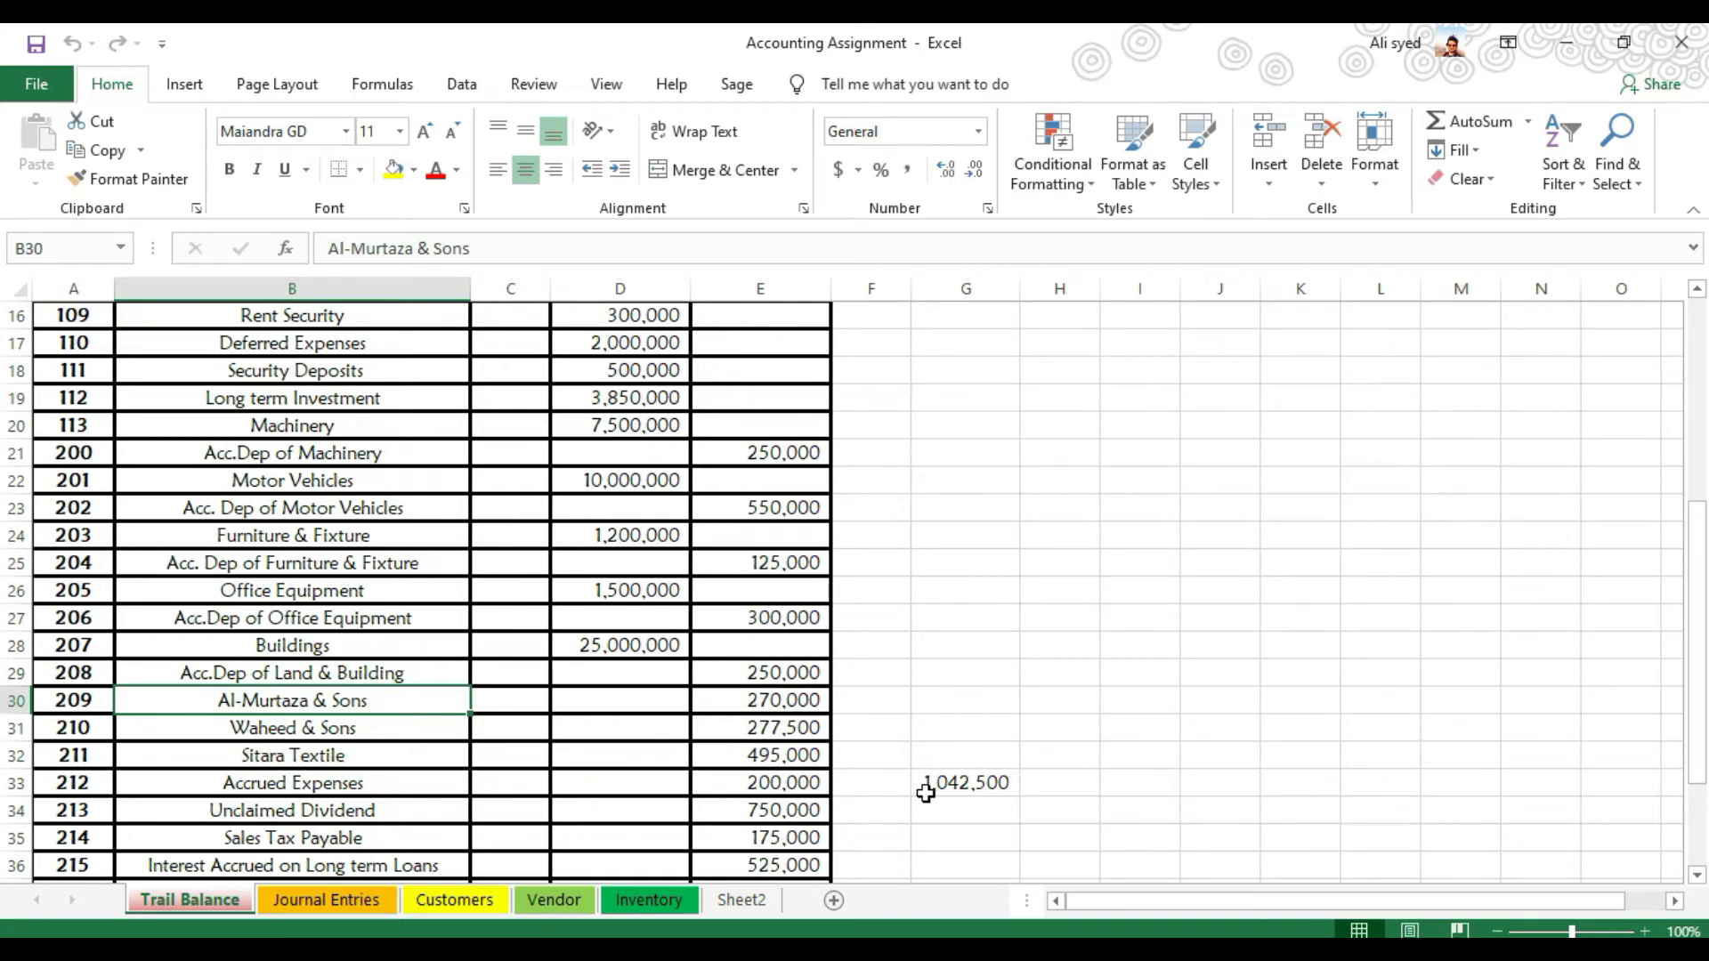
- Enter the Accounts Payable credit balance of 1,042,500
{"action": "key", "text": "alt+Tab"}
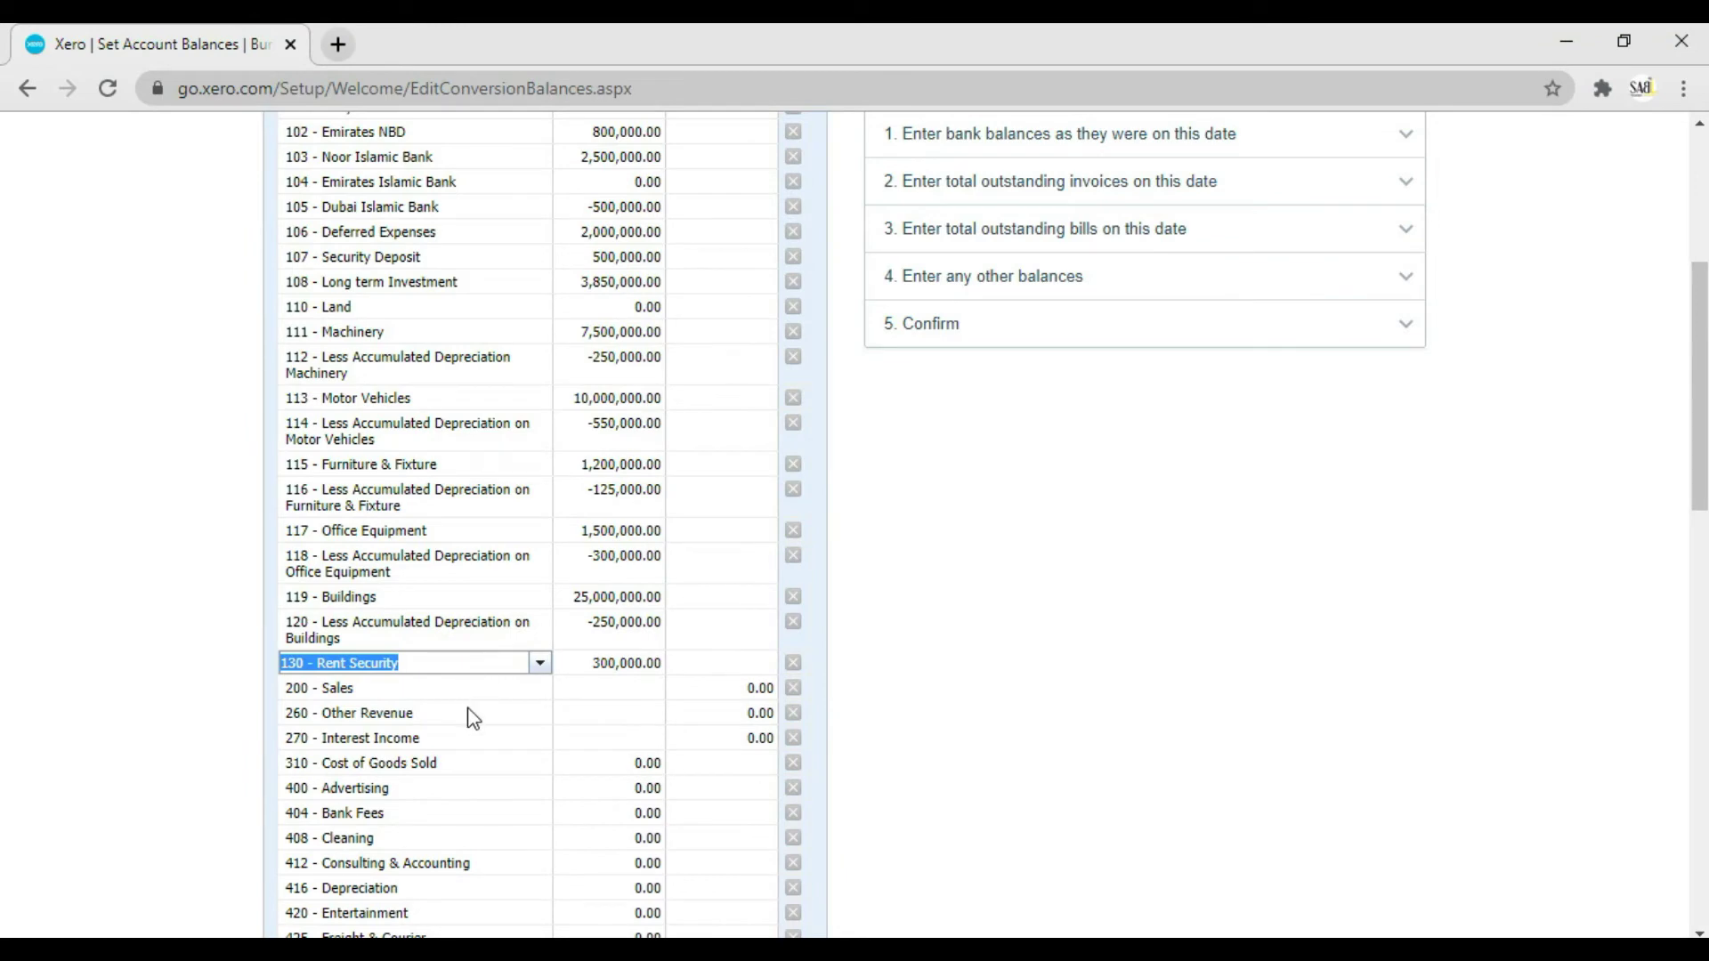
{"action": "scroll", "coordinate": [472, 717], "scroll_direction": "down", "scroll_amount": 3}
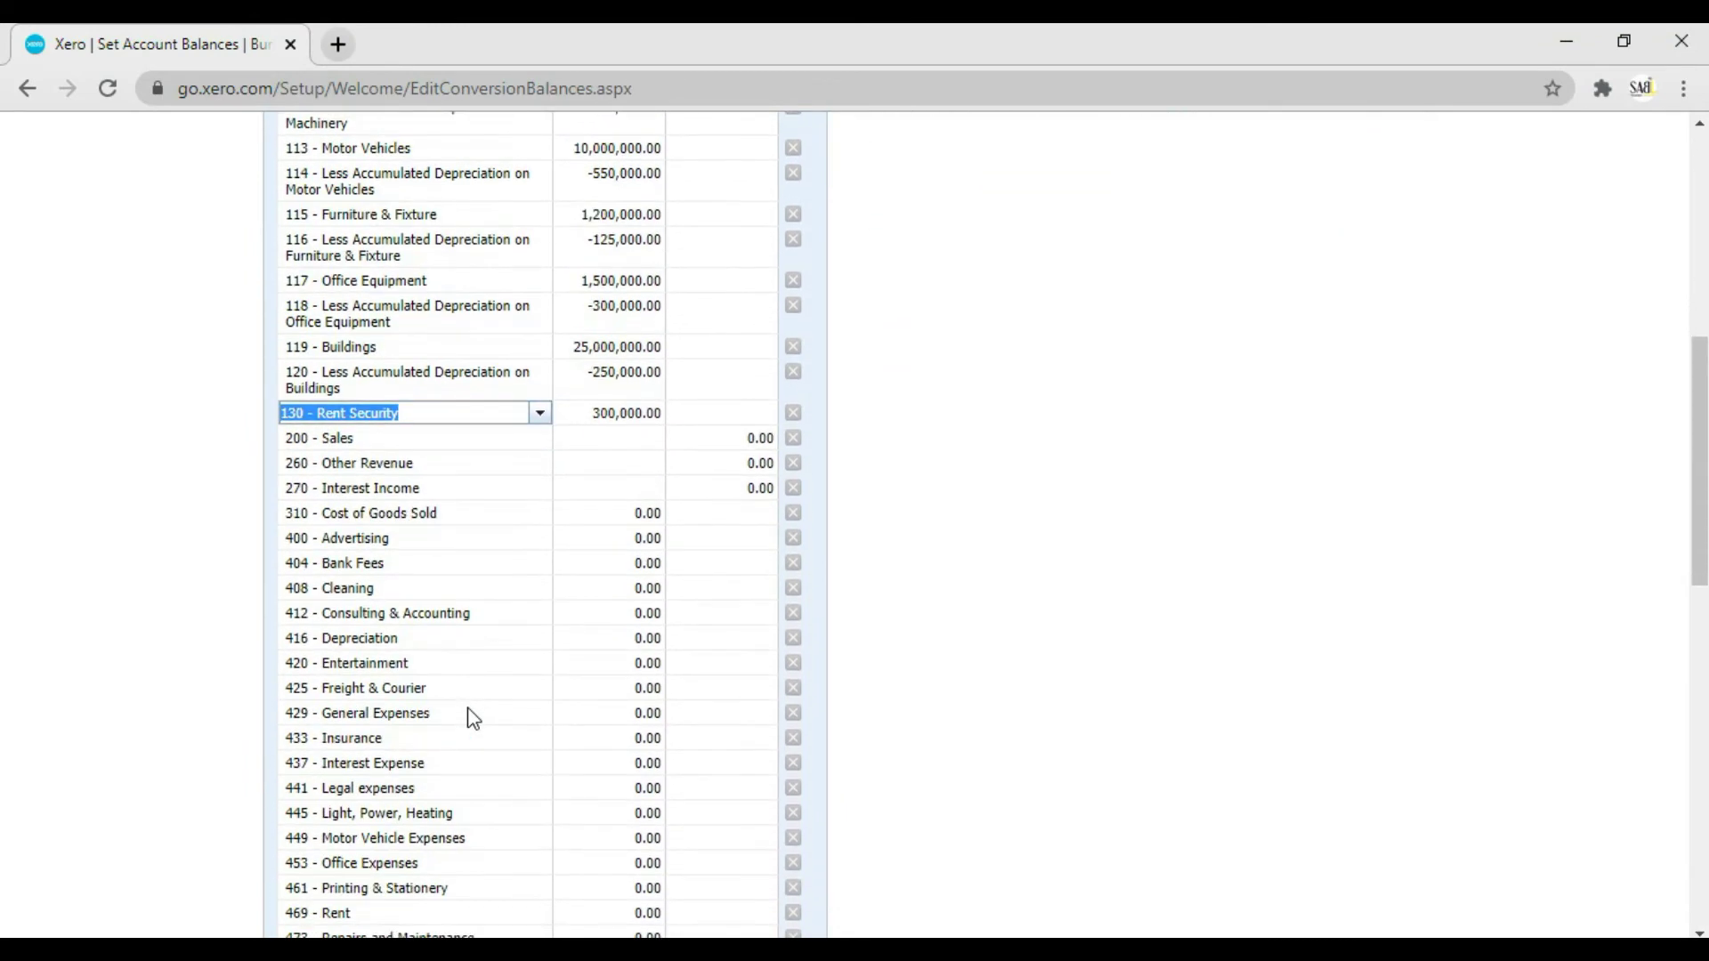
{"action": "key", "text": "alt+Tab"}
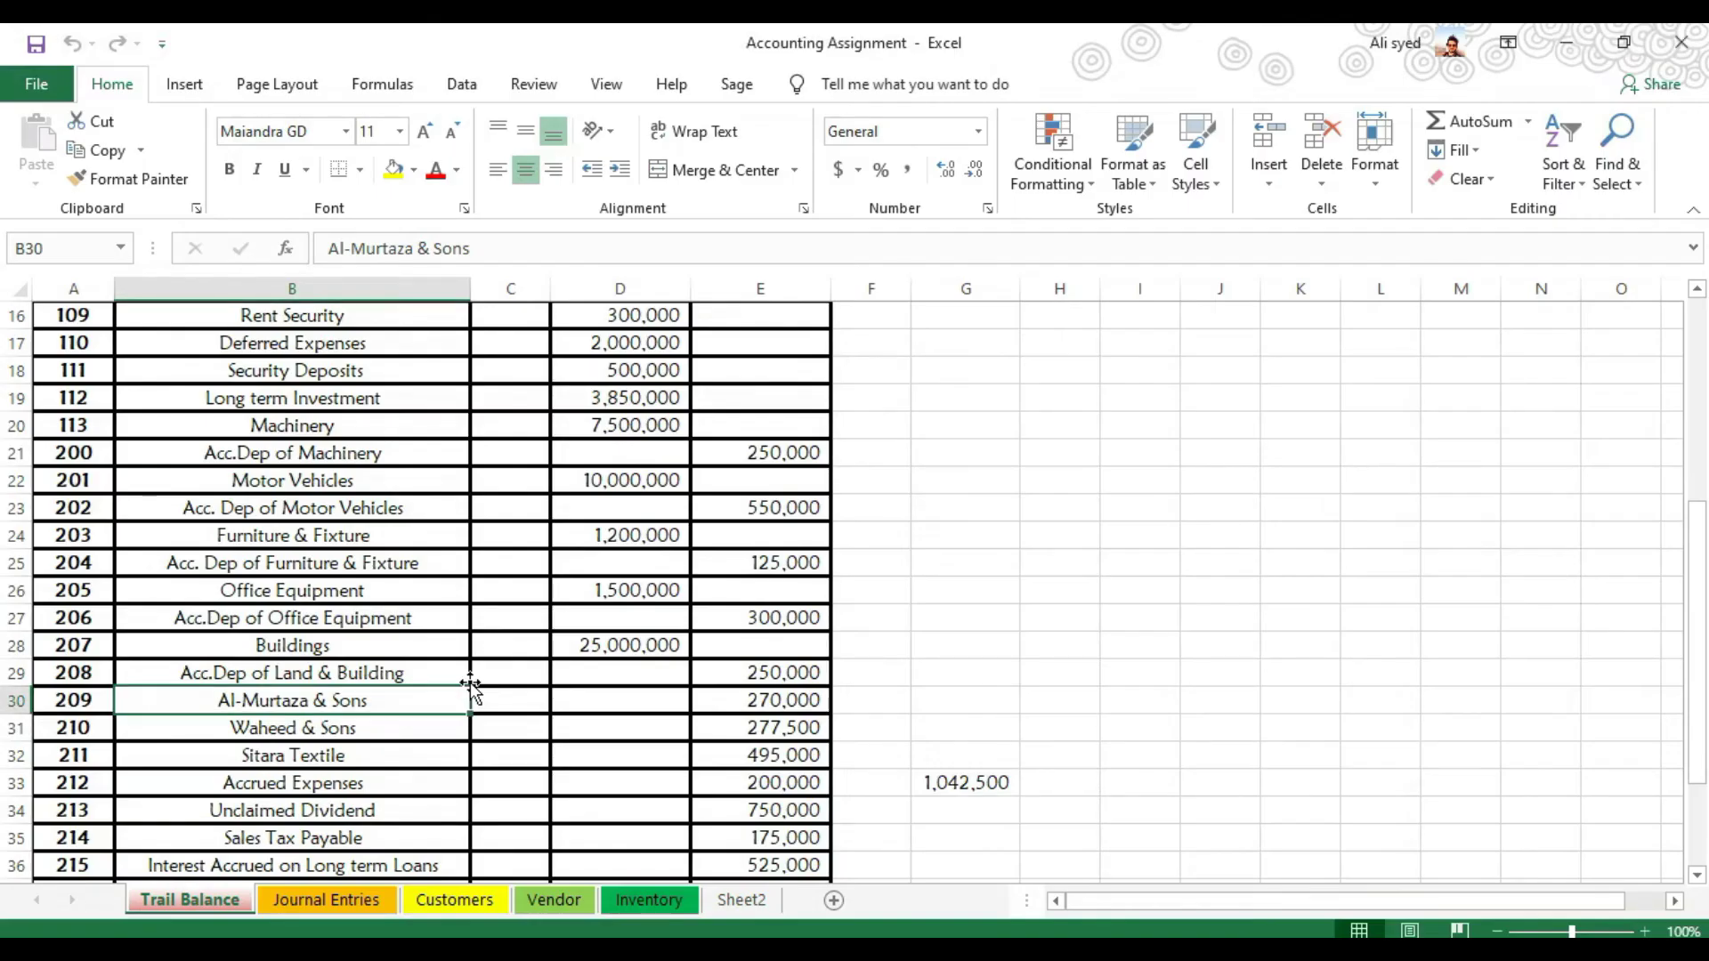
{"action": "key", "text": "alt+Tab"}
{"action": "scroll", "coordinate": [474, 689], "scroll_direction": "down", "scroll_amount": 4}
{"action": "scroll", "coordinate": [471, 690], "scroll_direction": "down", "scroll_amount": 2}
{"action": "scroll", "coordinate": [438, 690], "scroll_direction": "down", "scroll_amount": 3}
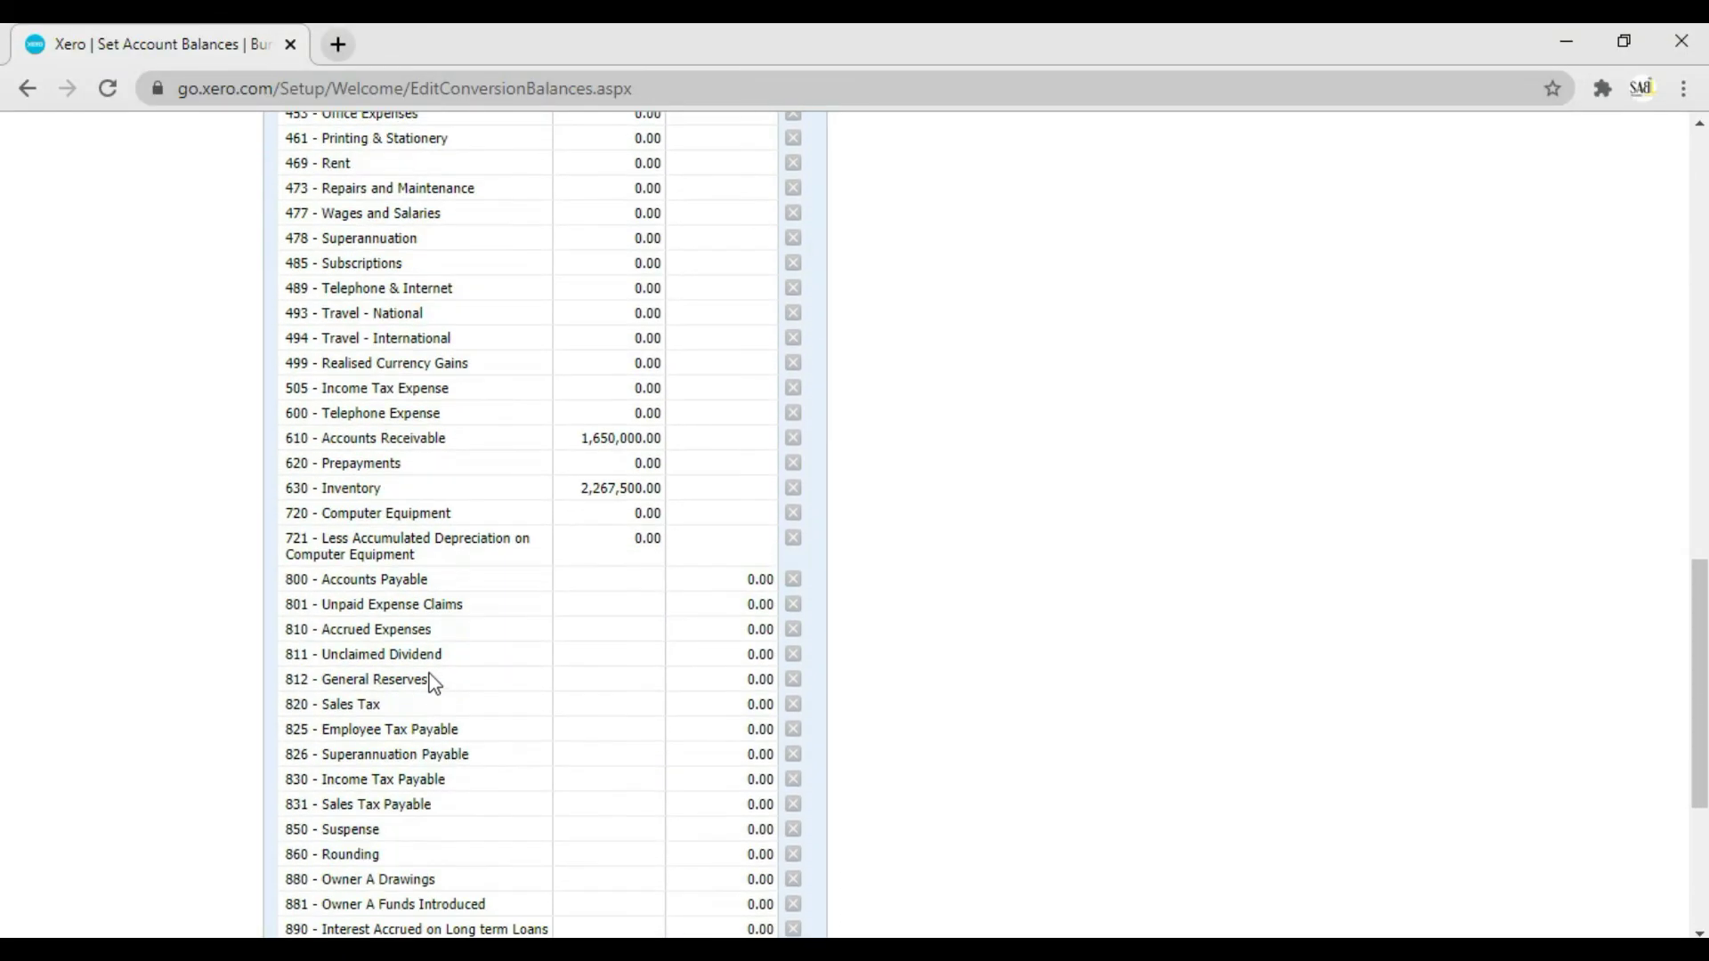
{"action": "scroll", "coordinate": [439, 599], "scroll_direction": "up", "scroll_amount": 2}
{"action": "left_click", "coordinate": [736, 706]}
{"action": "type", "text": "1,042,"}
{"action": "type", "text": "500"}
{"action": "key", "text": "Tab"}
- Enter the Accrued Expenses credit balance of 200,000 from the trial balance
{"action": "key", "text": "alt+Tab"}
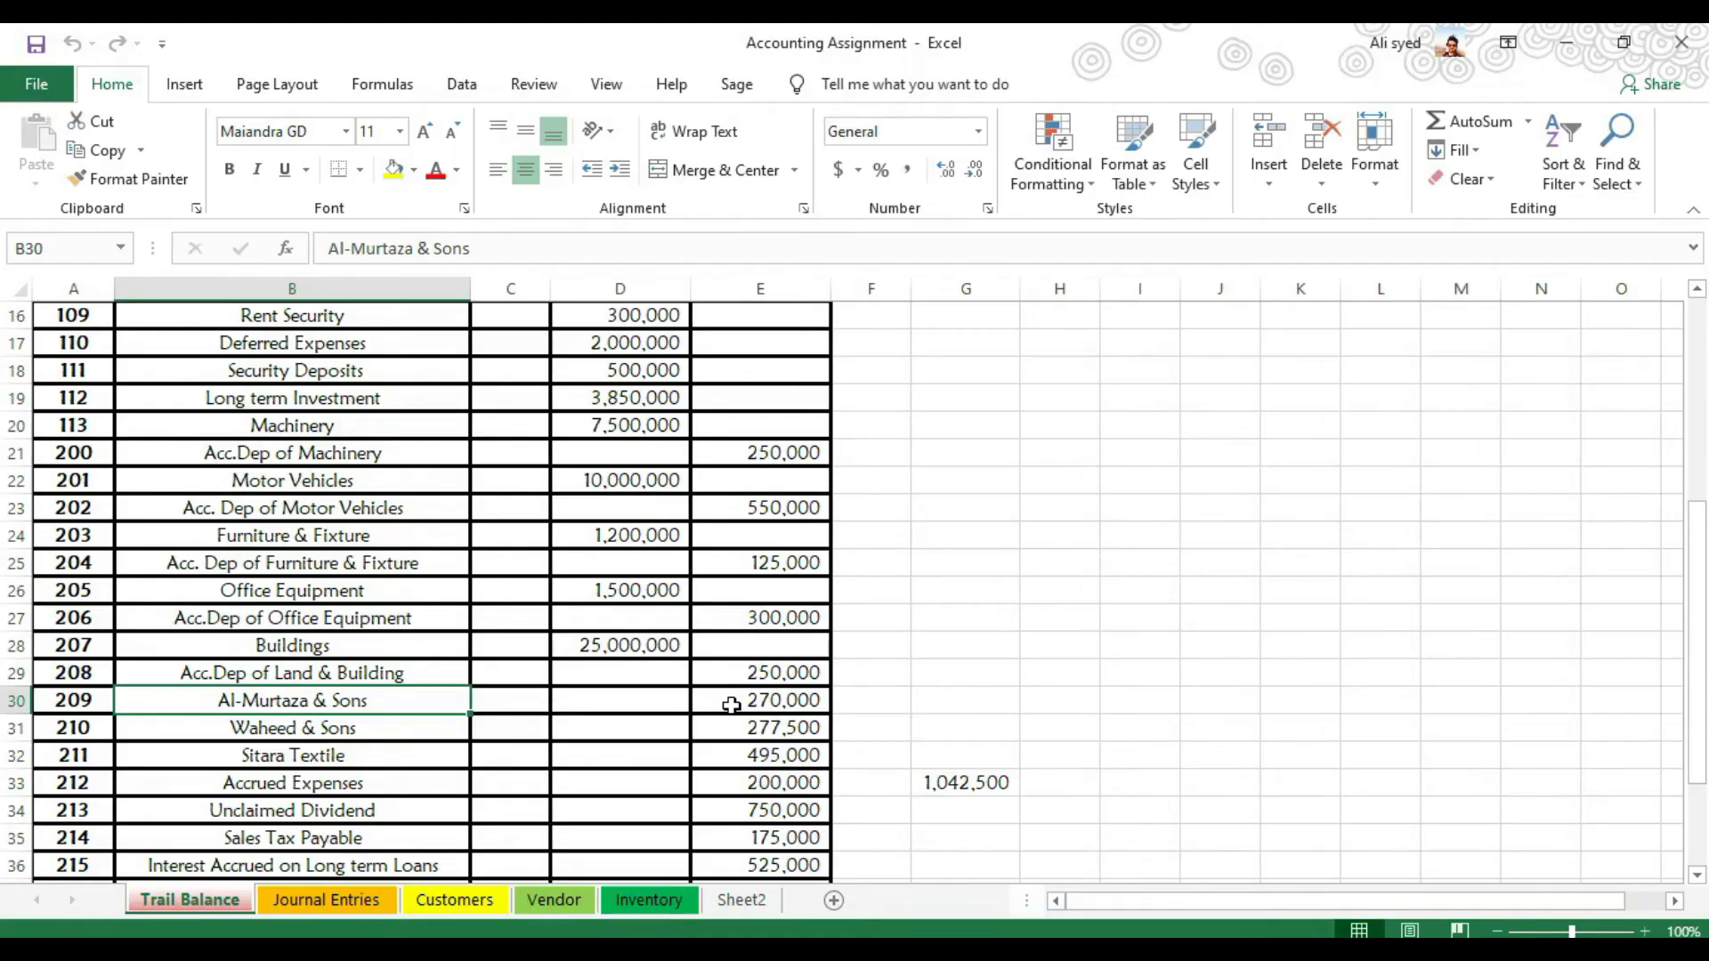
{"action": "key", "text": "alt+Tab"}
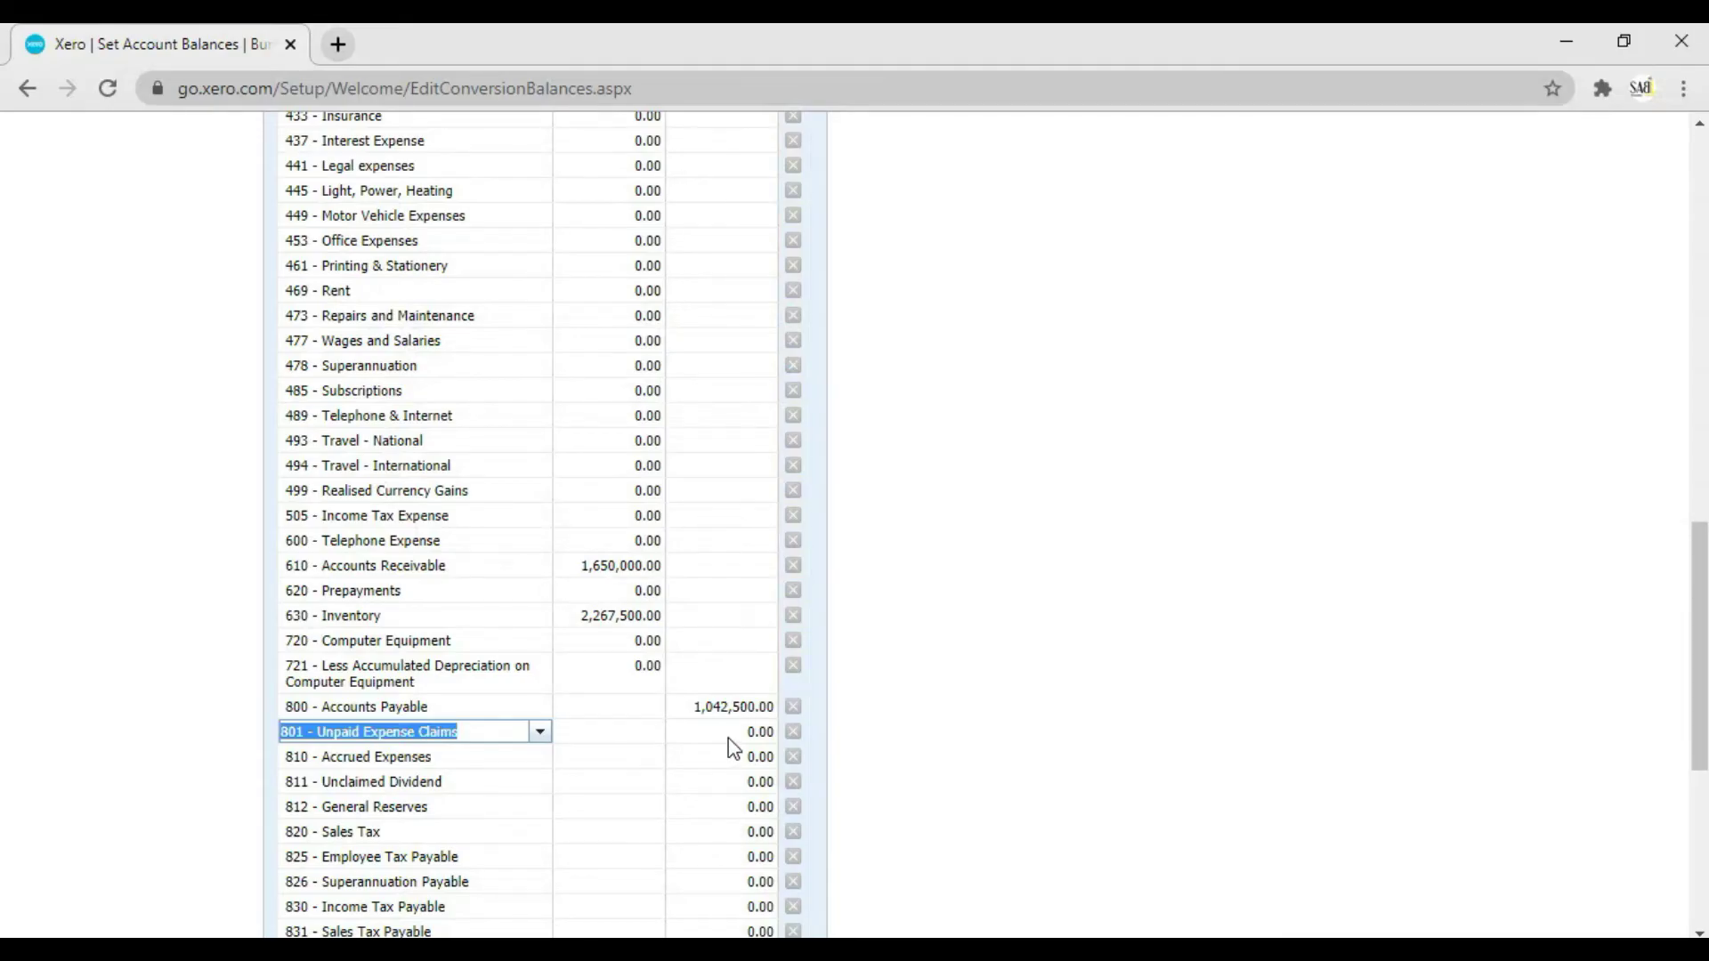
{"action": "key", "text": "alt+Tab"}
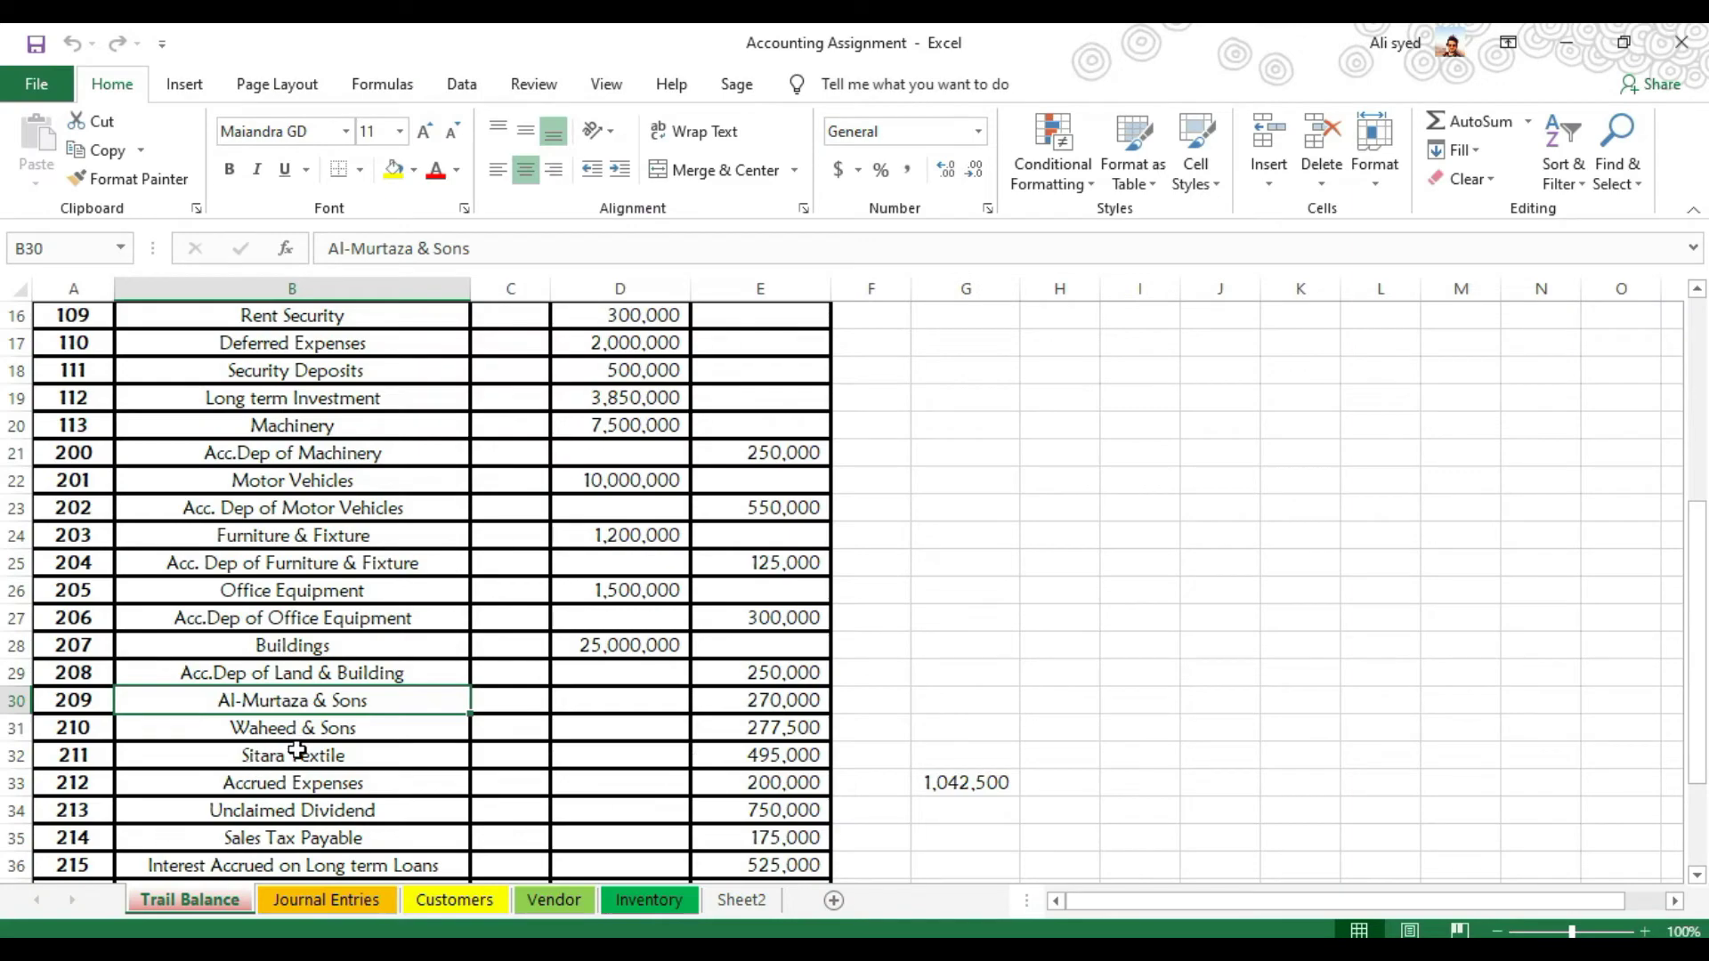
{"action": "left_click", "coordinate": [339, 780]}
{"action": "key", "text": "alt+Tab"}
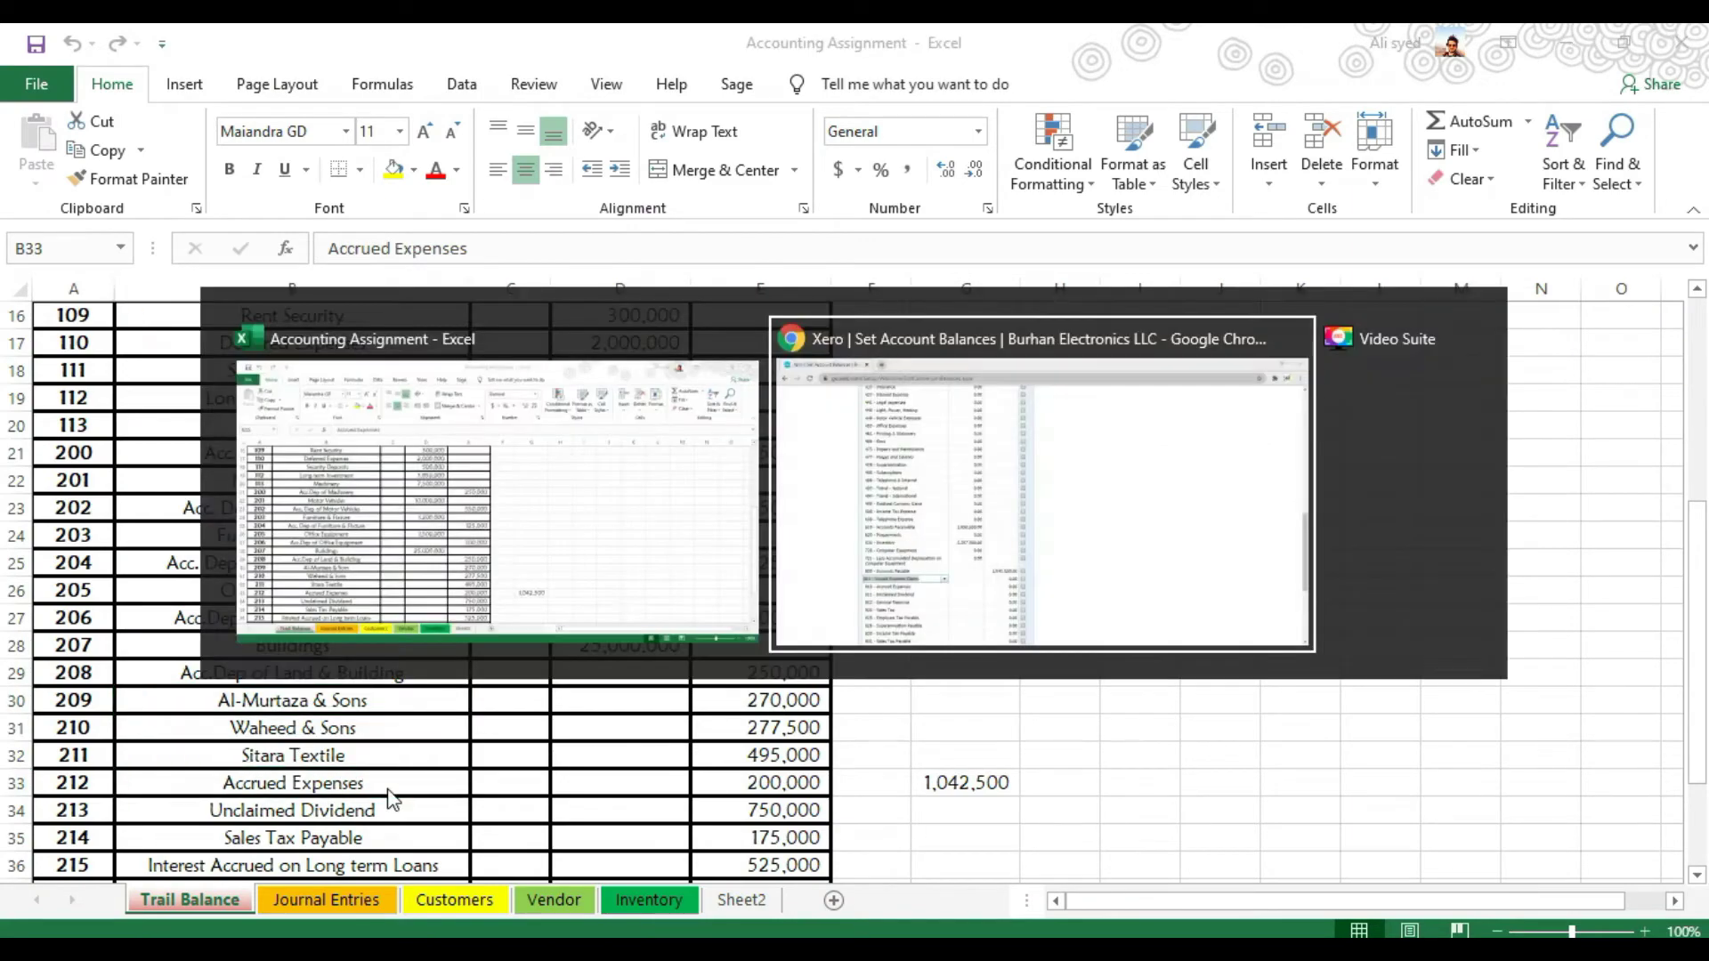
{"action": "left_click", "coordinate": [700, 757]}
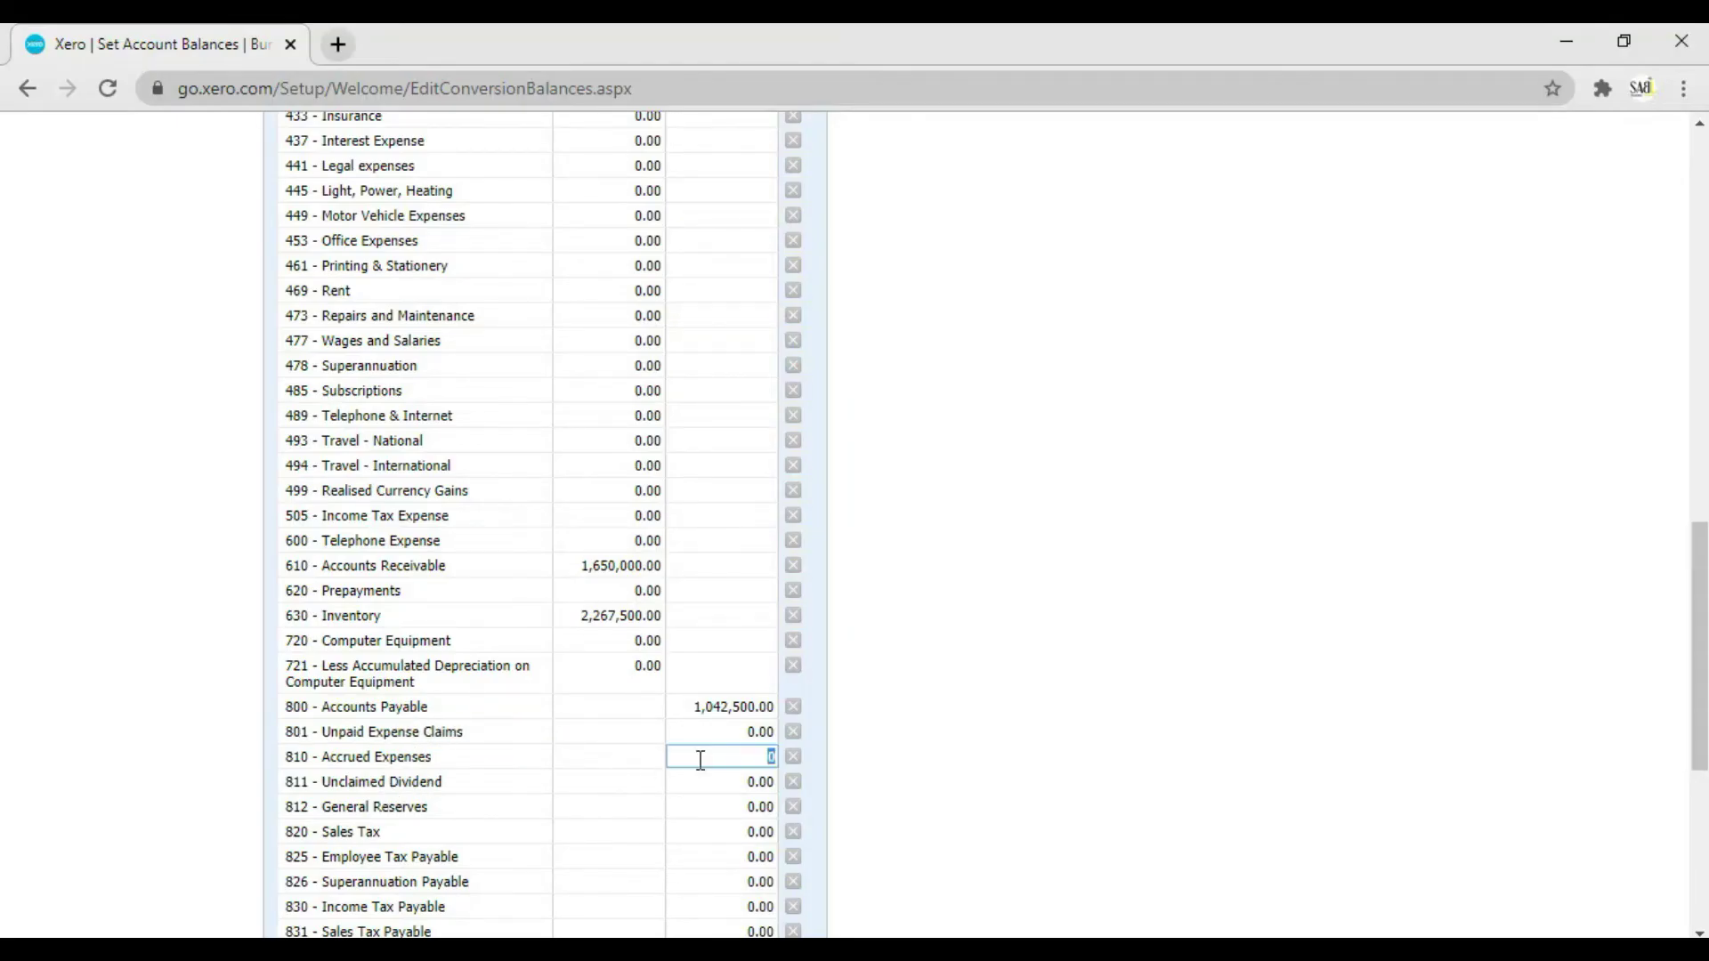
{"action": "type", "text": "200000"}
{"action": "key", "text": "Tab"}
- Enter the Unclaimed Dividend credit balance of 750,000
{"action": "key", "text": "alt+Tab"}
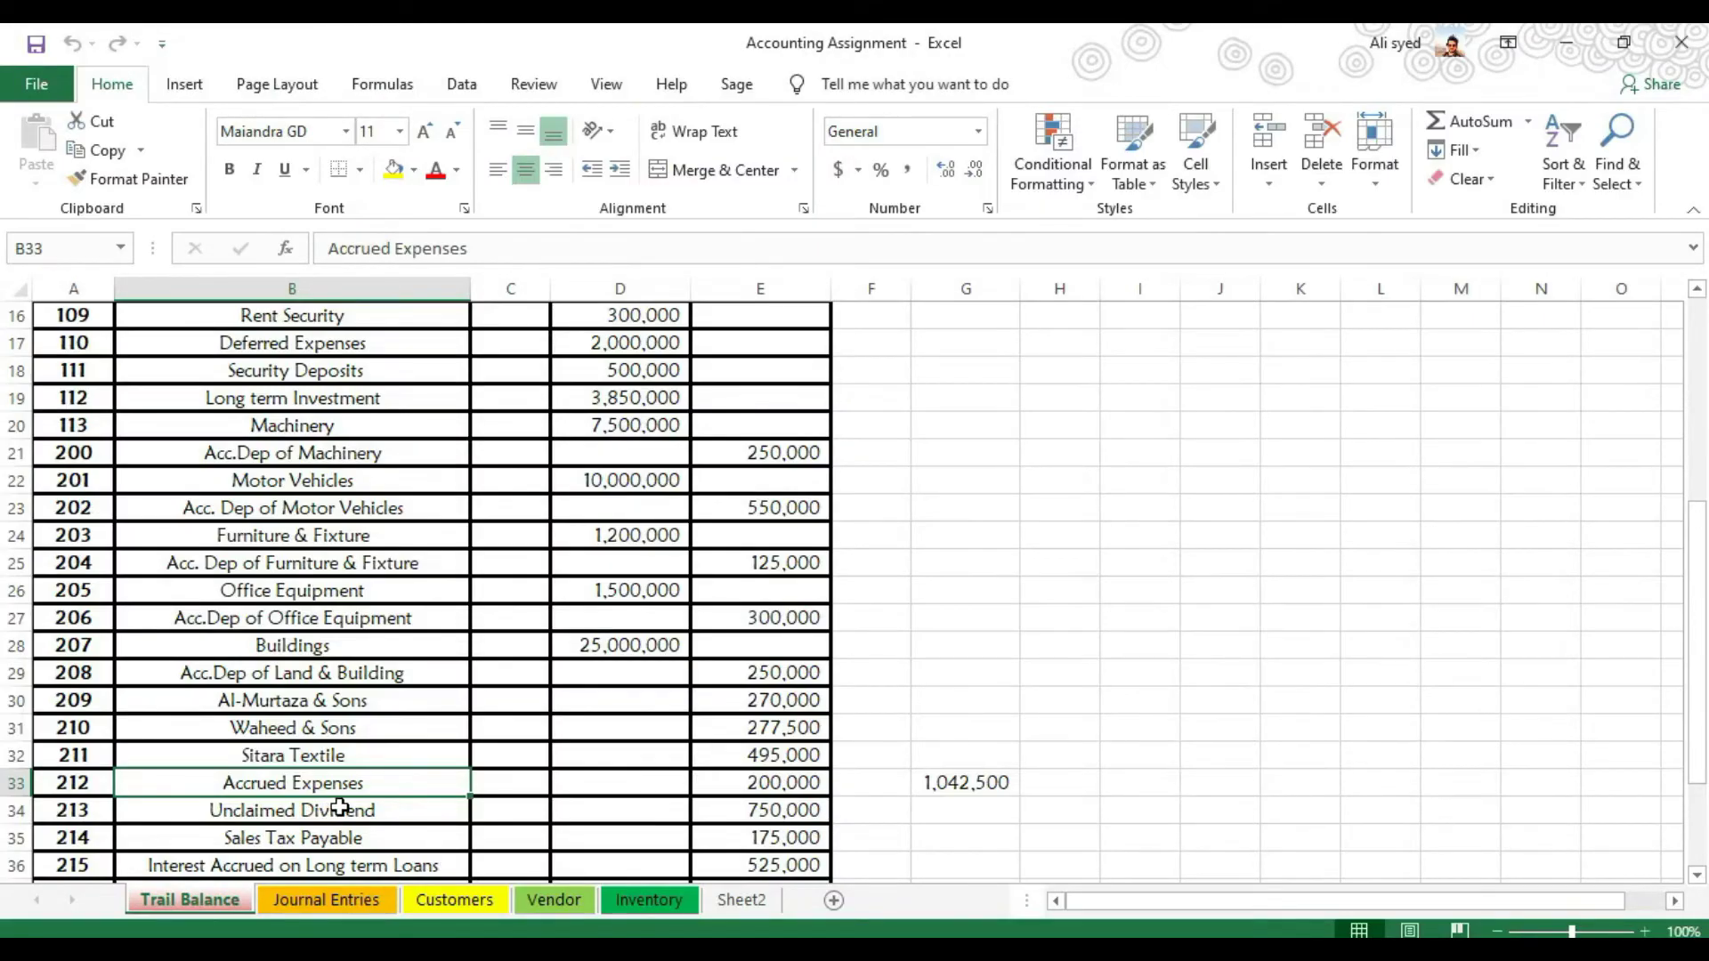
{"action": "left_click", "coordinate": [345, 808]}
{"action": "key", "text": "alt+Tab"}
{"action": "key", "text": "Tab"}
{"action": "key", "text": "Tab"}
{"action": "type", "text": "750,000"}
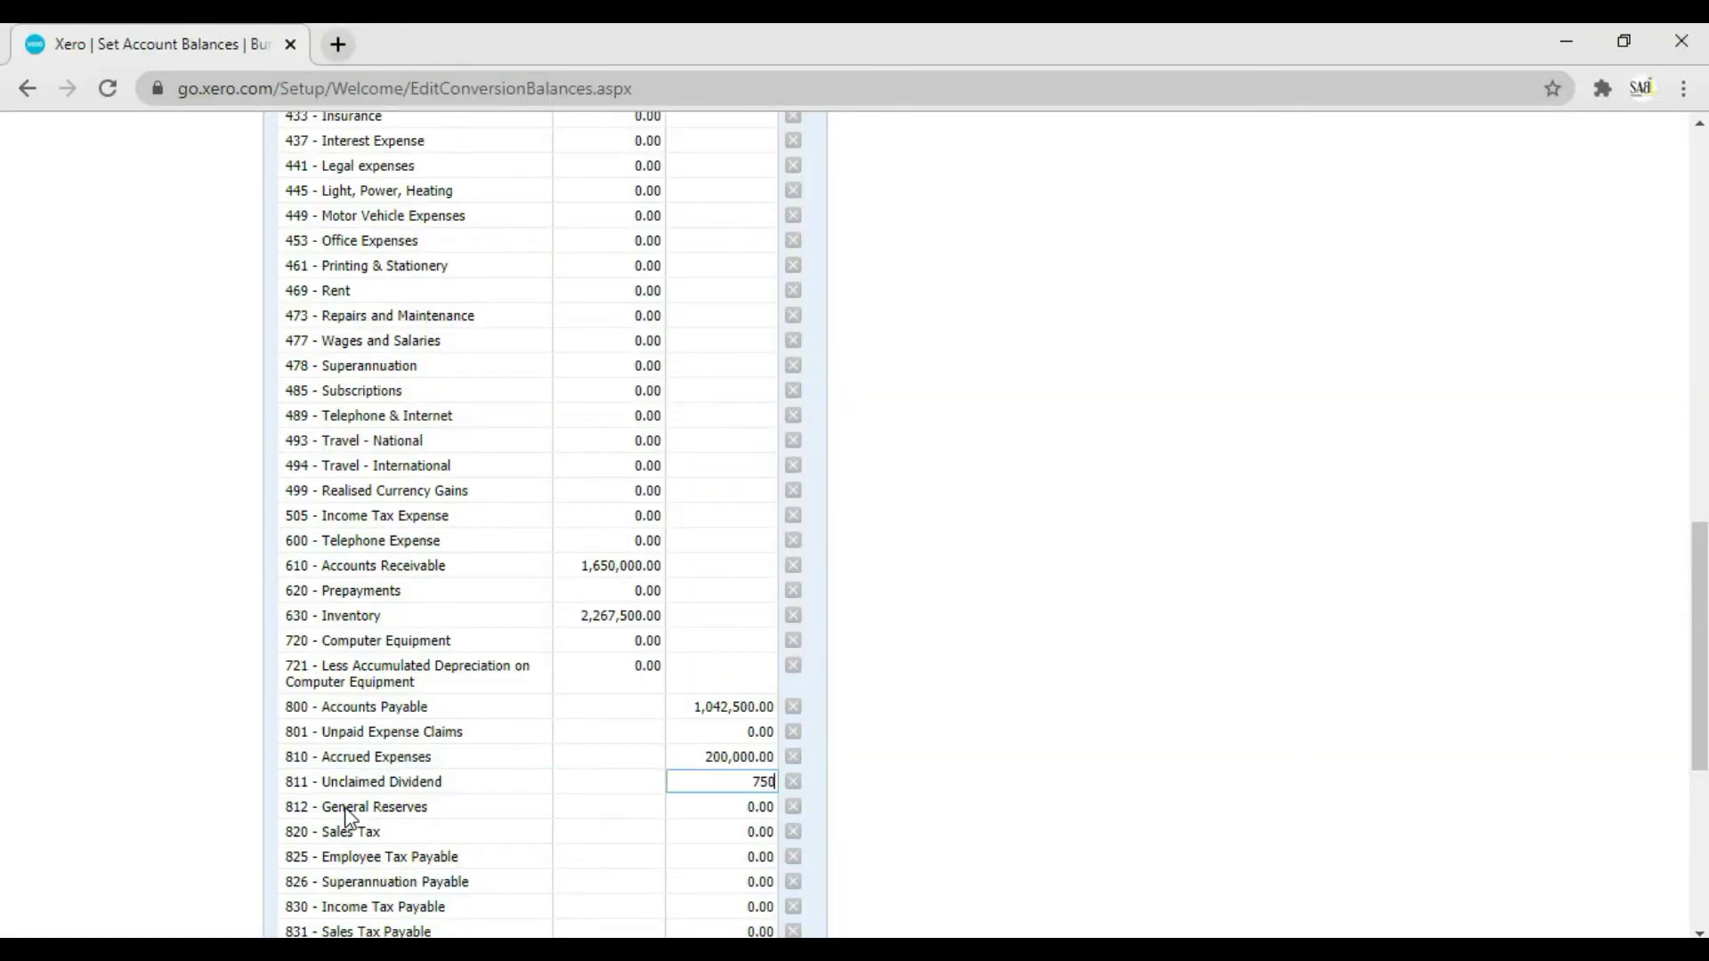
{"action": "key", "text": "Tab"}
{"action": "key", "text": "alt+Tab"}
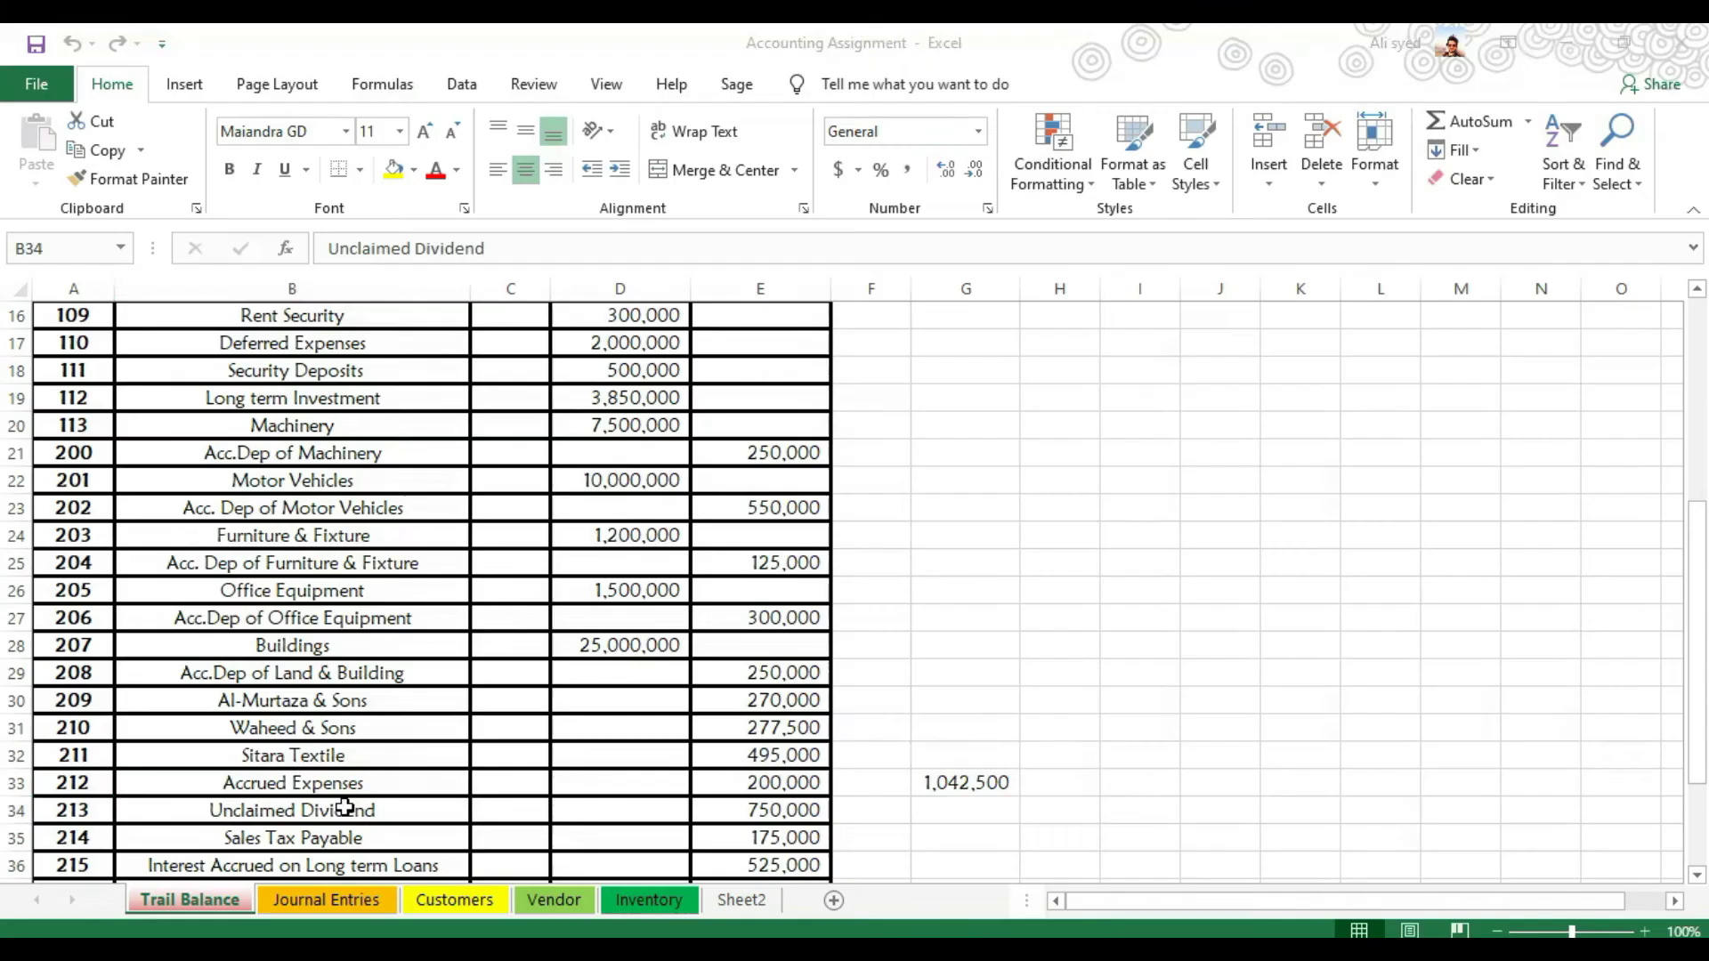
{"action": "left_click", "coordinate": [415, 838]}
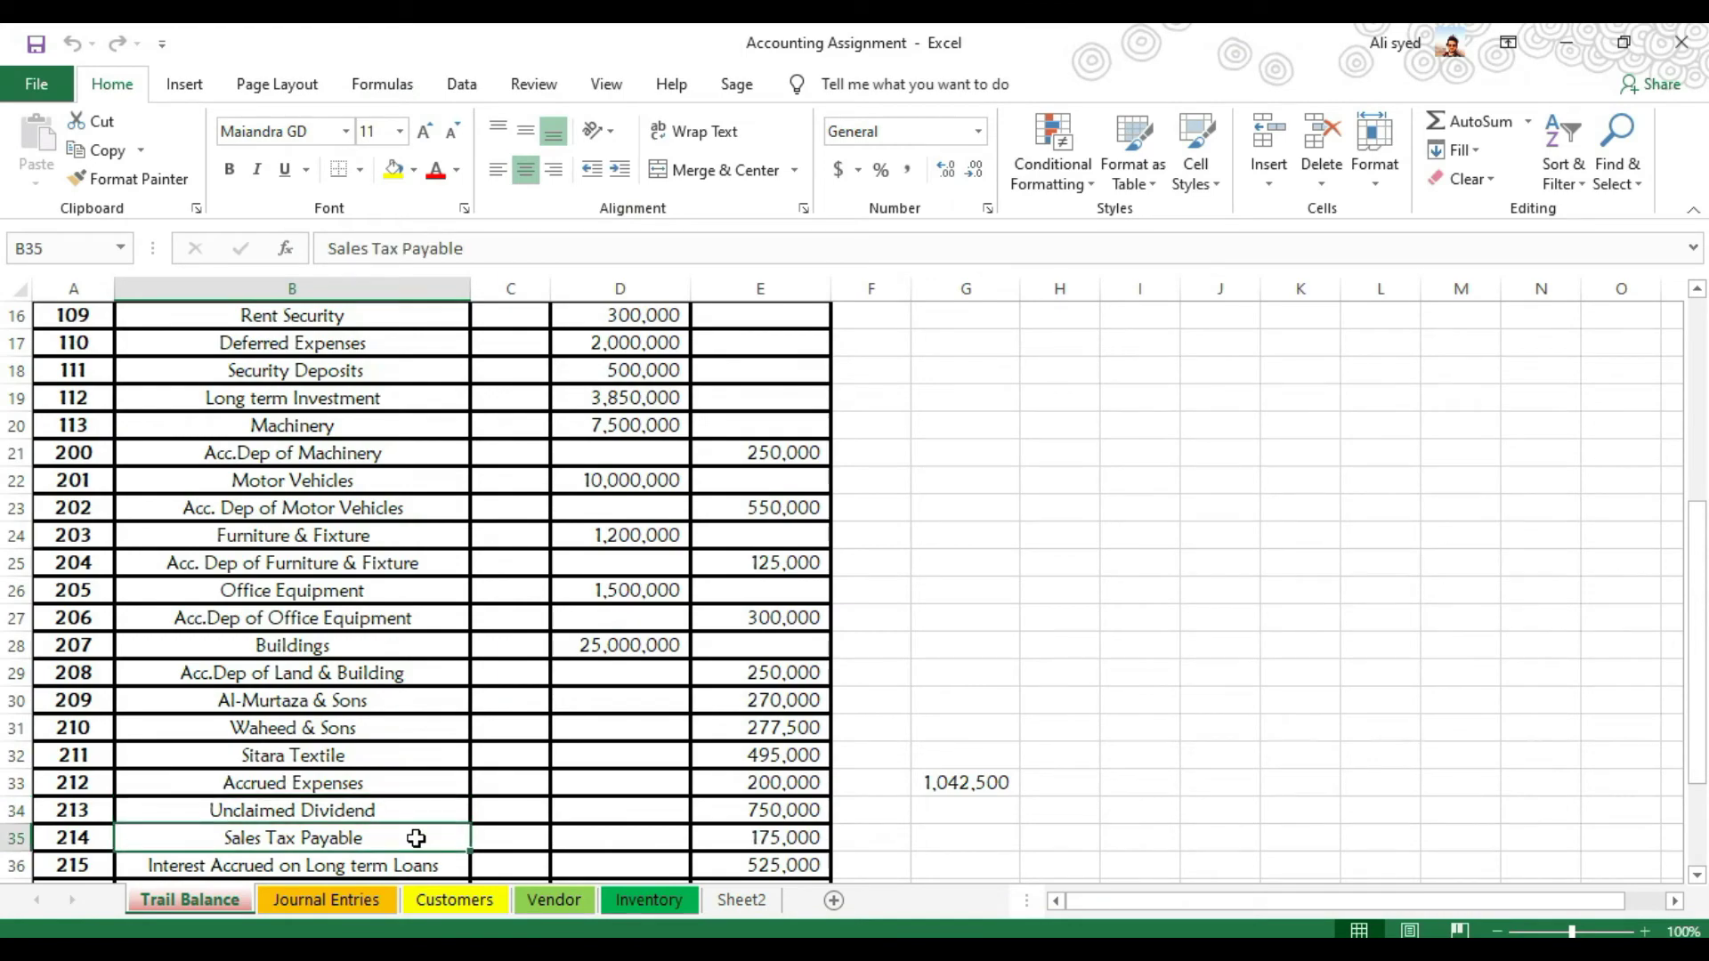
{"action": "key", "text": "alt+Tab"}
- Enter the Sales Tax Payable credit balance of 175,000
{"action": "scroll", "coordinate": [418, 850], "scroll_direction": "down", "scroll_amount": 3}
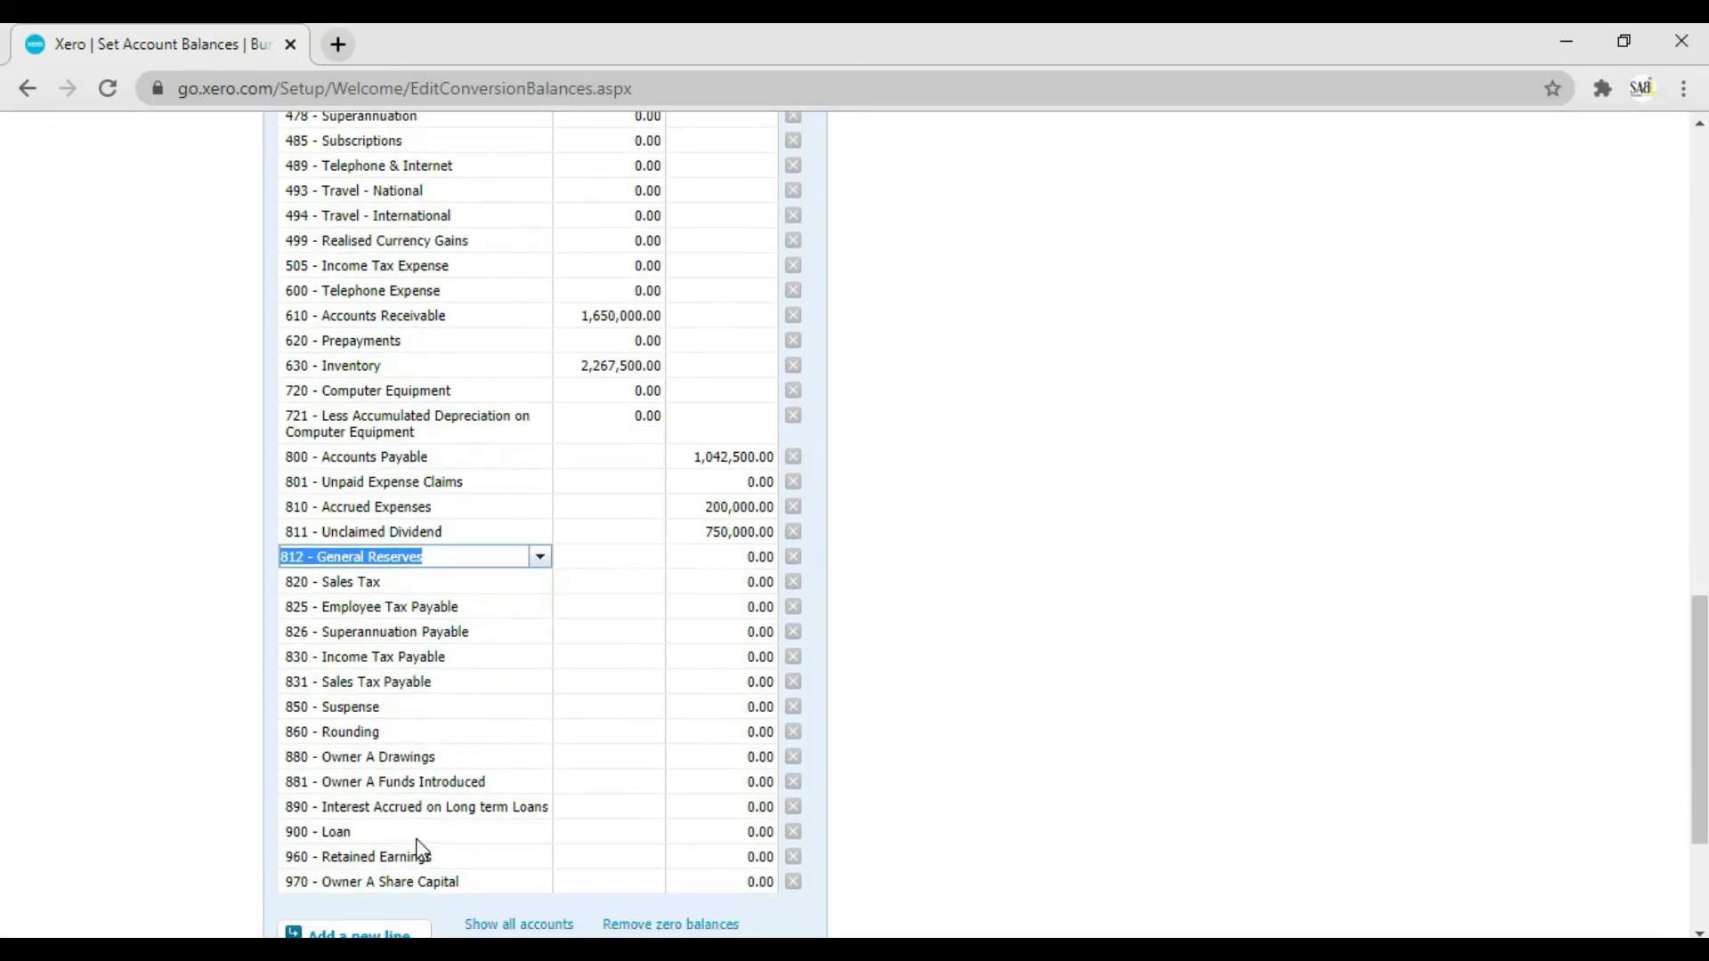
{"action": "left_click", "coordinate": [488, 686]}
{"action": "key", "text": "Tab"}
{"action": "key", "text": "Tab"}
{"action": "type", "text": "175,000"}
{"action": "key", "text": "Tab"}
- Enter the Interest Accrued on Long term Loans credit of 525,000
{"action": "key", "text": "alt+Tab"}
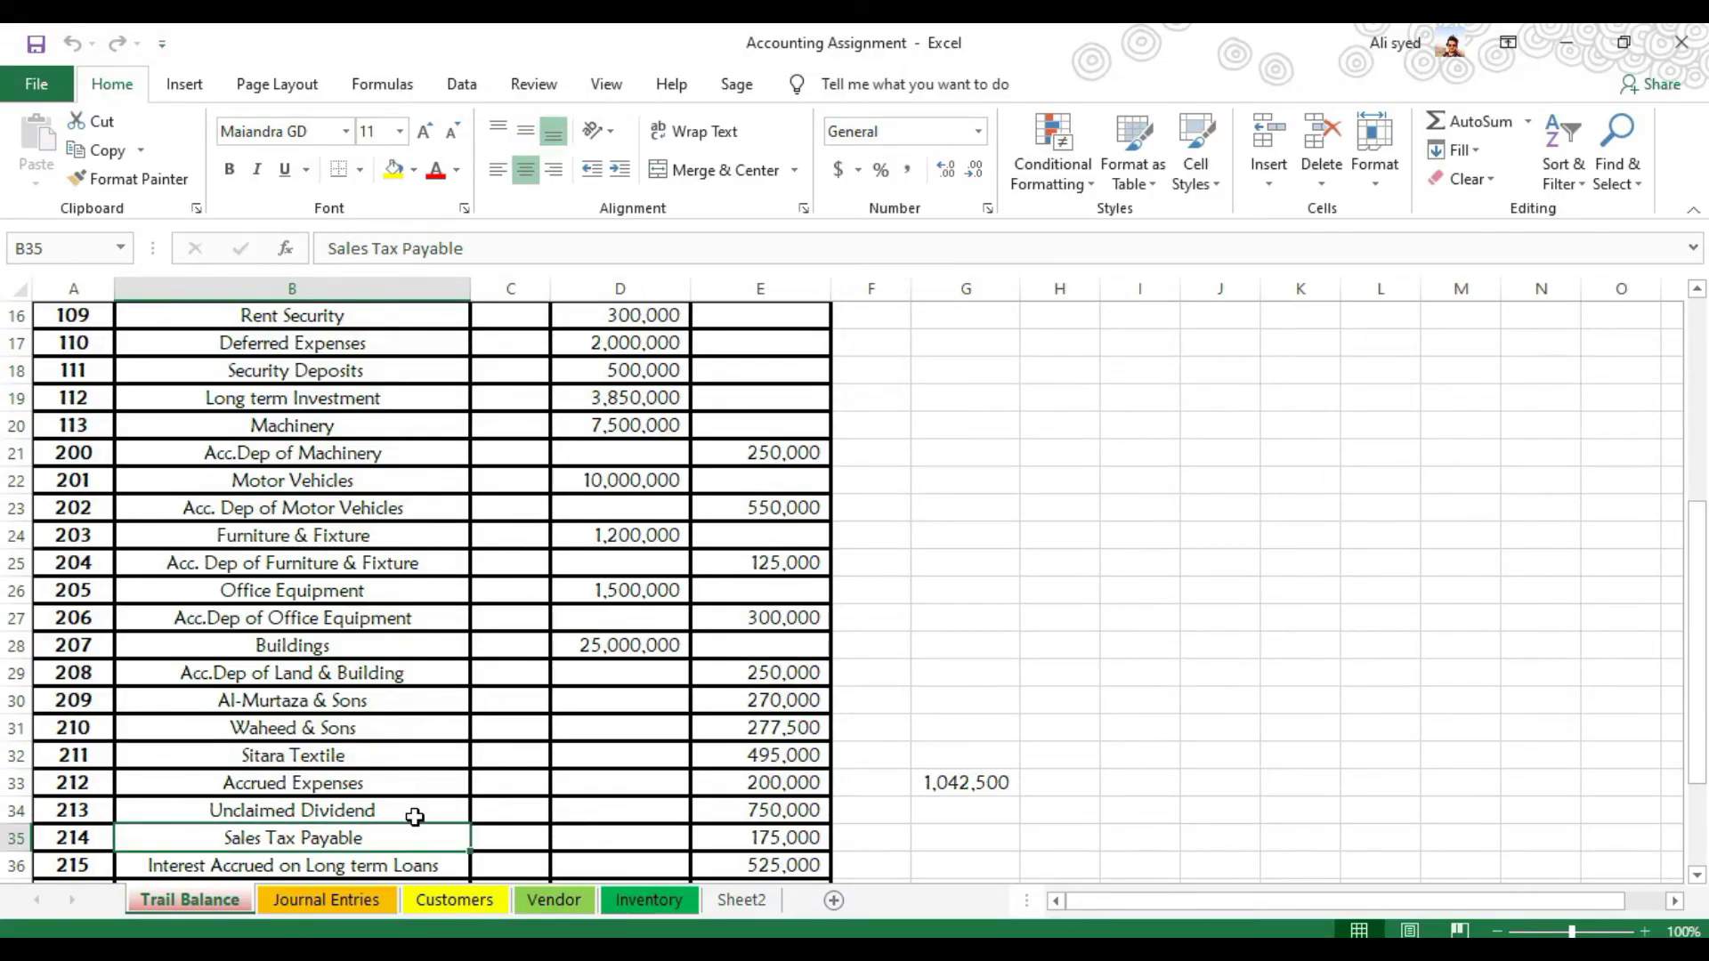
{"action": "scroll", "coordinate": [412, 838], "scroll_direction": "down", "scroll_amount": 1}
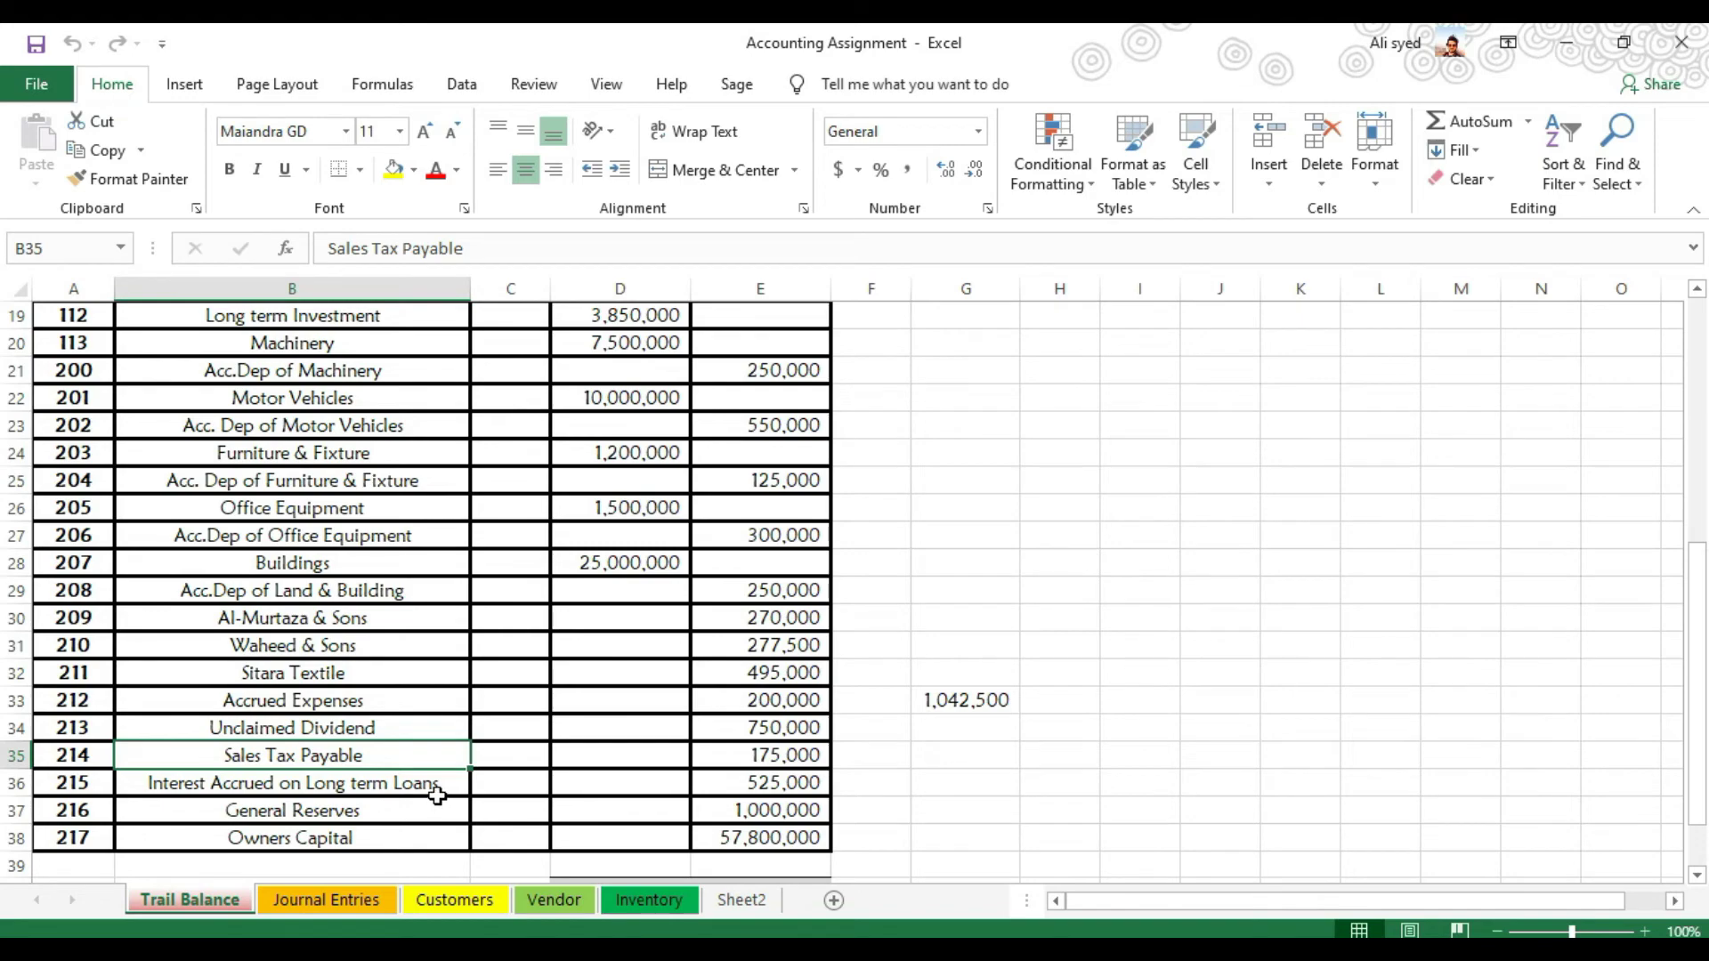
{"action": "key", "text": "alt+Tab"}
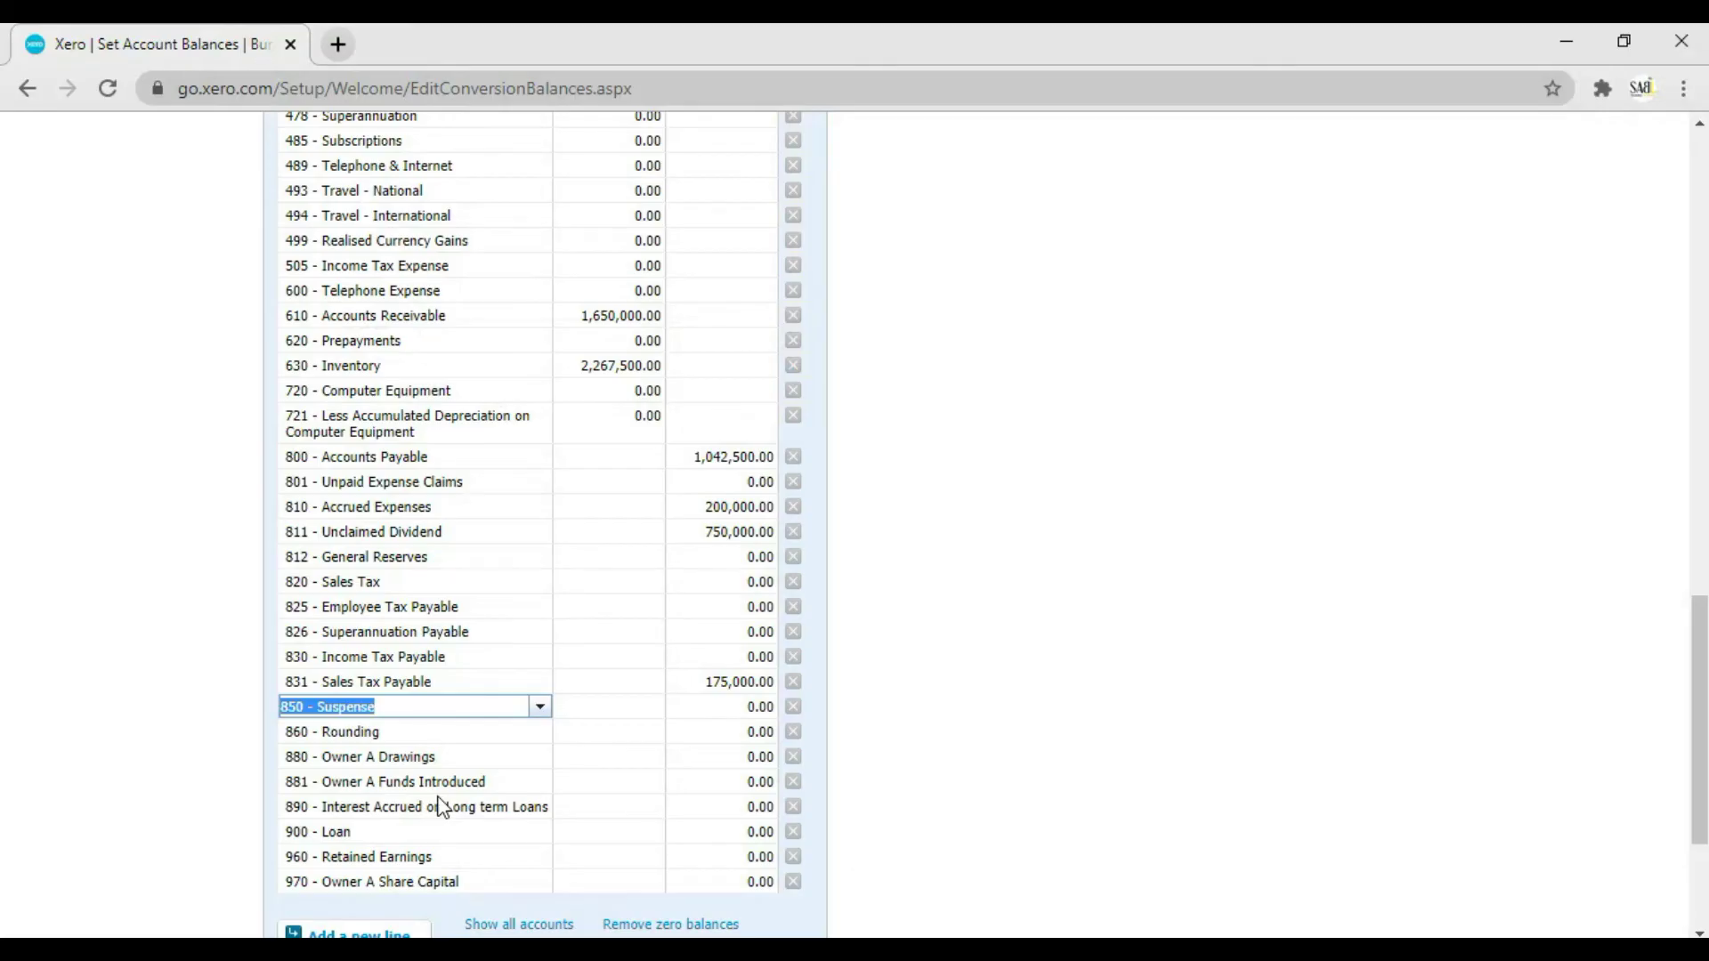
{"action": "left_click", "coordinate": [522, 810]}
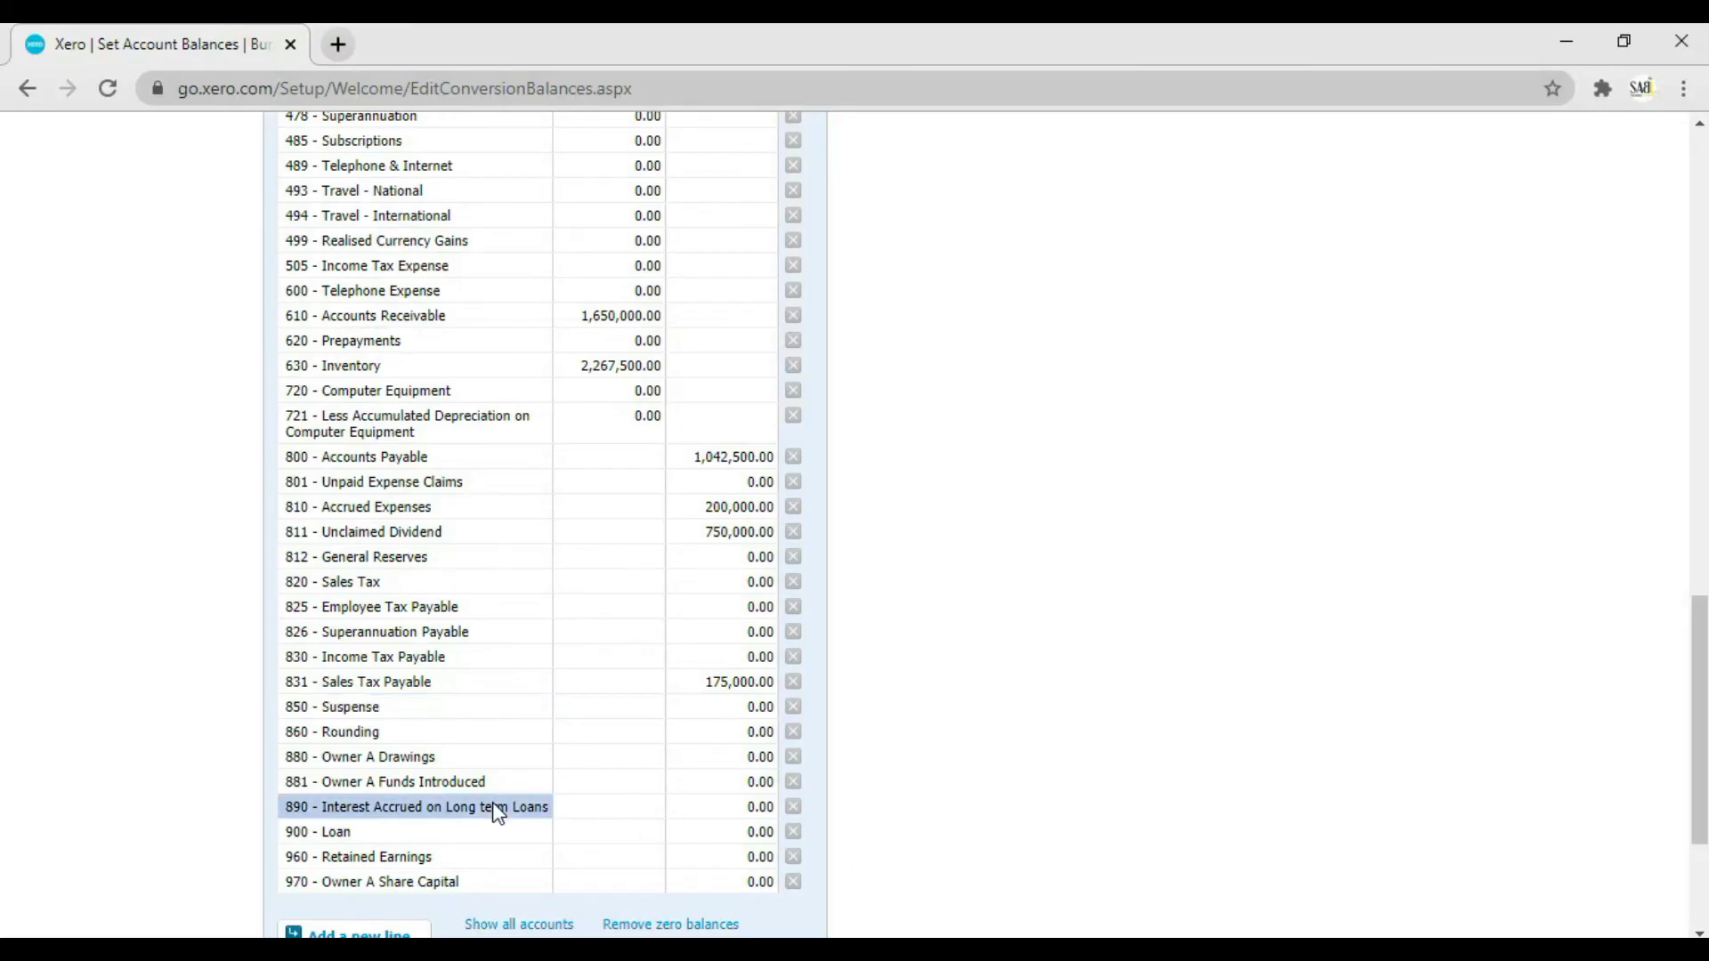
{"action": "key", "text": "Tab"}
{"action": "key", "text": "Tab"}
{"action": "type", "text": "525000"}
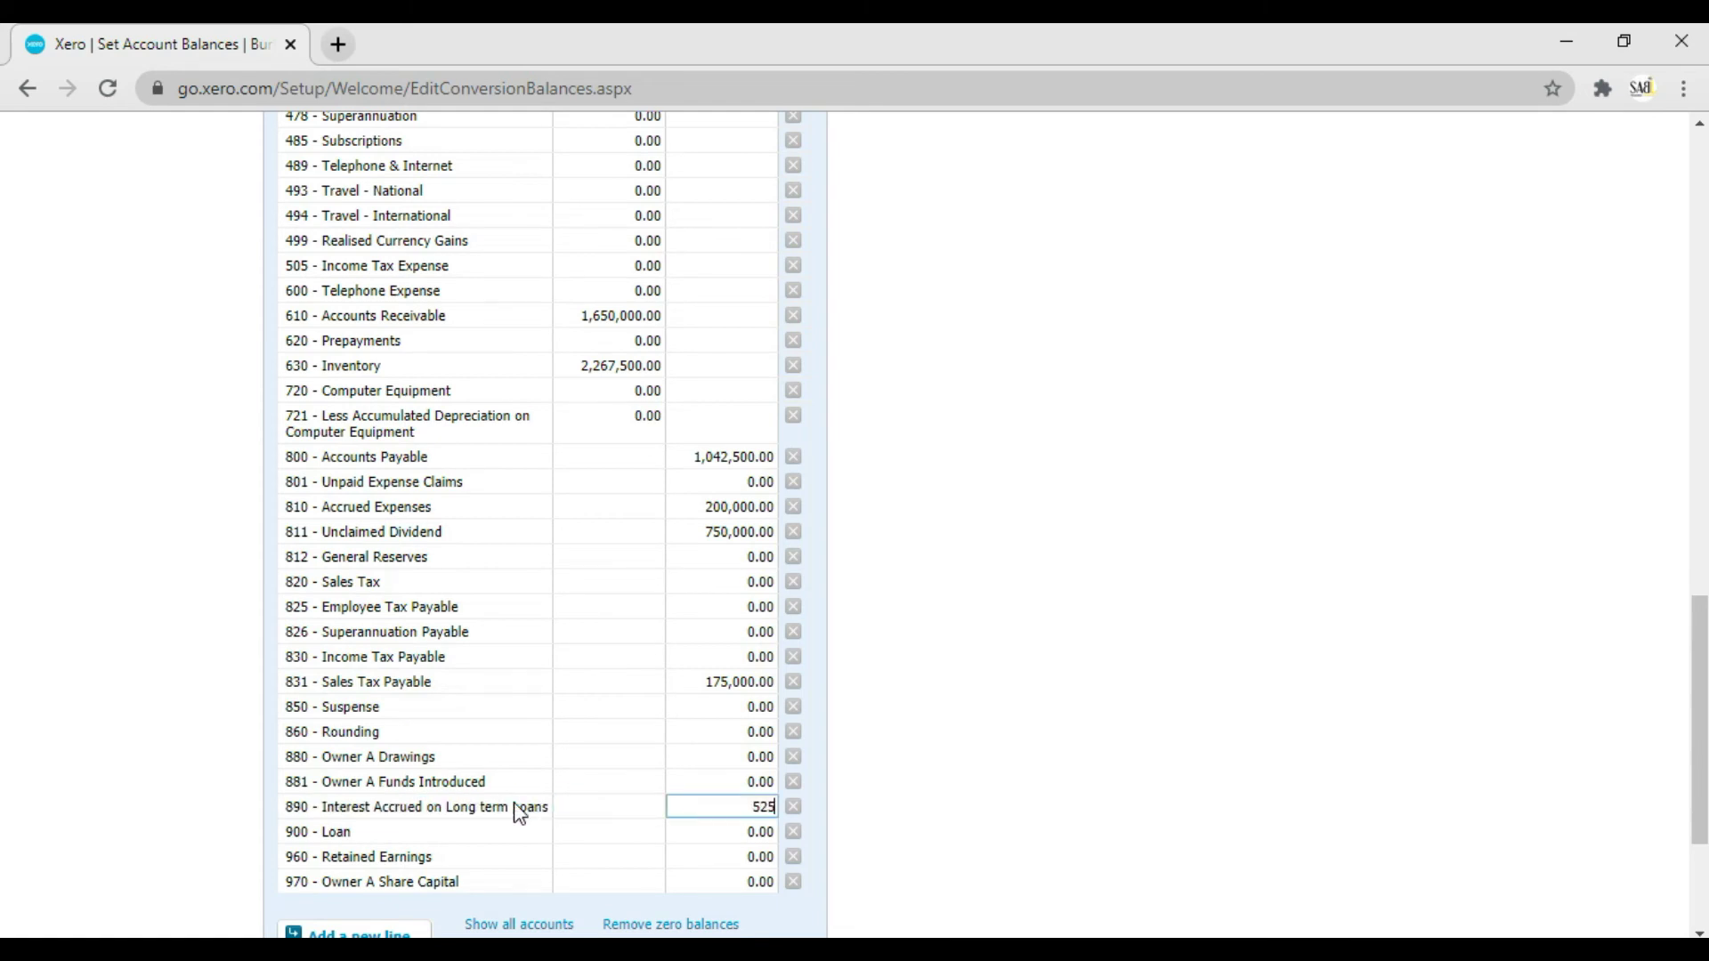
{"action": "key", "text": "Tab"}
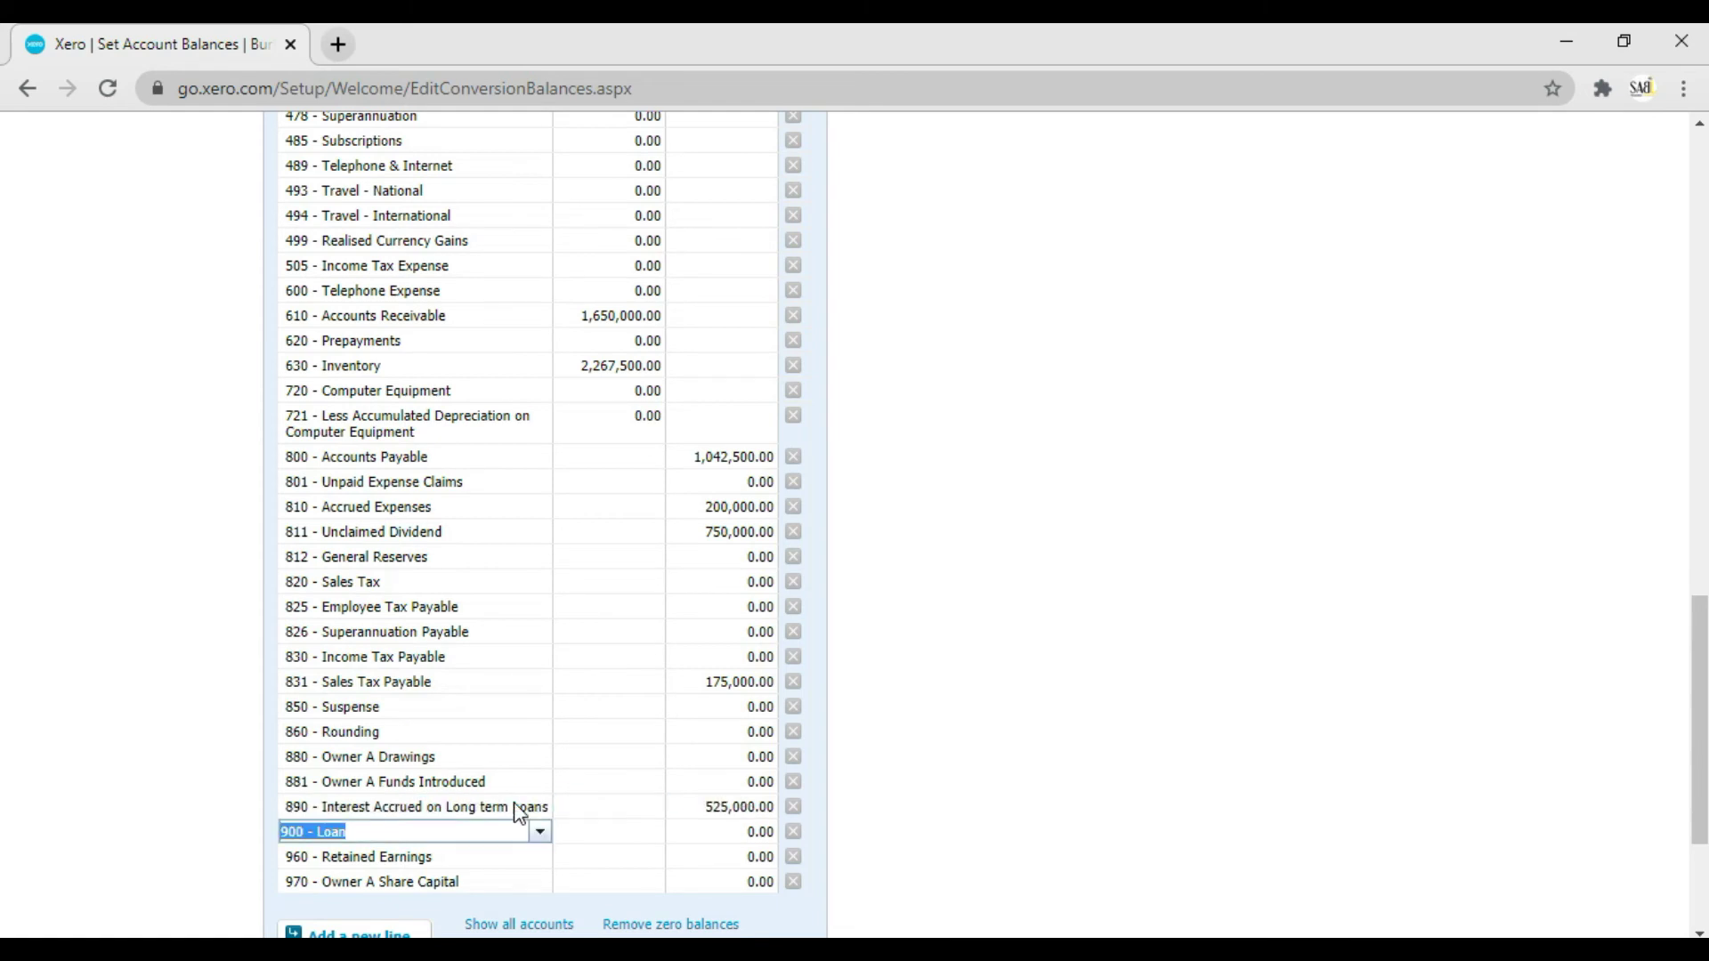
- Enter the General Reserves credit balance of 1,000,000
{"action": "key", "text": "alt+Tab"}
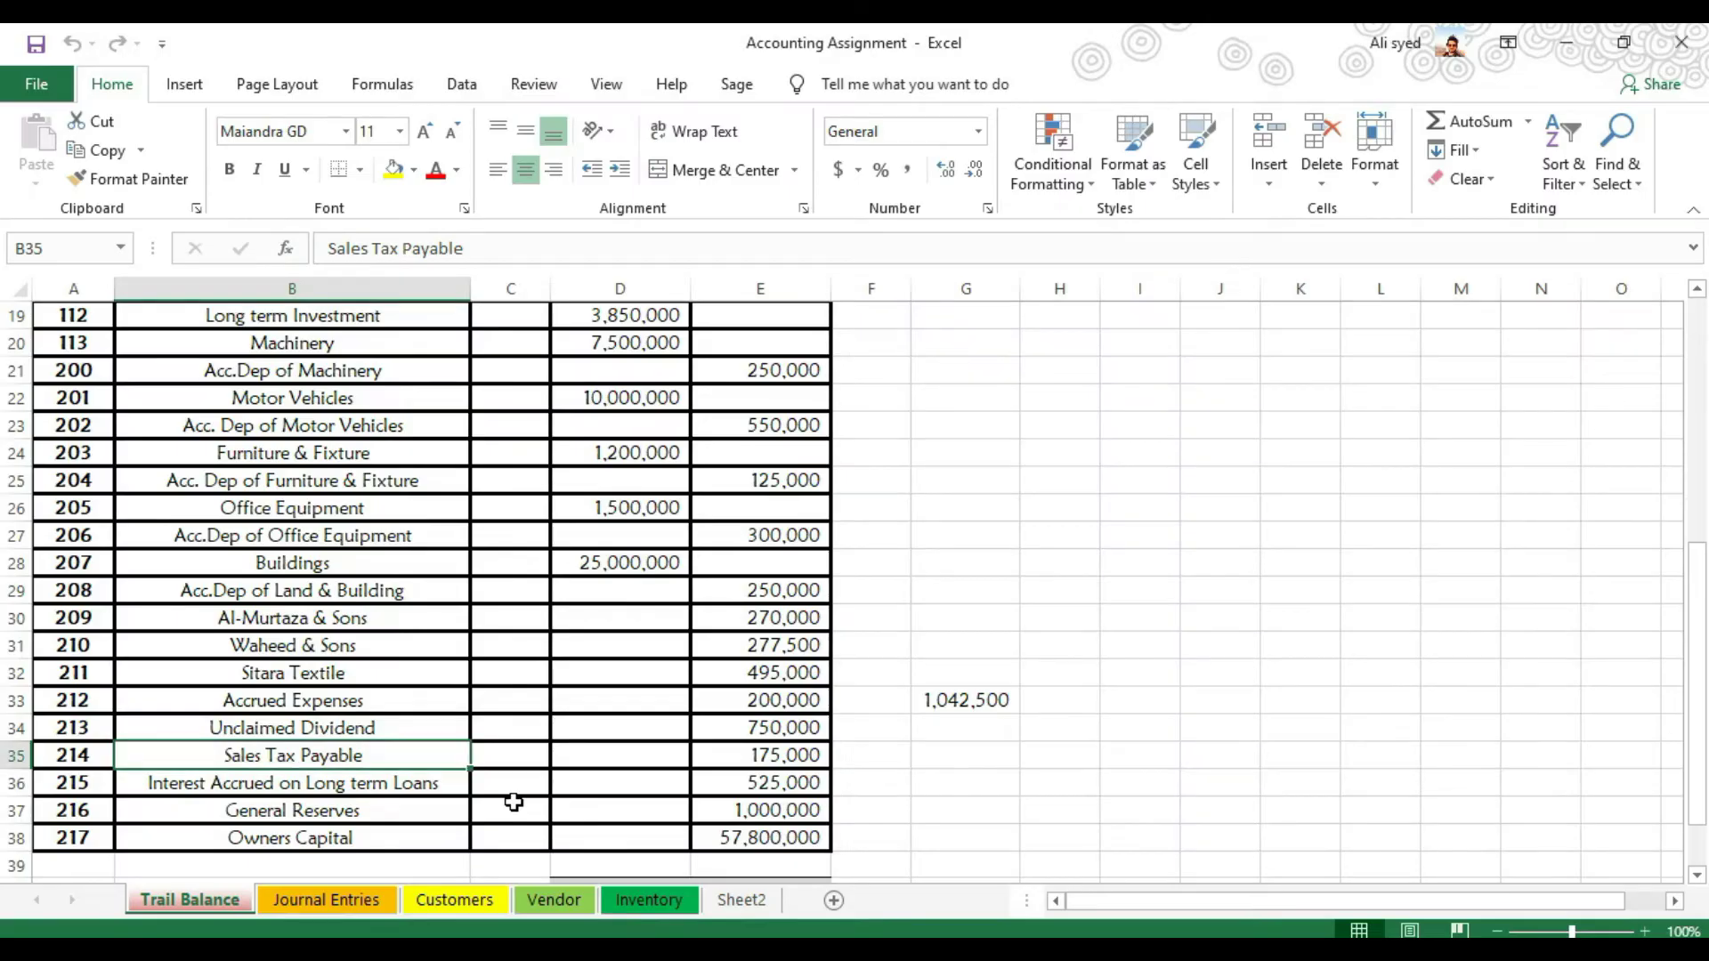
{"action": "left_click", "coordinate": [456, 807]}
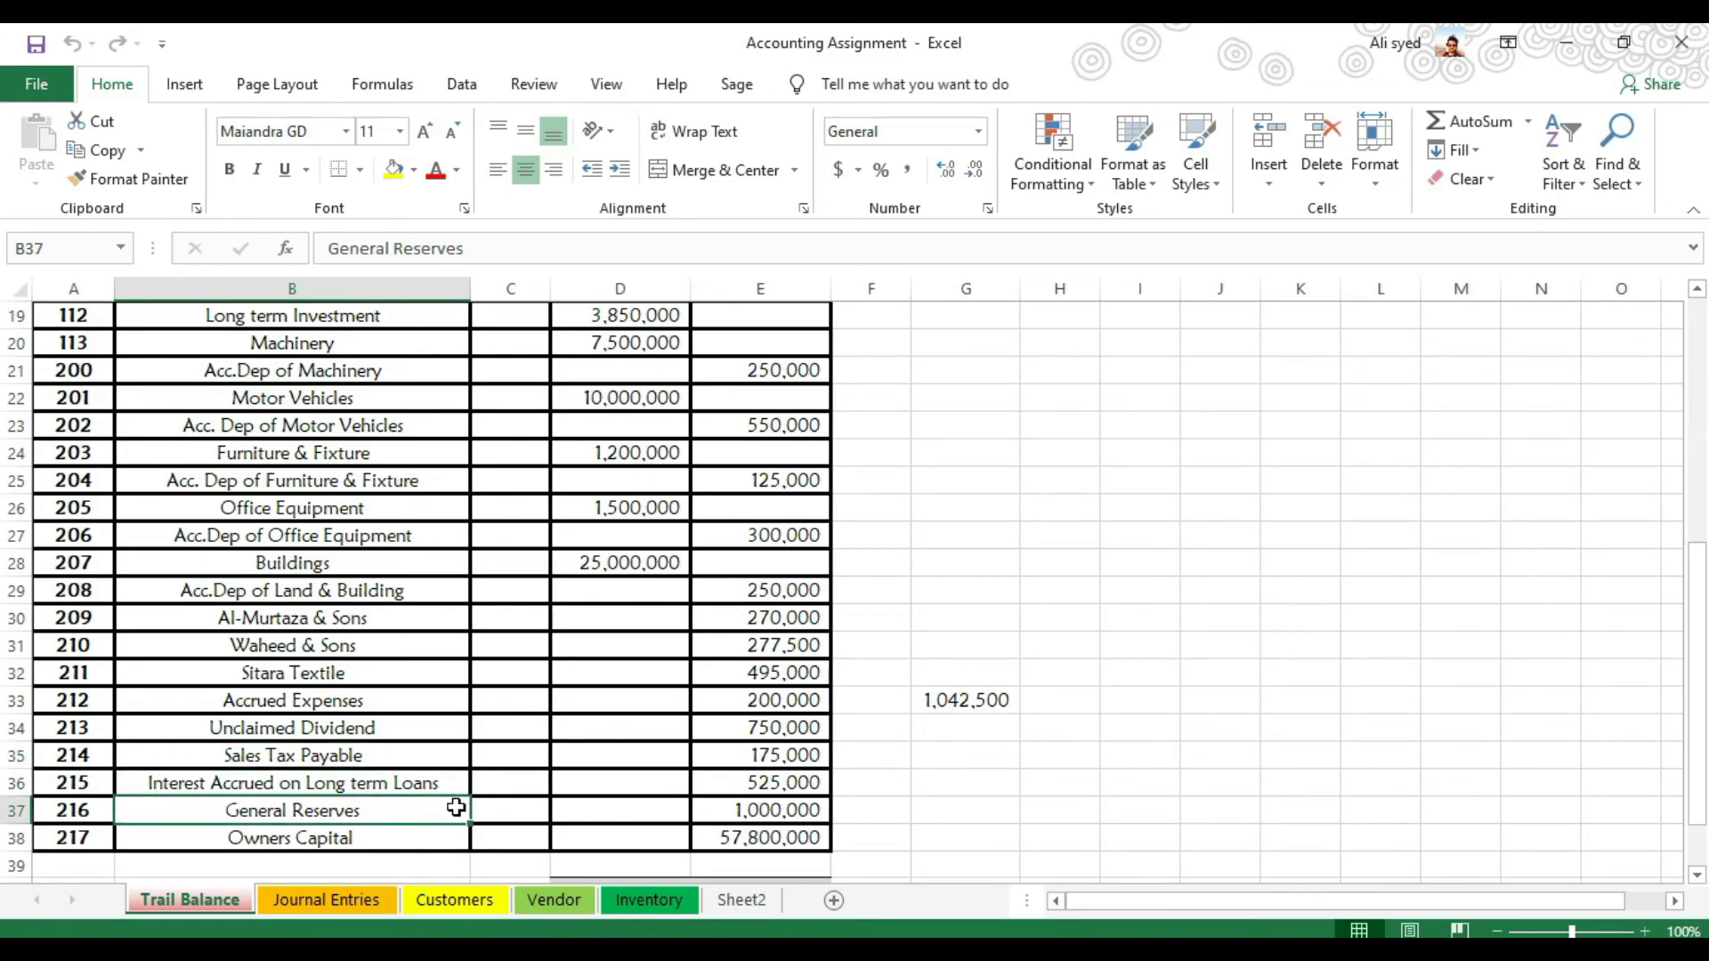
{"action": "key", "text": "alt+Tab"}
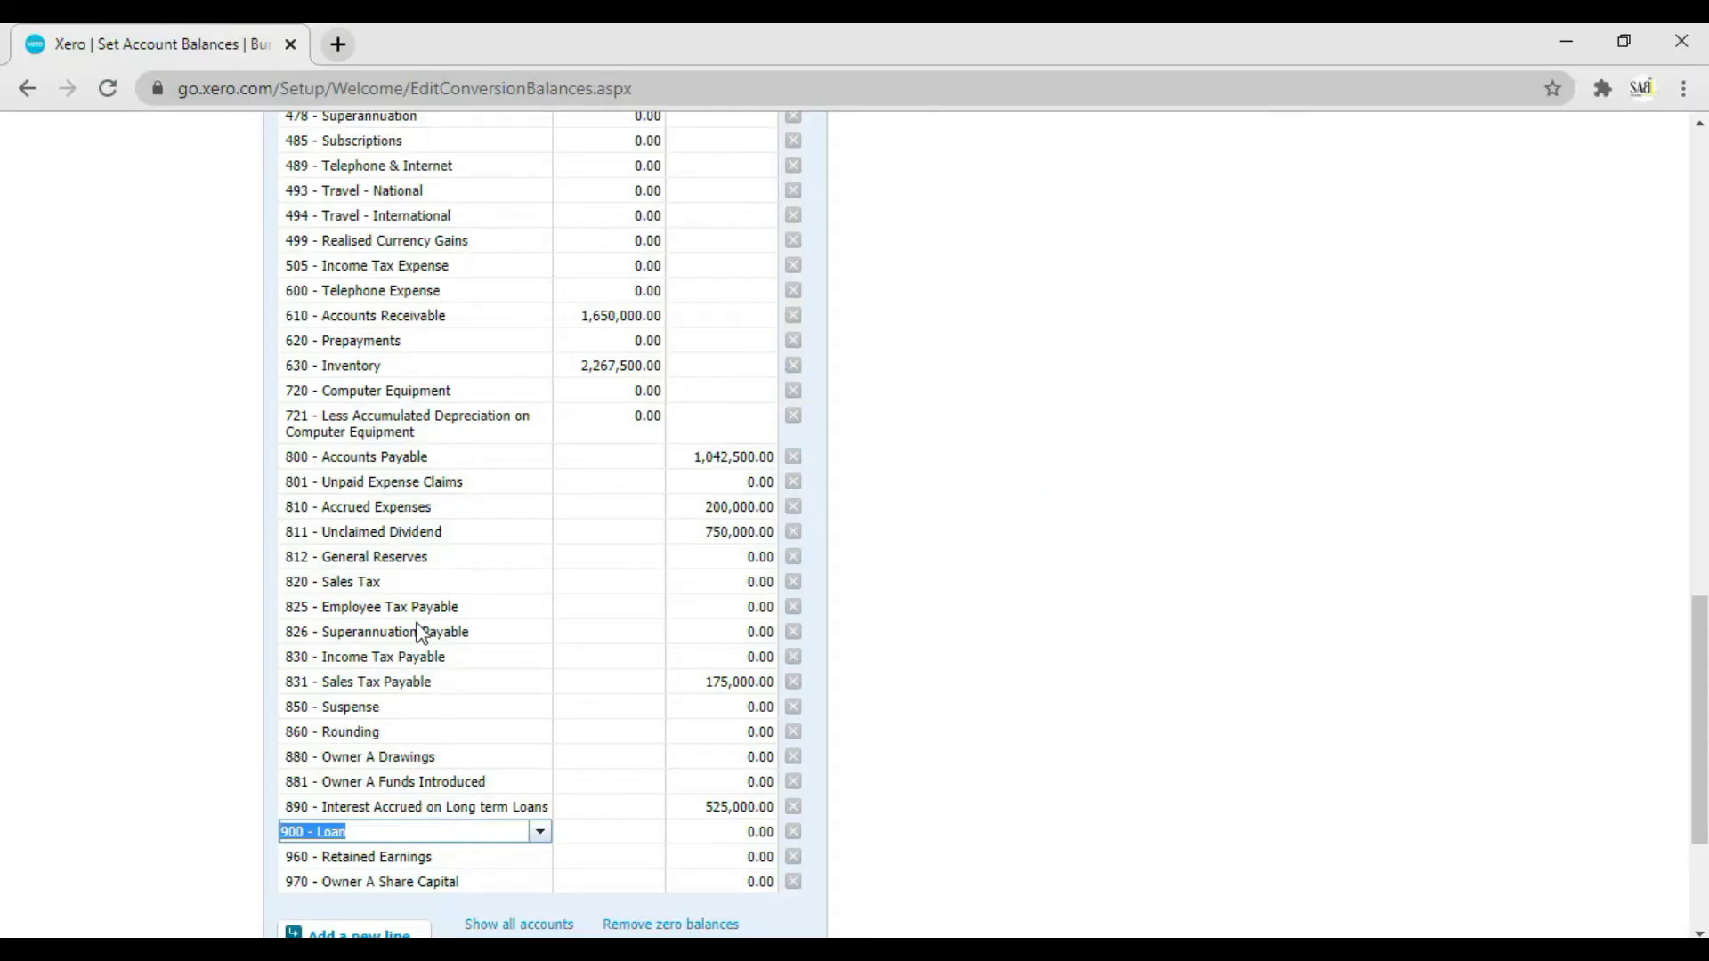
{"action": "left_click", "coordinate": [495, 566]}
{"action": "key", "text": "Tab"}
{"action": "key", "text": "Tab"}
{"action": "type", "text": "1,00"}
{"action": "type", "text": "0,000"}
{"action": "key", "text": "Tab"}
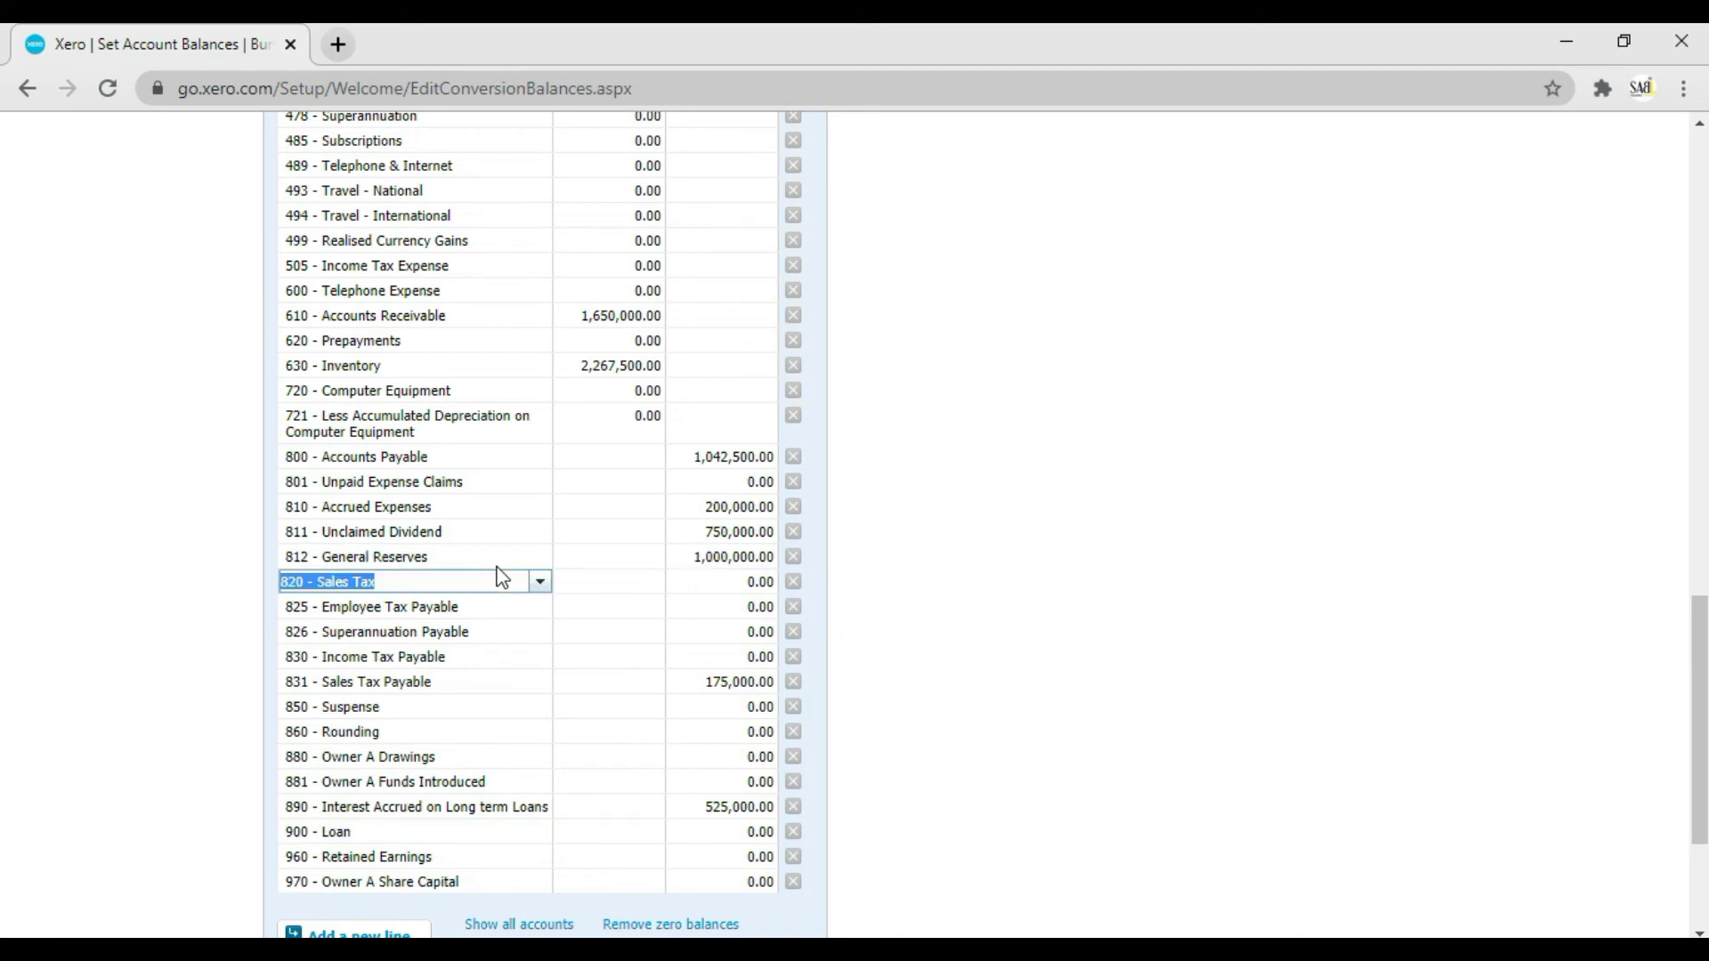
- Enter the Owner A Share Capital credit balance of 57,800,000
{"action": "key", "text": "alt+Tab"}
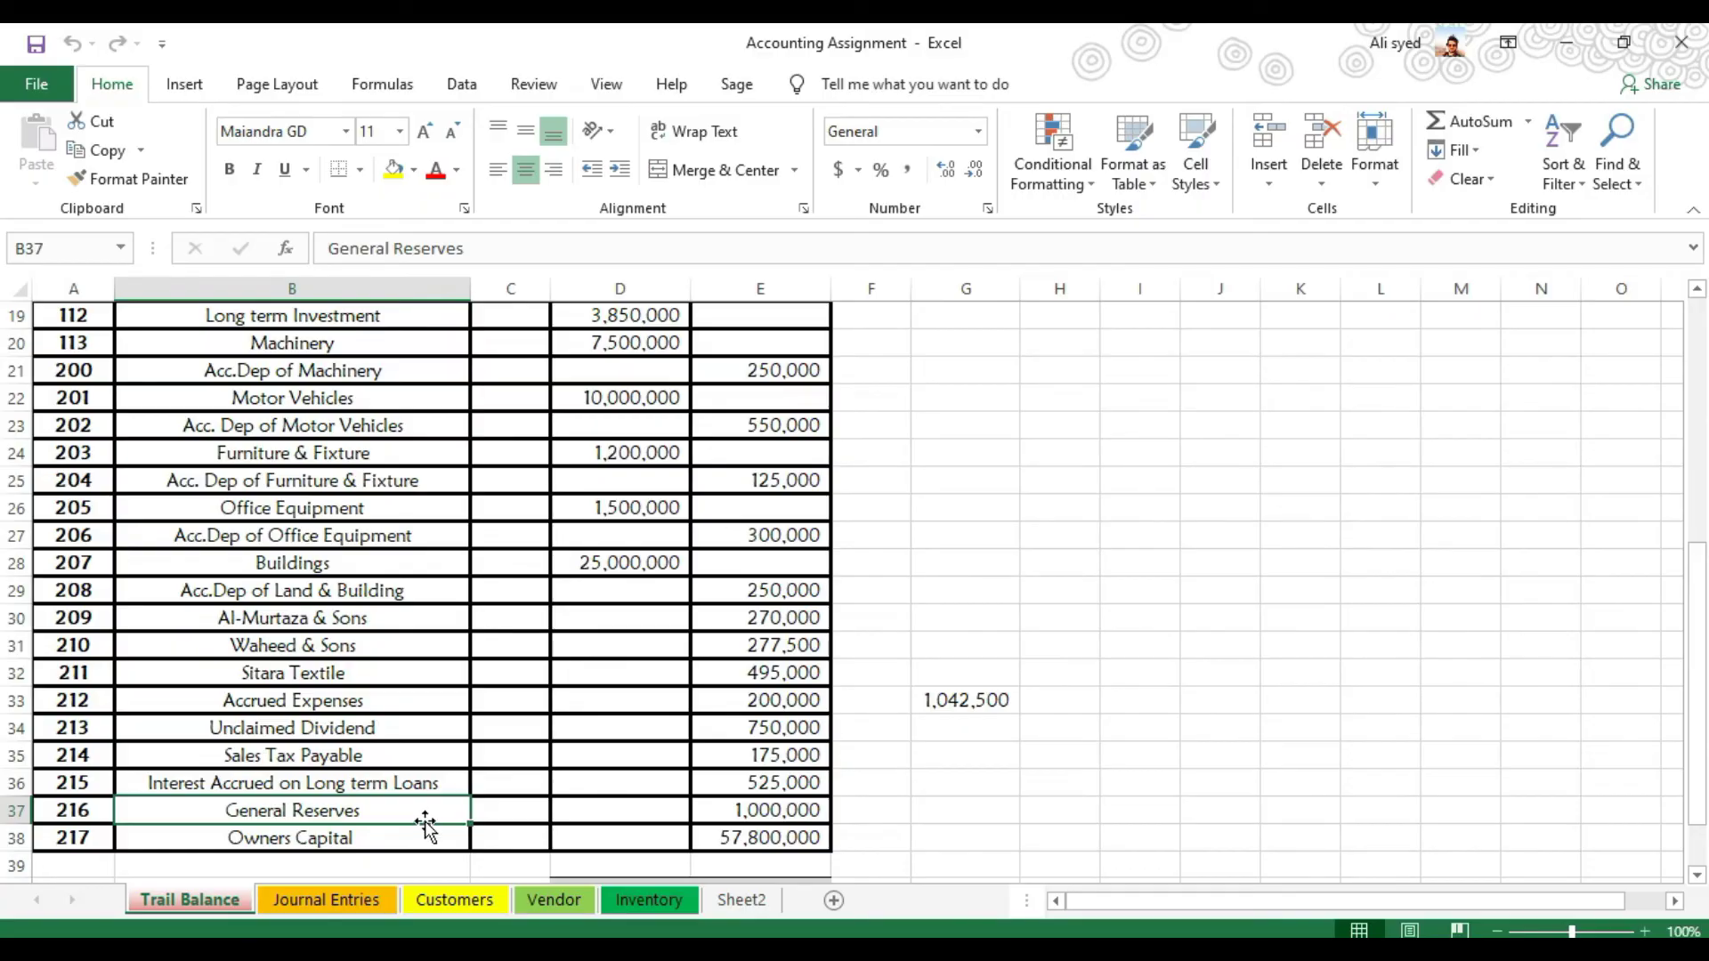
{"action": "key", "text": "alt+Tab"}
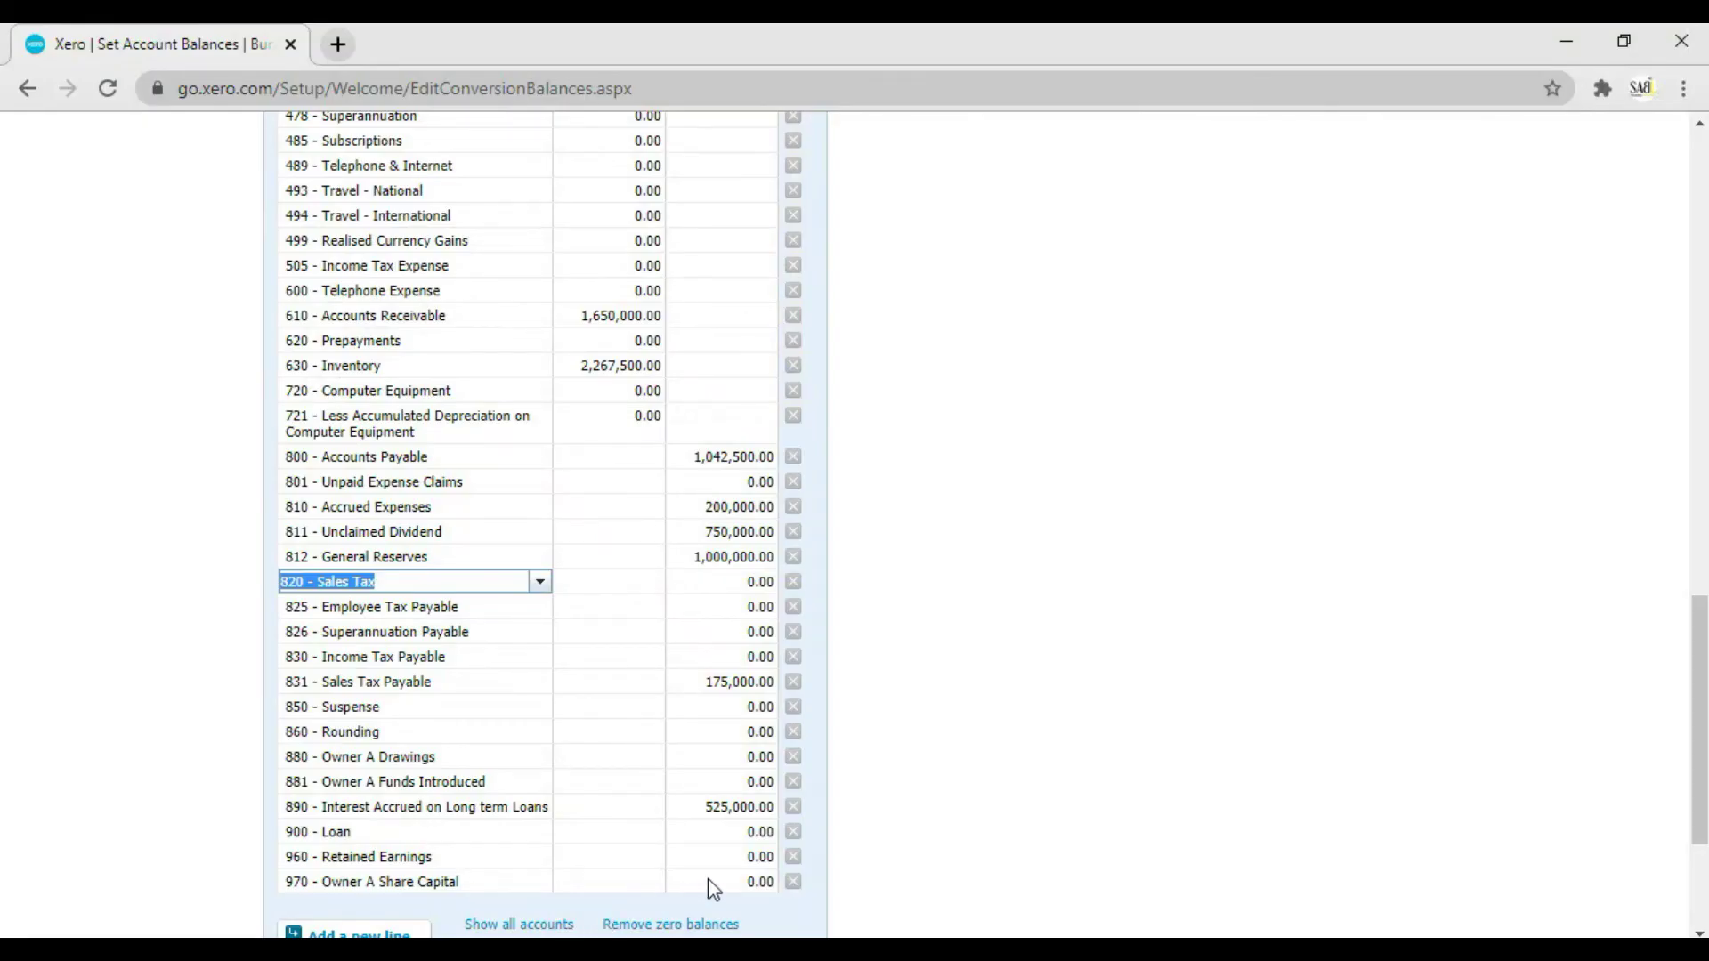
{"action": "left_click", "coordinate": [470, 881]}
{"action": "key", "text": "Tab"}
{"action": "key", "text": "Tab"}
{"action": "key", "text": "alt+Tab"}
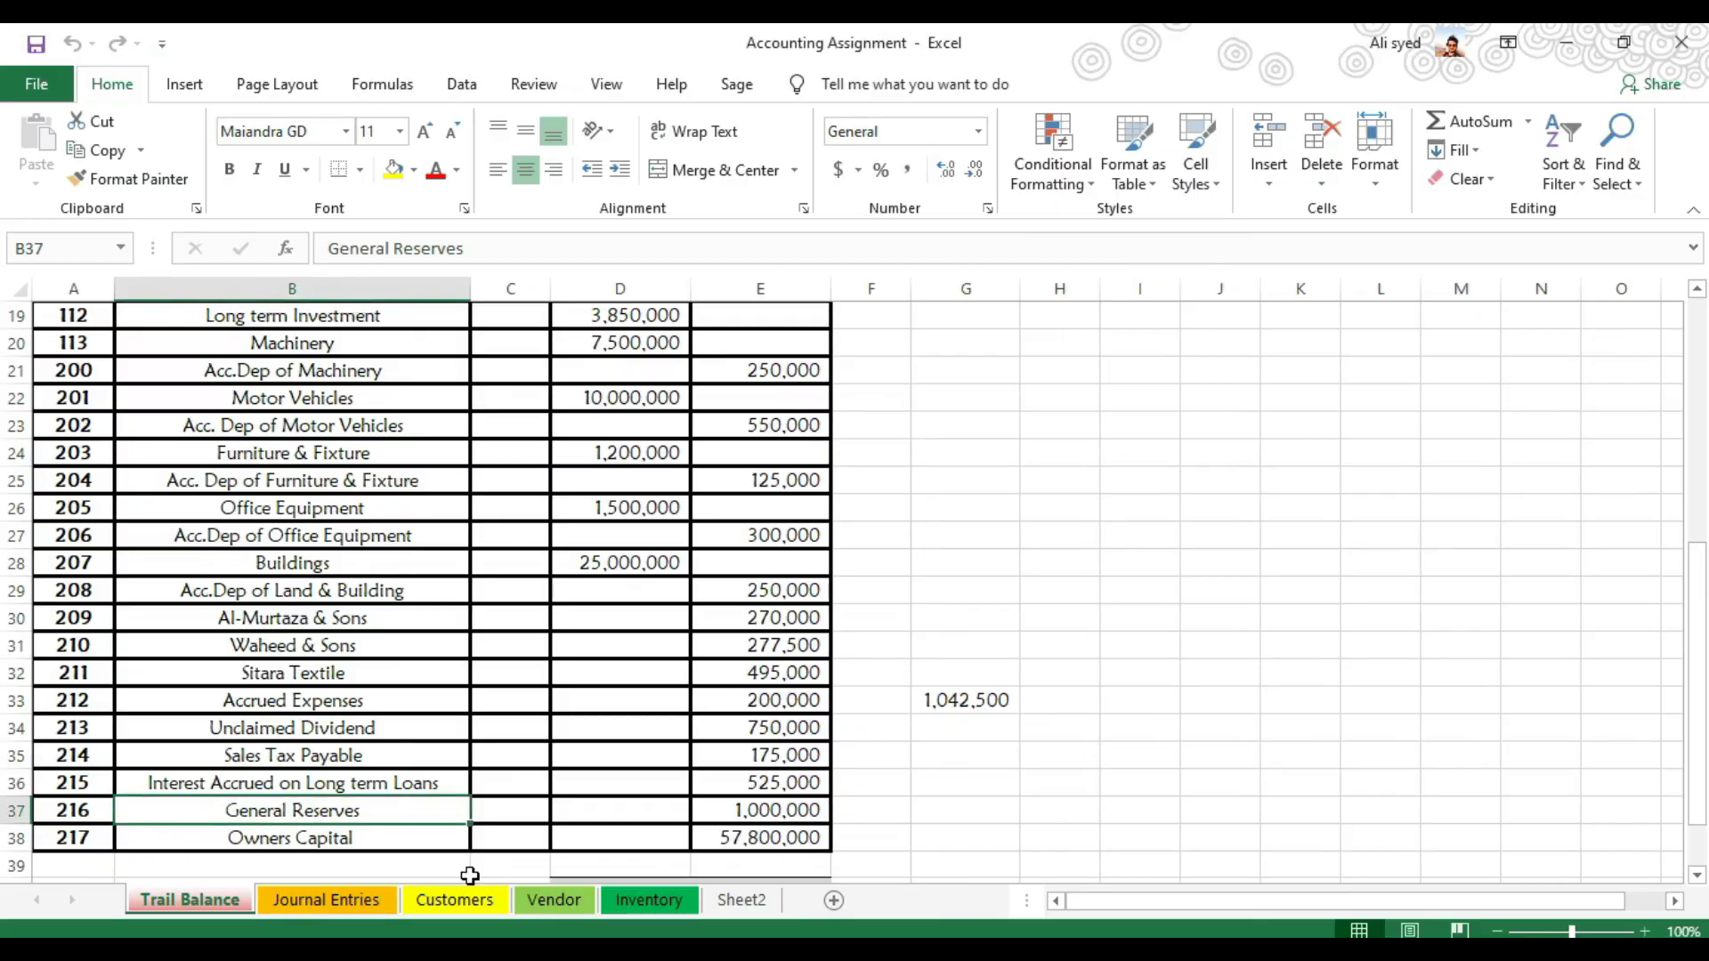
{"action": "key", "text": "alt+Tab"}
{"action": "type", "text": "57800"}
{"action": "type", "text": "000"}
{"action": "key", "text": "Tab"}
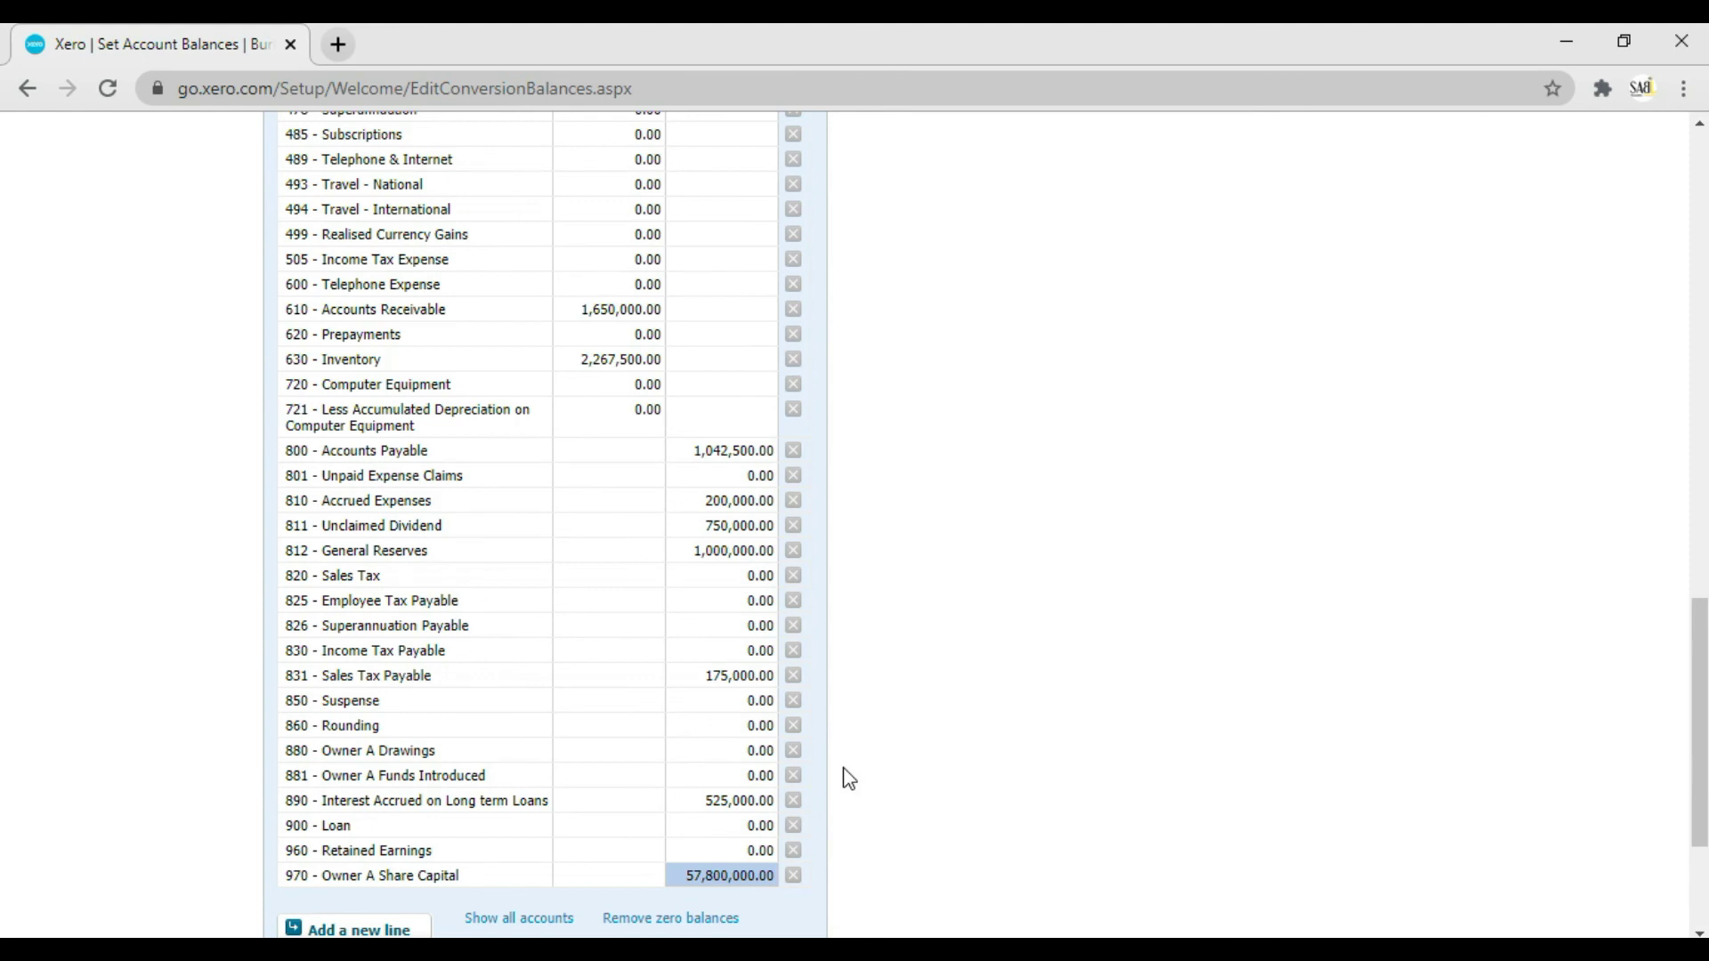
- Verify Total Debits and Total Credits both equal 63,467,500.00, then save the balances
{"action": "scroll", "coordinate": [848, 779], "scroll_direction": "down", "scroll_amount": 3}
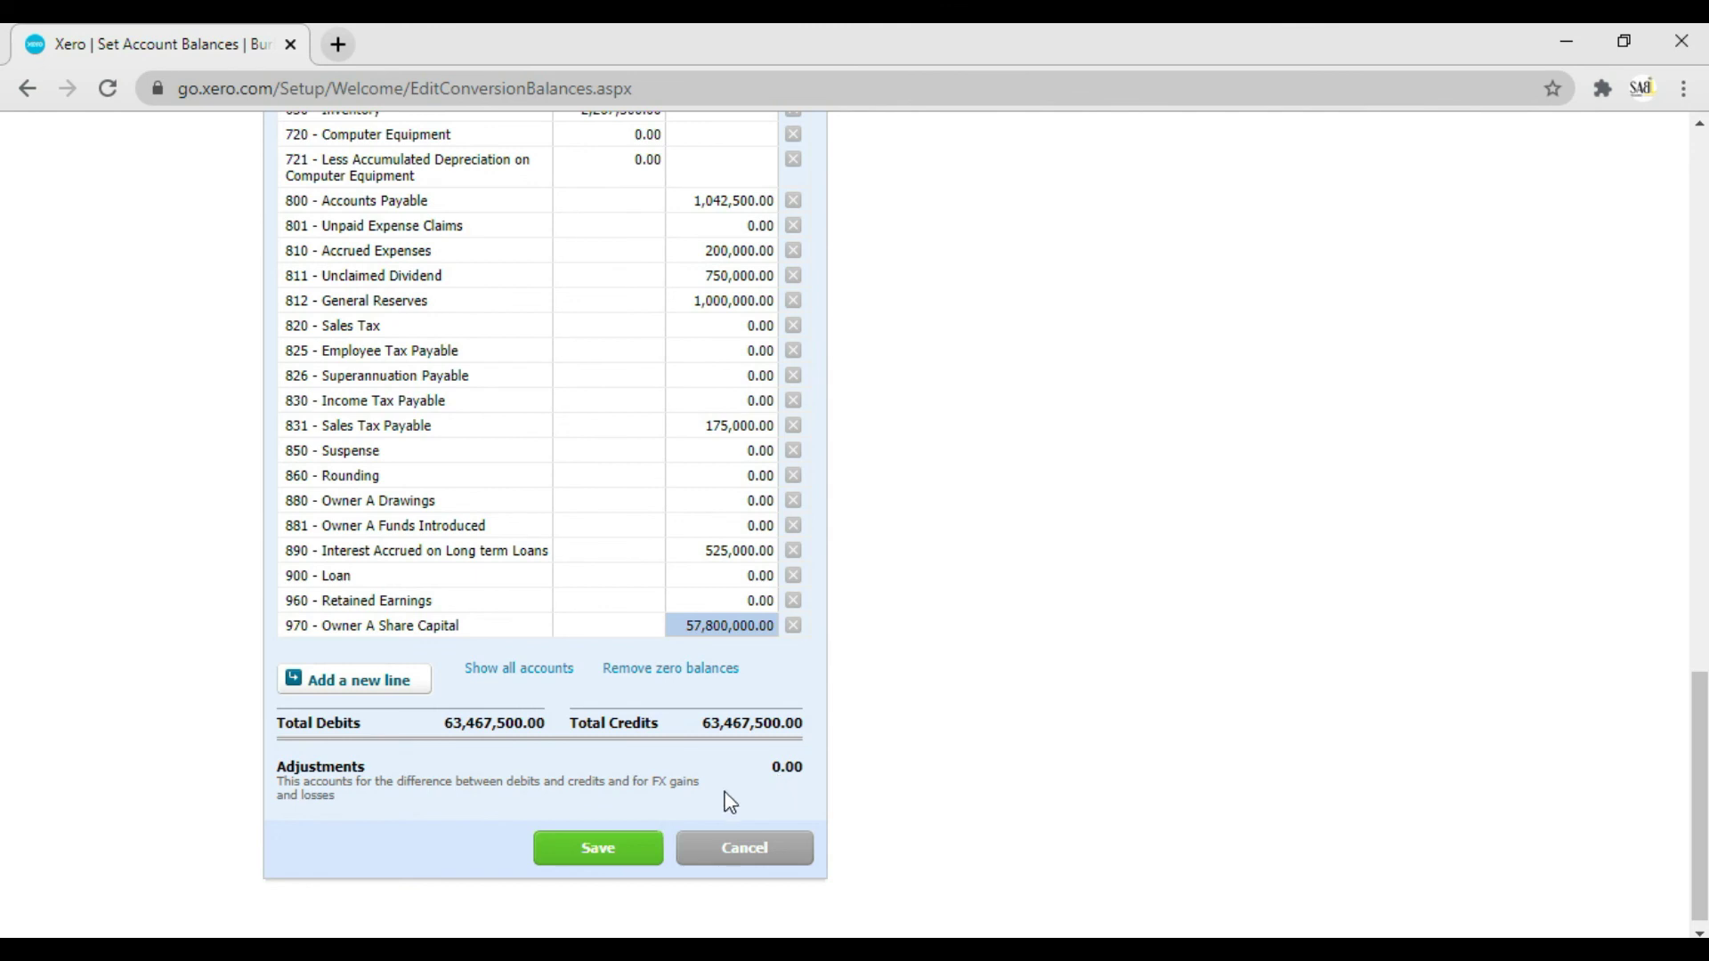
{"action": "left_click", "coordinate": [597, 846]}
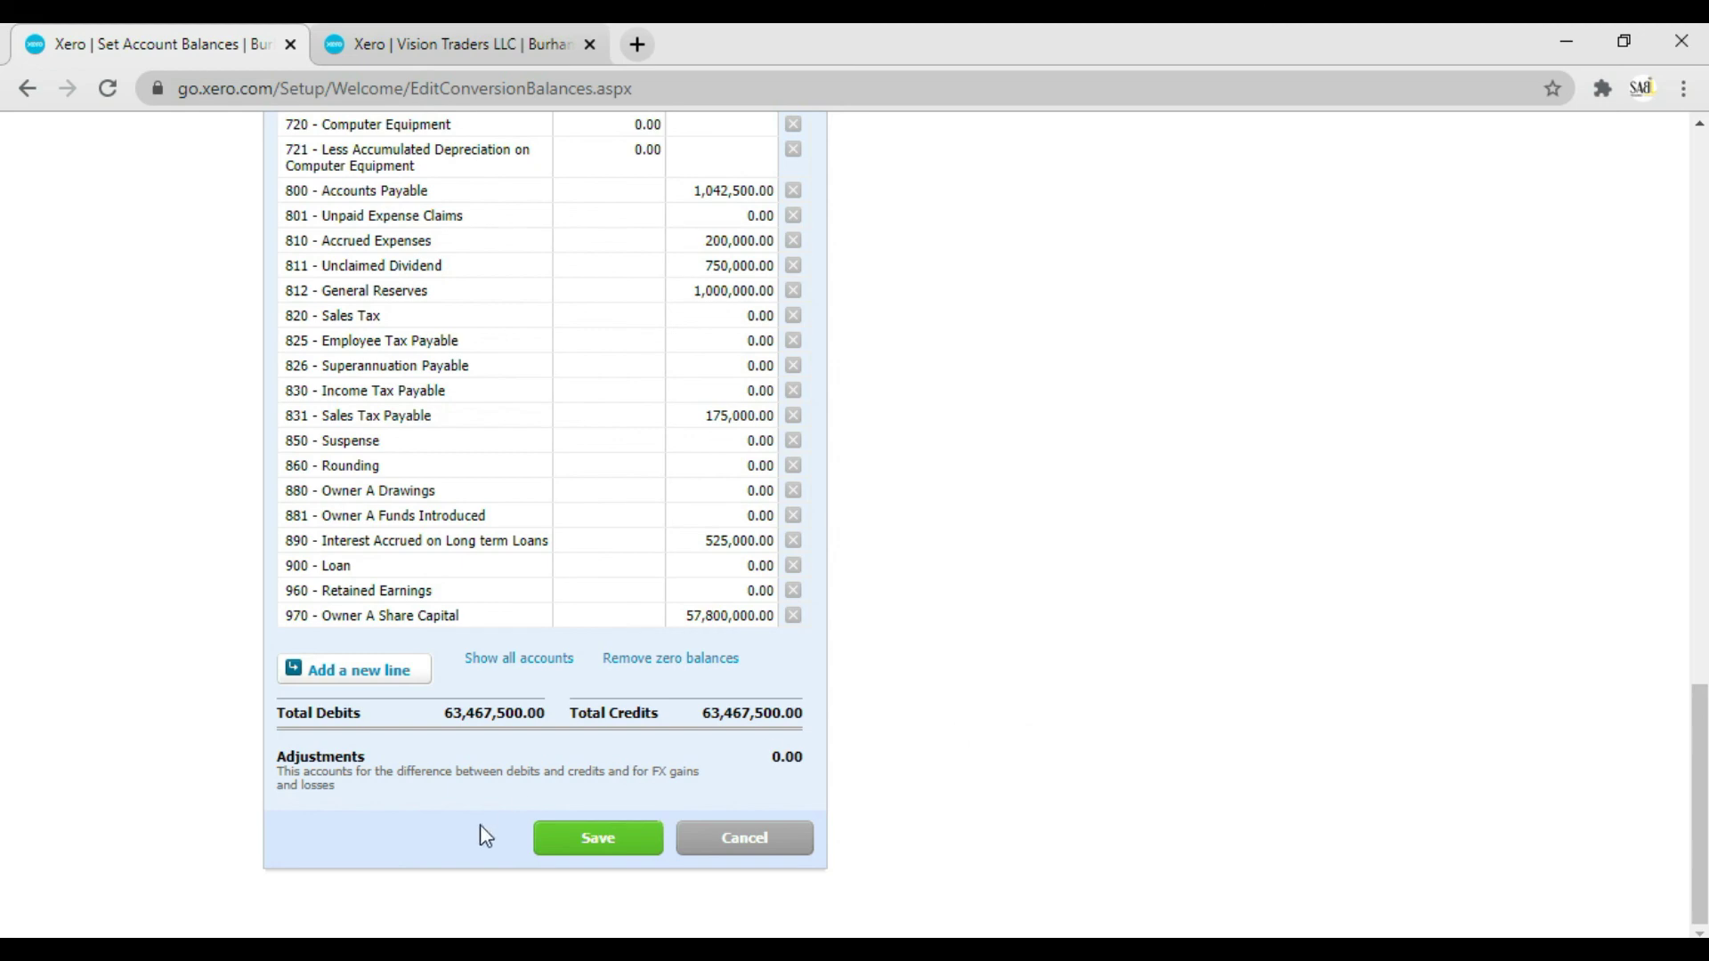
{"action": "left_click", "coordinate": [569, 841]}
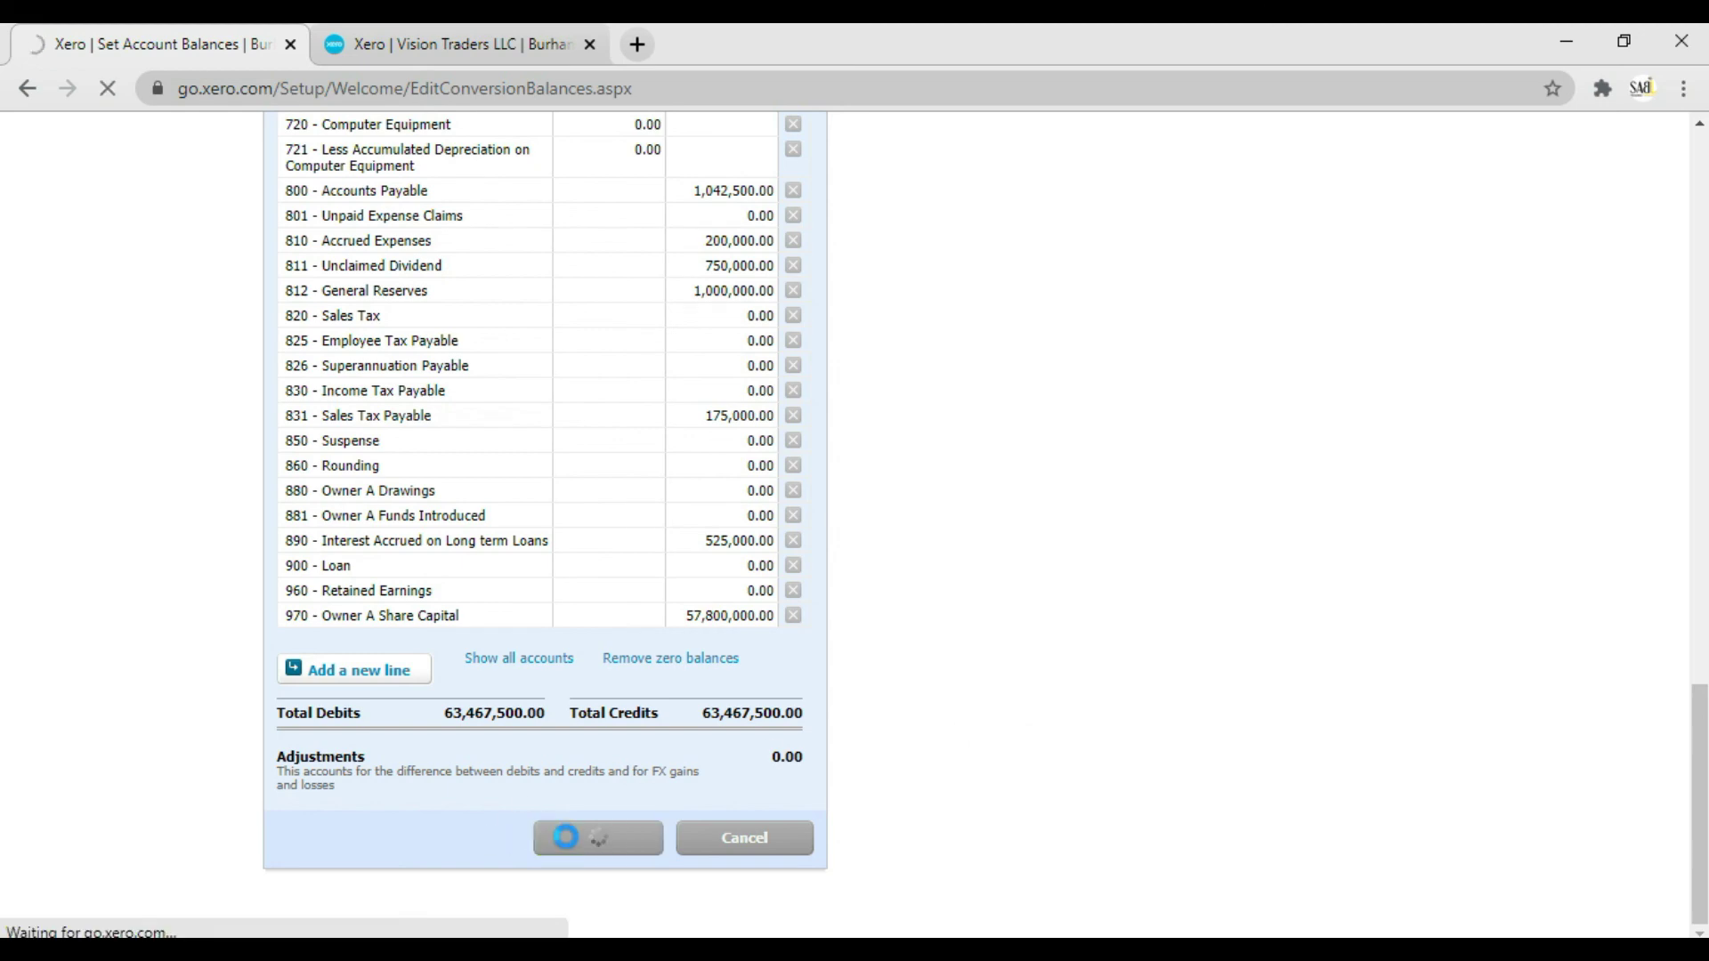